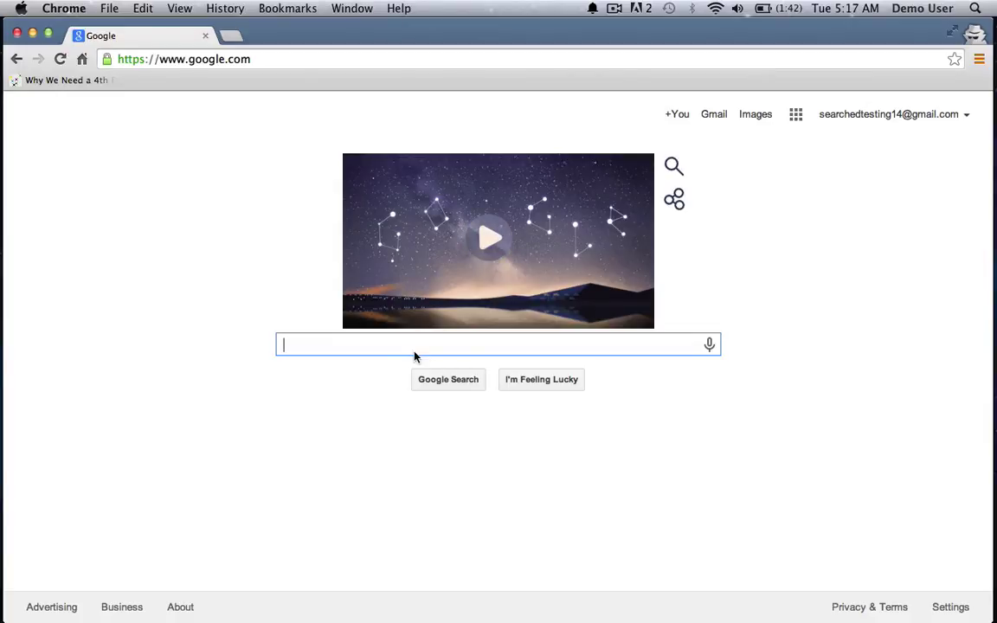
# Search the web for "earthquake data usgs search" and open the USGS Earthquake Search result
pyautogui.write('ear')
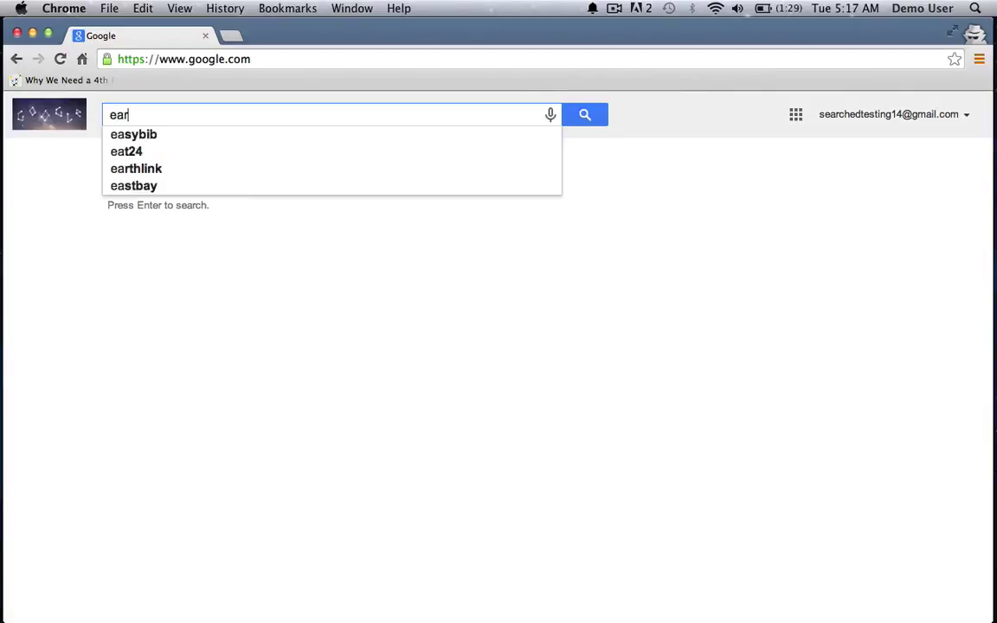
pyautogui.write('thquake data us')
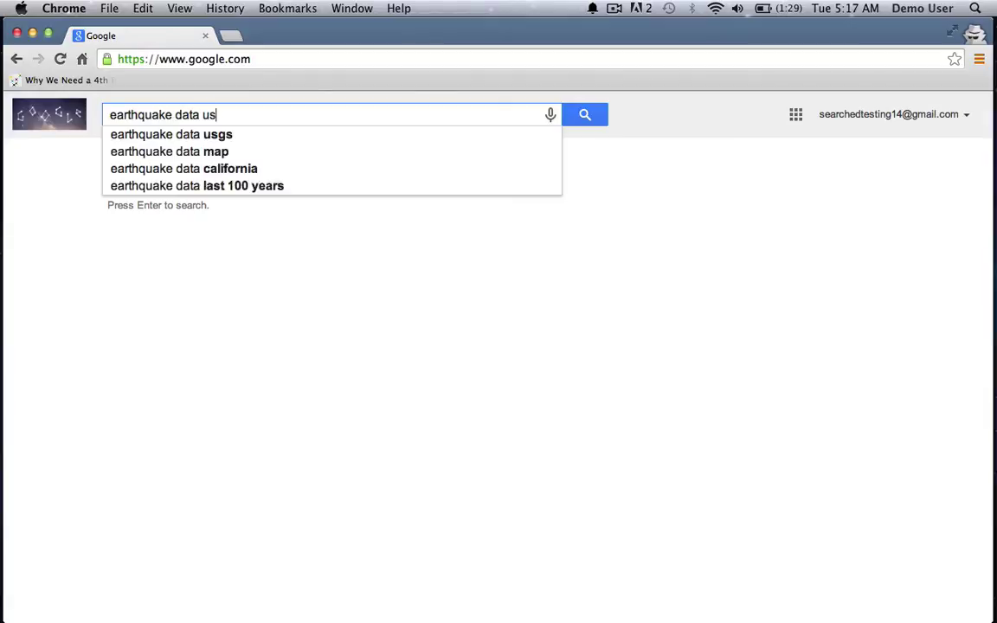
pyautogui.write('gs search')
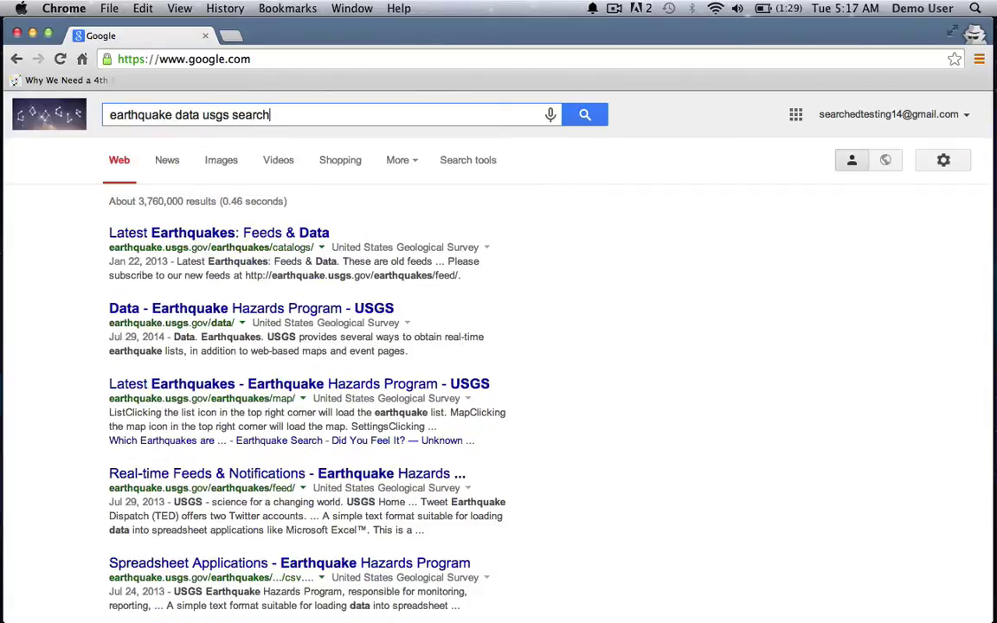
pyautogui.press('Return')
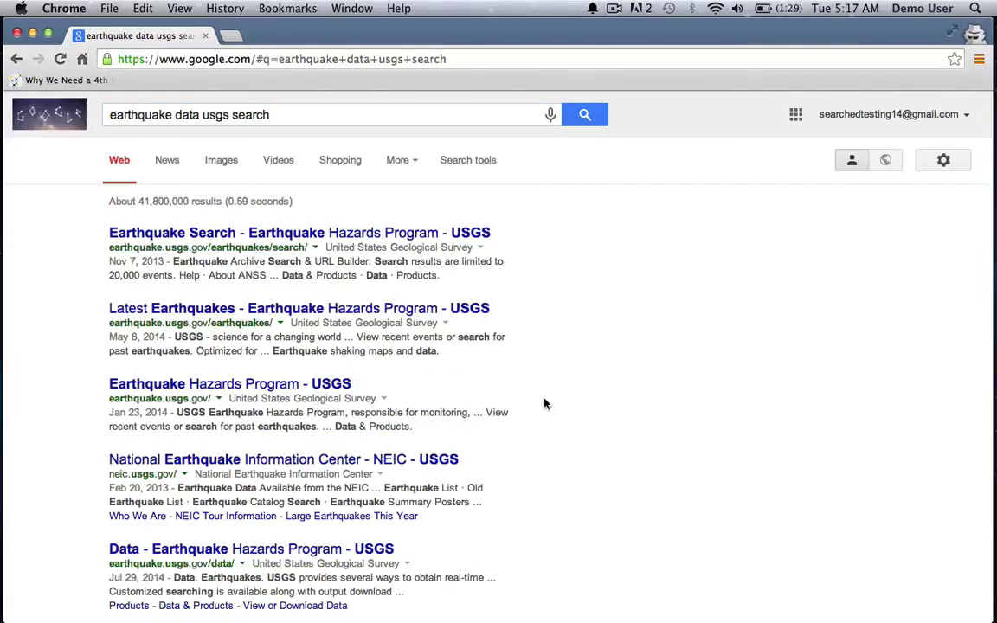
pyautogui.click(254, 232)
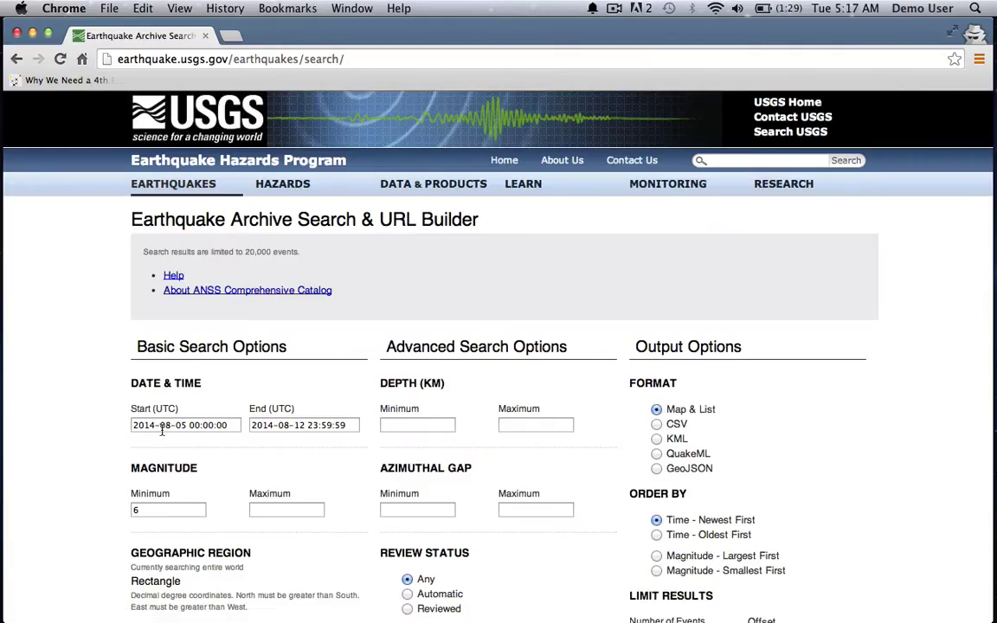
pyautogui.click(156, 427)
pyautogui.click(150, 425)
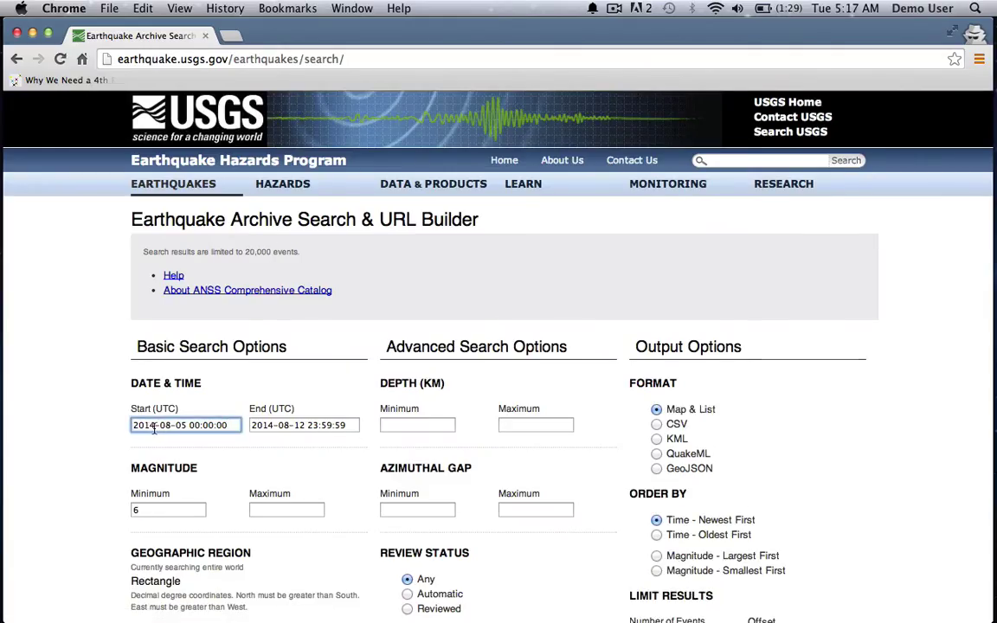
pyautogui.press('BackSpace')
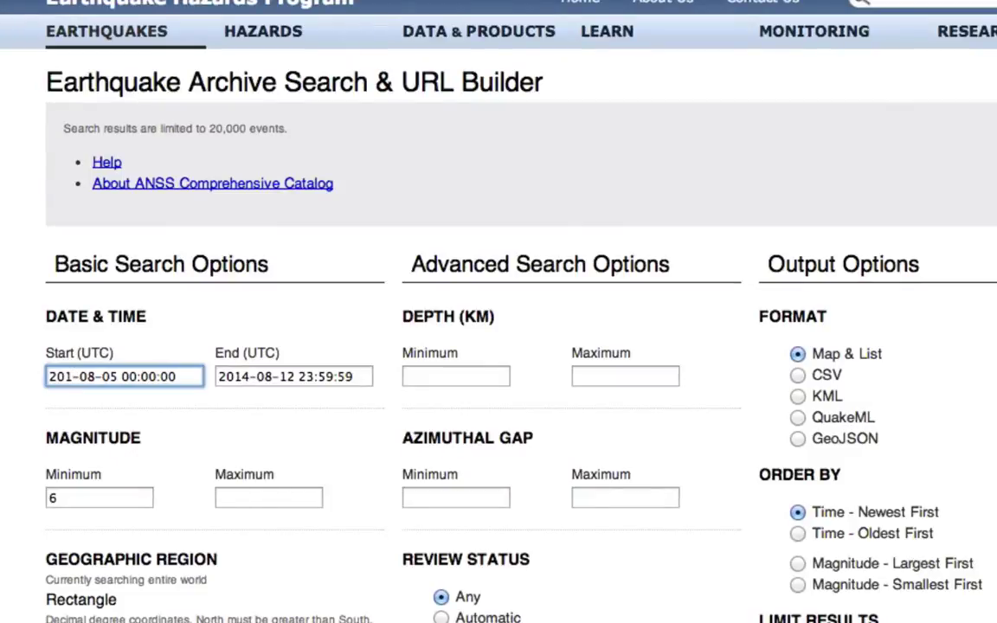
pyautogui.write('0')
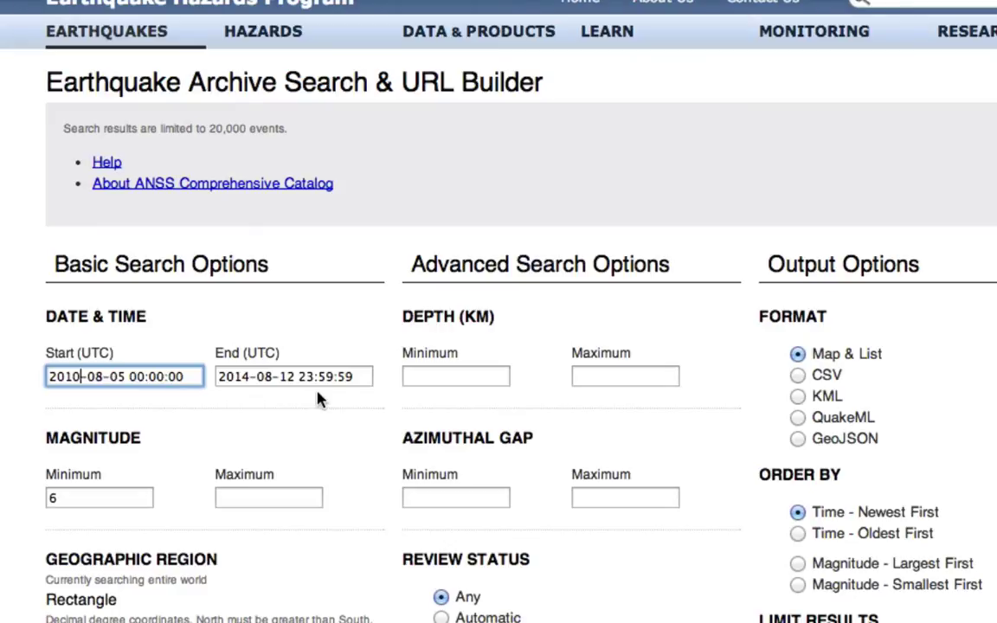
pyautogui.click(71, 506)
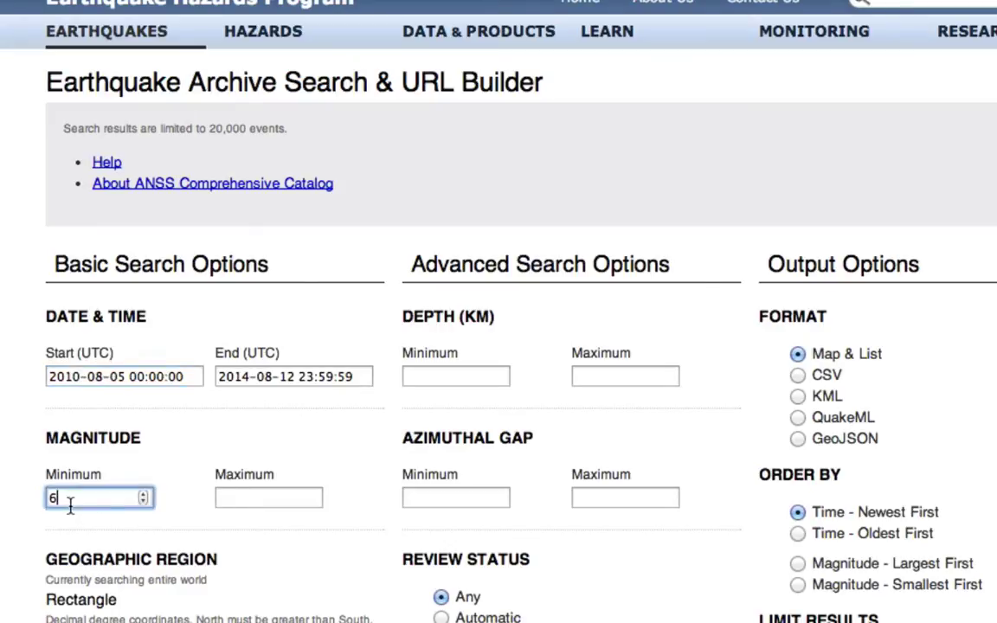
pyautogui.press('BackSpace')
pyautogui.write('3')
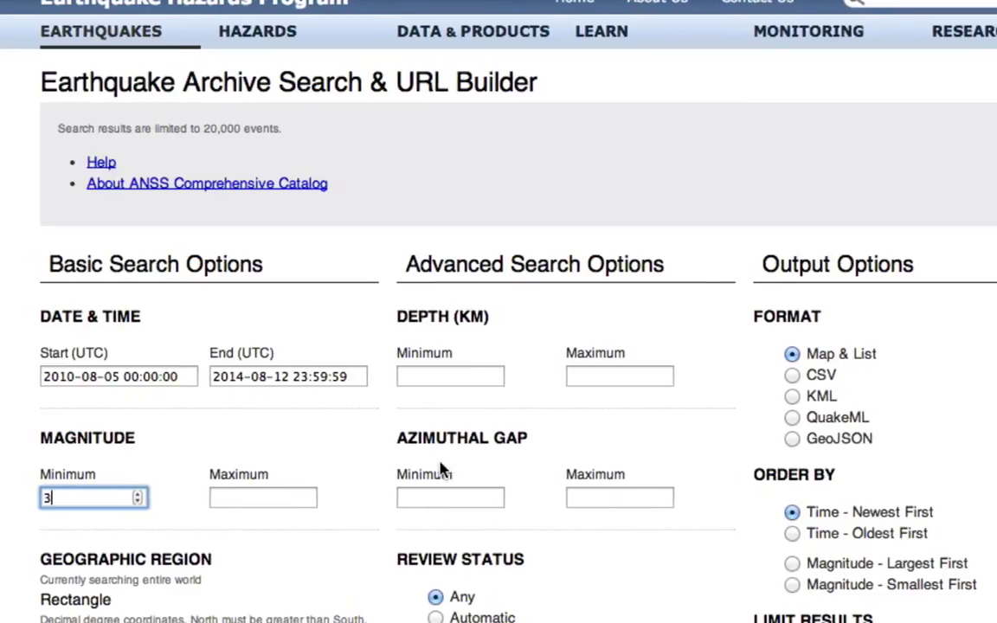
# Choose CSV as the output format for the earthquake search
pyautogui.scroll(-5, 439, 470)
pyautogui.scroll(5, 439, 470)
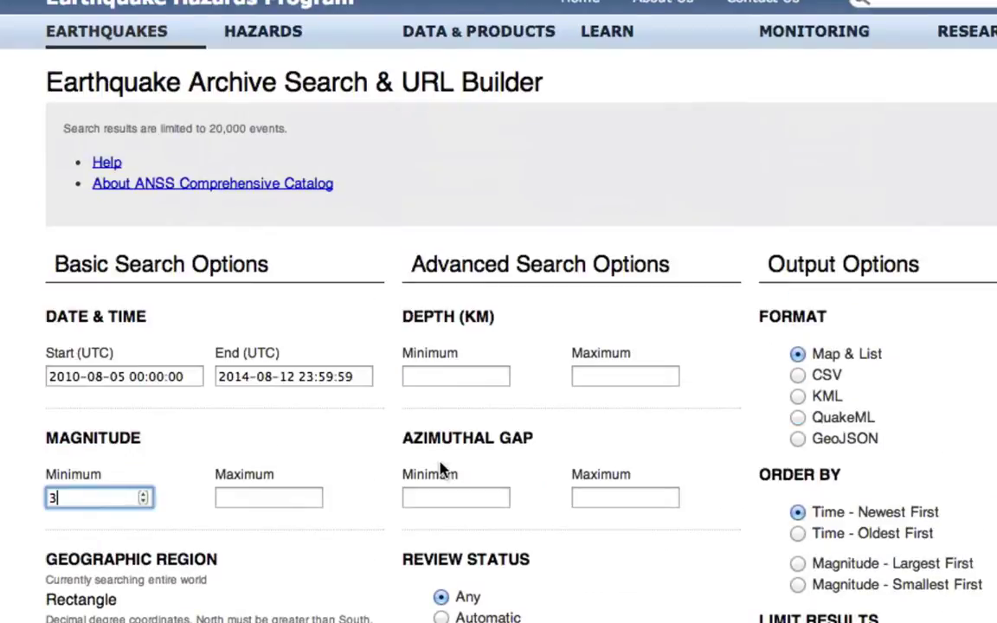
pyautogui.click(796, 376)
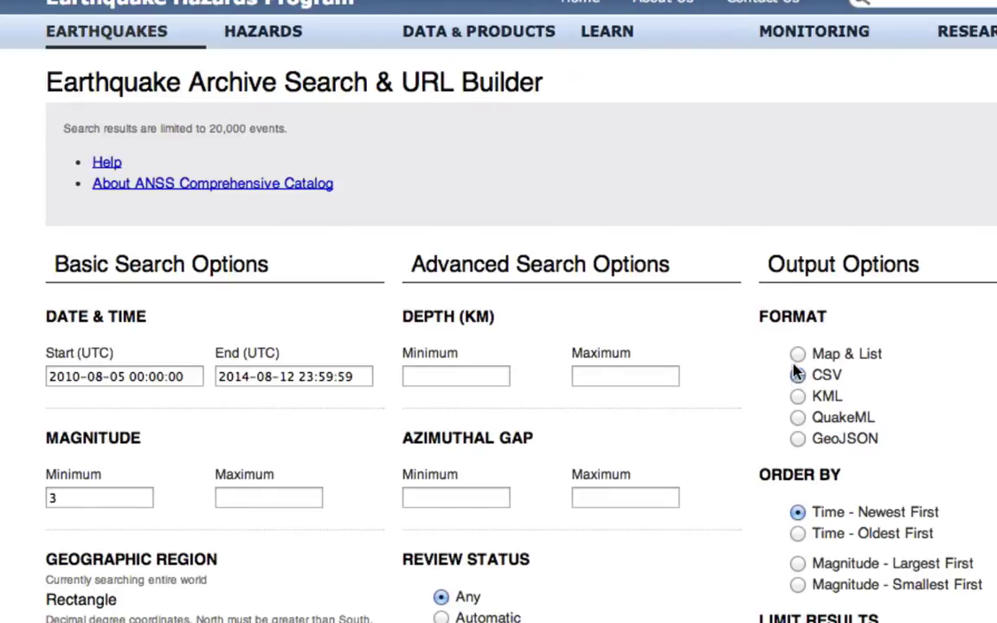
# Limit the region to a rectangle with north 49, west -128, east -62 and south 20, and run the search
pyautogui.scroll(-10, 797, 374)
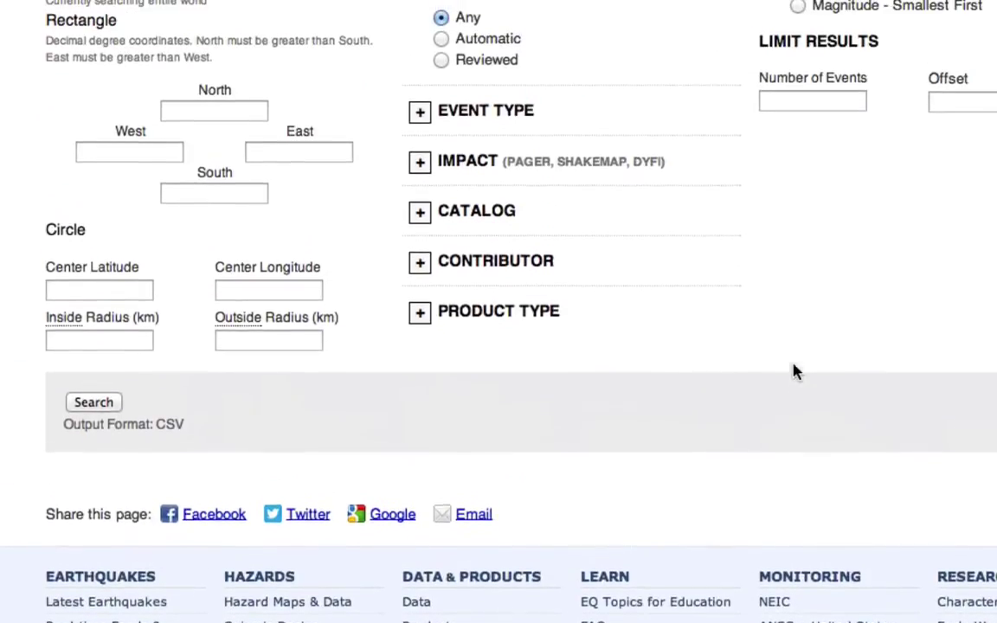
pyautogui.click(193, 109)
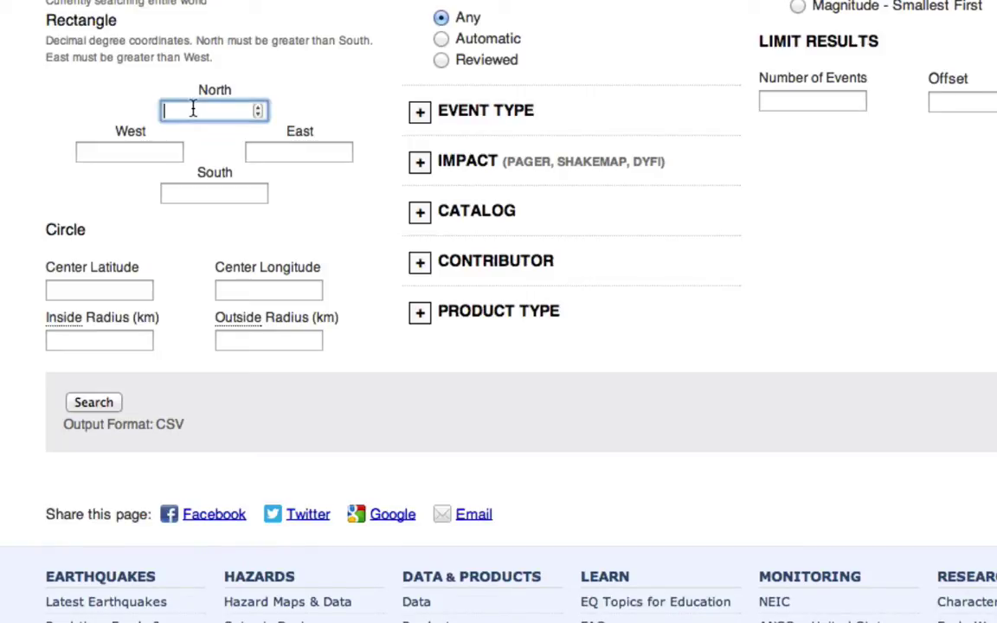
pyautogui.write('49')
pyautogui.click(107, 154)
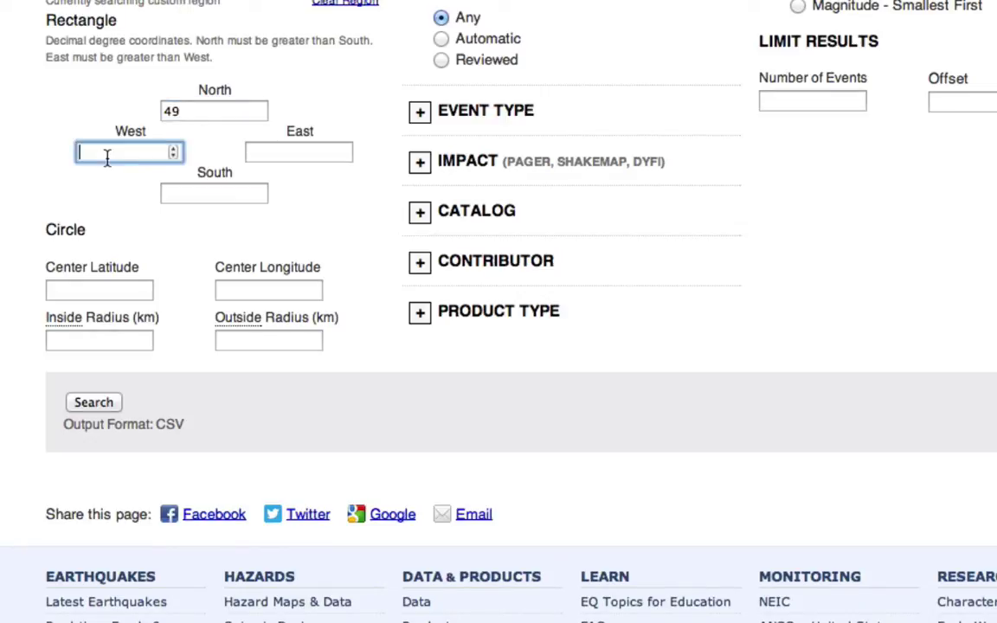
pyautogui.write('-128')
pyautogui.click(283, 152)
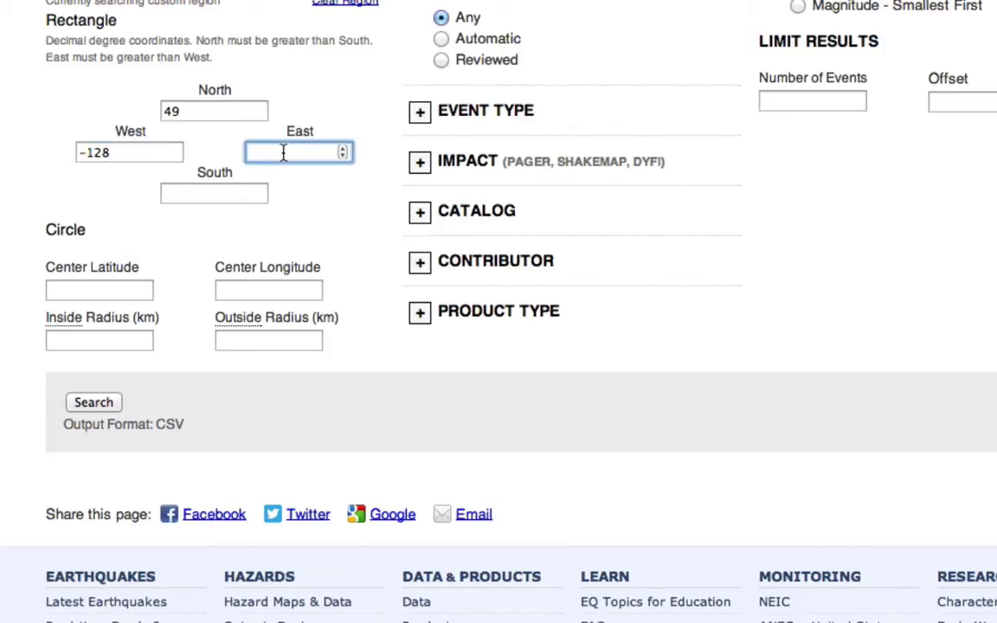
pyautogui.write('-62')
pyautogui.click(187, 195)
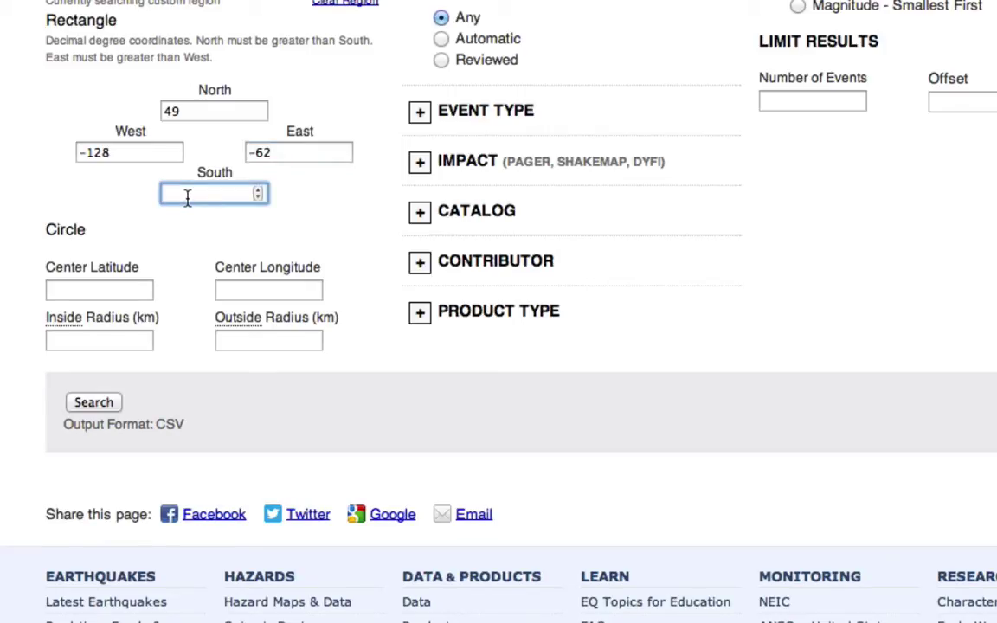
pyautogui.write('20')
pyautogui.click(93, 404)
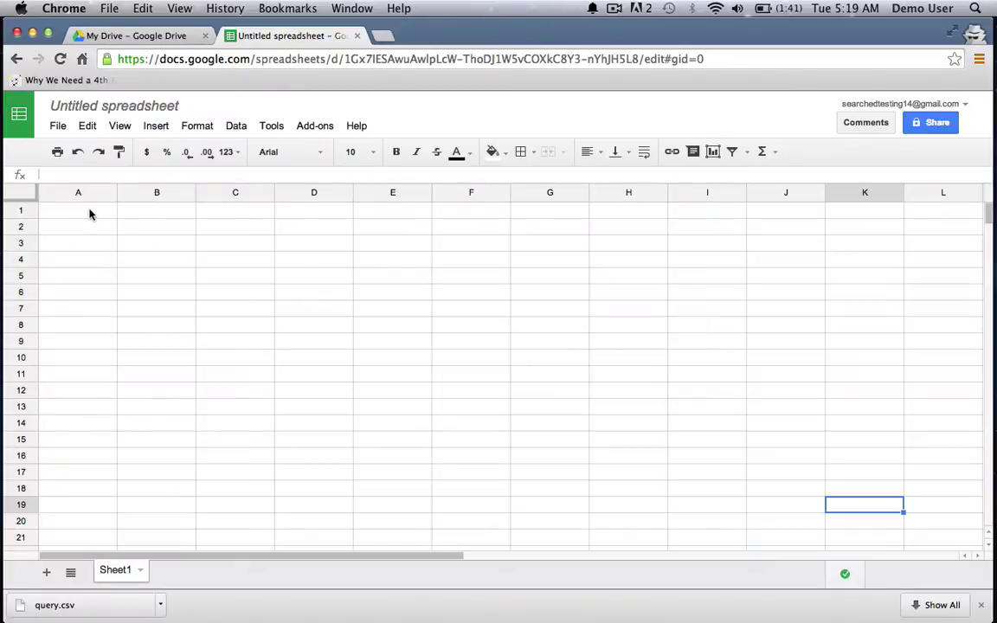
# In the blank Google Sheets spreadsheet, import query.csv from the Downloads folder as a new spreadsheet and open it
pyautogui.click(89, 213)
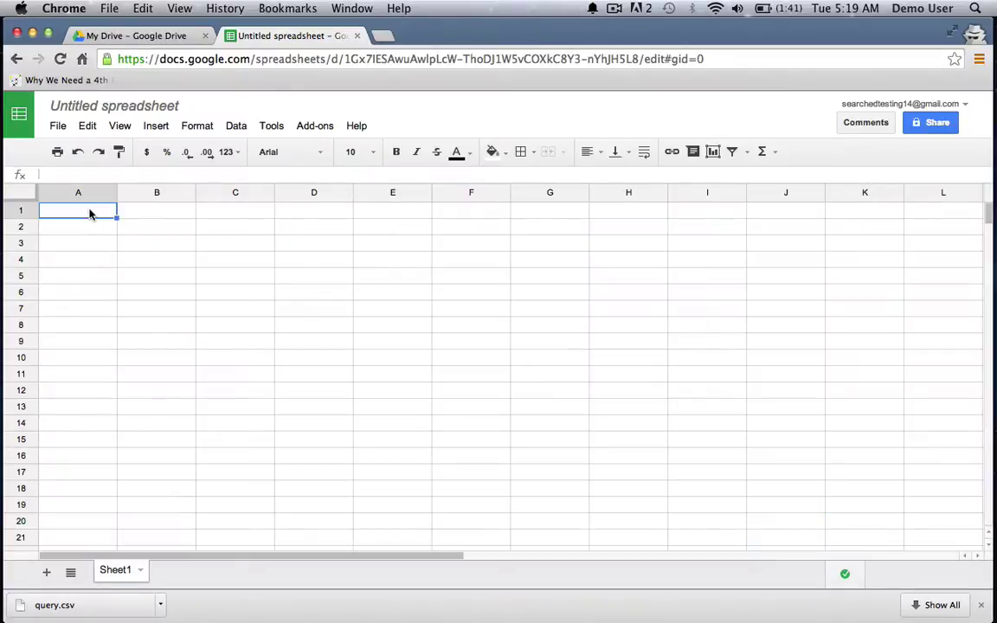
pyautogui.click(58, 127)
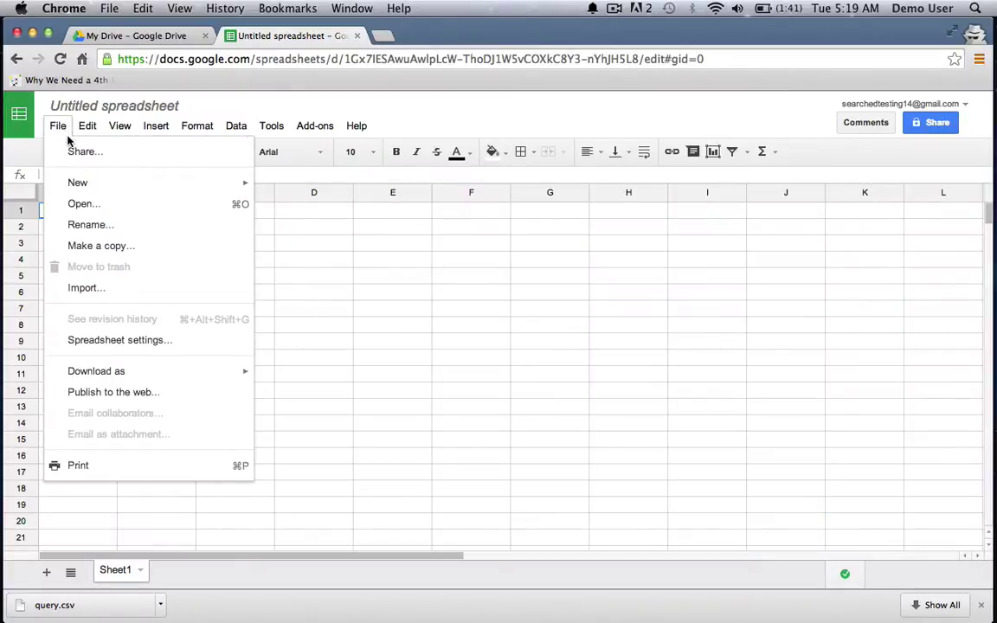
pyautogui.click(88, 289)
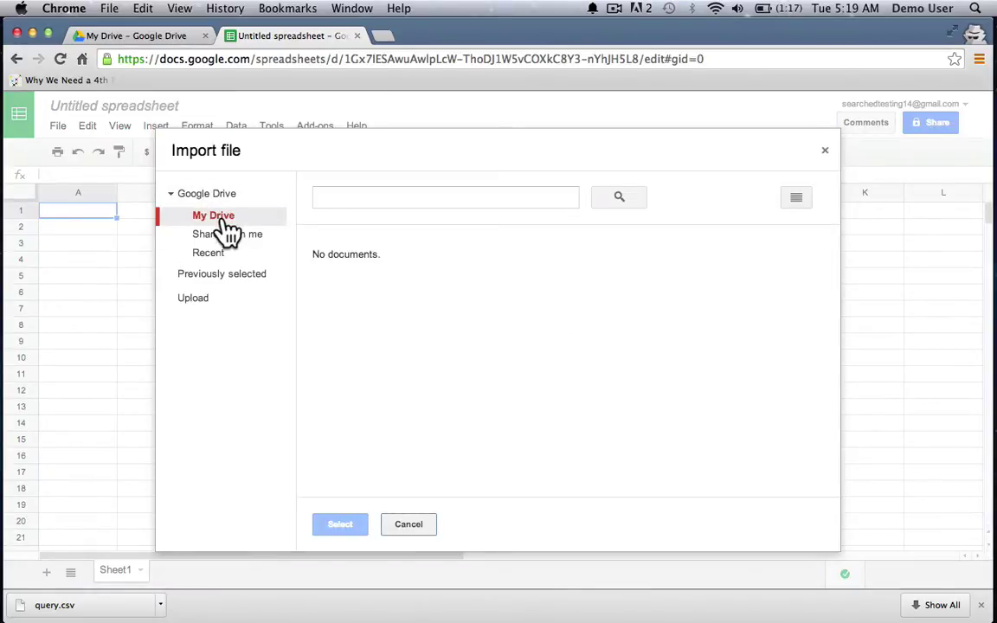
pyautogui.click(207, 299)
pyautogui.click(592, 361)
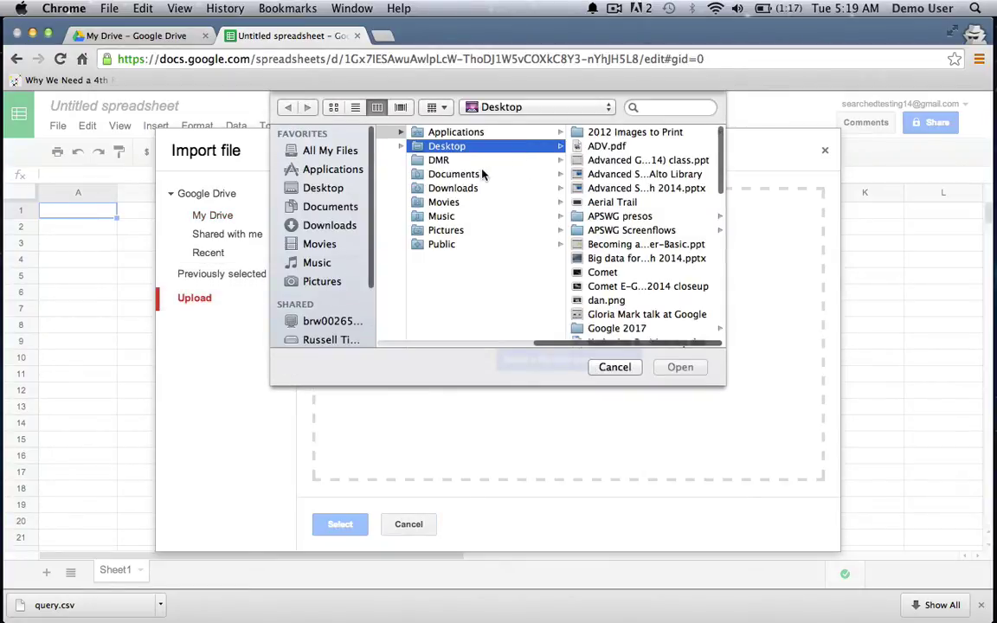
pyautogui.click(443, 202)
pyautogui.click(465, 189)
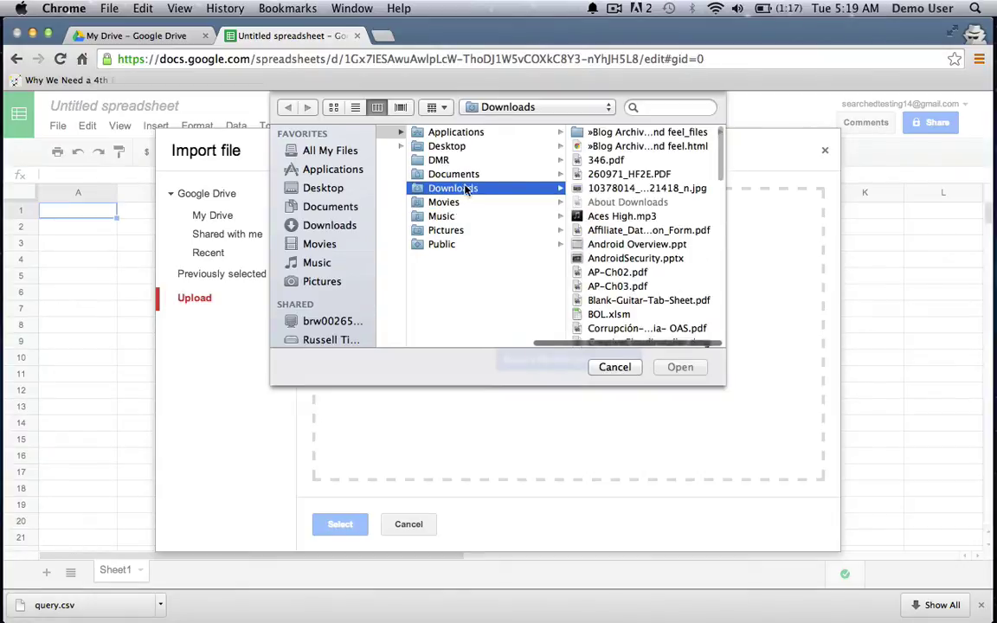
pyautogui.write('q')
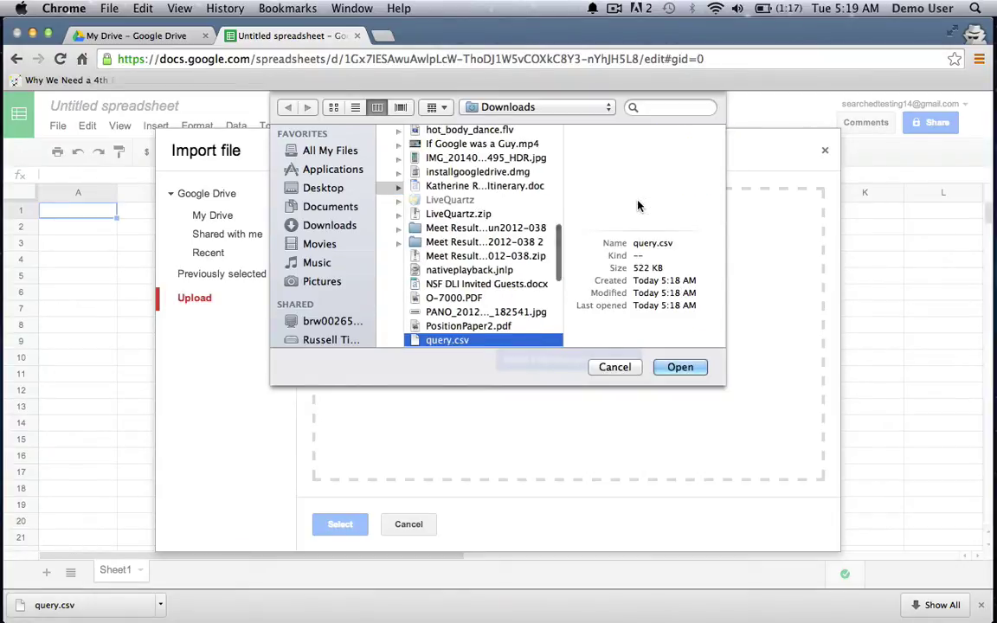
pyautogui.press('Return')
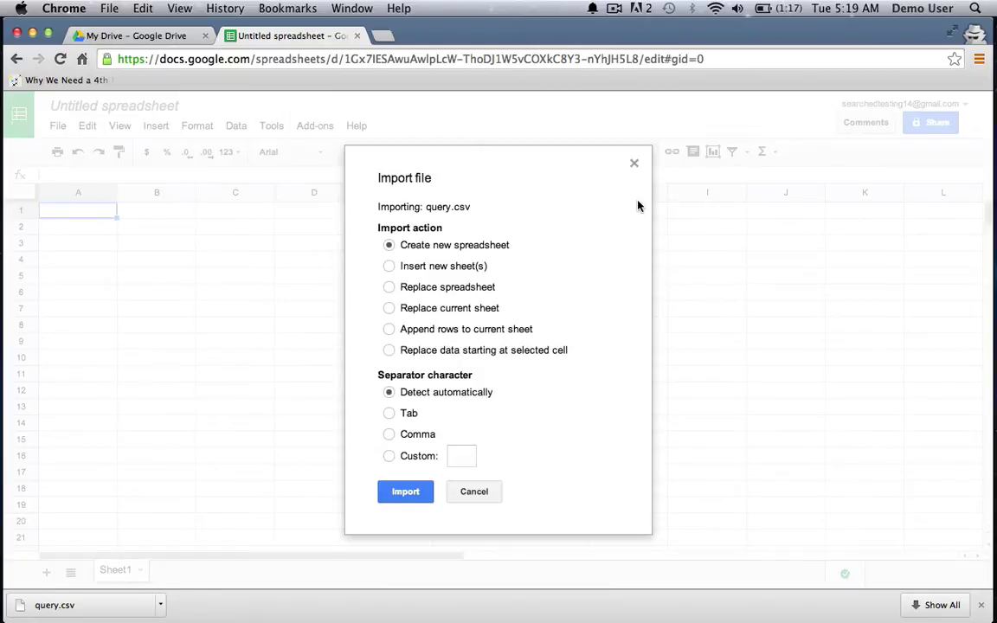
pyautogui.click(414, 492)
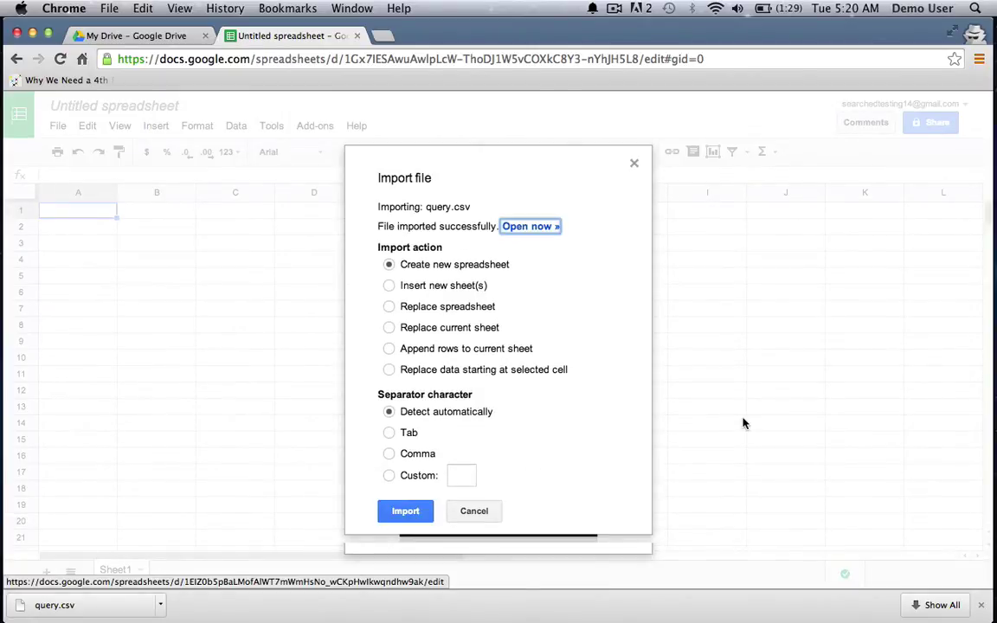
pyautogui.click(531, 226)
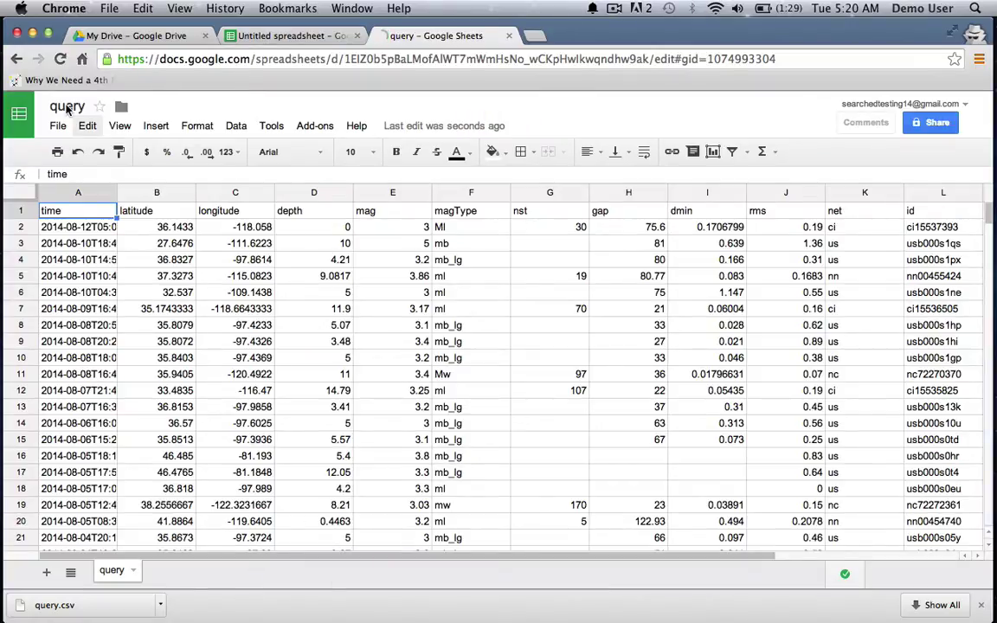
# Rename the imported spreadsheet as "USGS Earthquake data for NA (2010 - 2014)"
pyautogui.click(67, 109)
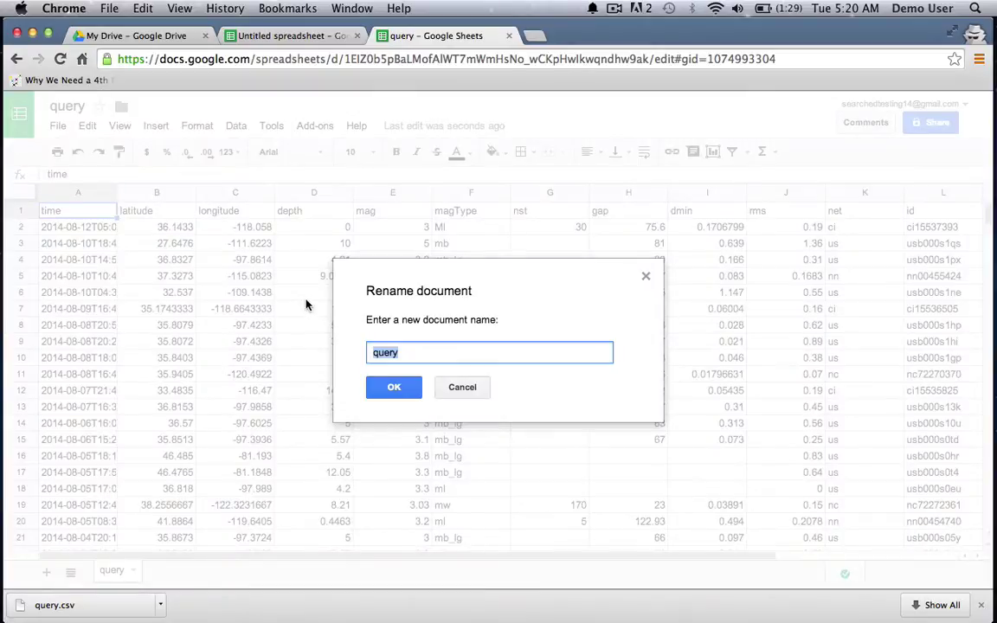
pyautogui.write('USS E')
pyautogui.press('BackSpace')
pyautogui.press('BackSpace')
pyautogui.press('BackSpace')
pyautogui.write('GS Earthquake')
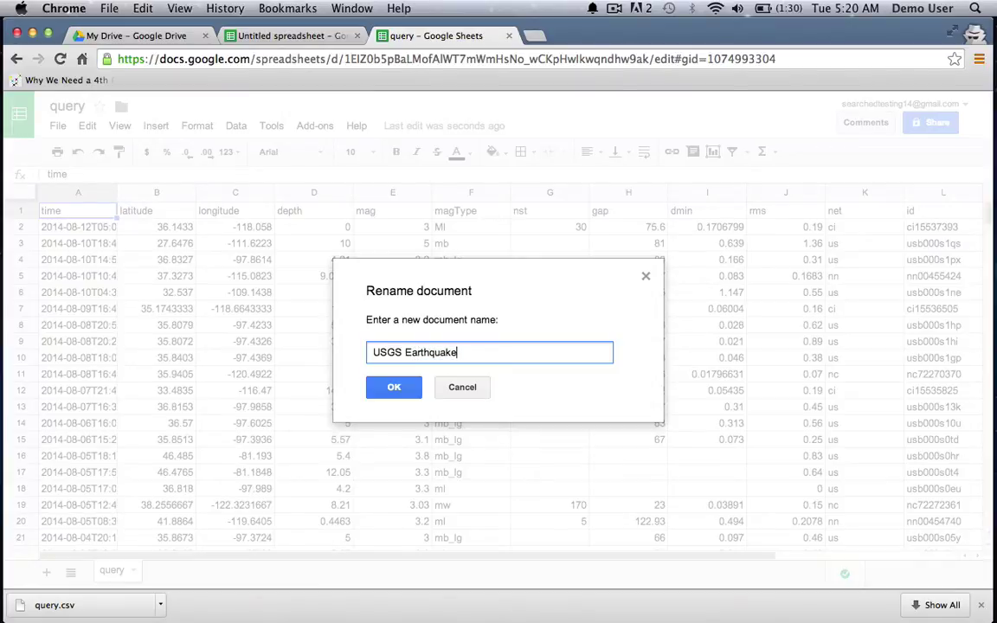
pyautogui.write(' data for NA (2010 - 2014')
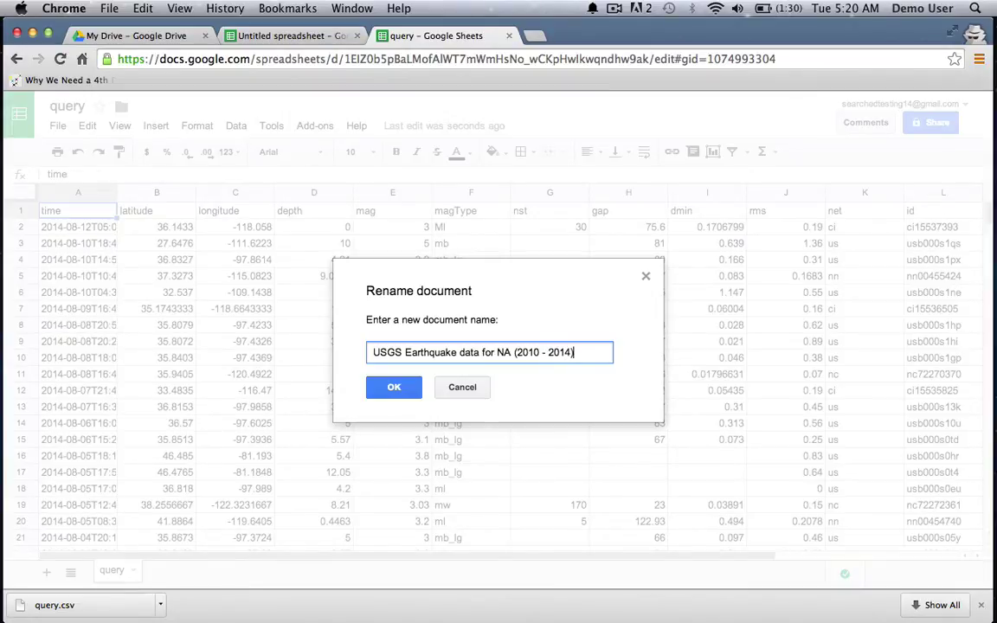
pyautogui.click(405, 391)
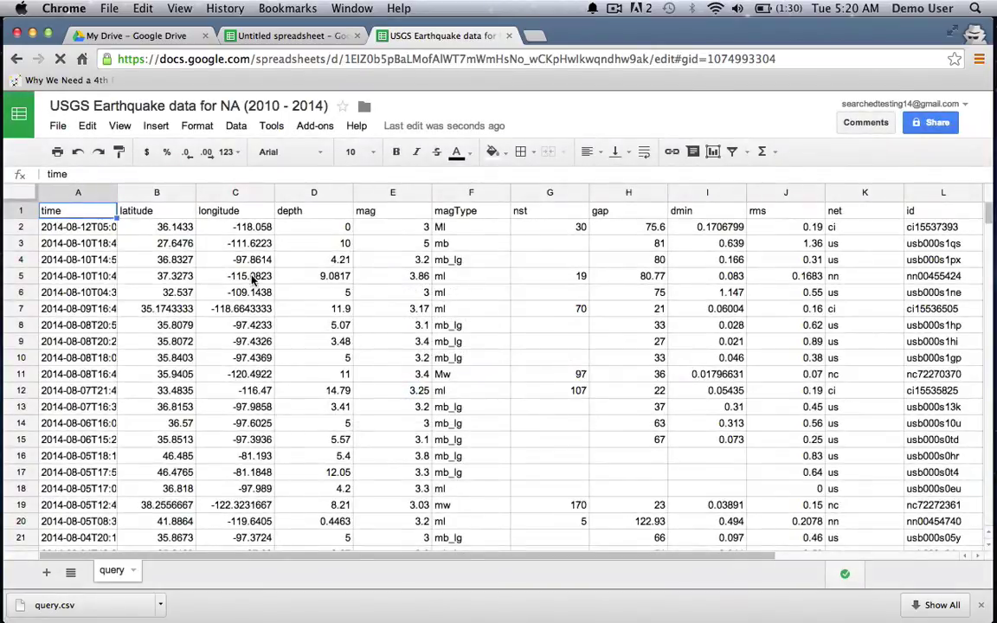
pyautogui.click(156, 125)
pyautogui.moveTo(196, 126)
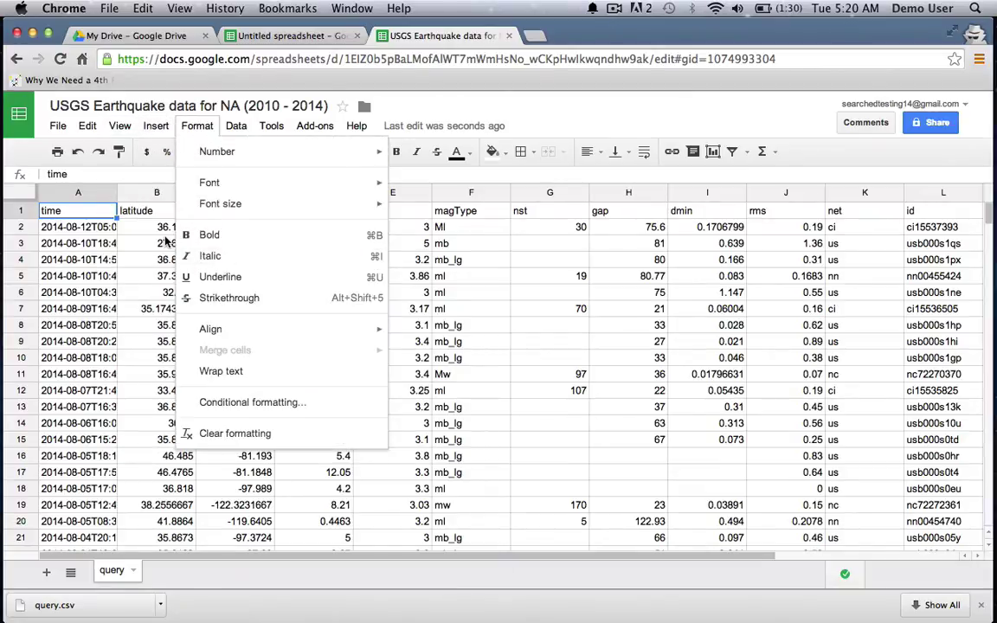
pyautogui.moveTo(155, 125)
pyautogui.click(163, 294)
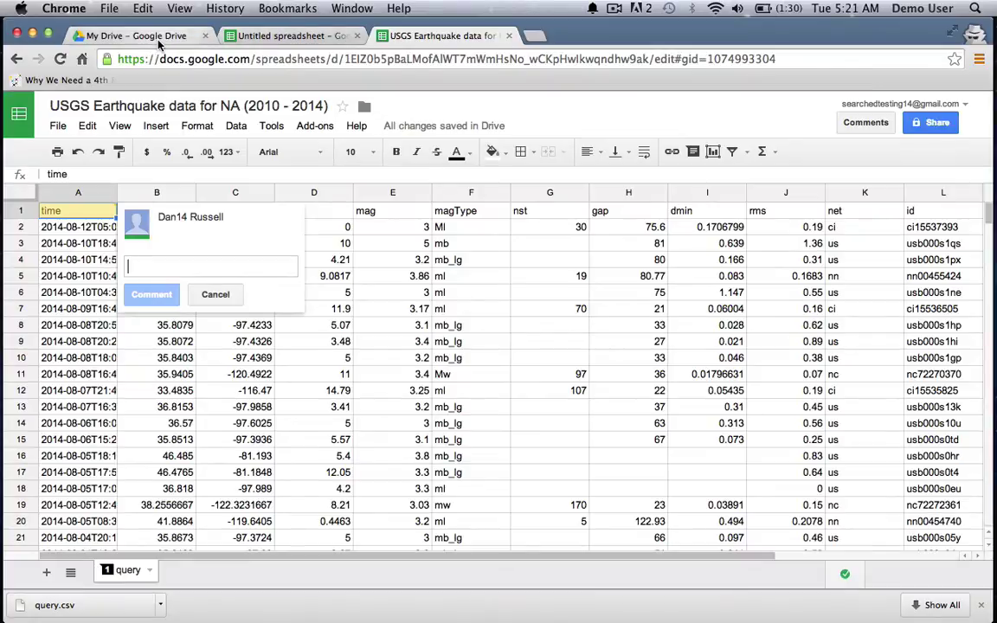
pyautogui.write('http://earthquake.usgs.gov/search/')
pyautogui.press('super+a')
pyautogui.write('Dat')
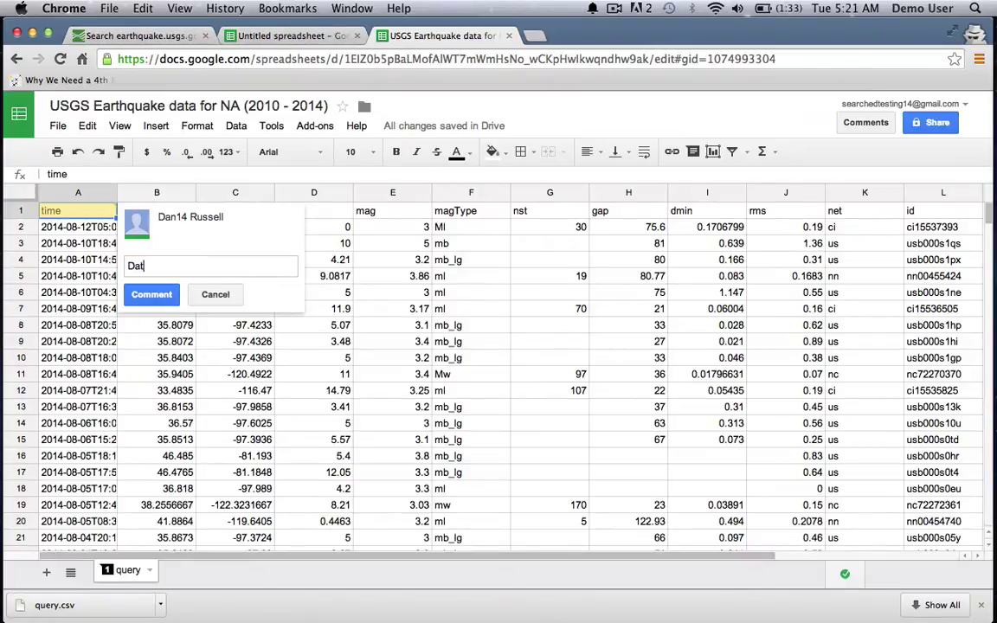
pyautogui.write('a from')
pyautogui.press('Return')
pyautogui.write('http://earthquake.usgs.gov/search/')
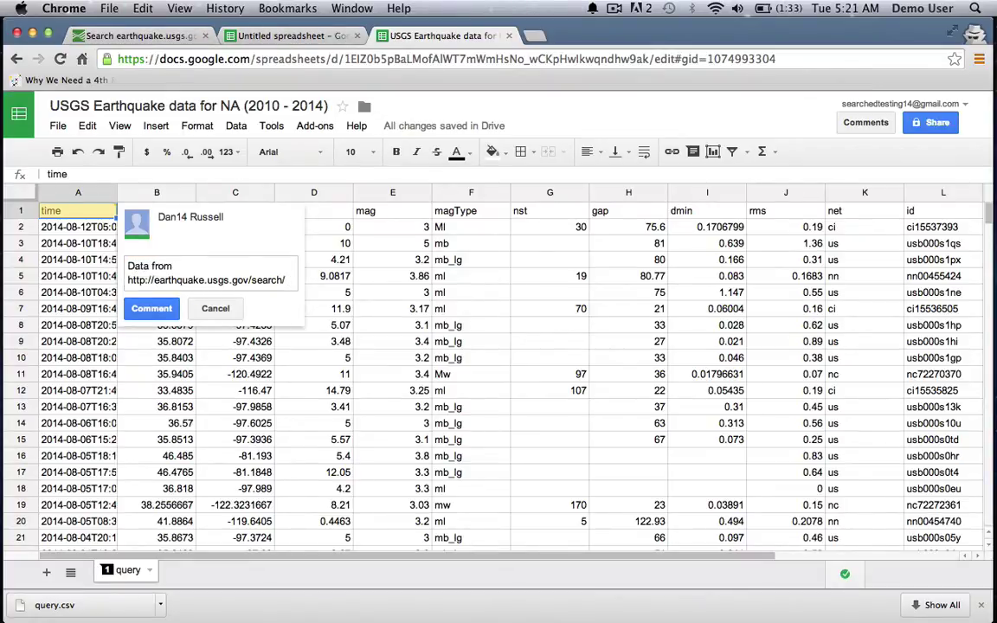
pyautogui.press('Return')
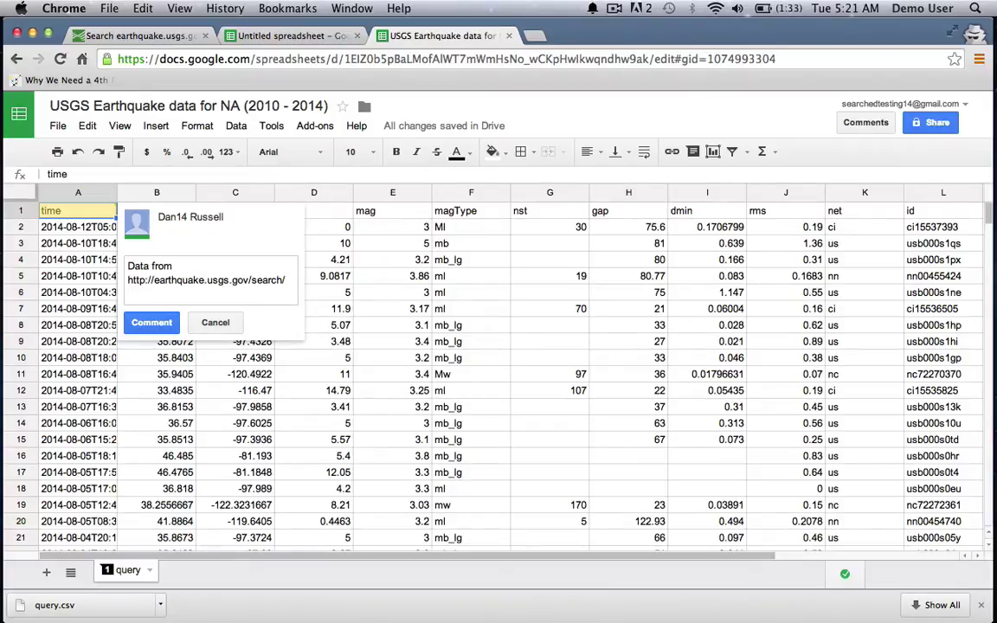
pyautogui.write('Between')
pyautogui.click(152, 321)
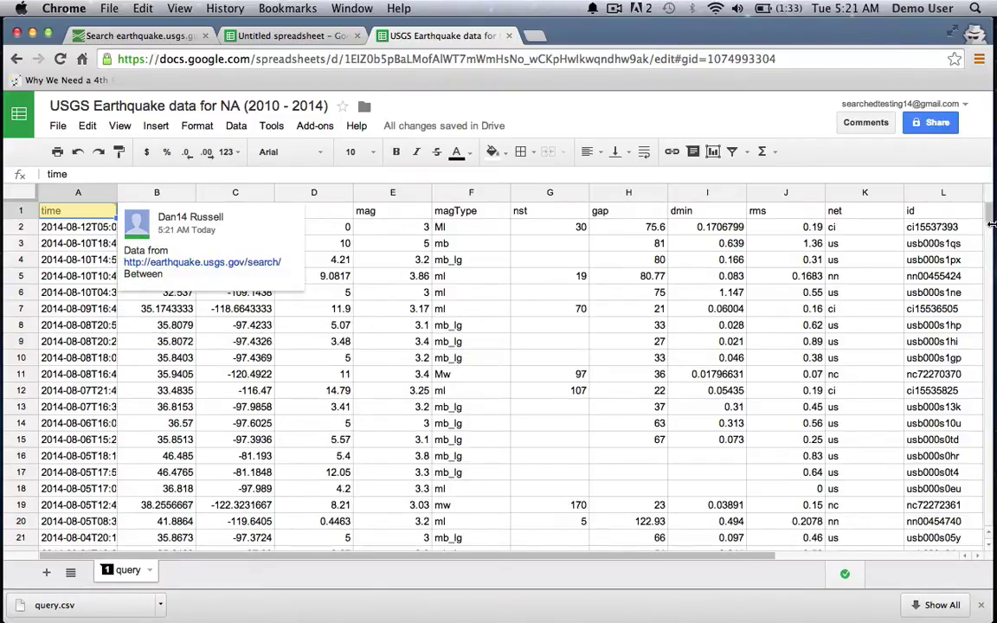
# Check the dates through the last rows and complete the A1 comment's final line as "Between 2010-08-01 to 2014-08-12"
pyautogui.moveTo(992, 227); pyautogui.dragTo(992, 547)
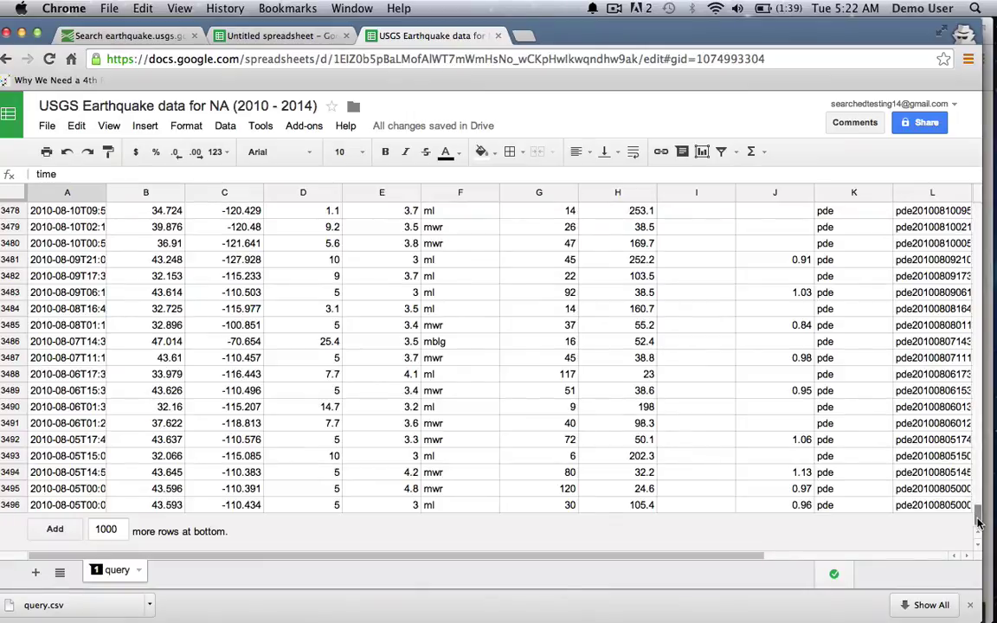
pyautogui.click(978, 481)
pyautogui.scroll(20, 978, 481)
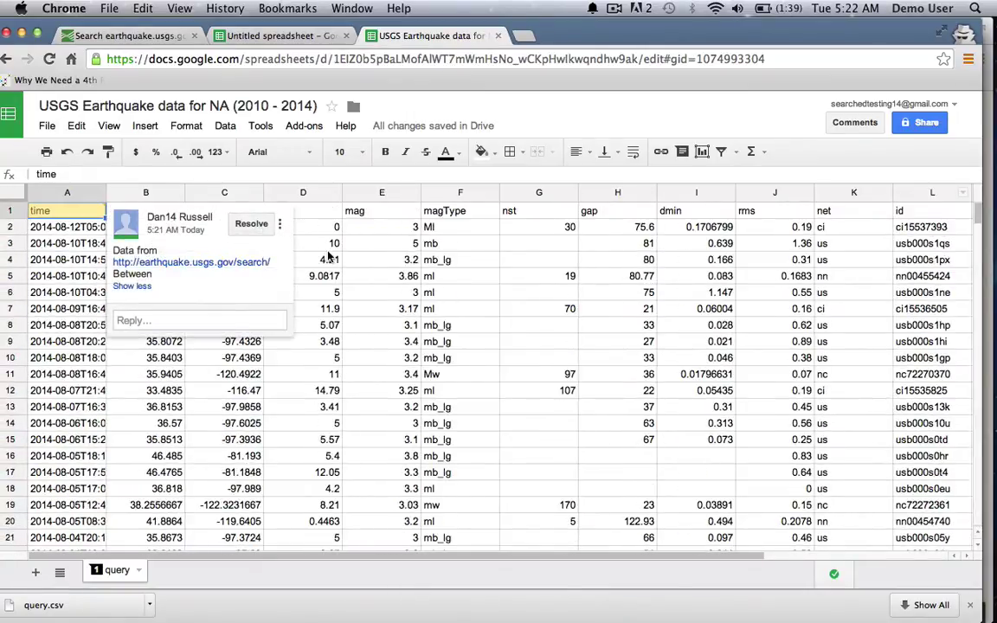
pyautogui.click(280, 223)
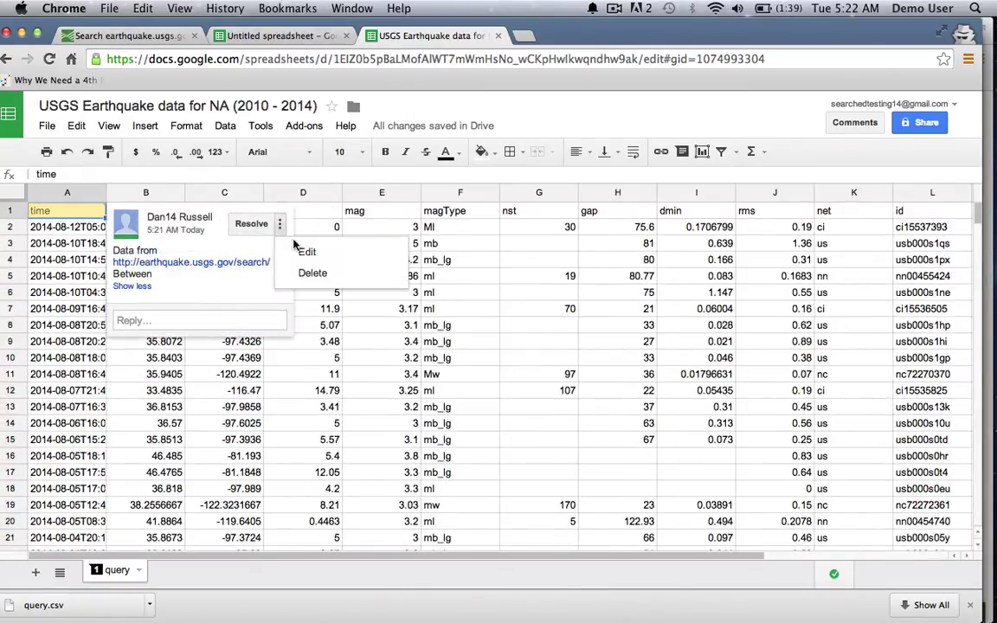
pyautogui.click(305, 251)
pyautogui.click(170, 276)
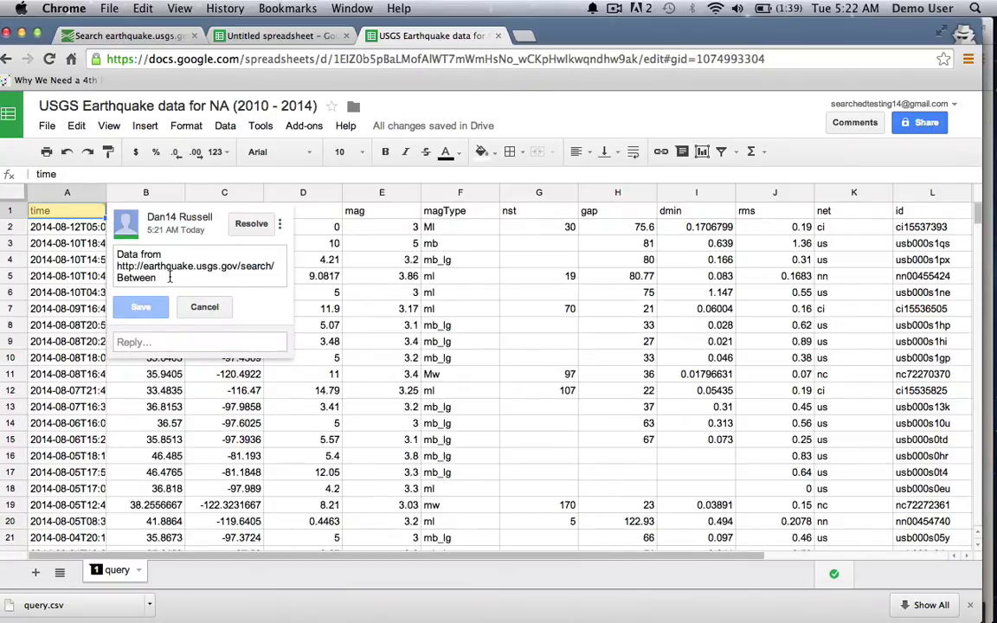
pyautogui.write('2010')
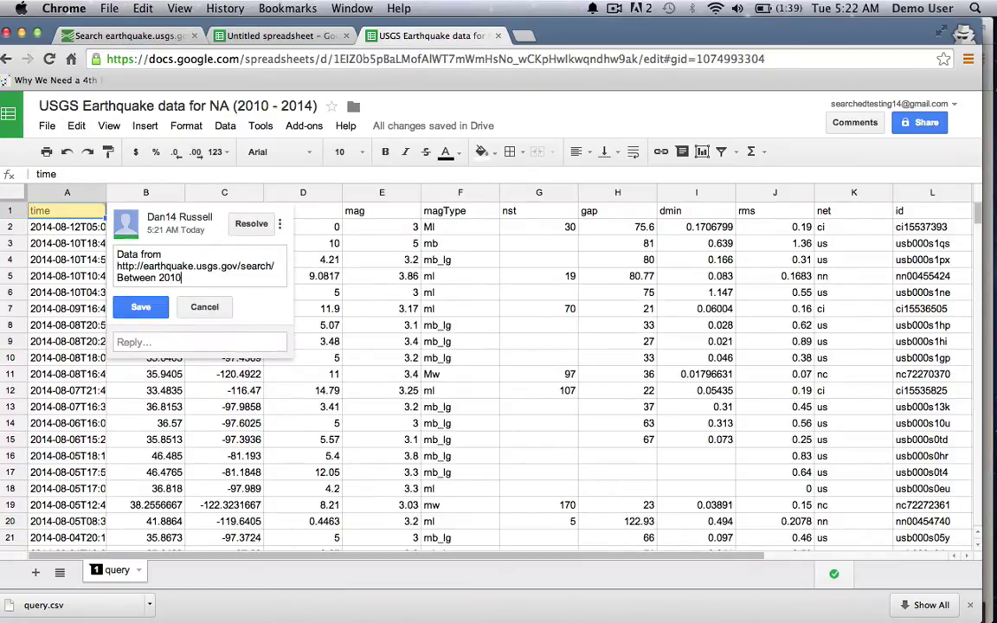
pyautogui.write('-08-')
pyautogui.write('to 2014-08-12')
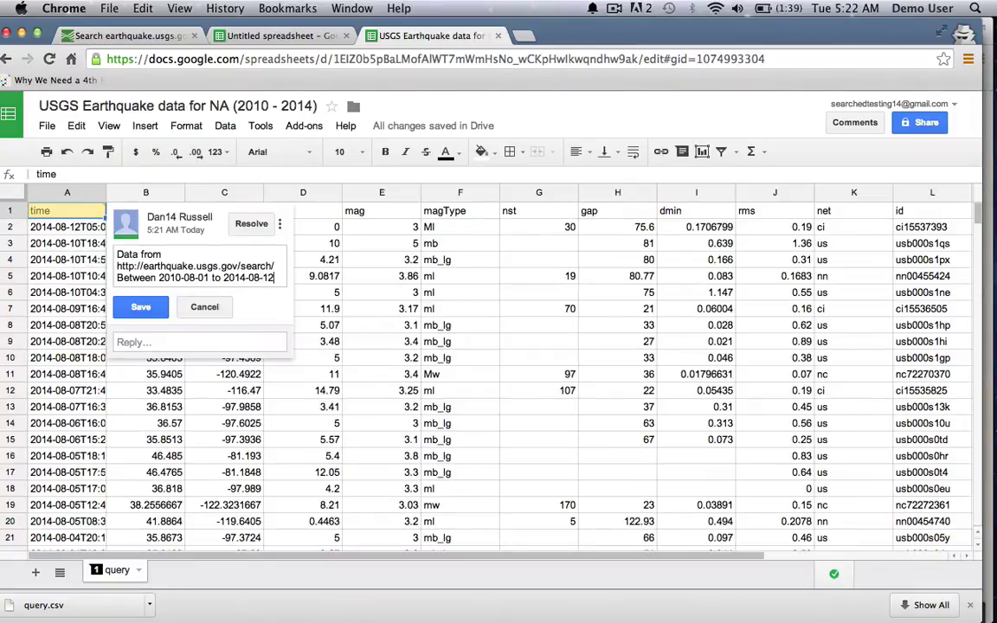
pyautogui.click(141, 307)
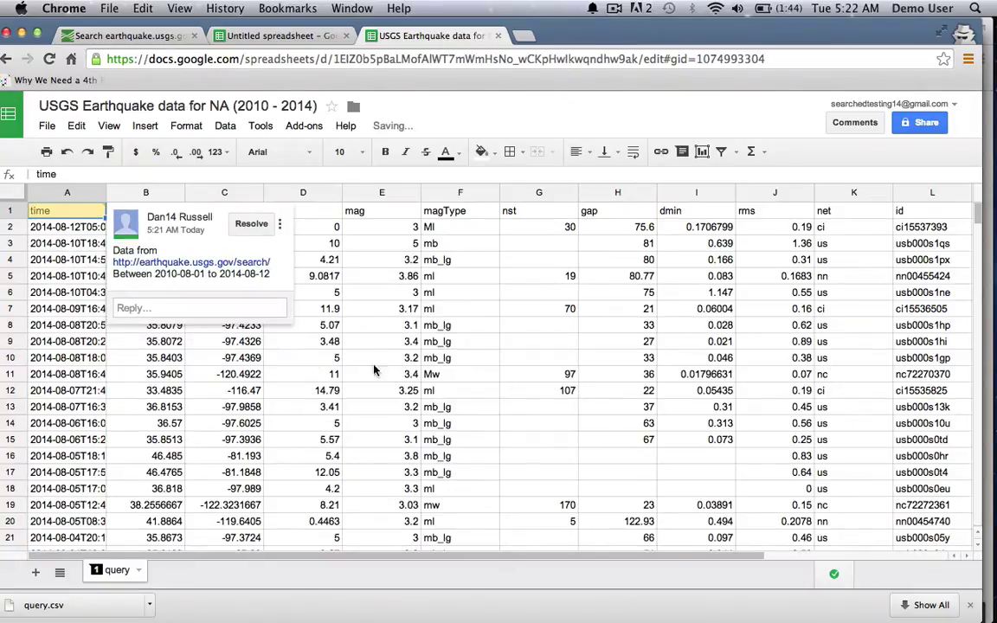
# Select all the earthquake data in the query sheet and copy it
pyautogui.click(396, 357)
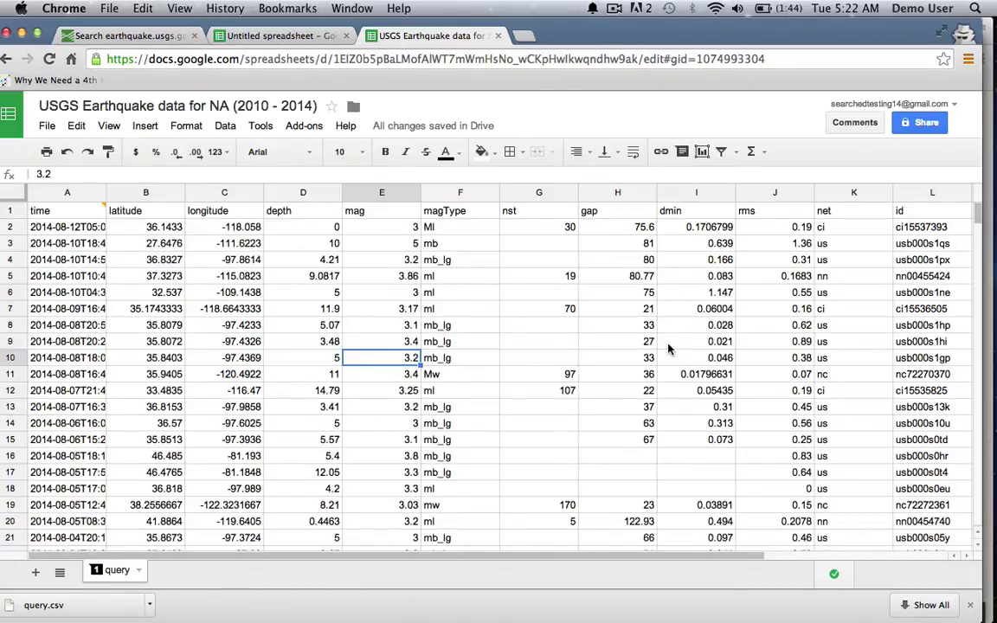
pyautogui.click(164, 343)
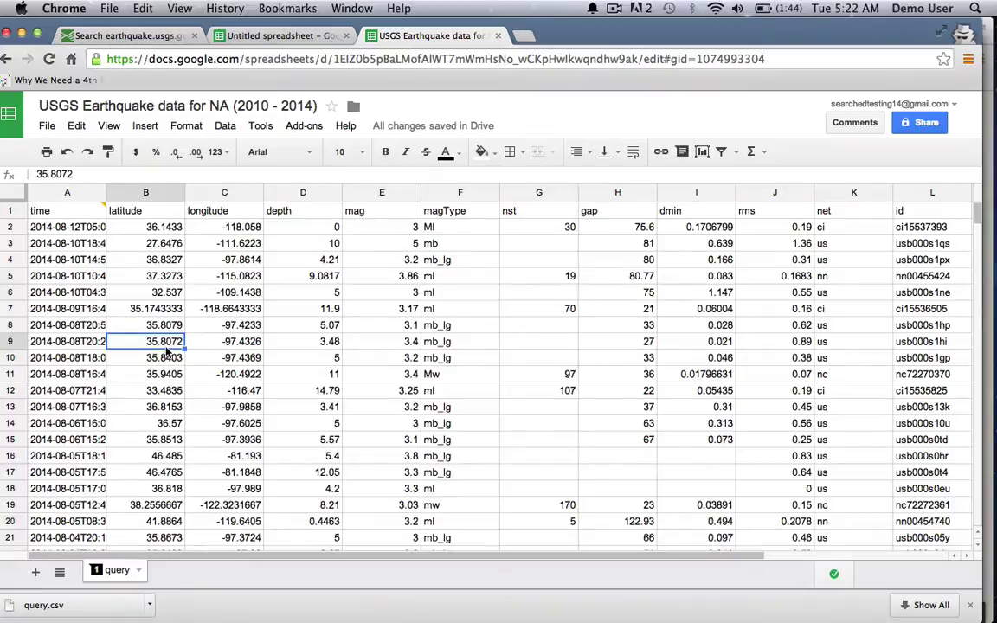
pyautogui.press('super+a')
pyautogui.press('super+c')
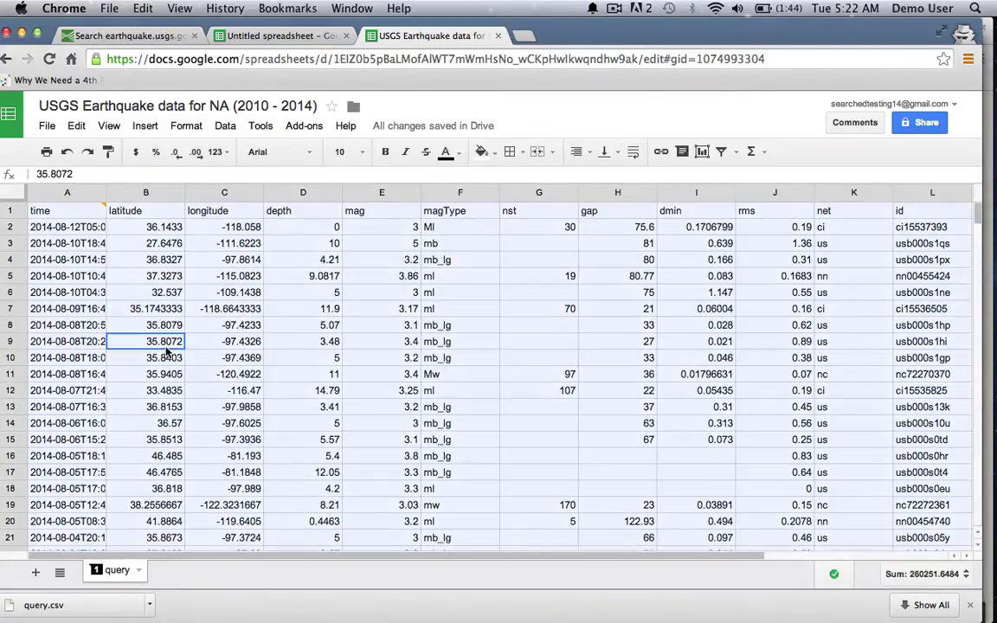
pyautogui.click(77, 127)
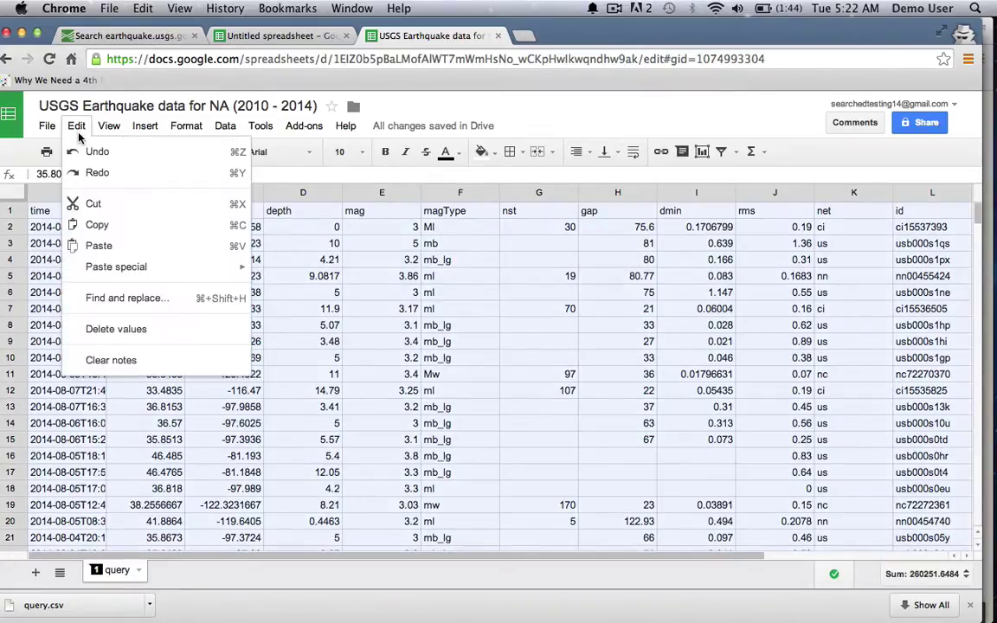
pyautogui.click(79, 223)
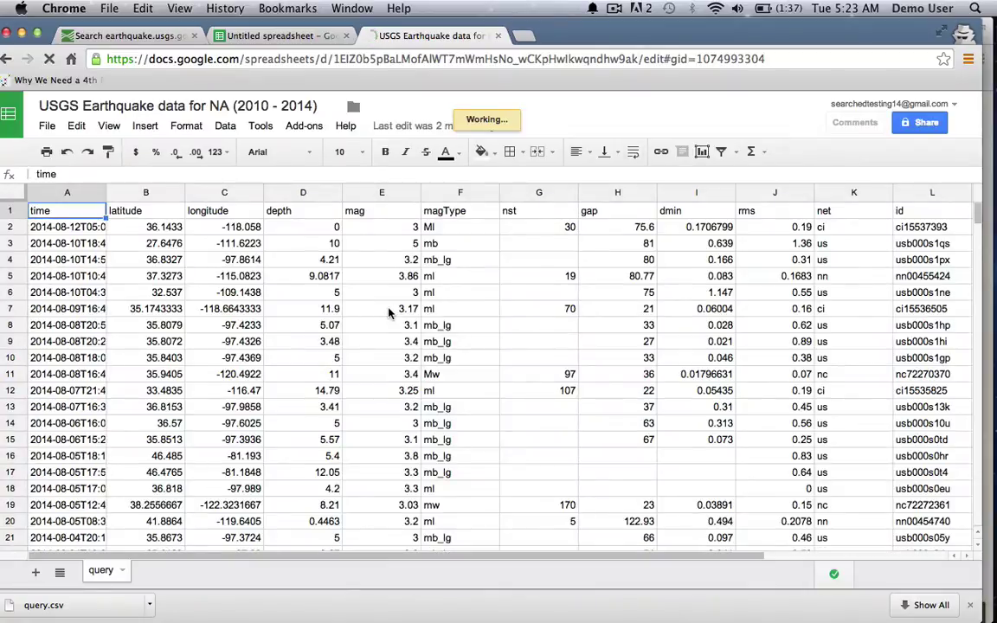
# Rename the query sheet as "Original source data"
pyautogui.click(388, 308)
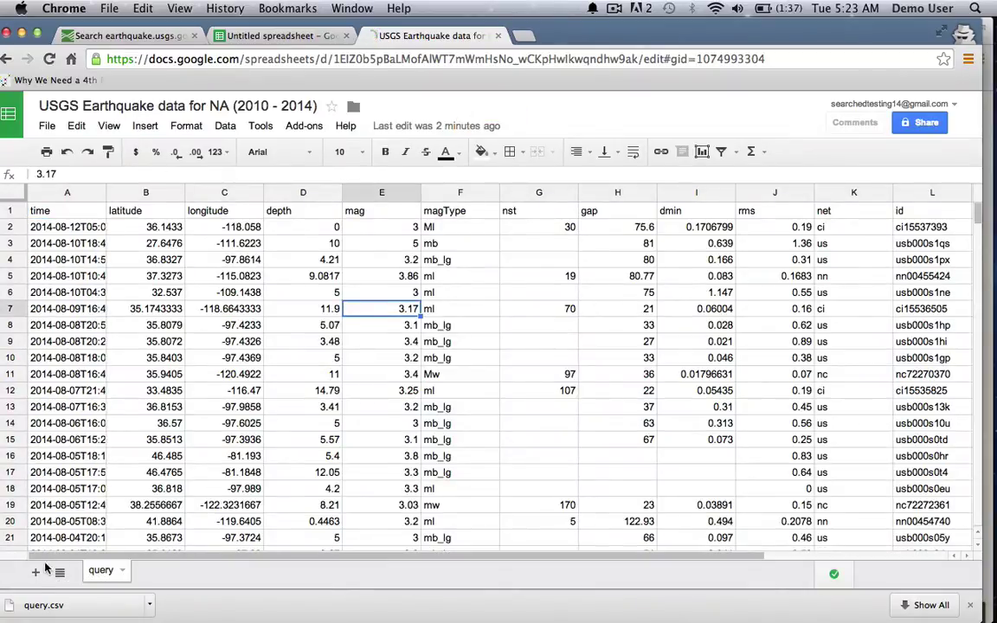
pyautogui.doubleClick(118, 570)
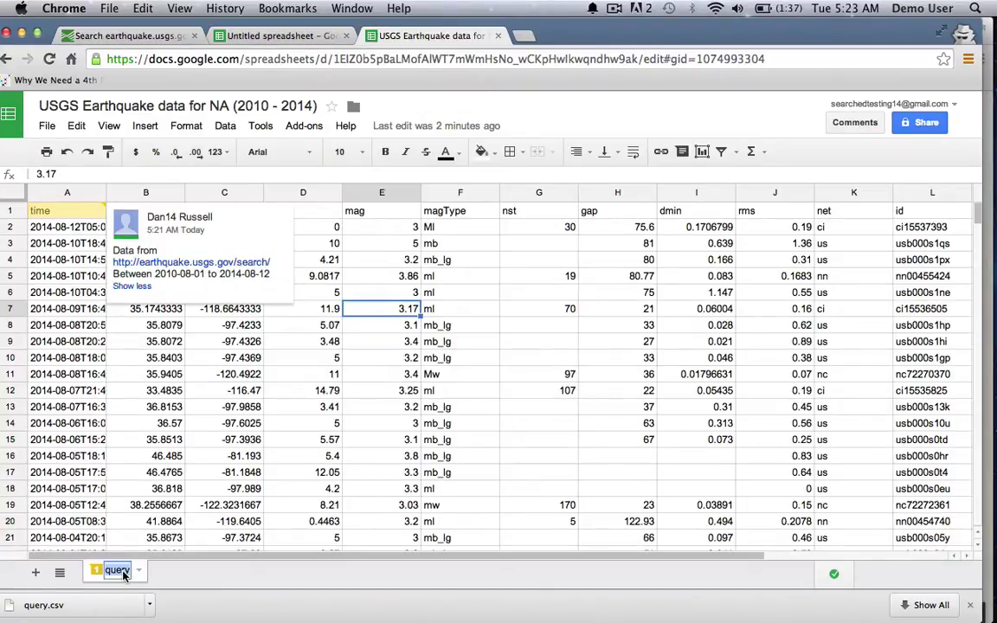
pyautogui.write('Original source data')
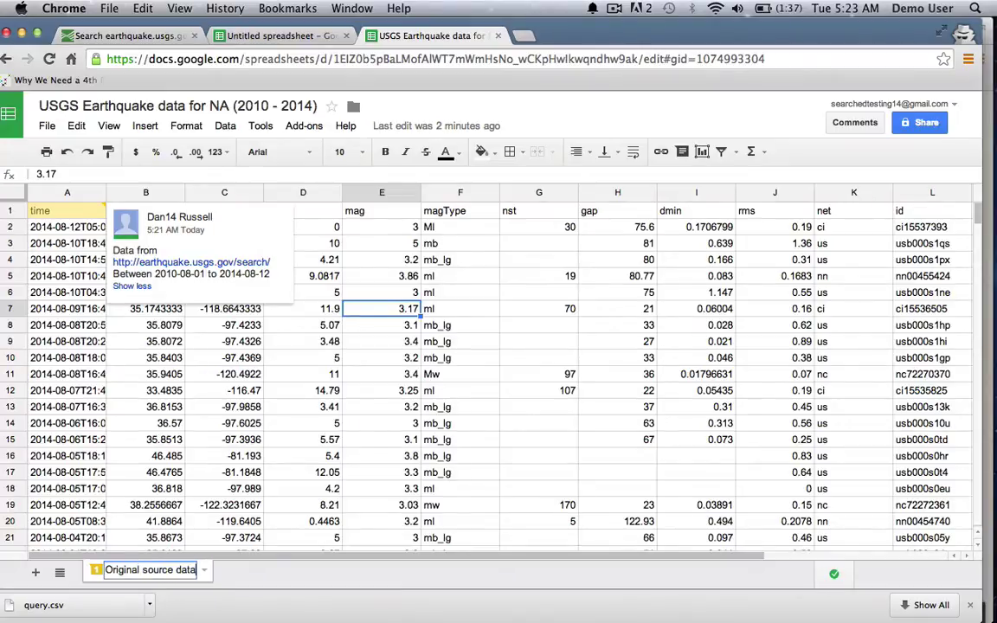
pyautogui.press('Return')
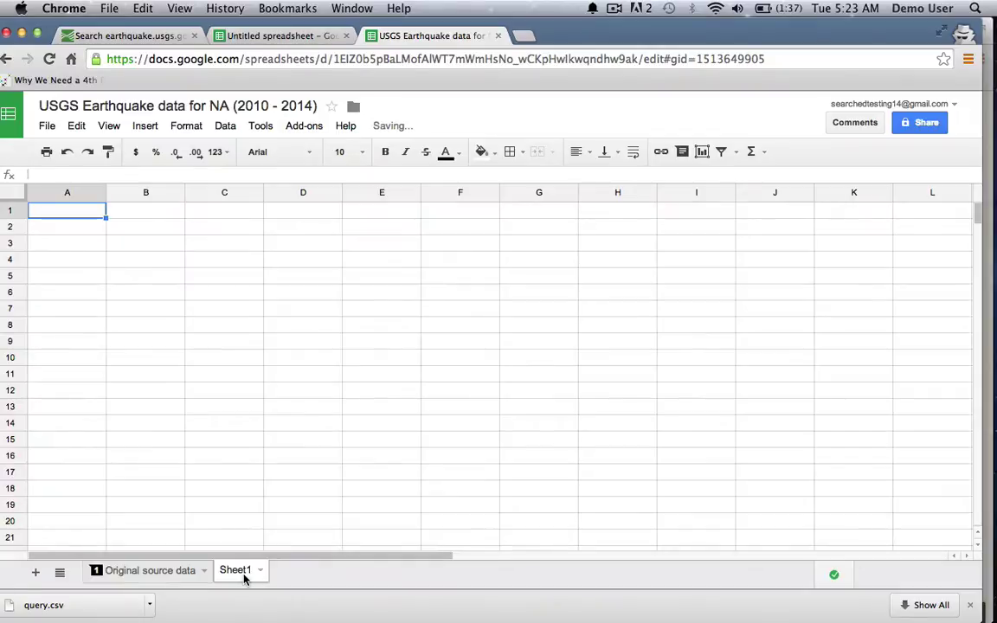
# Paste the copied earthquake data into the blank Sheet1 from cell A1 and rename that sheet "Copy of data"
pyautogui.click(77, 126)
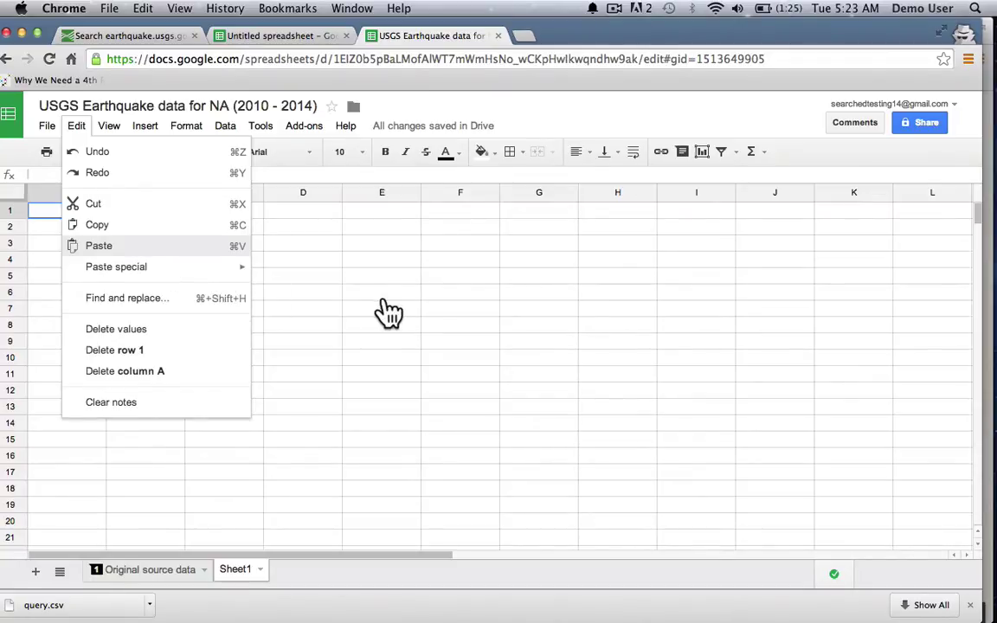
pyautogui.press('super+v')
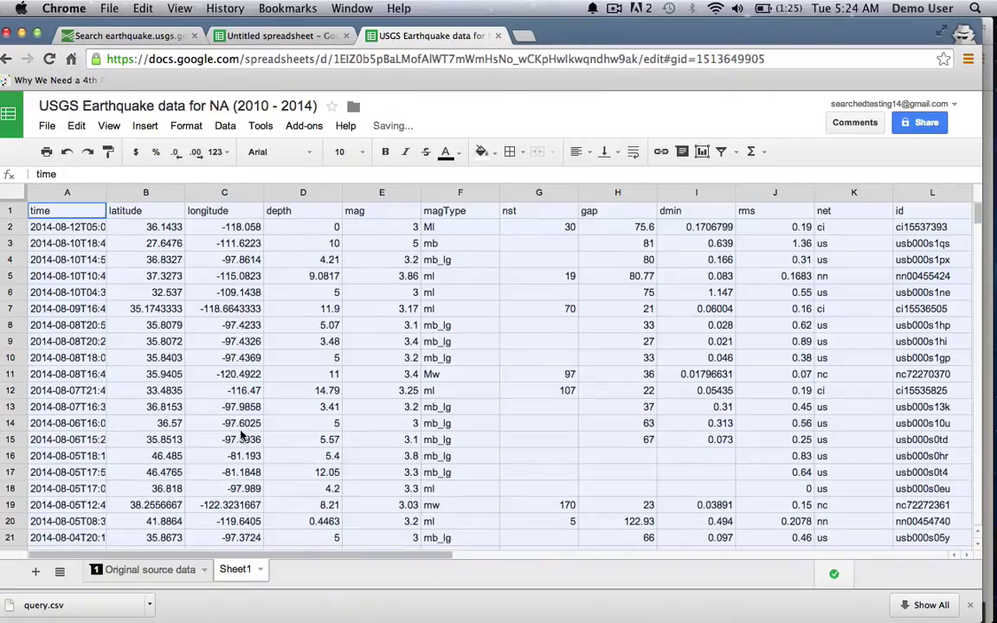
pyautogui.doubleClick(237, 570)
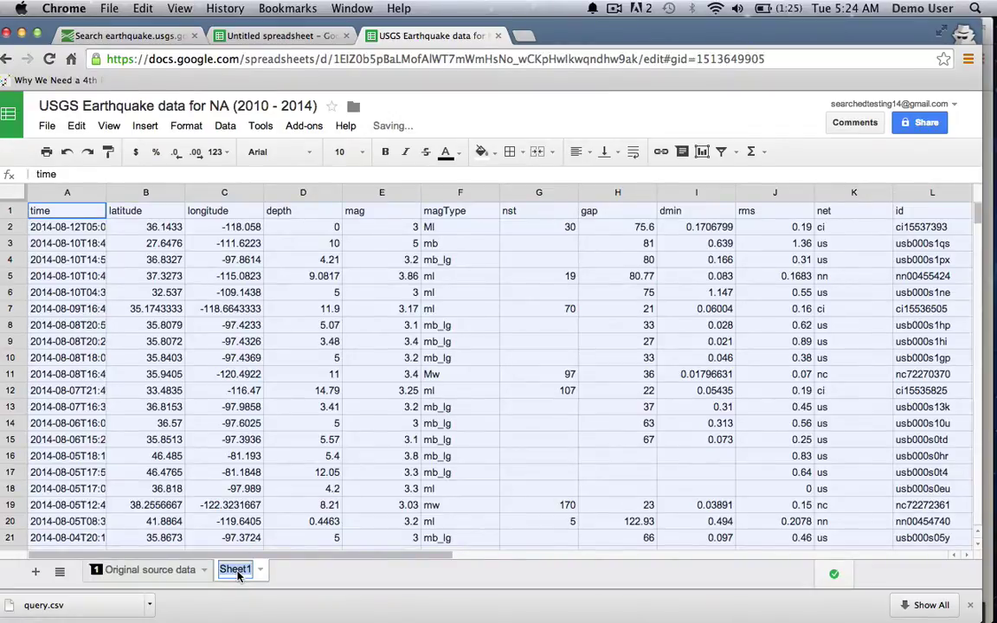
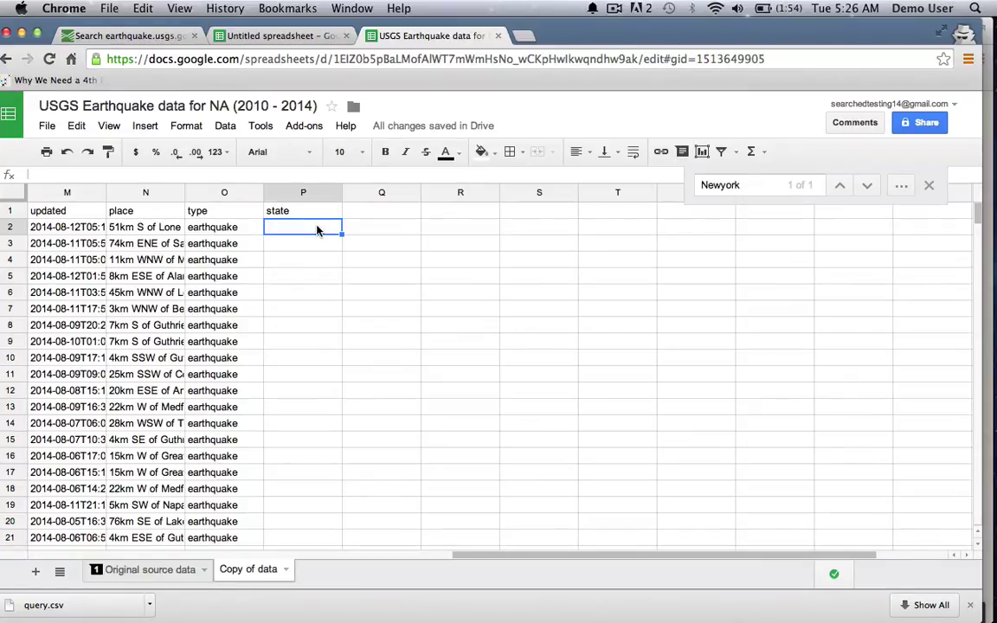
# Inspect the state name after the comma in N2, and enter =find(",", N2) in cell P2 of the state column
pyautogui.click(141, 226)
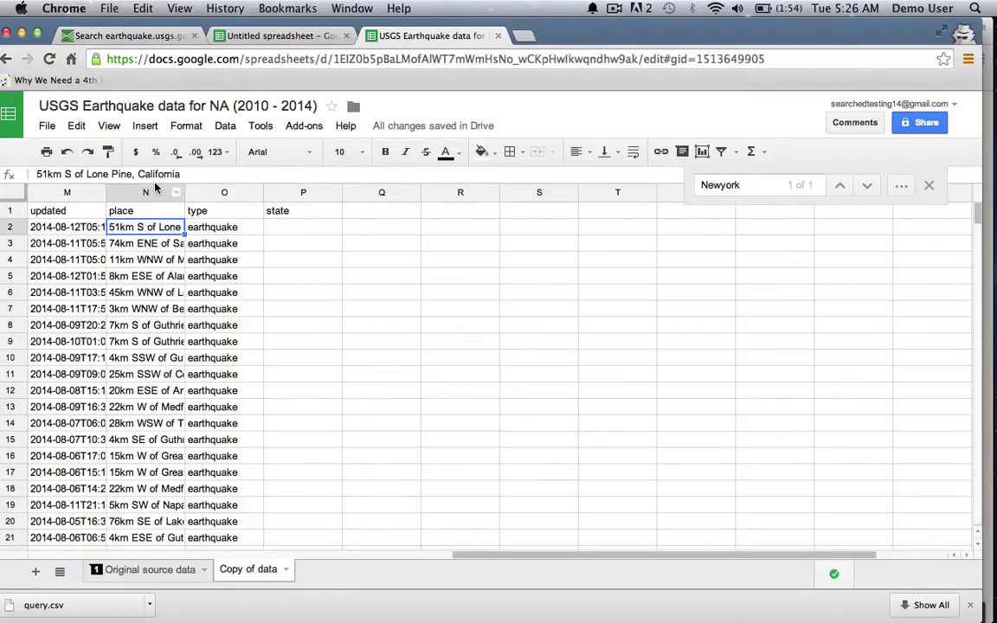
pyautogui.moveTo(138, 173); pyautogui.dragTo(182, 174)
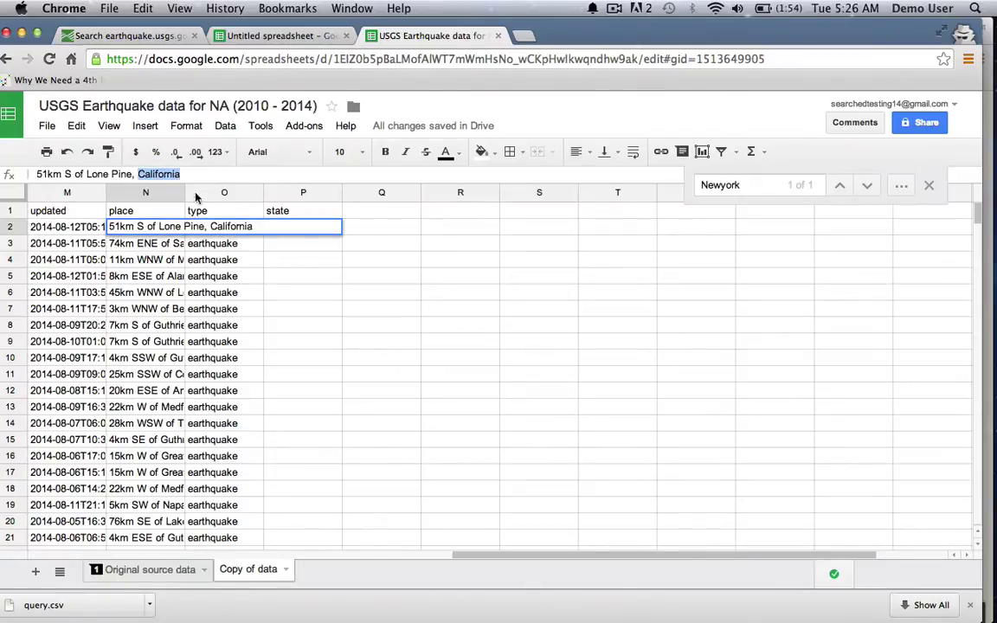
pyautogui.click(292, 277)
pyautogui.click(294, 230)
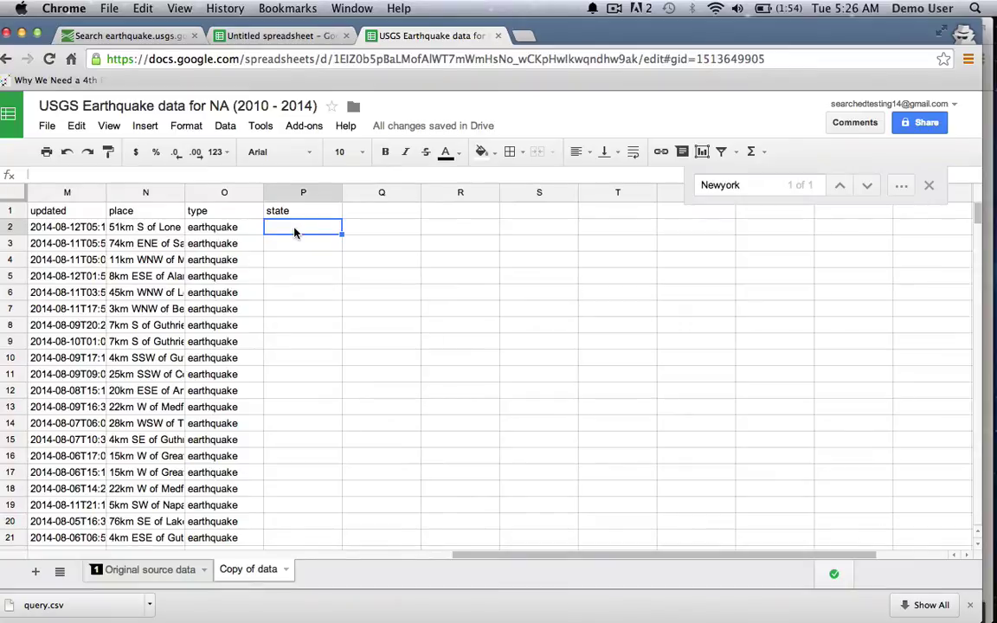
pyautogui.write('=find(')
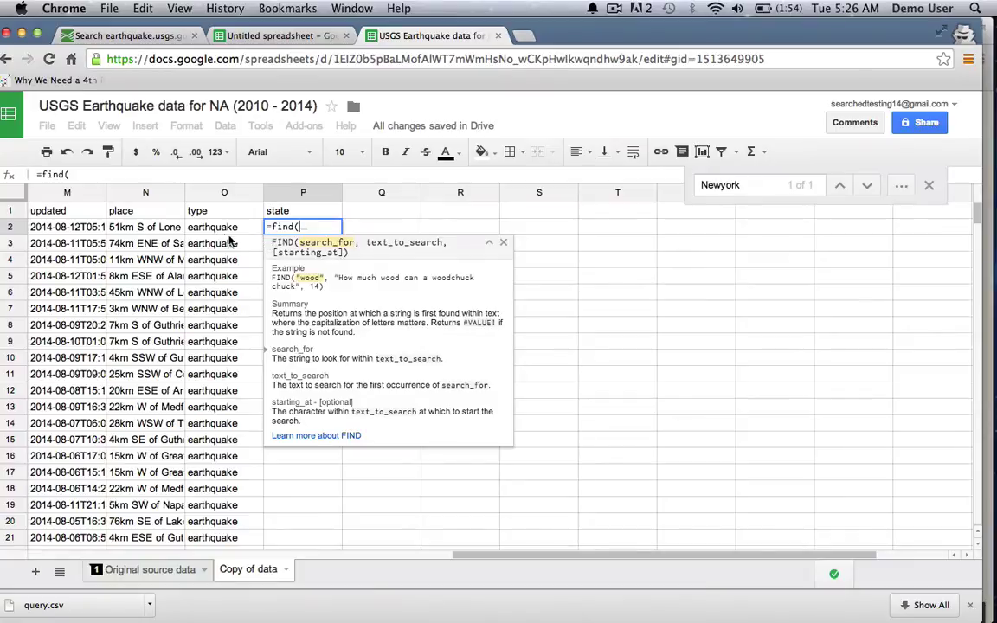
pyautogui.write('","')
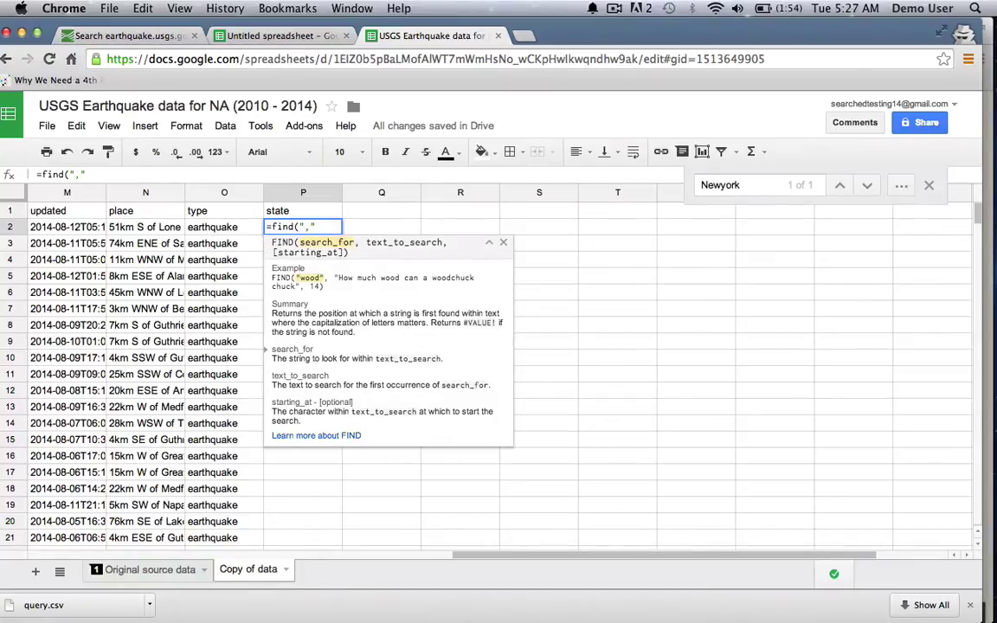
pyautogui.write(',')
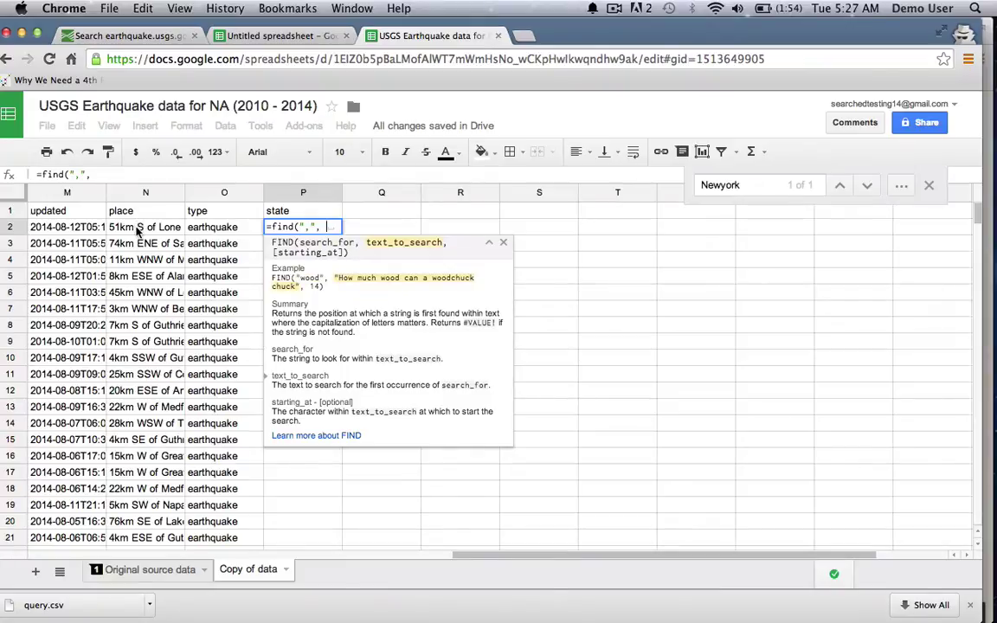
pyautogui.click(137, 229)
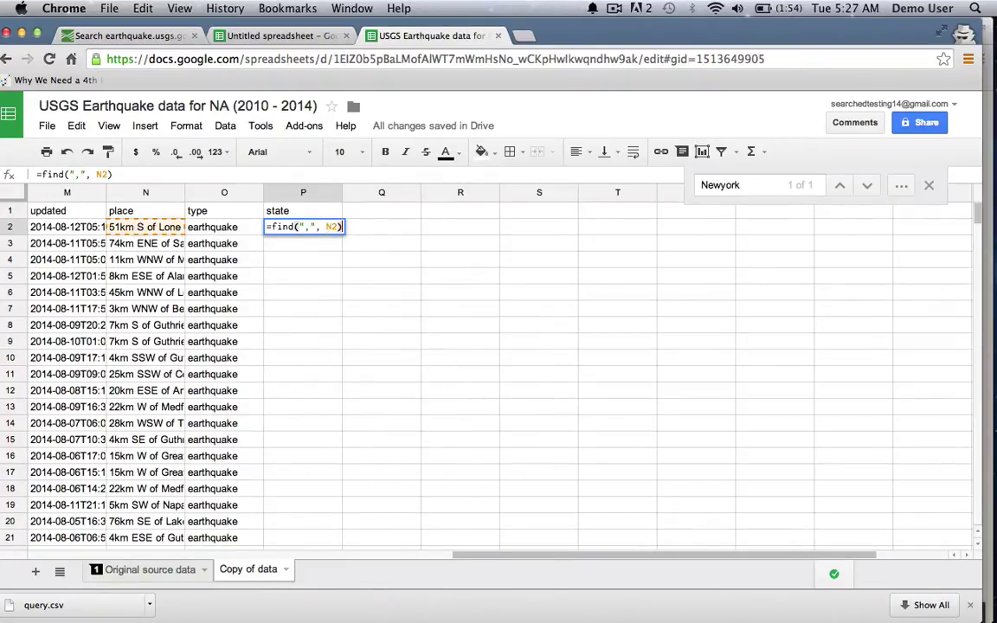
pyautogui.press('Return')
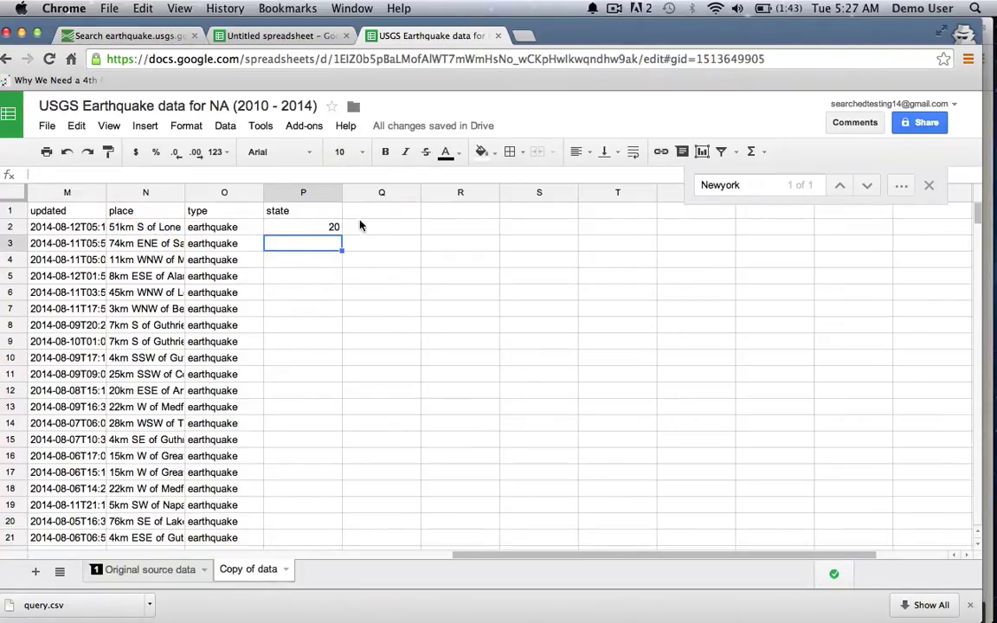
# Enter =right(N2, len(N2) - 20) in cell Q2 to extract the state from the place text
pyautogui.click(363, 227)
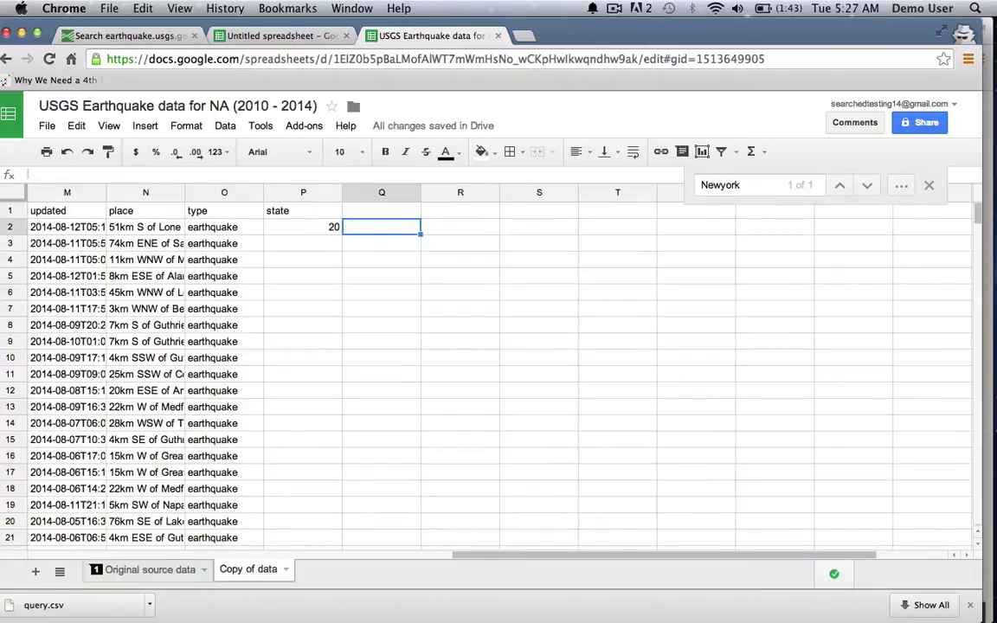
pyautogui.write('=right(')
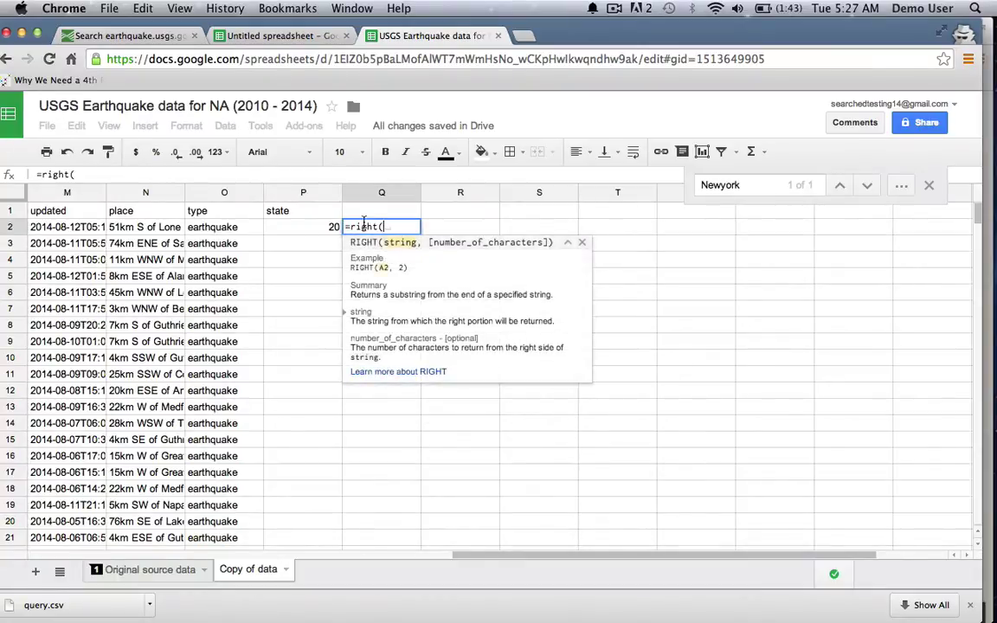
pyautogui.click(169, 226)
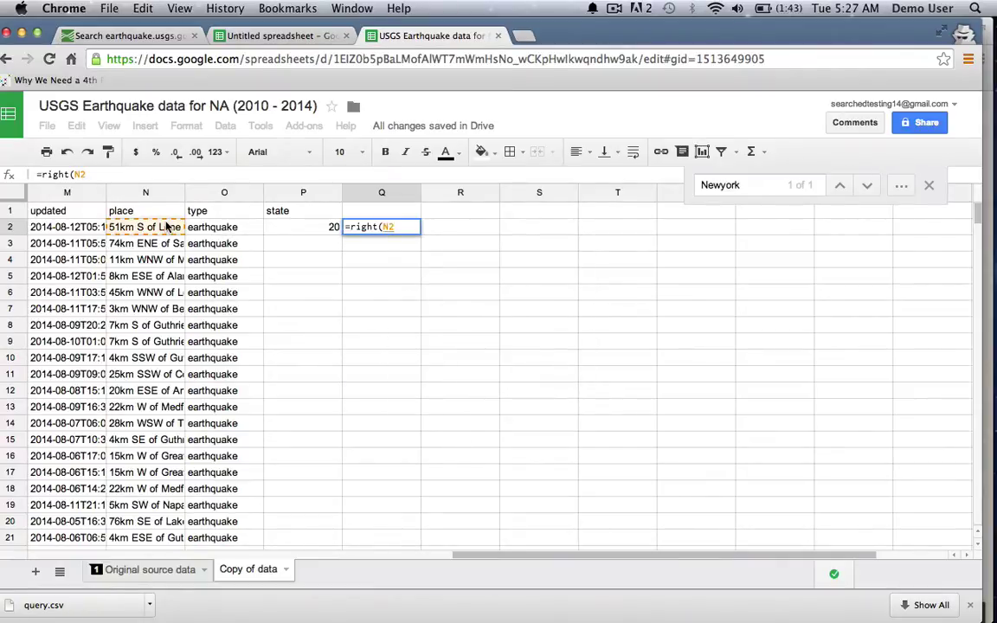
pyautogui.write(', ')
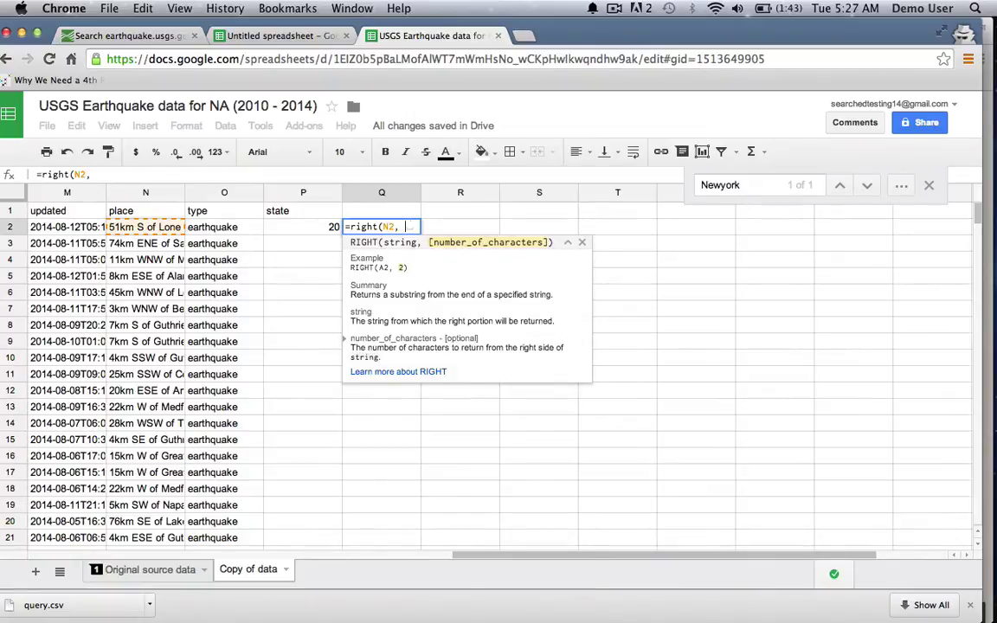
pyautogui.write('20')
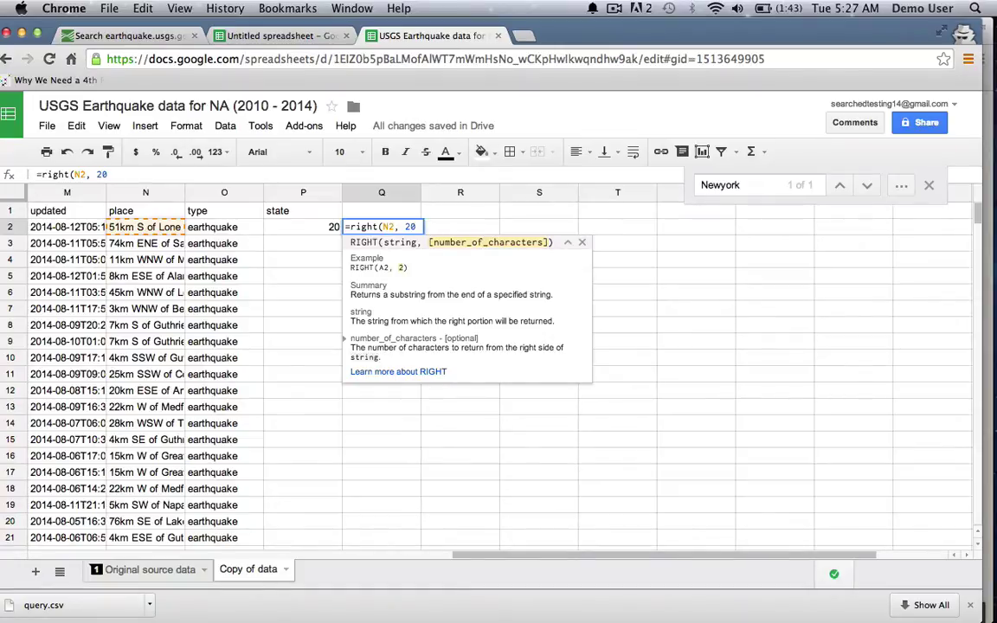
pyautogui.press('BackSpace')
pyautogui.press('BackSpace')
pyautogui.press('BackSpace')
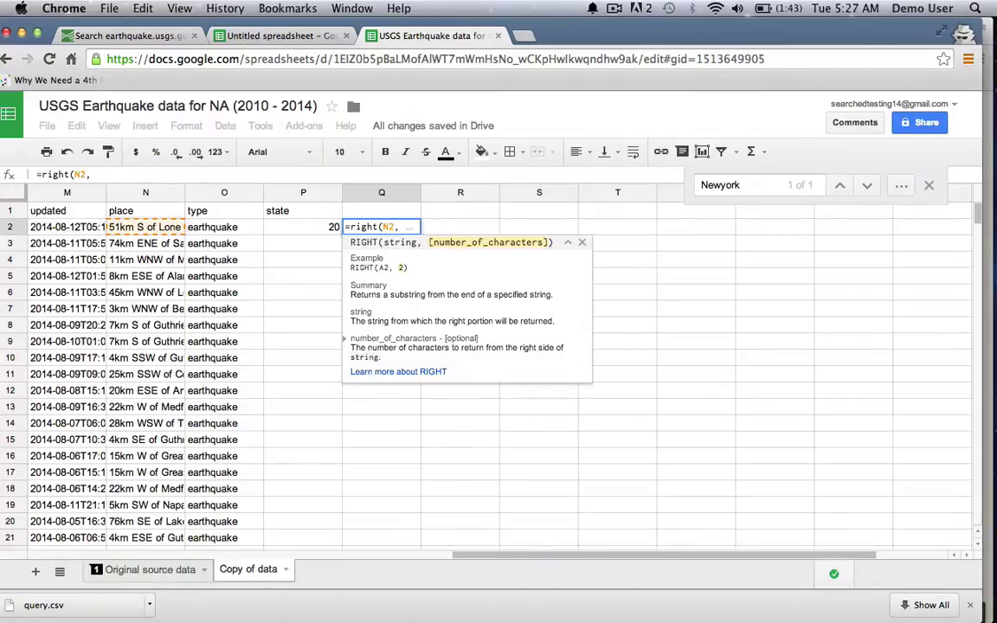
pyautogui.write('len(')
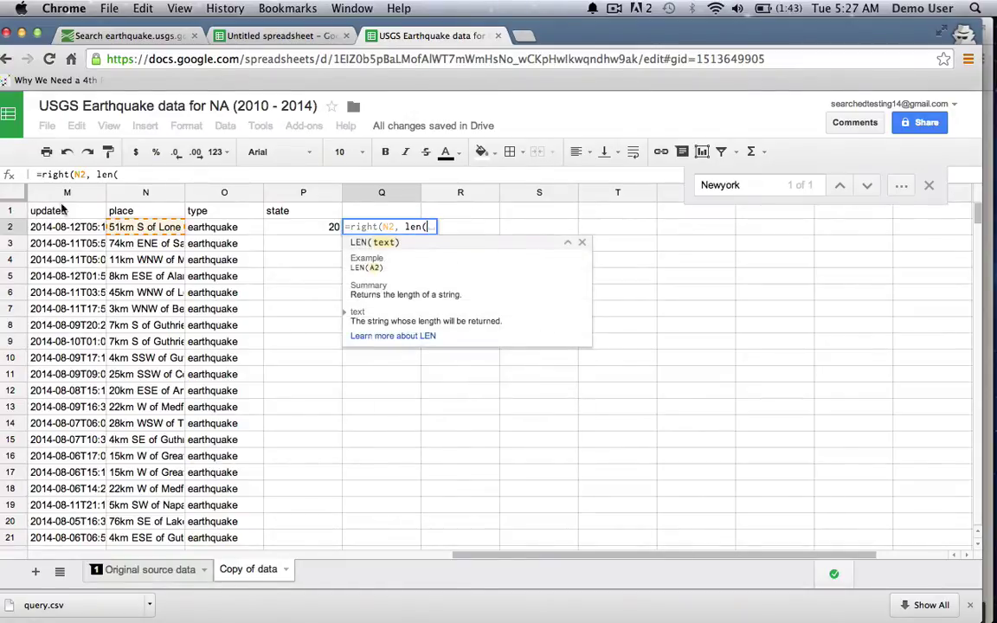
pyautogui.write('N2) ')
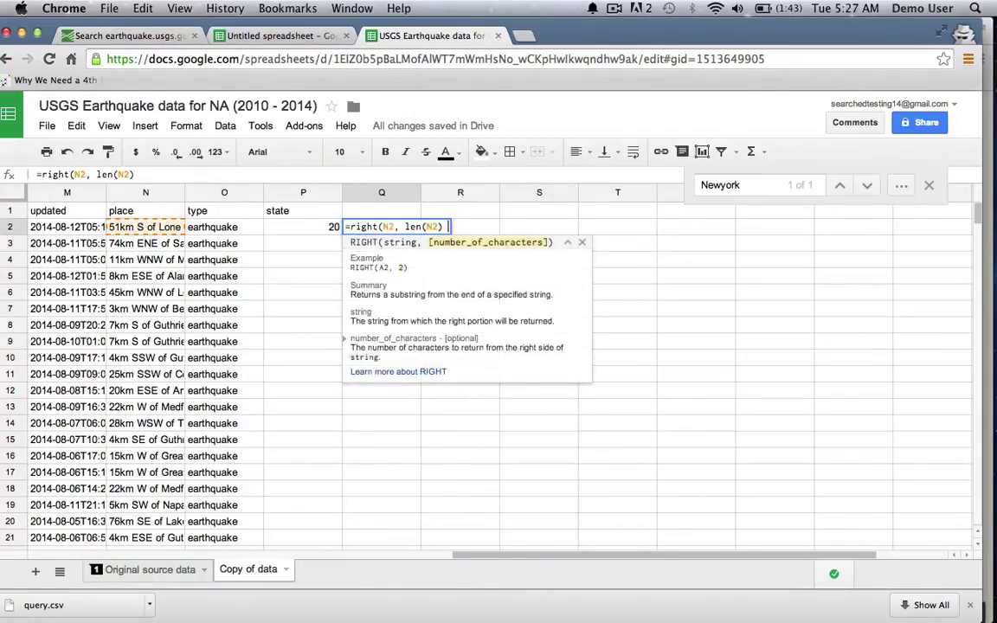
pyautogui.write('- 20)')
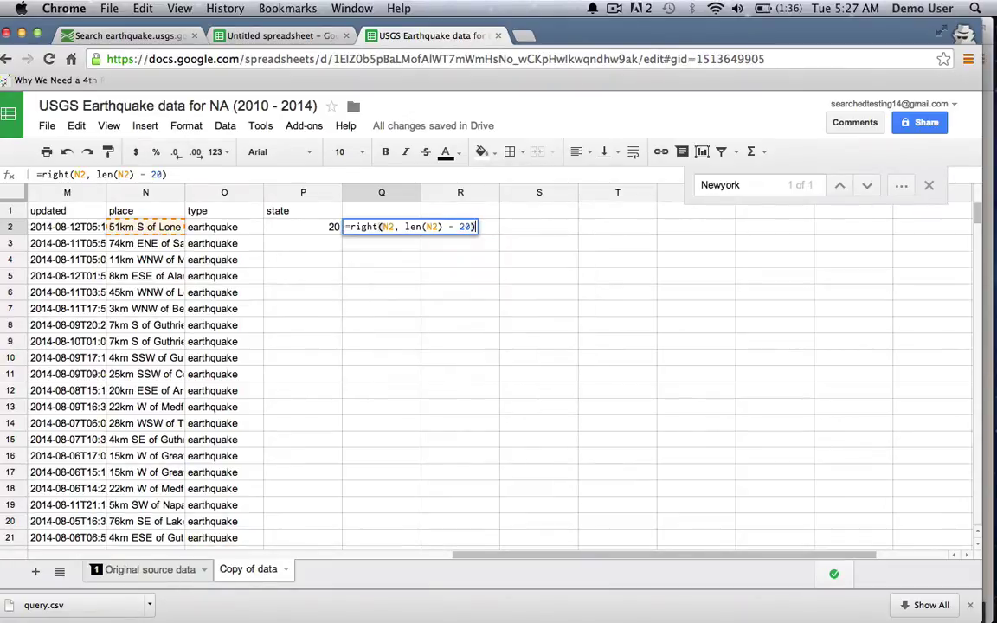
pyautogui.press('Return')
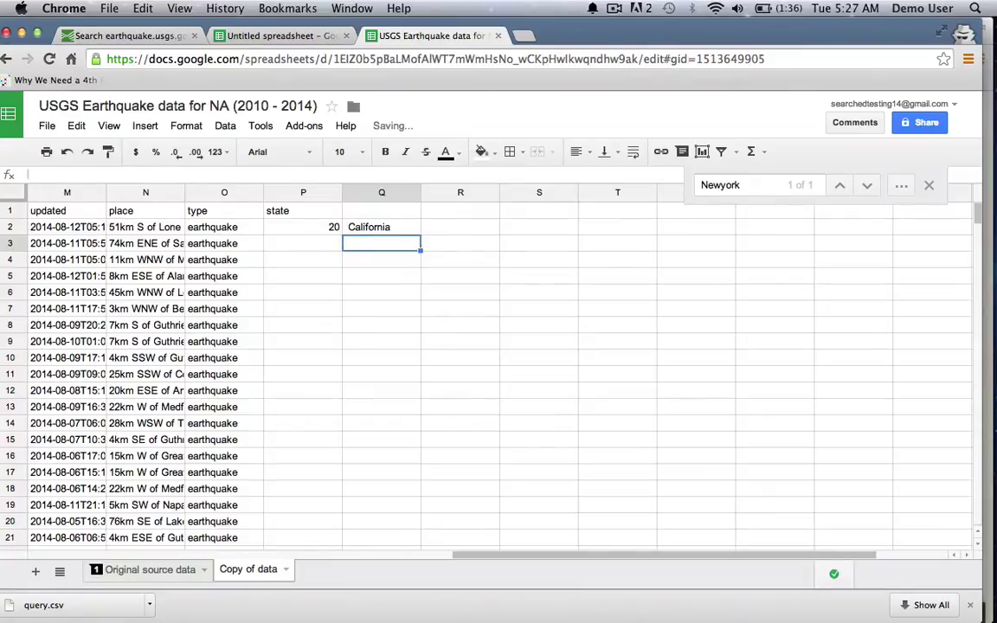
pyautogui.press('Up')
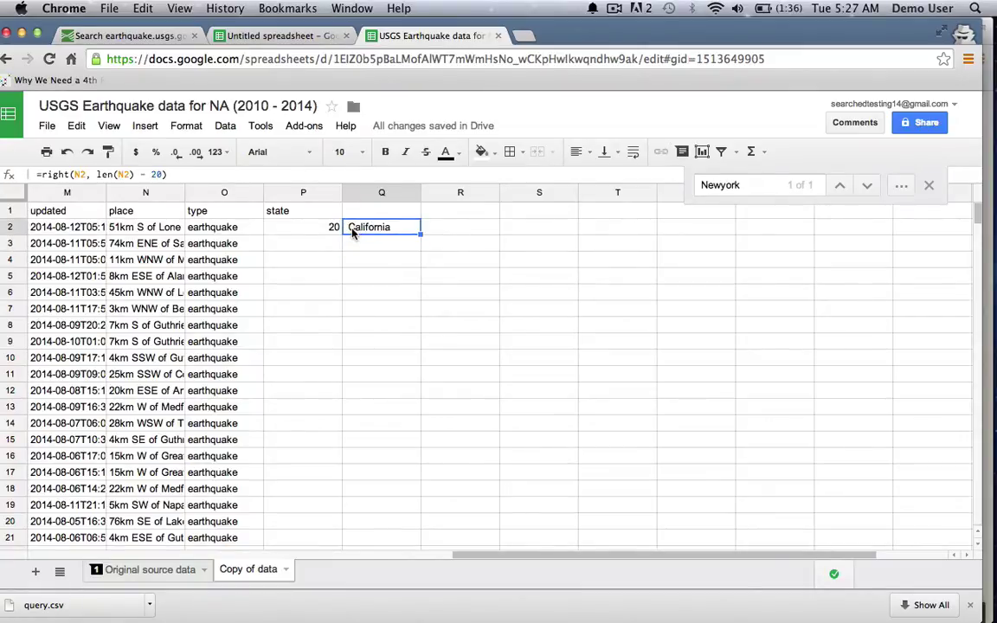
pyautogui.doubleClick(349, 235)
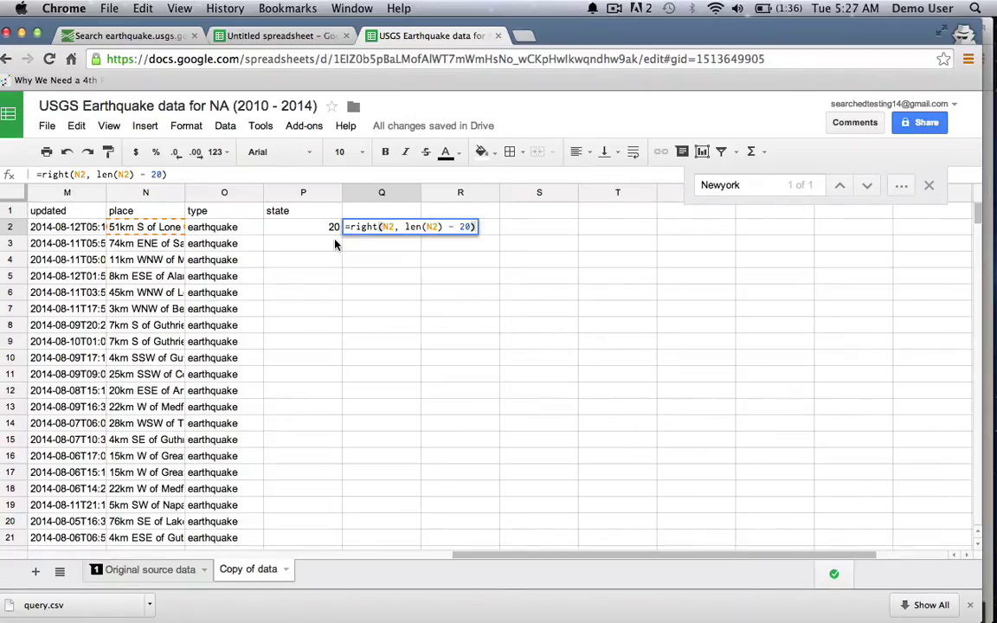
pyautogui.click(470, 228)
pyautogui.press('Escape')
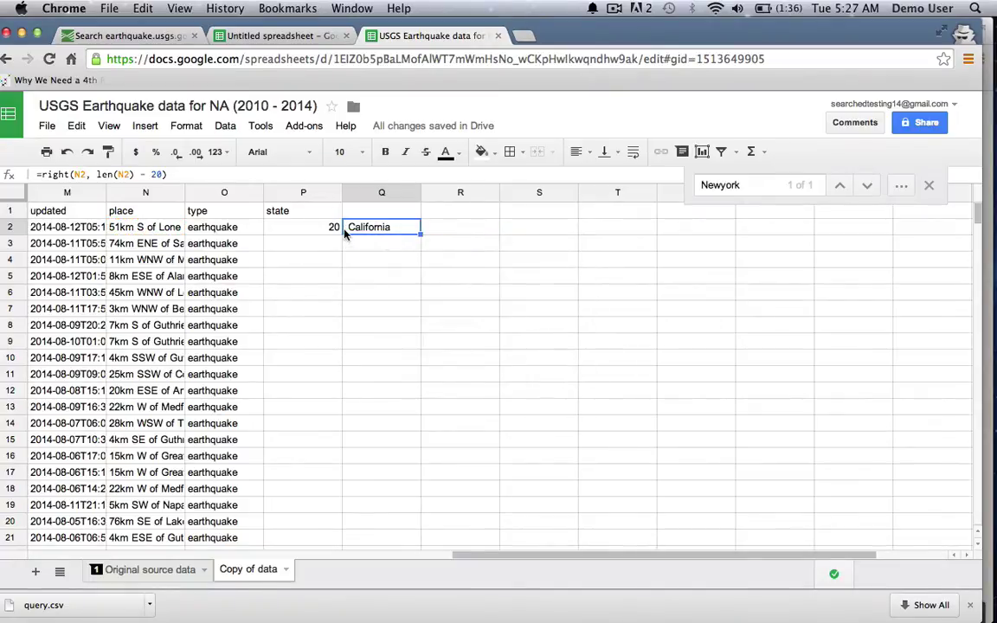
# Replace the fixed 20 in the Q2 formula with find(",", N2), giving =right(N2, len(N2) - find(",", N2))
pyautogui.doubleClick(368, 230)
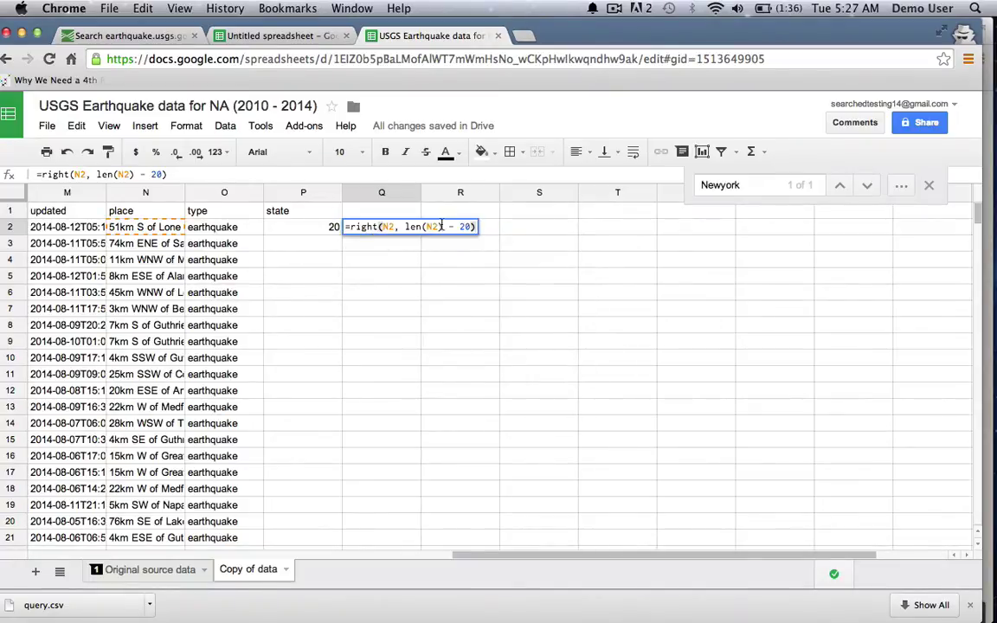
pyautogui.doubleClick(466, 227)
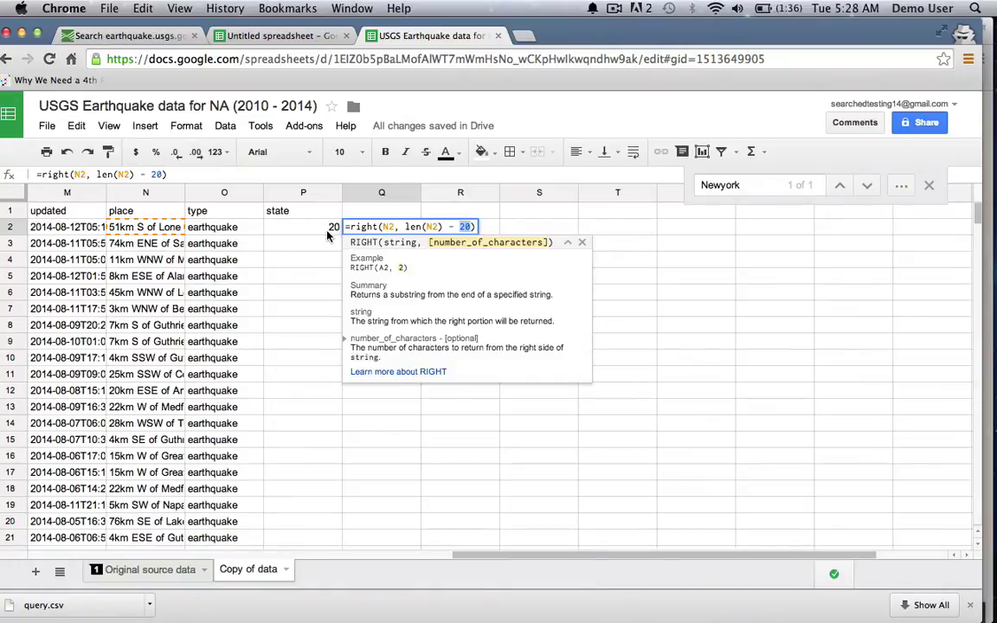
pyautogui.write('find(')
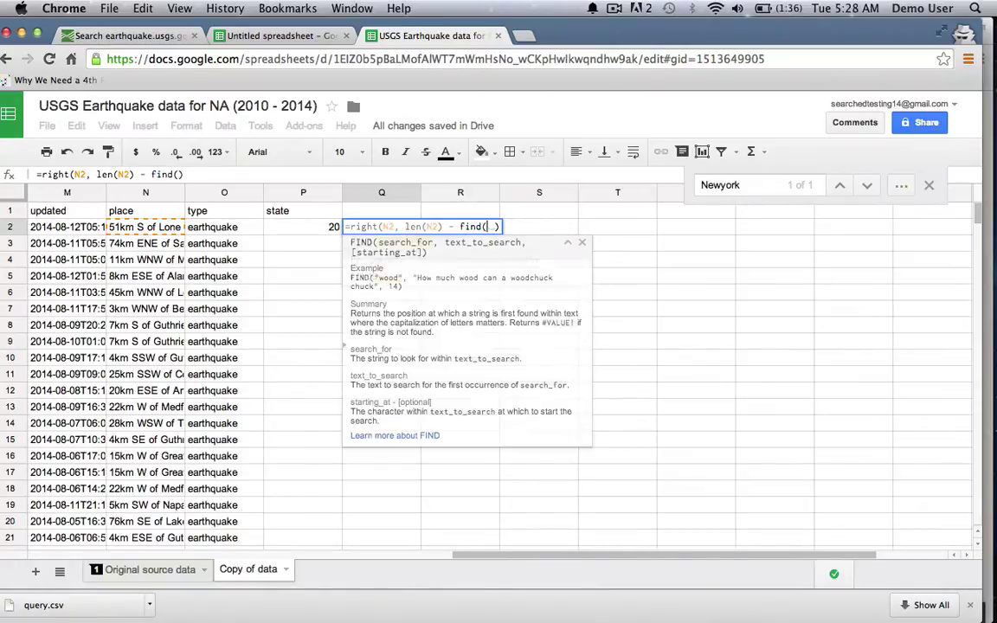
pyautogui.click(167, 226)
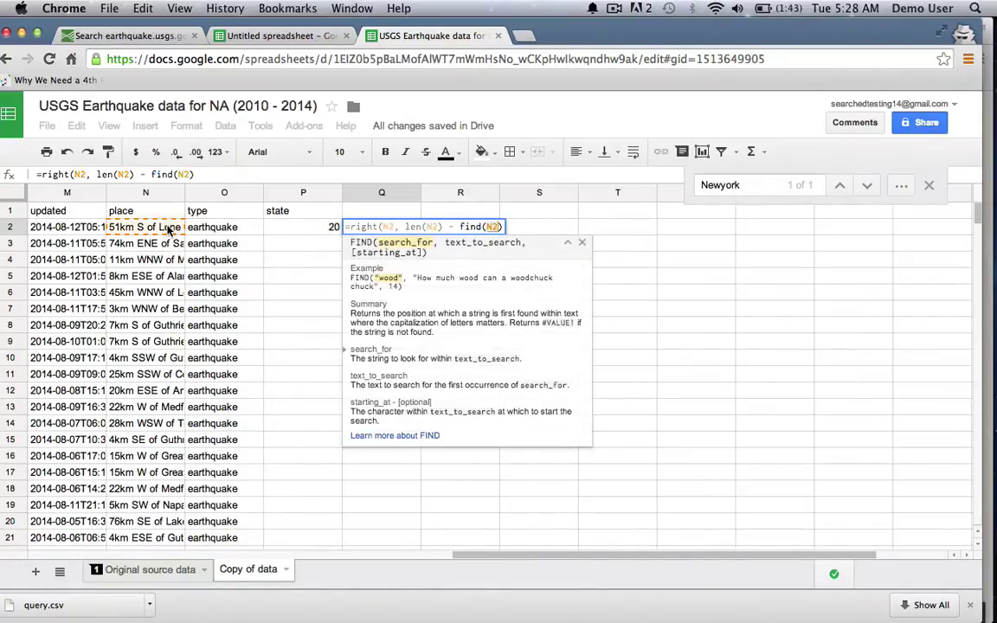
pyautogui.write(',')
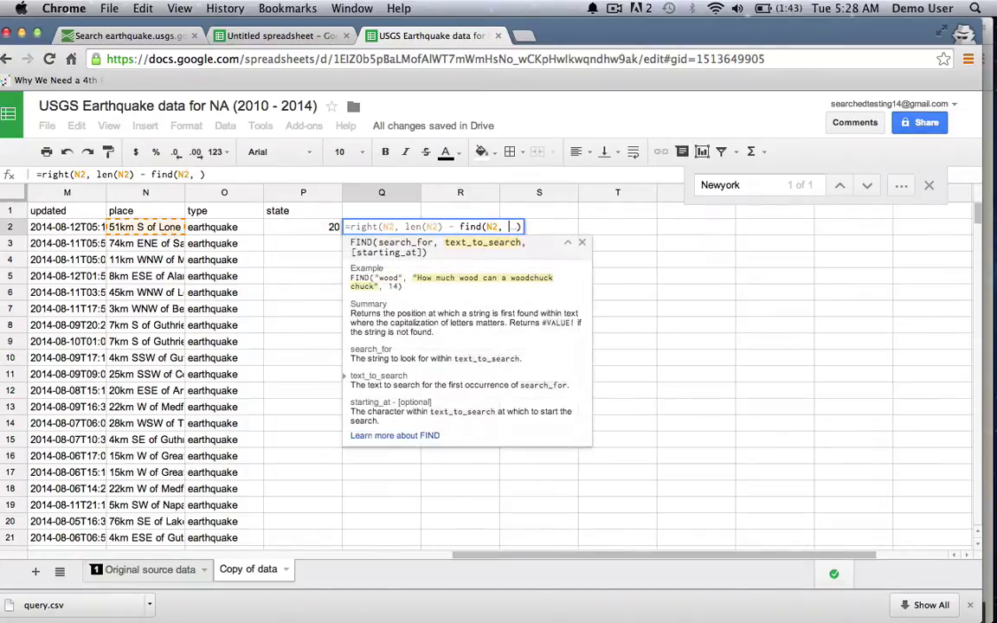
pyautogui.press('BackSpace')
pyautogui.press('BackSpace')
pyautogui.press('BackSpace')
pyautogui.press('BackSpace')
pyautogui.write('"c')
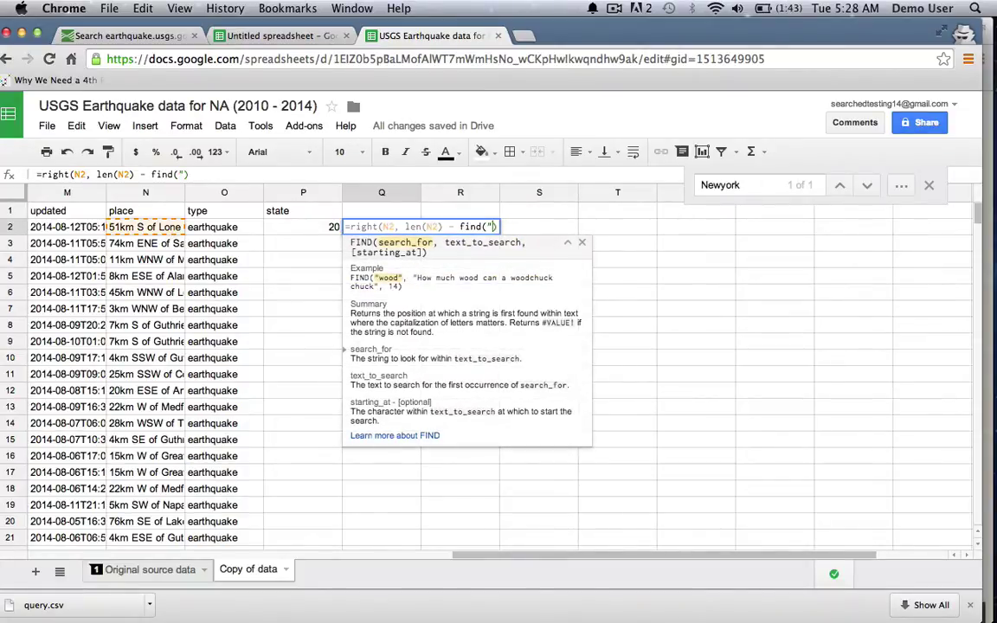
pyautogui.press('BackSpace')
pyautogui.write(',",')
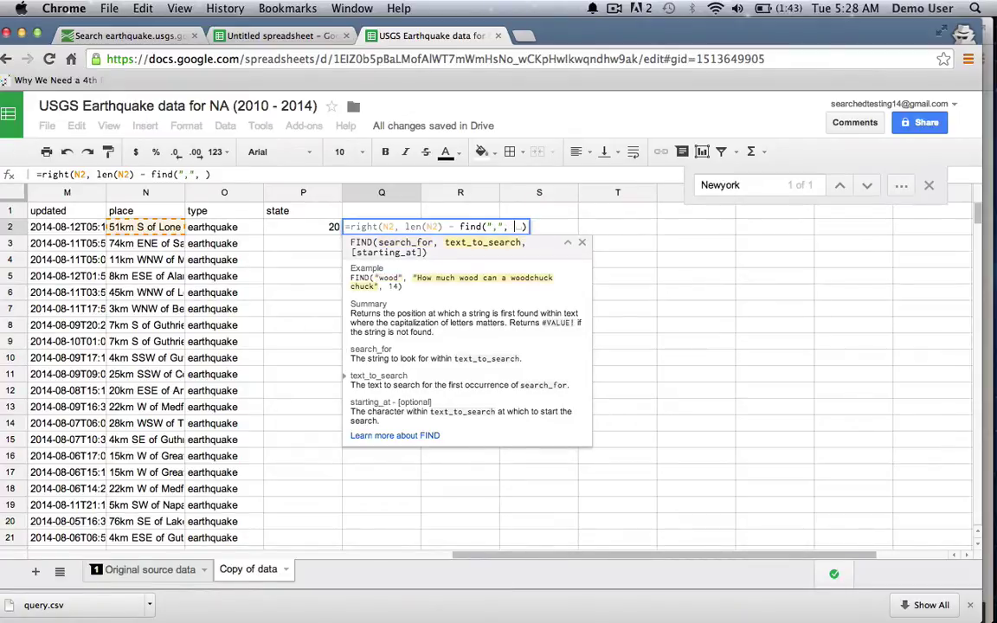
pyautogui.click(125, 223)
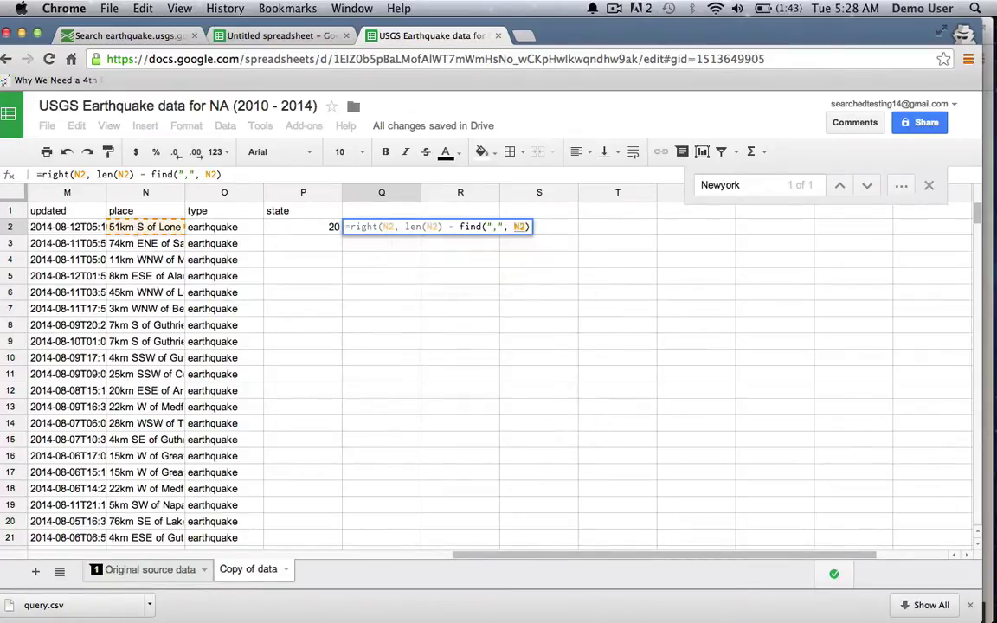
pyautogui.write(')')
pyautogui.press('Return')
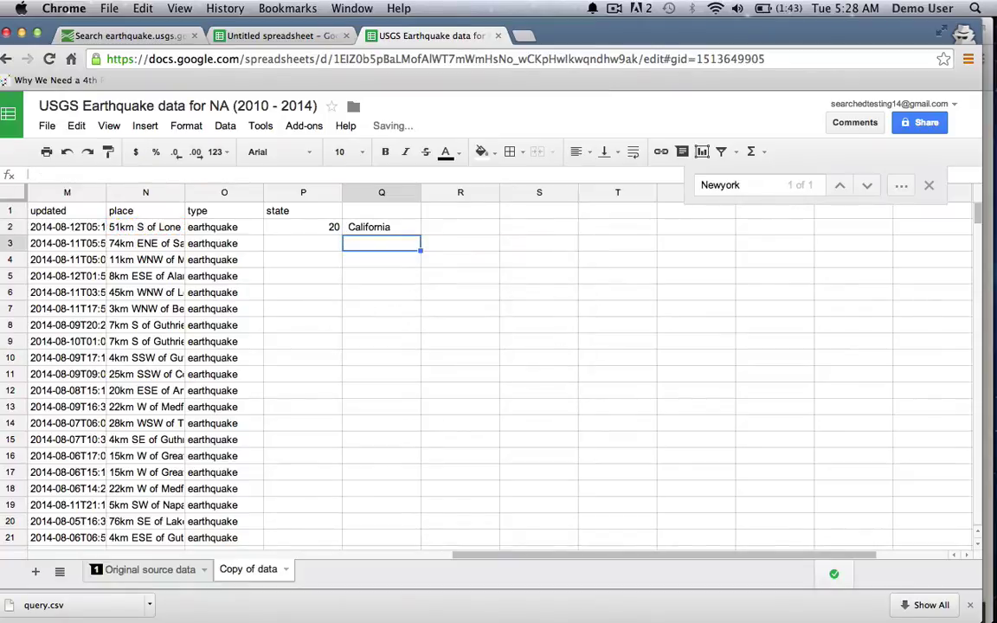
# Subtract 1 more from the character count in the Q2 formula, making it =right(N2, len(N2) - find(",", N2) -1)
pyautogui.click(374, 230)
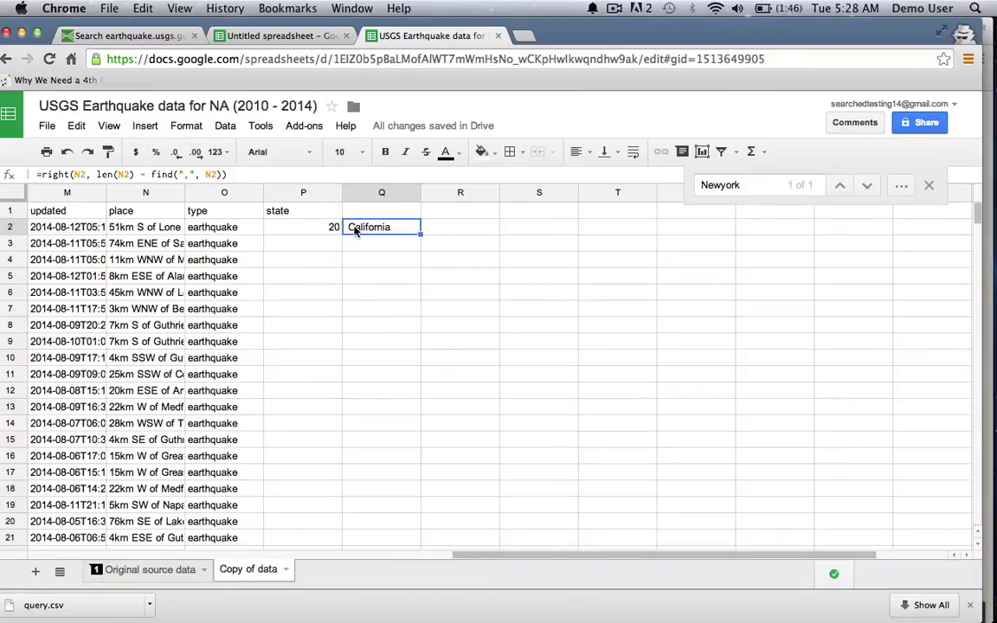
pyautogui.click(196, 175)
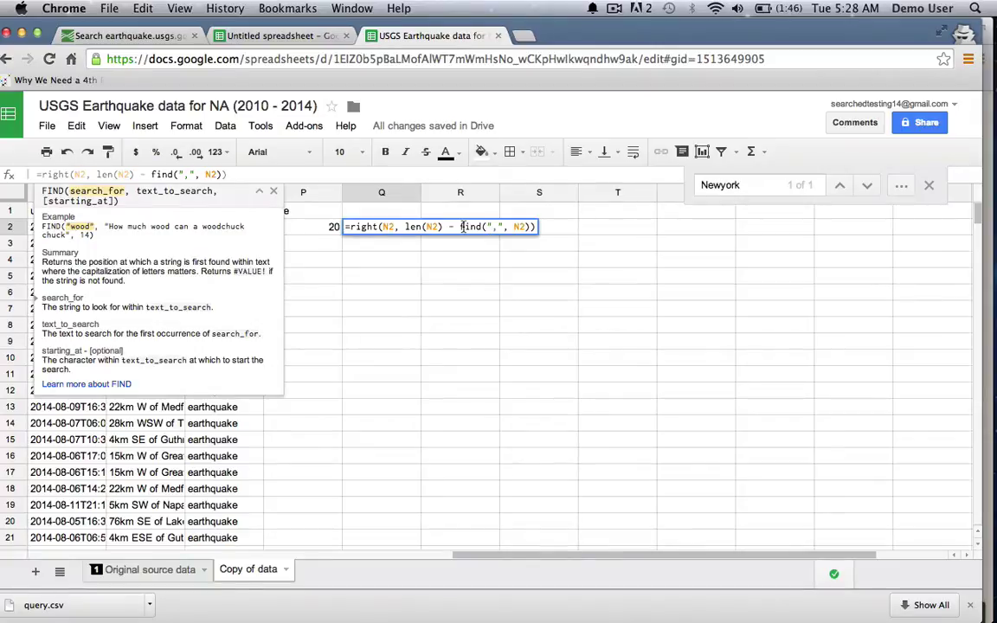
pyautogui.click(527, 227)
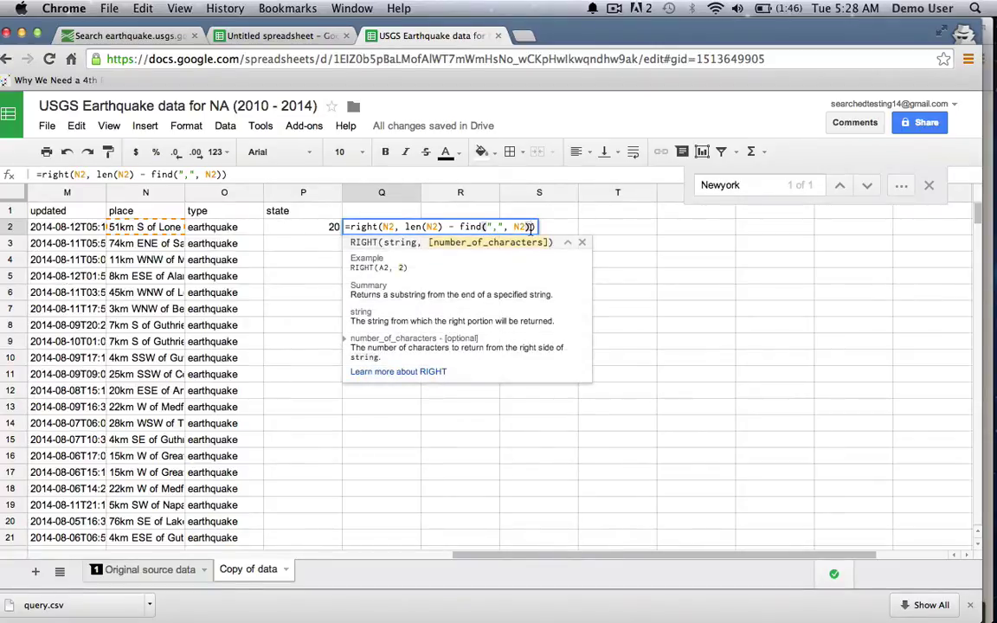
pyautogui.write('-1')
pyautogui.press('Return')
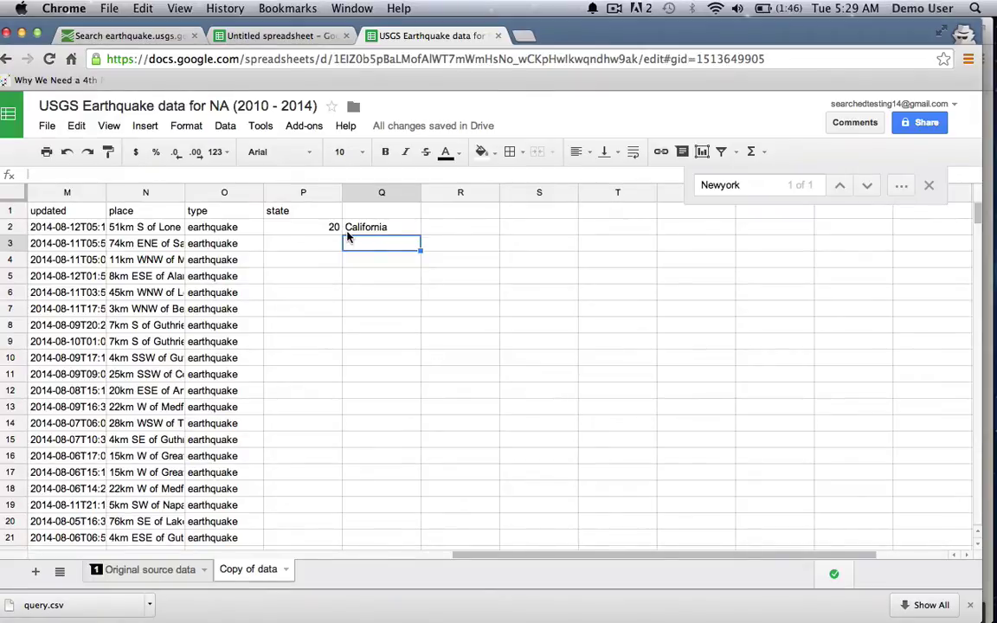
# Fill the Q2 formula down to Q16 and from there through the last data row, Q3496
pyautogui.moveTo(366, 232); pyautogui.dragTo(367, 457)
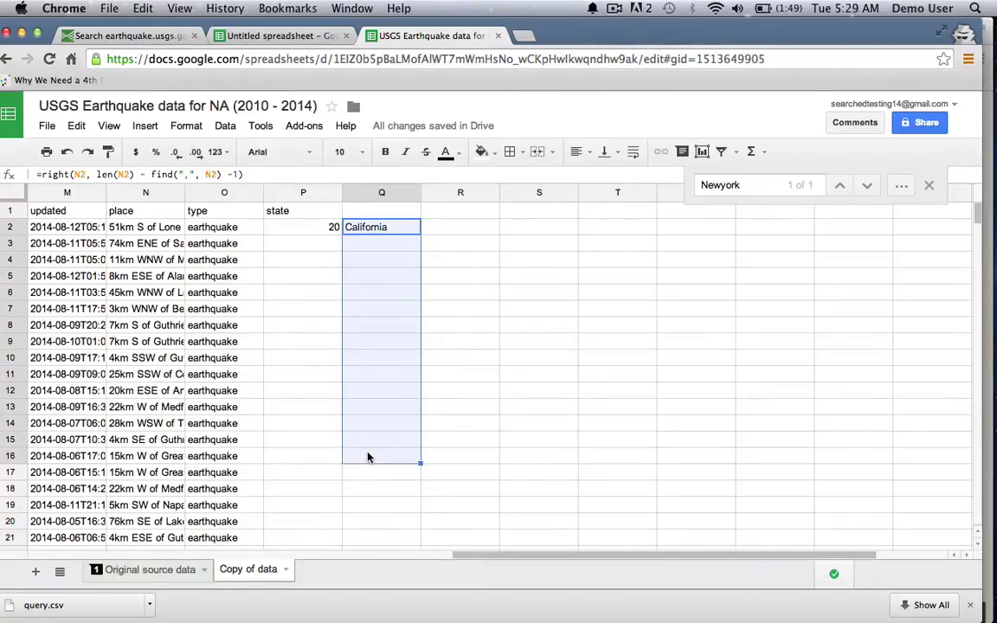
pyautogui.press('super+d')
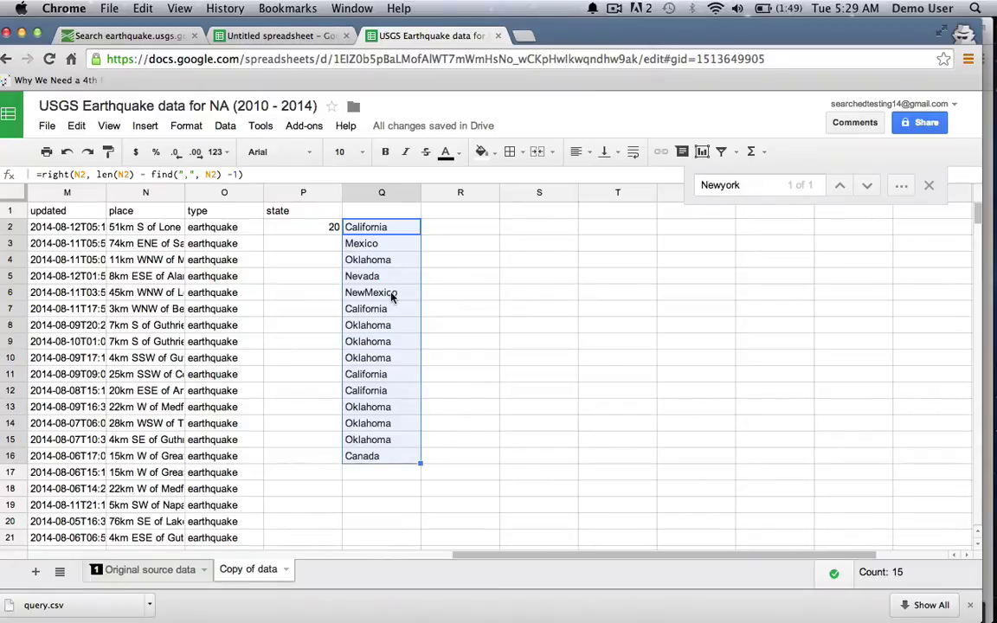
pyautogui.click(379, 456)
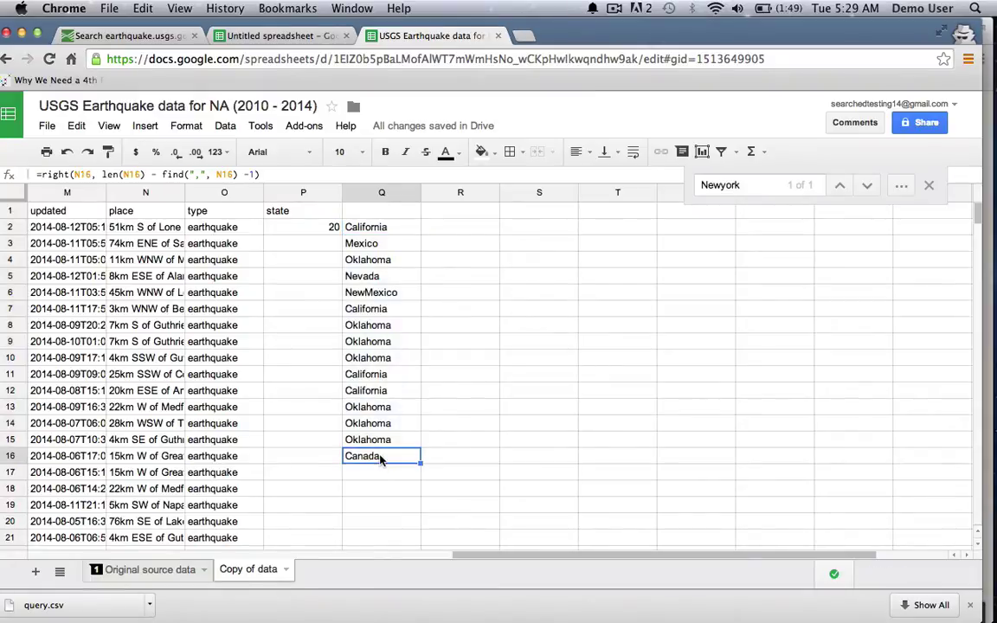
pyautogui.moveTo(976, 217); pyautogui.dragTo(993, 541)
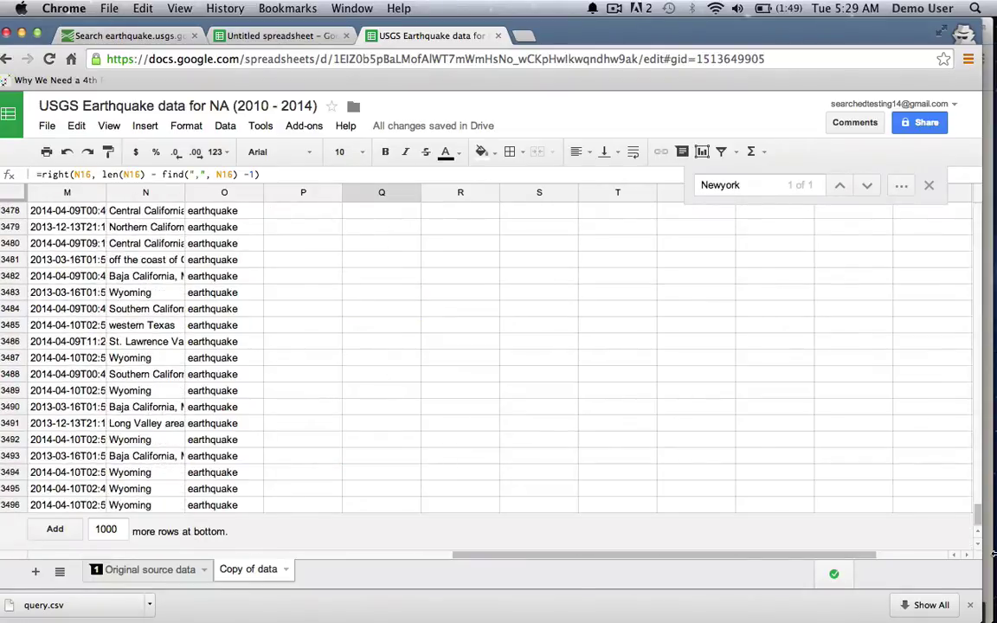
pyautogui.keyDown('shift'); pyautogui.click(374, 508); pyautogui.keyUp('shift')
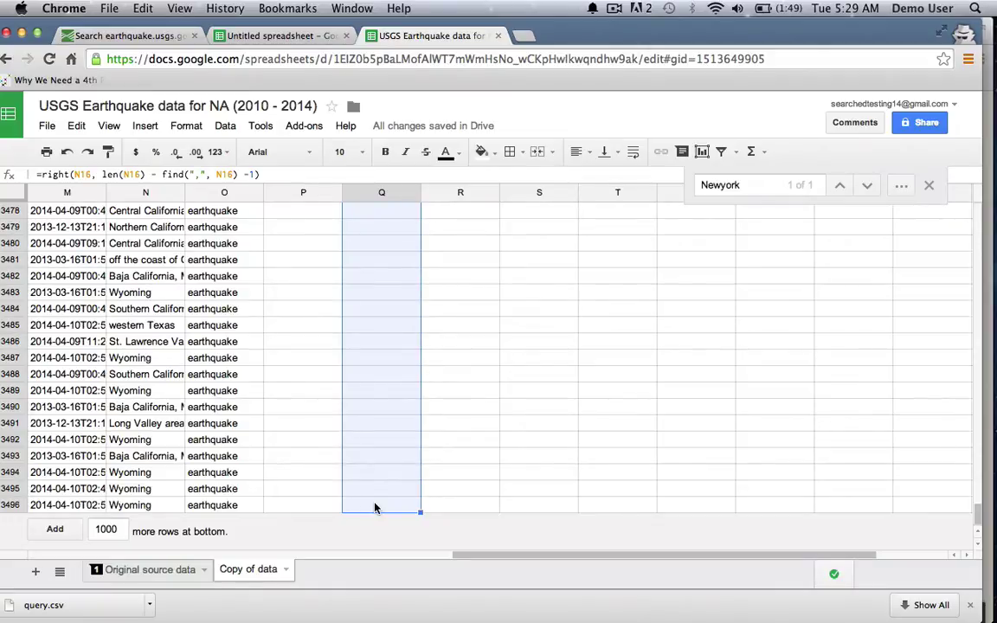
pyautogui.press('super+d')
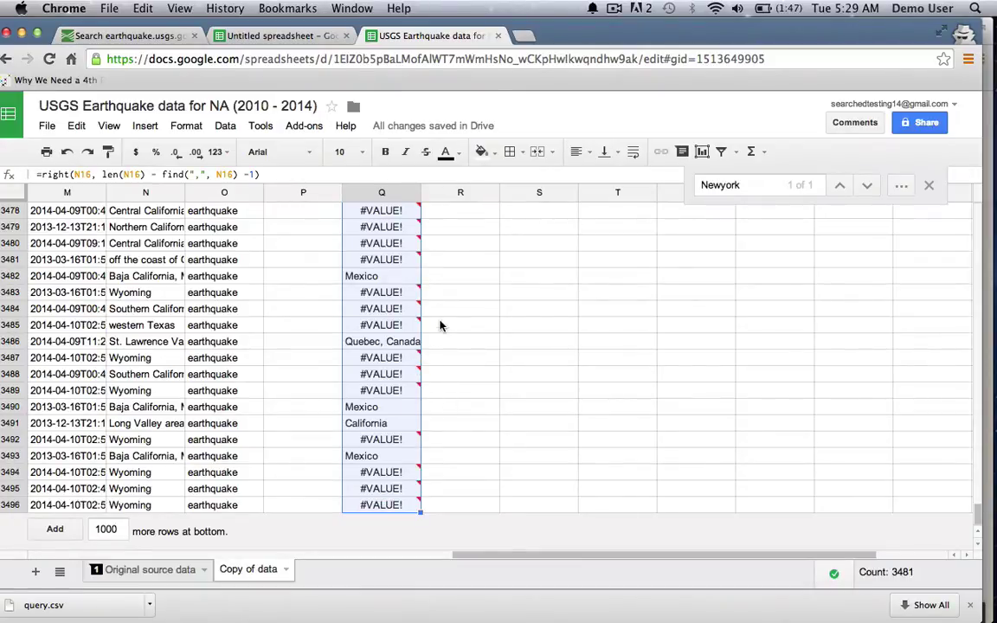
# Examine the errors in the lower rows of column Q and compare the formula in Q3248 with the place text in N3248
pyautogui.scroll(20, 440, 324)
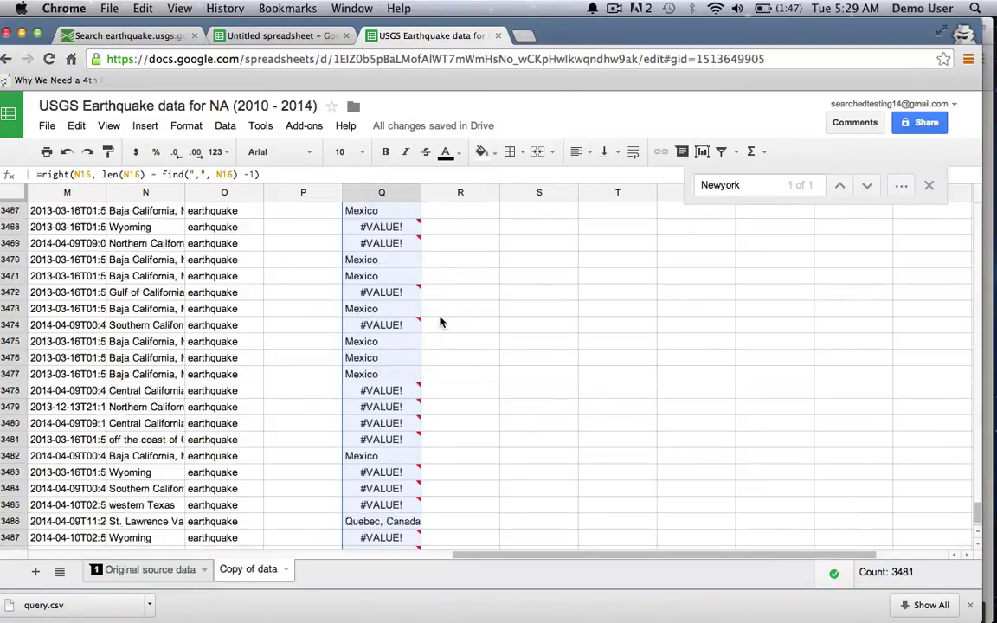
pyautogui.scroll(20, 439, 322)
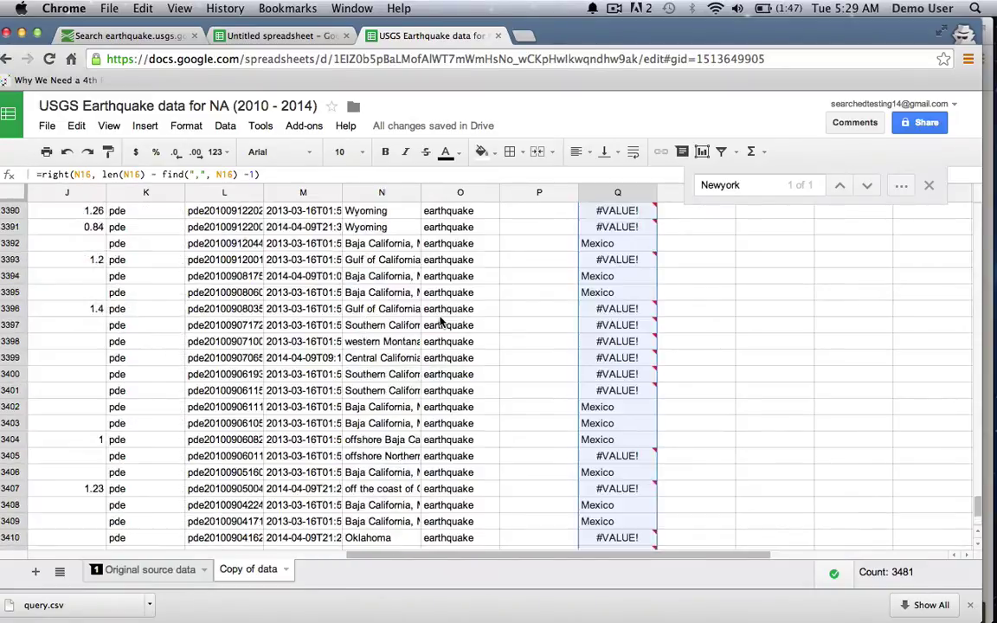
pyautogui.hscroll(5, 440, 322)
pyautogui.scroll(6, 440, 322)
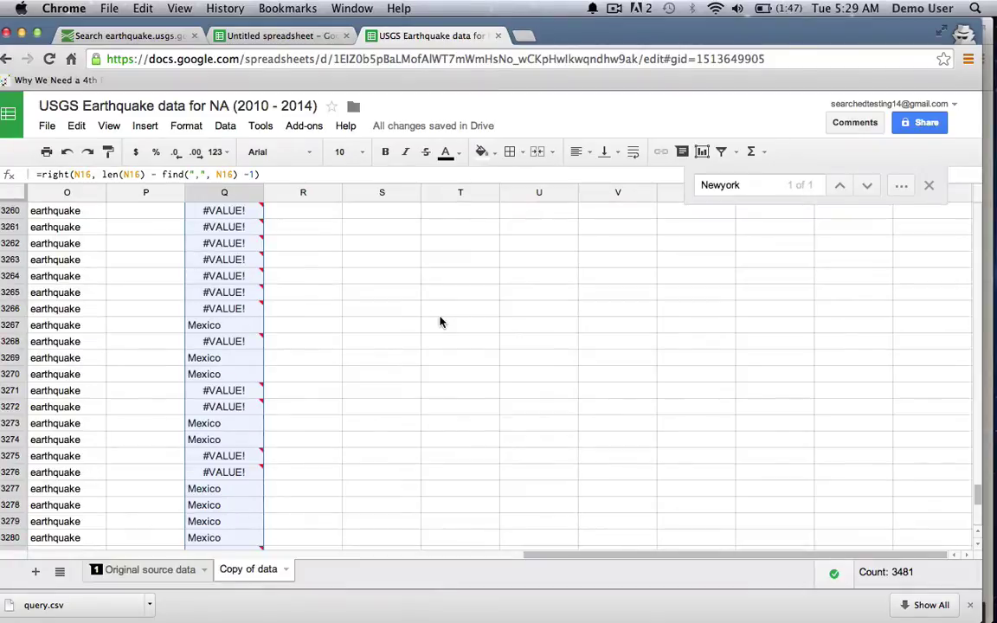
pyautogui.click(224, 263)
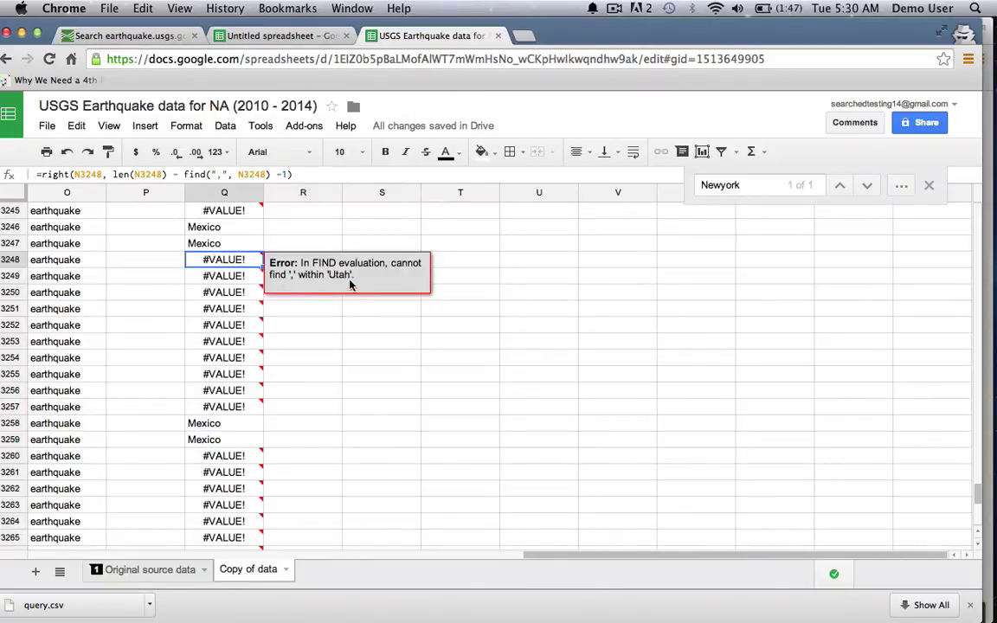
pyautogui.hscroll(-6, 238, 293)
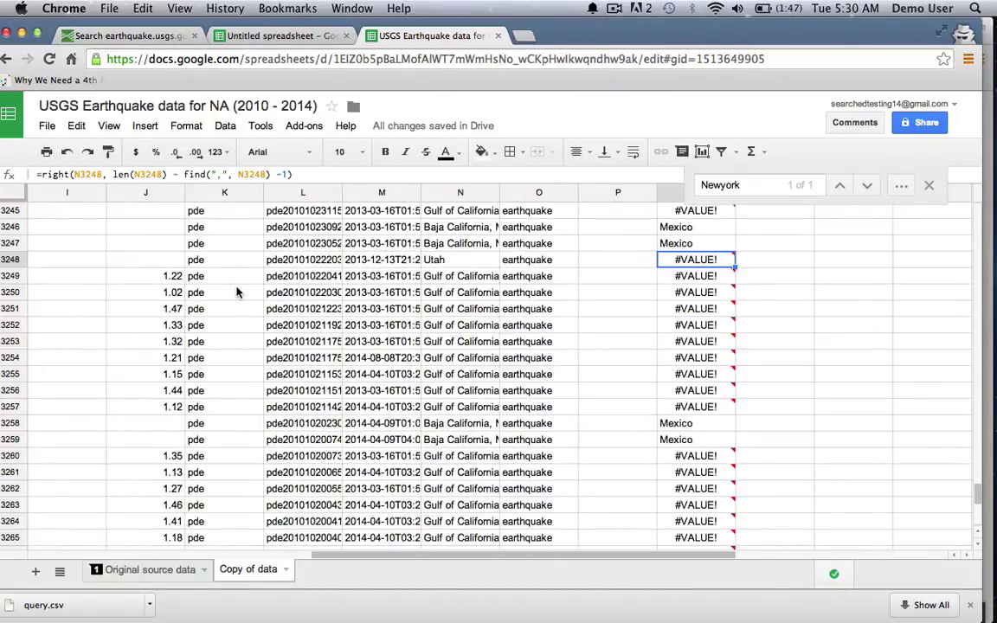
pyautogui.click(445, 263)
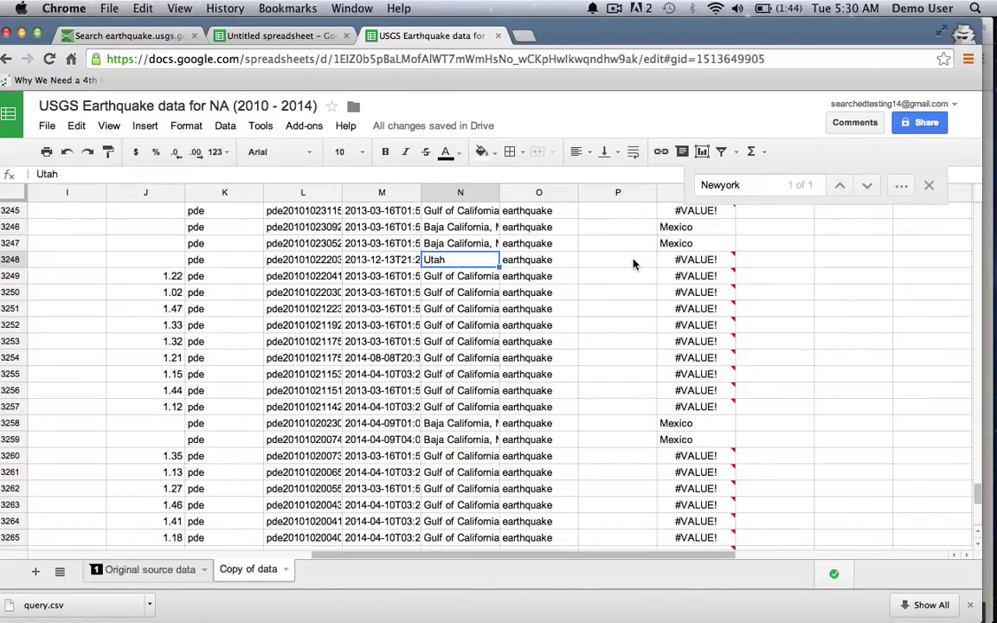
# Look through column Q from the first data row down to the first row whose state formula returns an error
pyautogui.scroll(20, 634, 262)
pyautogui.scroll(13, 634, 262)
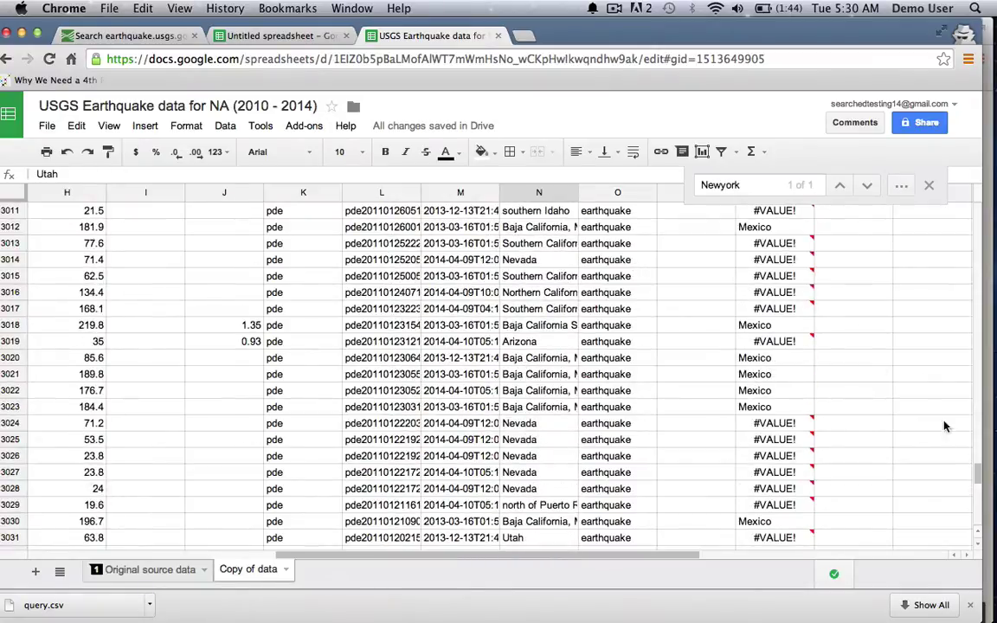
pyautogui.moveTo(979, 475); pyautogui.dragTo(980, 212)
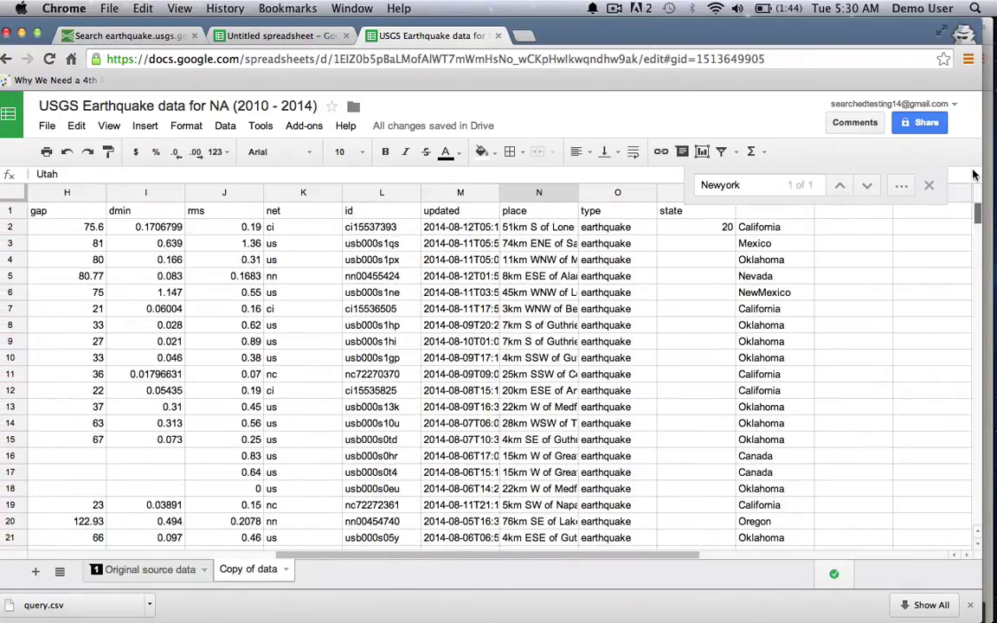
pyautogui.scroll(-15, 789, 322)
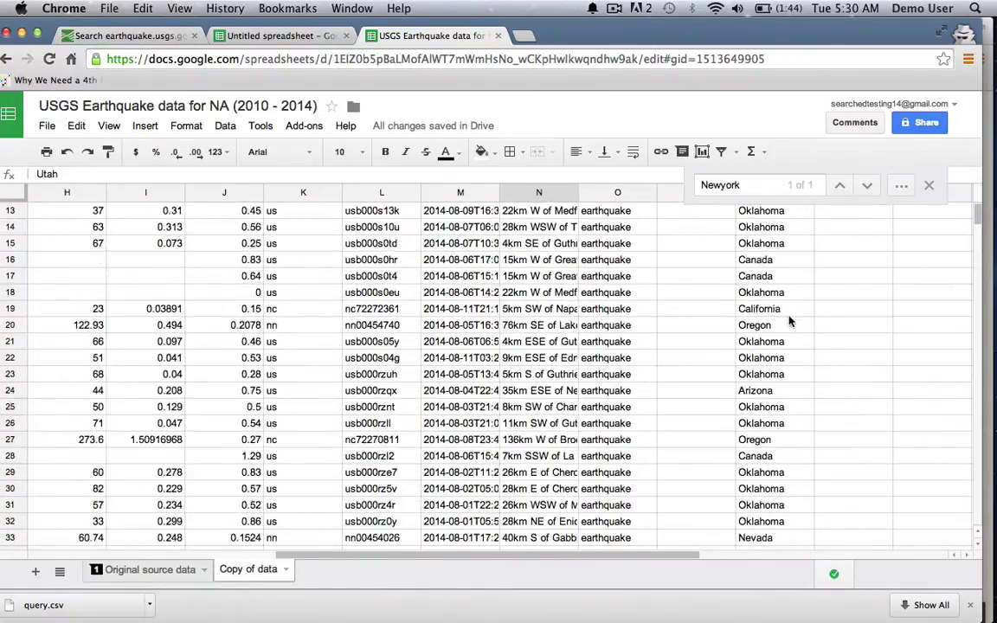
pyautogui.scroll(-15, 789, 322)
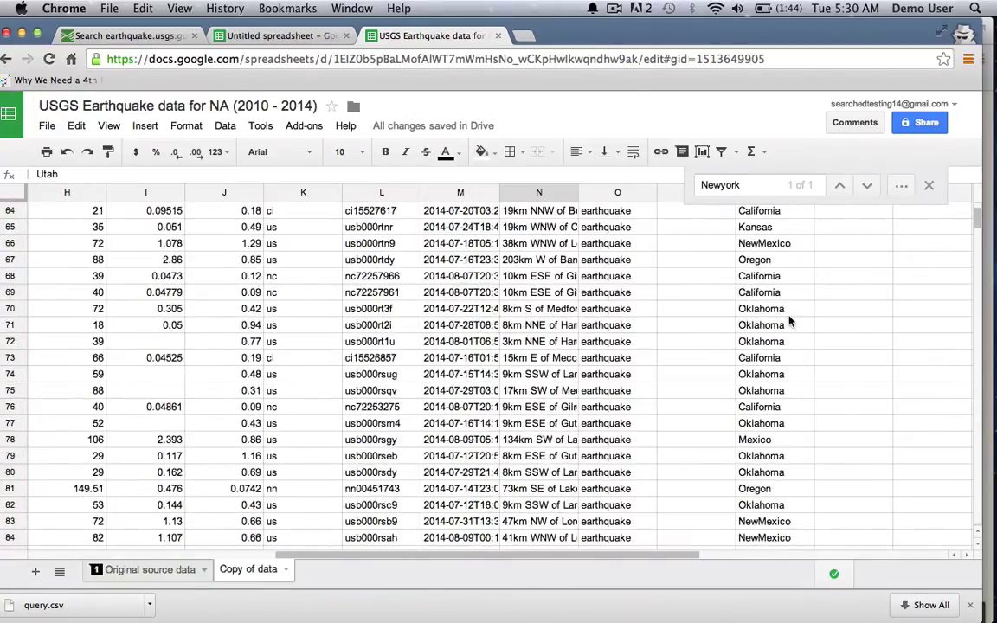
pyautogui.scroll(-6, 789, 322)
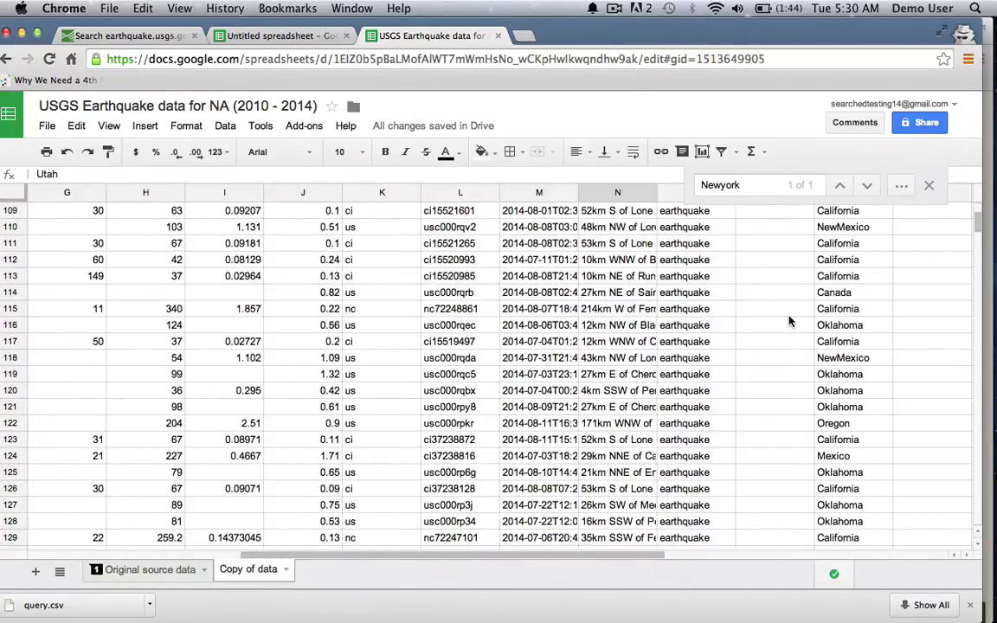
pyautogui.scroll(-14, 789, 322)
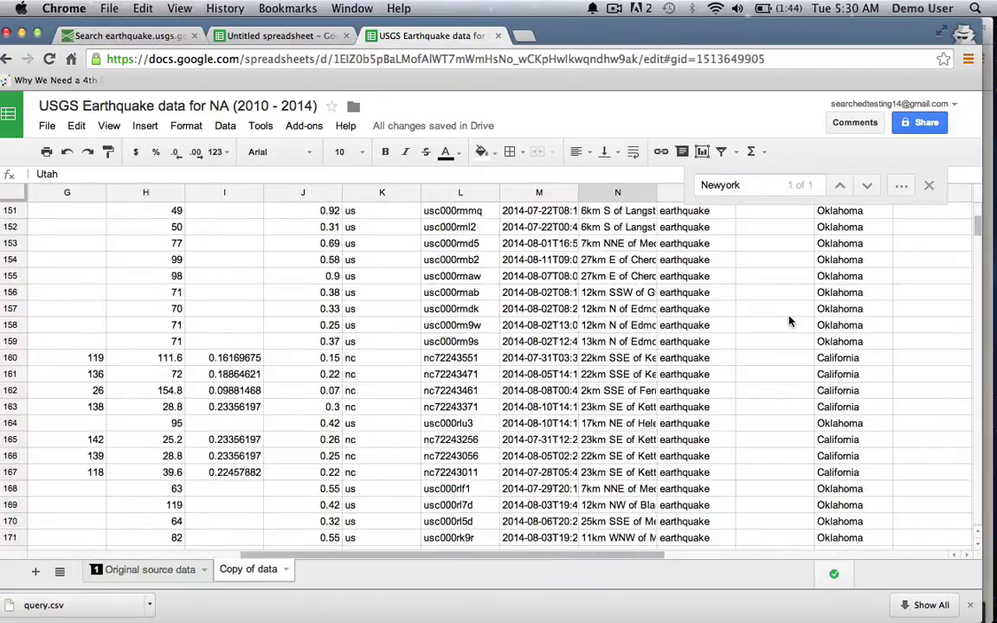
pyautogui.scroll(-10, 789, 321)
pyautogui.scroll(2, 789, 322)
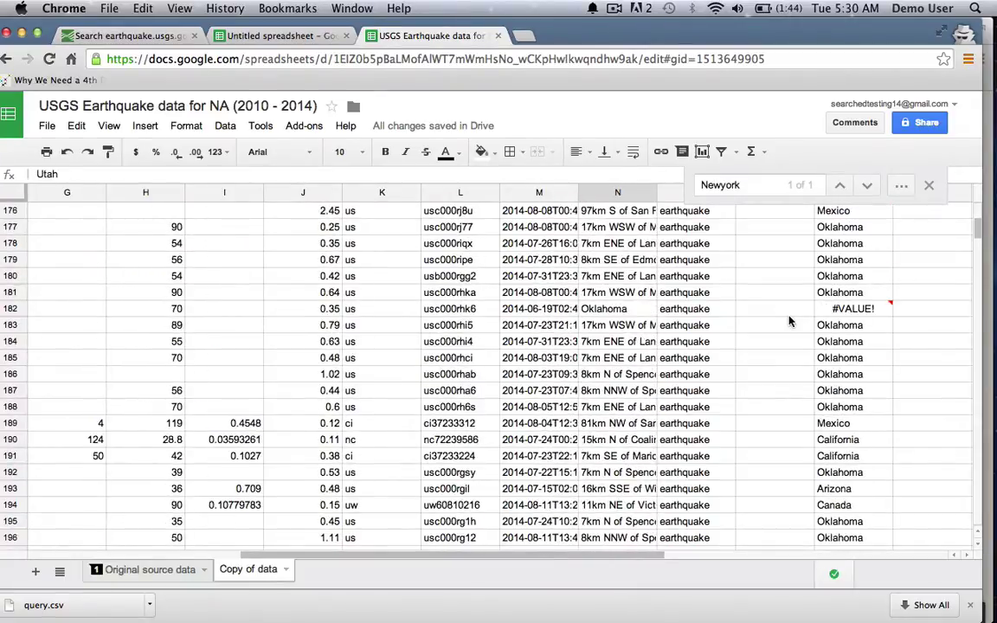
# Begin an IFERROR formula in cell P182 that uses find(",", N182) as its value
pyautogui.click(775, 316)
pyautogui.write('=')
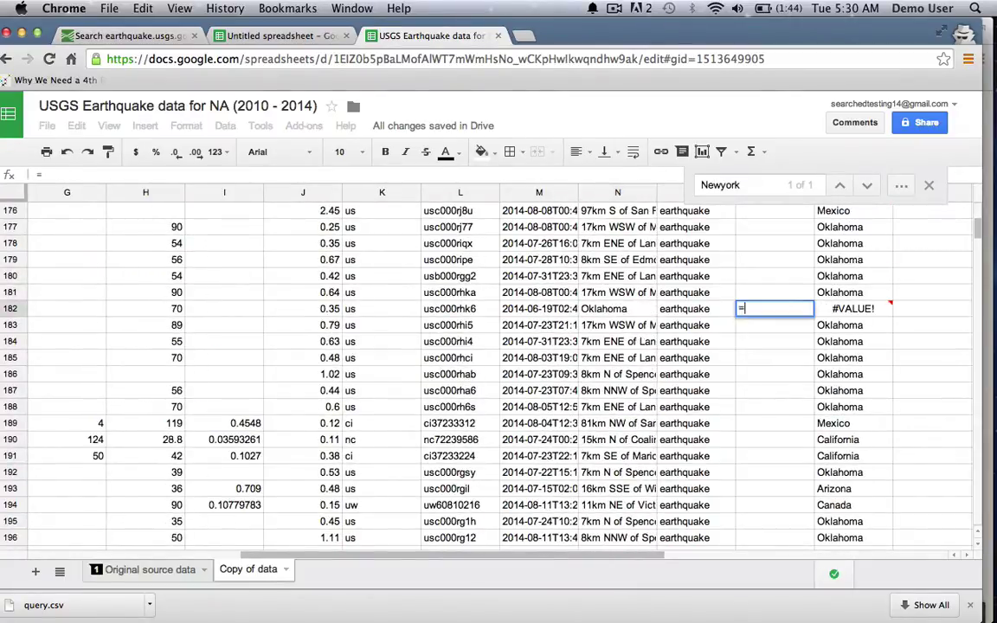
pyautogui.write('iferror')
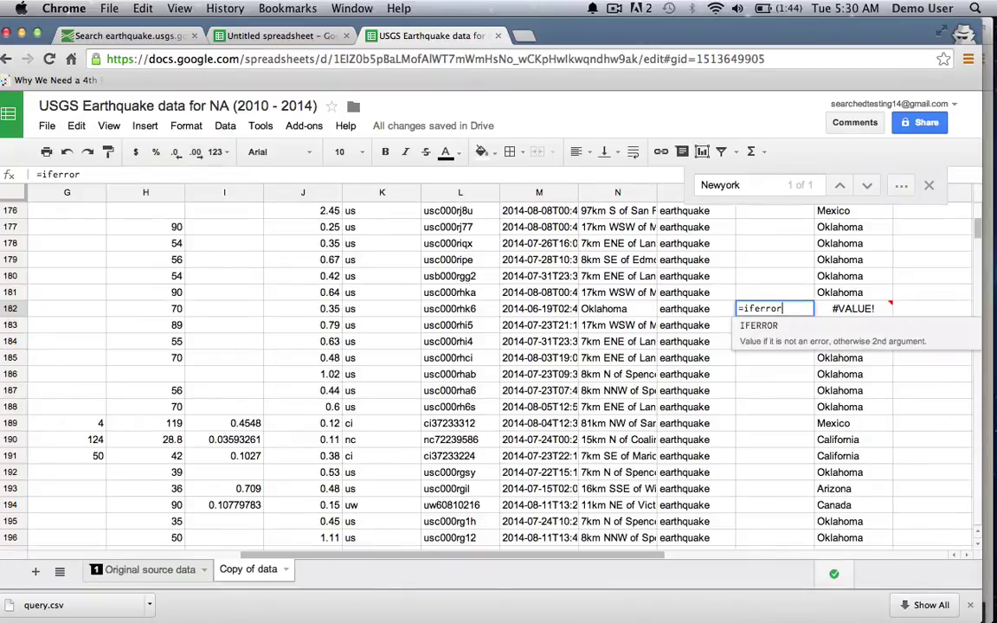
pyautogui.write('(find"')
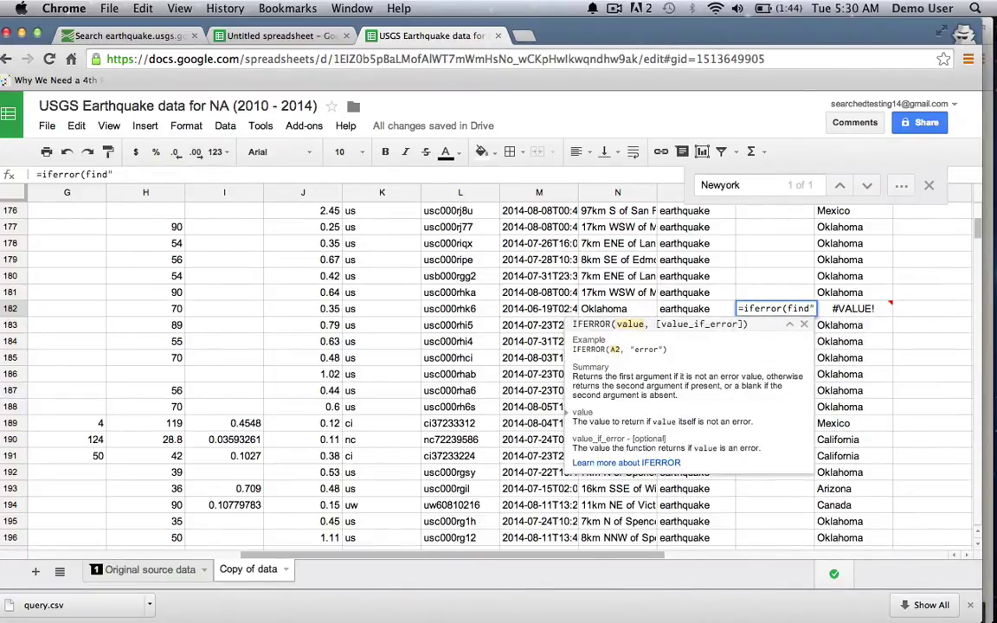
pyautogui.press('BackSpace')
pyautogui.write('(')
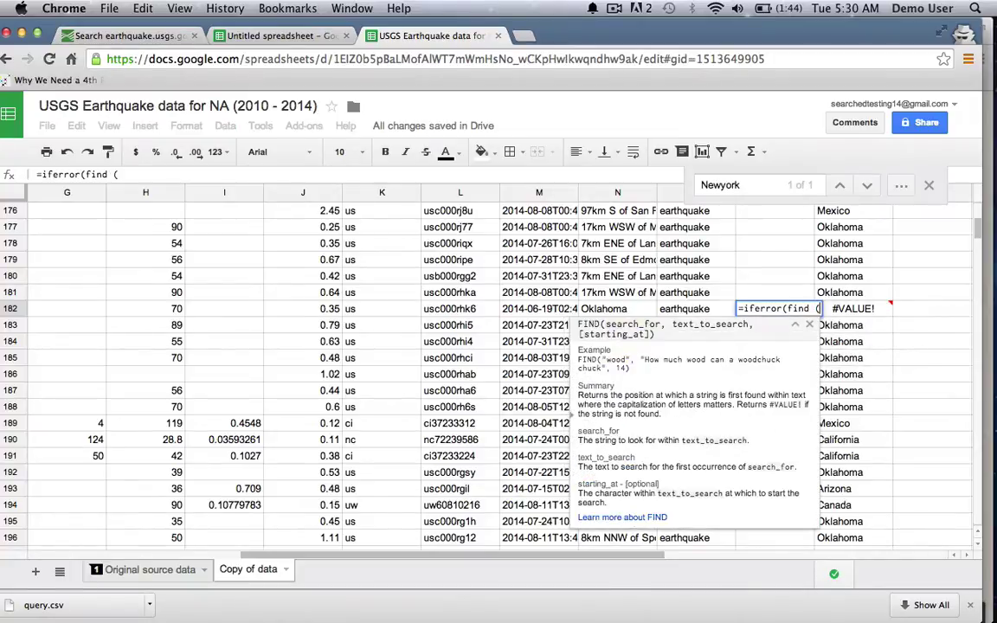
pyautogui.write('","')
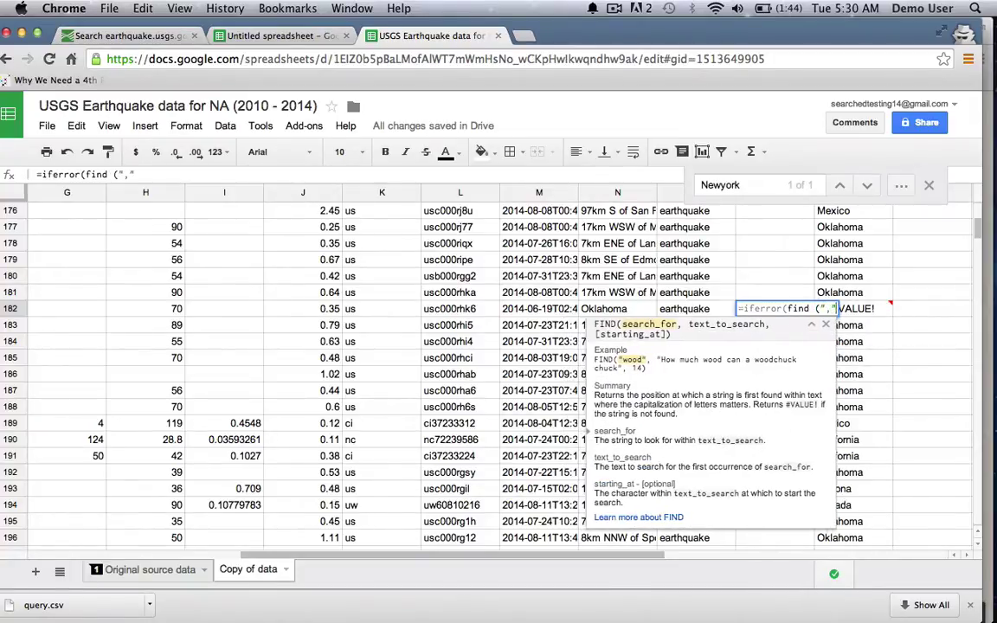
pyautogui.write(',')
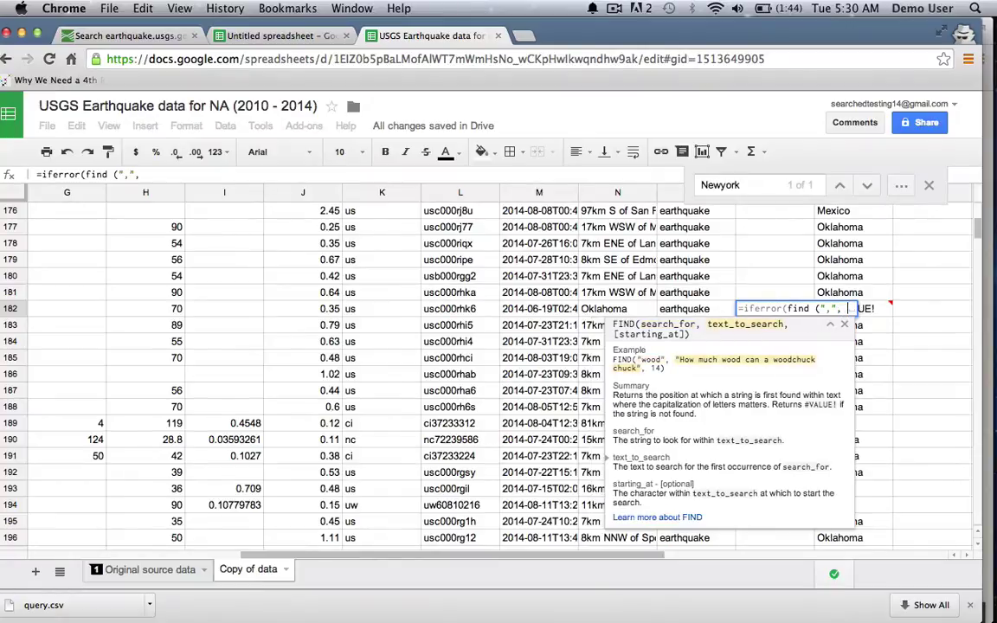
pyautogui.click(606, 308)
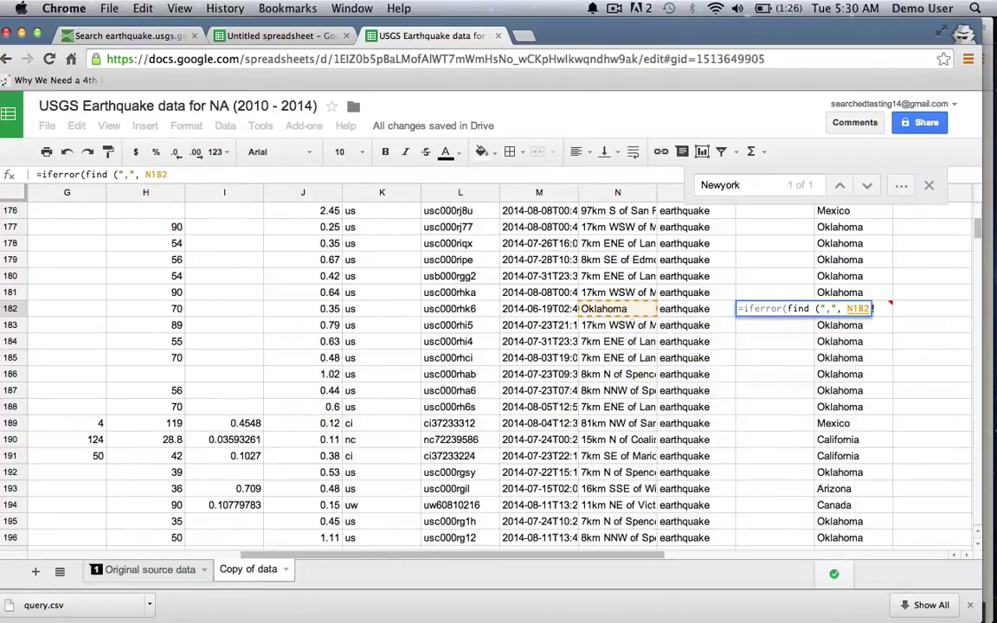
pyautogui.write(')')
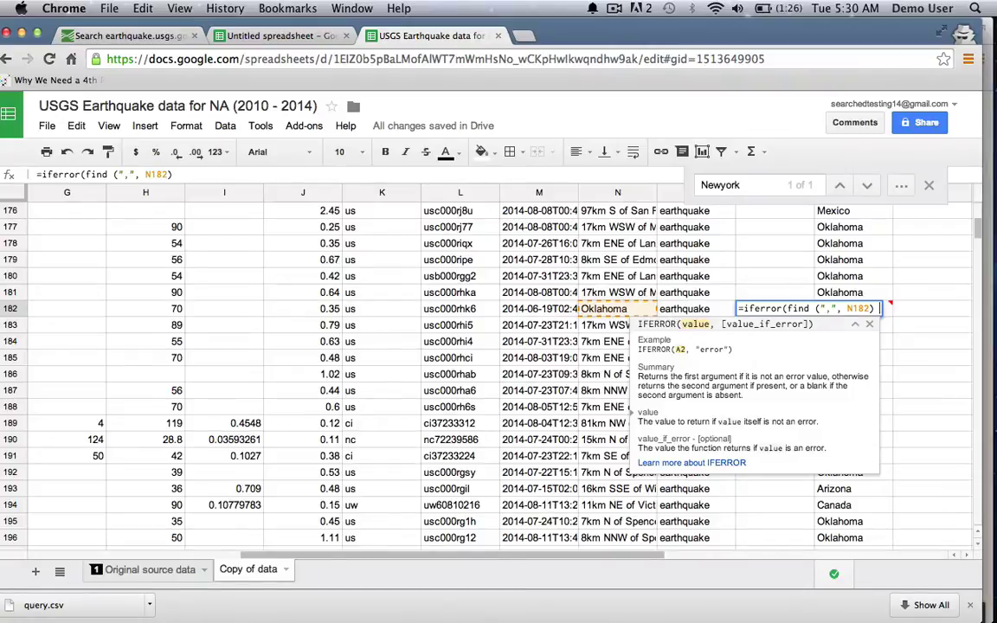
# Complete the P182 formula with N182 as the fallback value, giving =iferror(find(",", N182), N182)
pyautogui.click(613, 309)
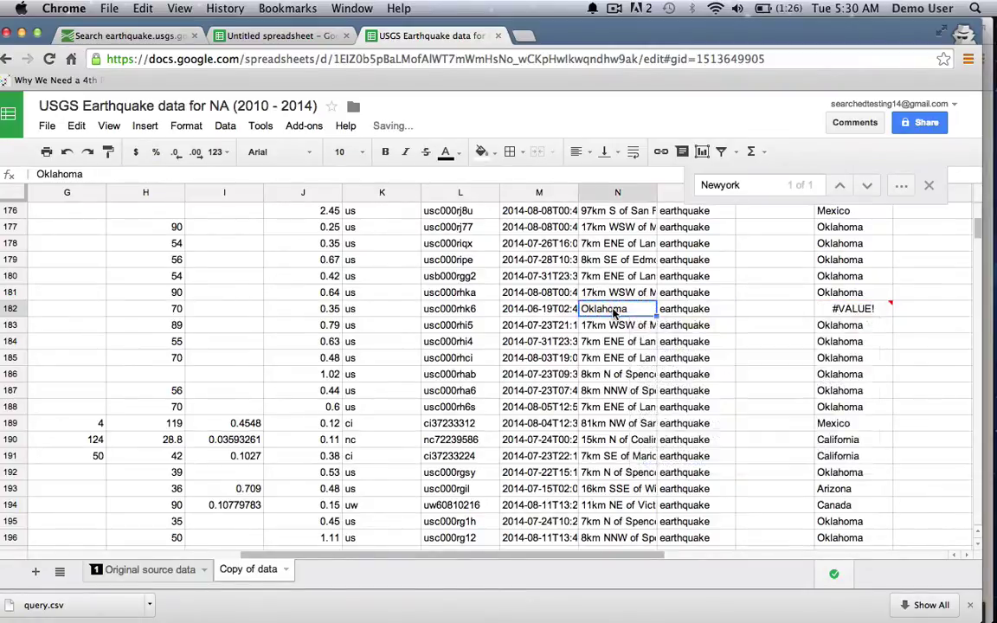
pyautogui.hotkey('ctrl', 'c')
pyautogui.click(775, 308)
pyautogui.hotkey('ctrl', 'v')
pyautogui.click(788, 318)
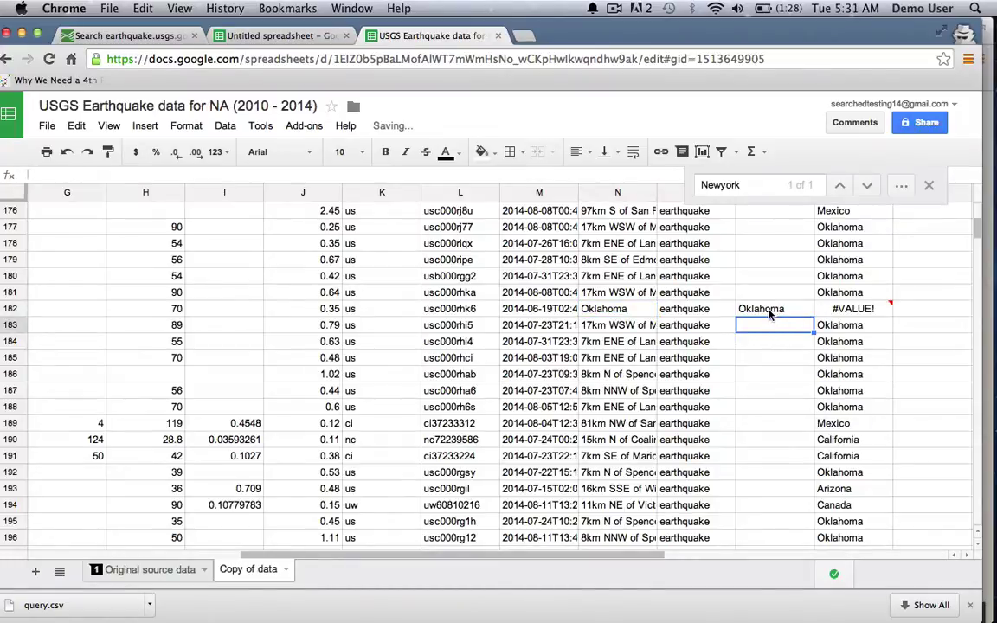
pyautogui.click(770, 311)
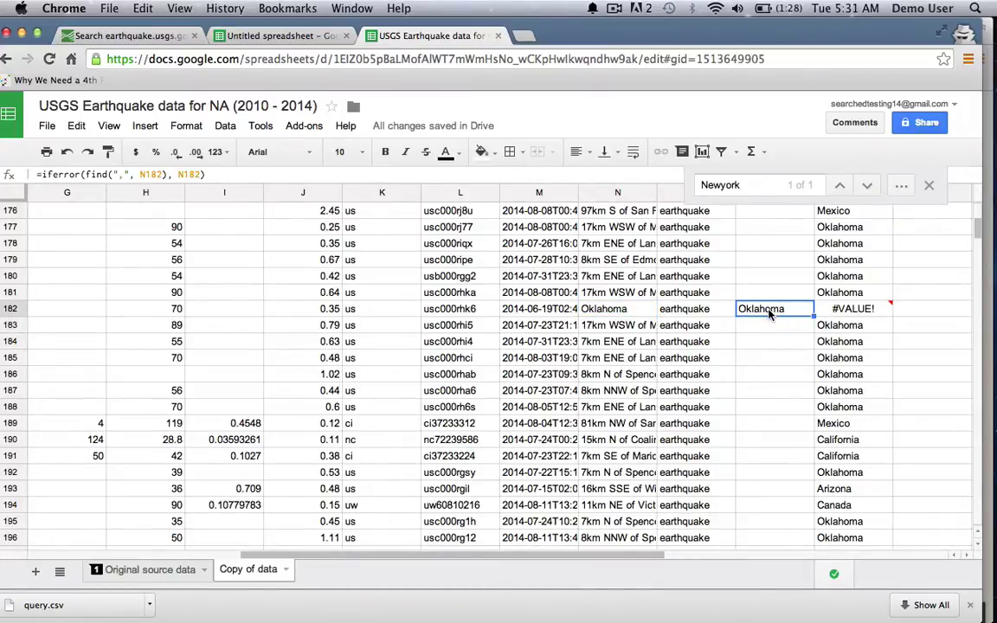
# Check the rows below for further errors in column Q and compare the test formula in P182 with cell Q182
pyautogui.scroll(-10, 767, 329)
pyautogui.scroll(-2, 767, 329)
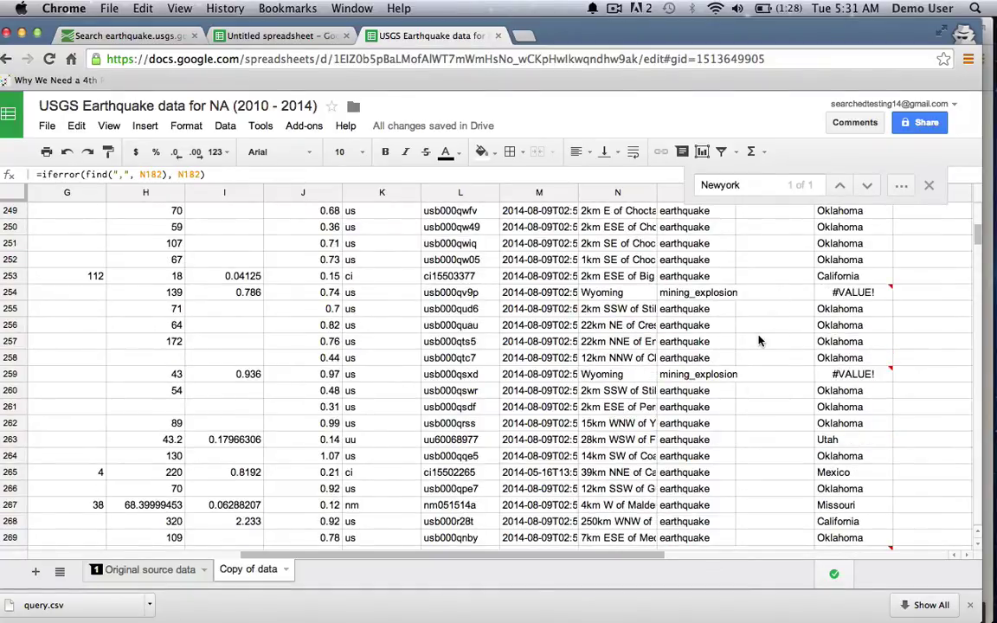
pyautogui.scroll(11, 758, 341)
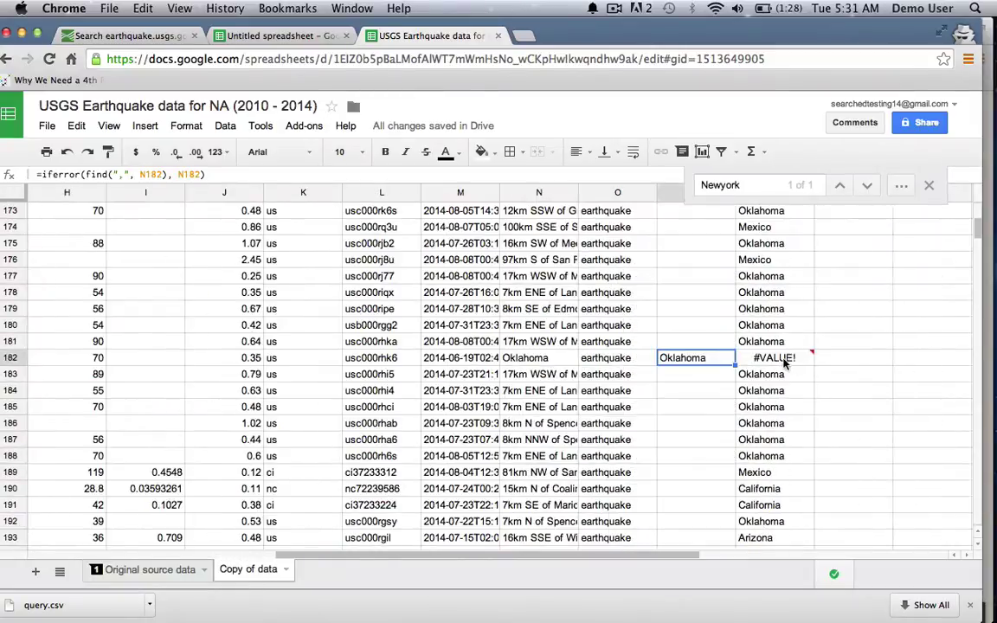
pyautogui.press('Up')
pyautogui.press('Up')
pyautogui.press('Up')
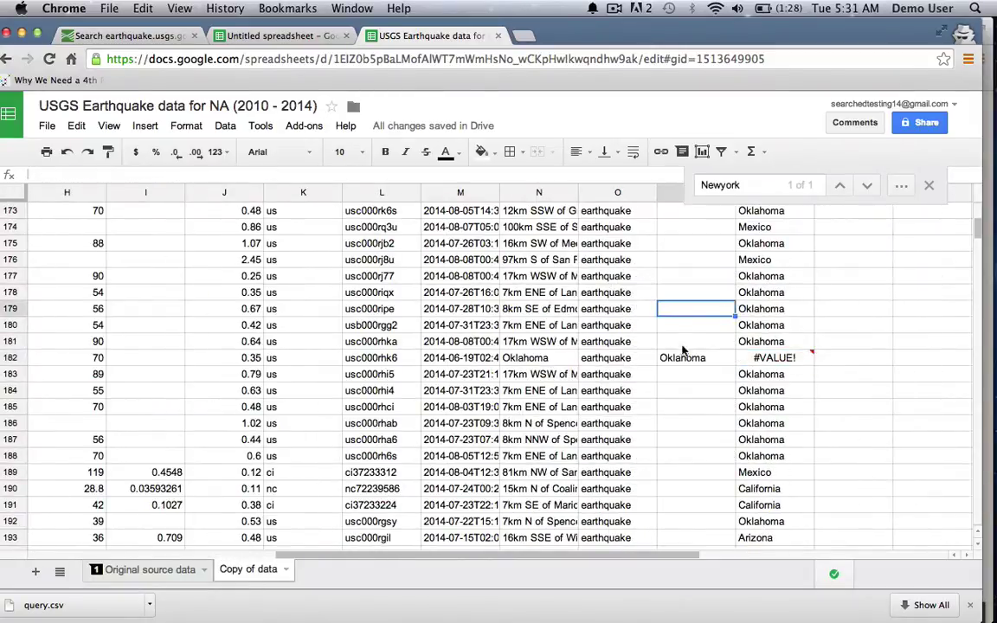
pyautogui.click(758, 359)
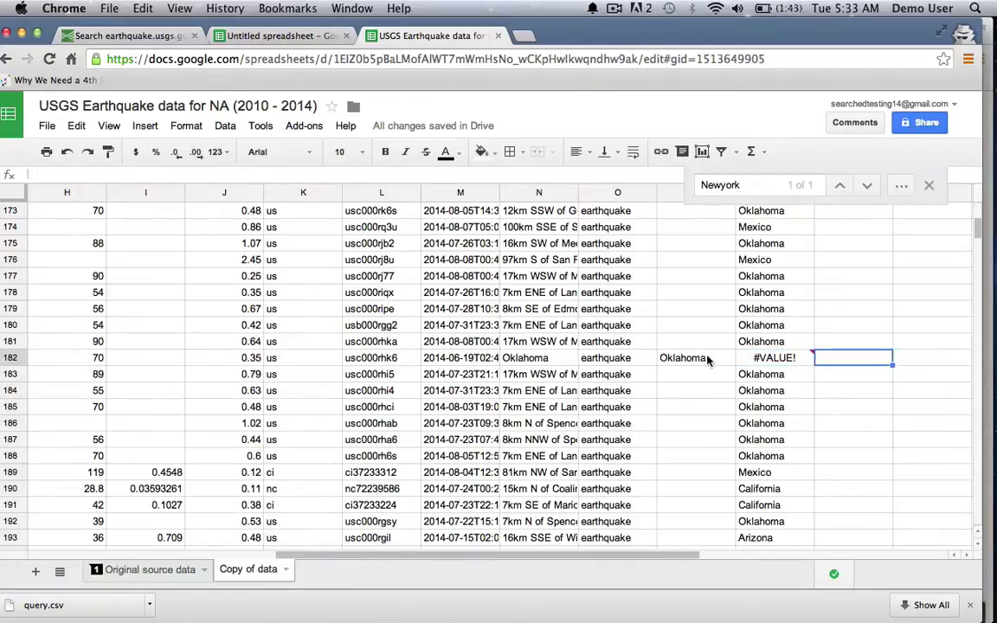
pyautogui.click(706, 359)
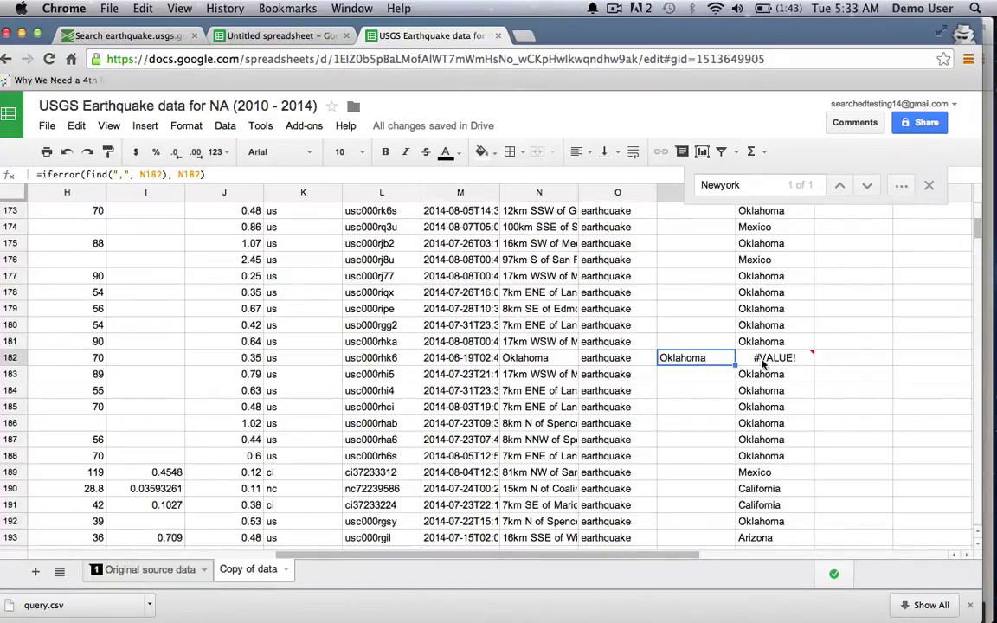
# Wrap the state formula in Q182 in IFERROR with N182 as fallback: =iferror(right(N182, len(N182) - find(",", N182) -1), N182)
pyautogui.press('Right')
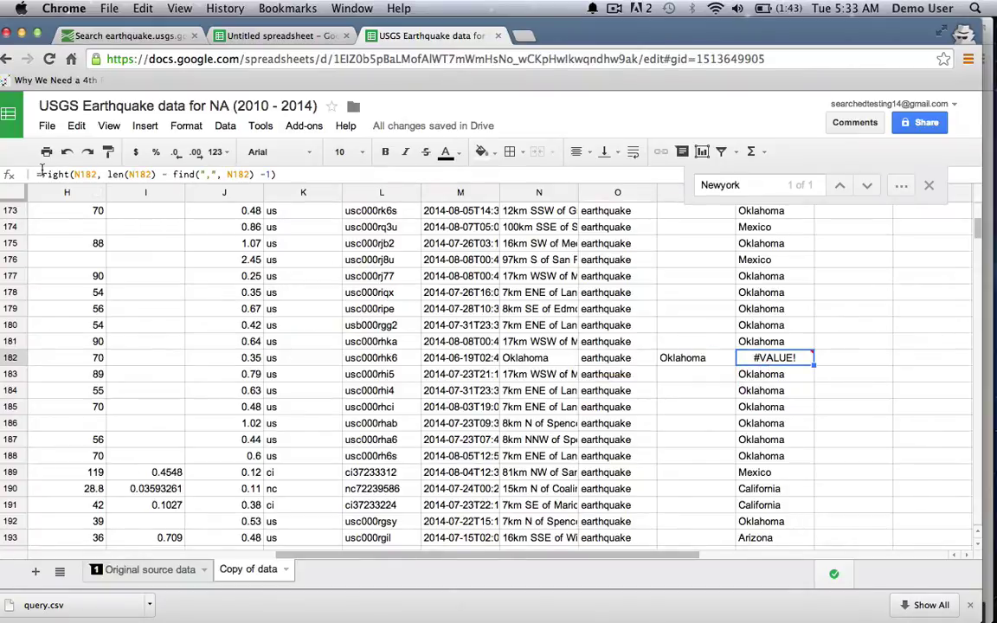
pyautogui.moveTo(38, 174); pyautogui.dragTo(282, 170)
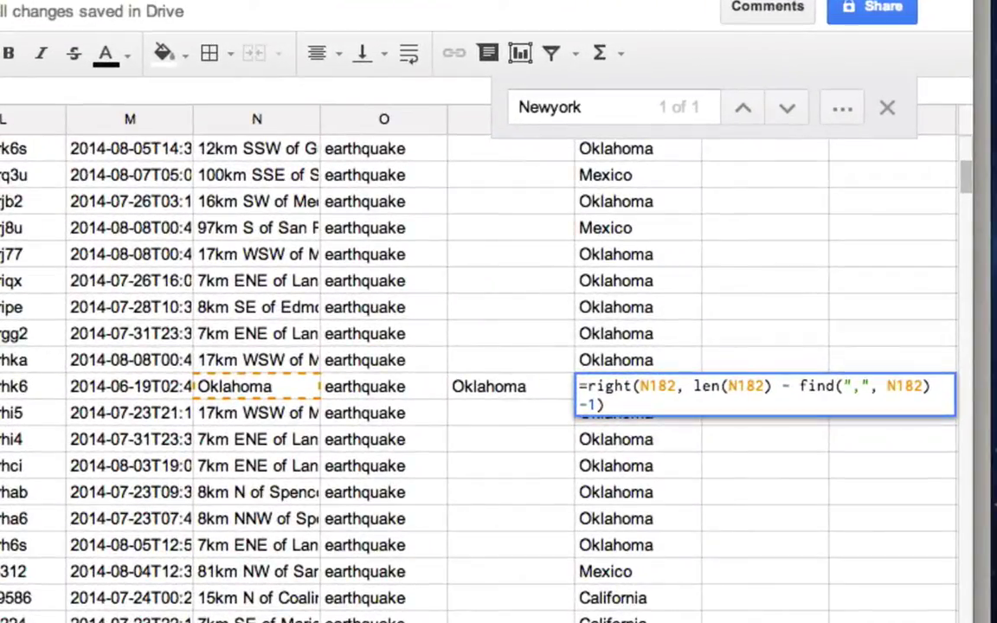
pyautogui.doubleClick(584, 390)
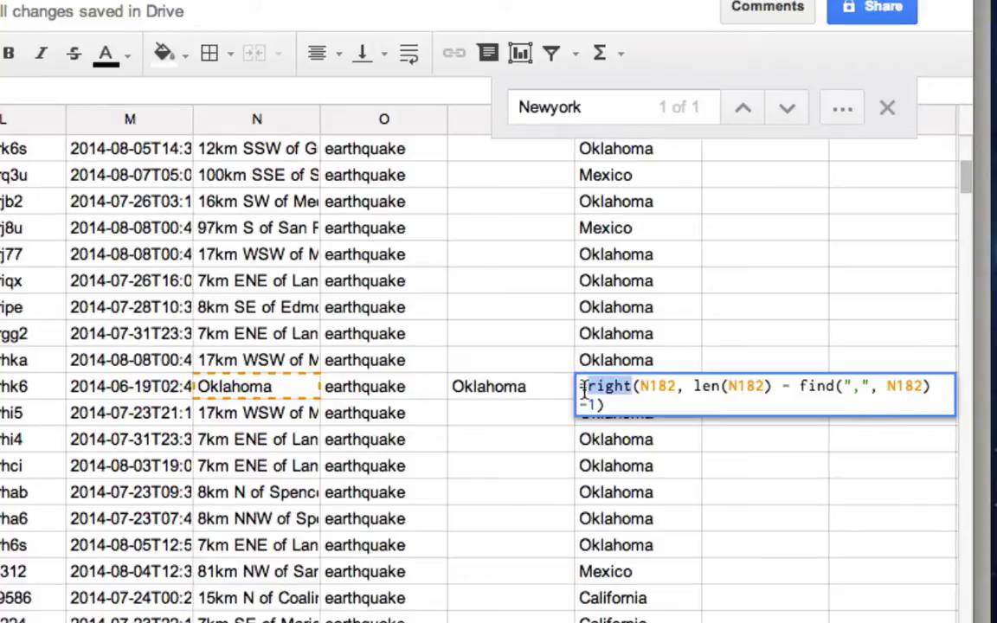
pyautogui.hotkey('ctrl', 'a')
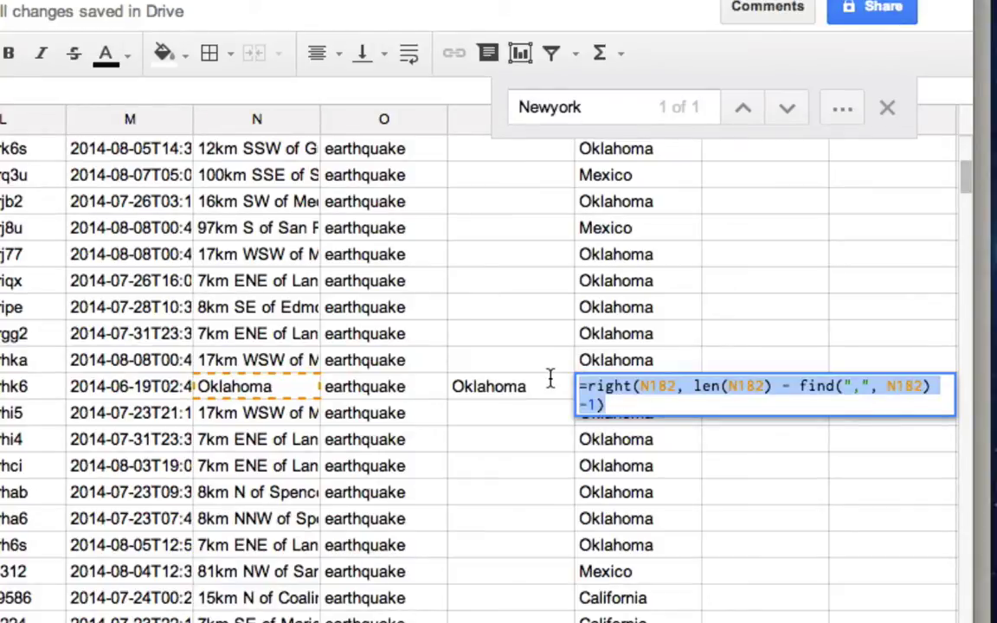
pyautogui.write('=iferr')
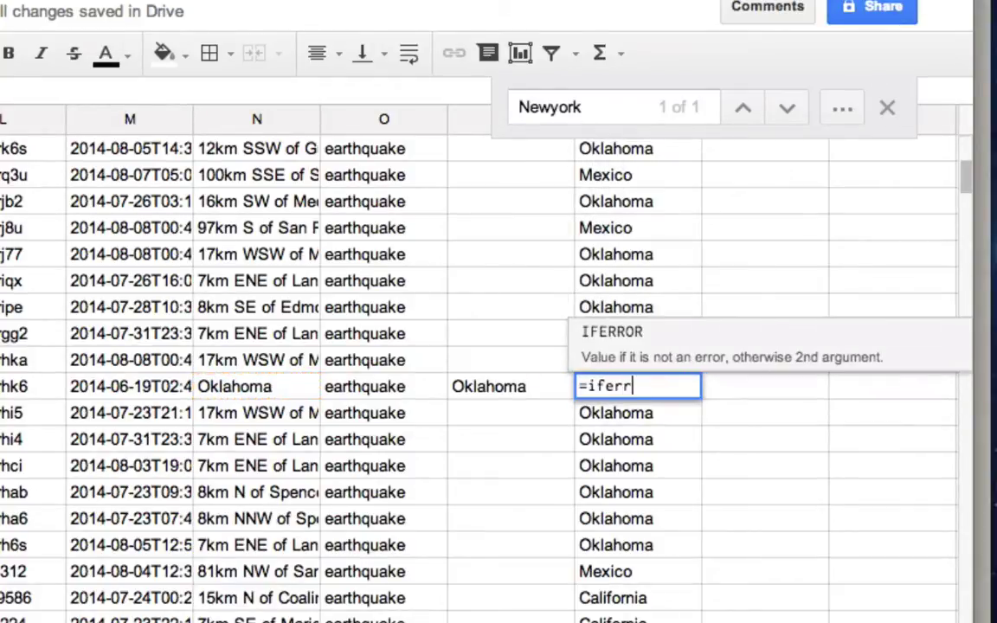
pyautogui.write('or(')
pyautogui.hotkey('ctrl', 'v')
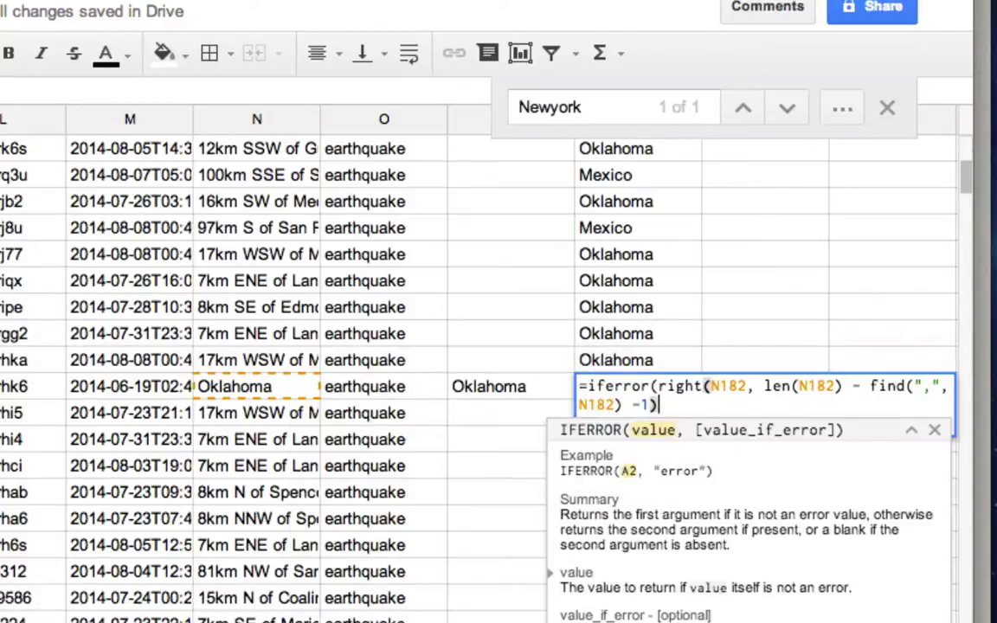
pyautogui.write(',')
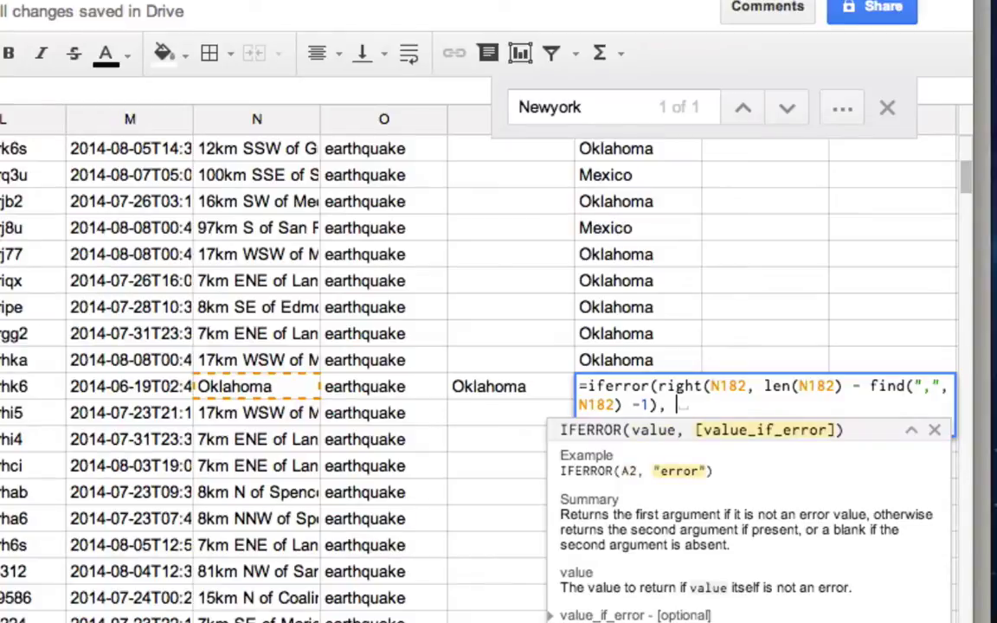
pyautogui.click(273, 392)
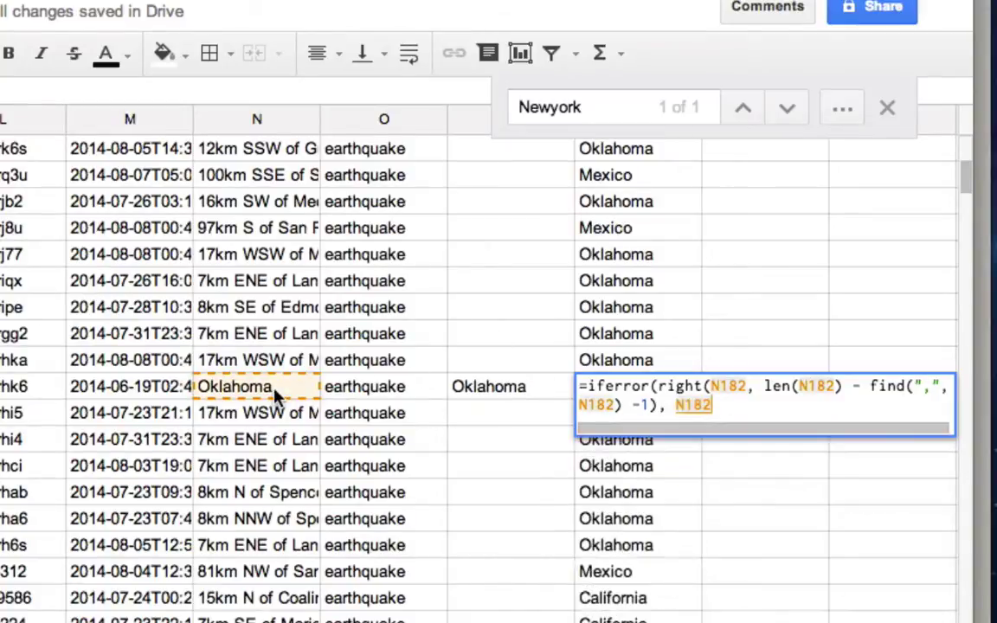
pyautogui.write(')')
pyautogui.press('Return')
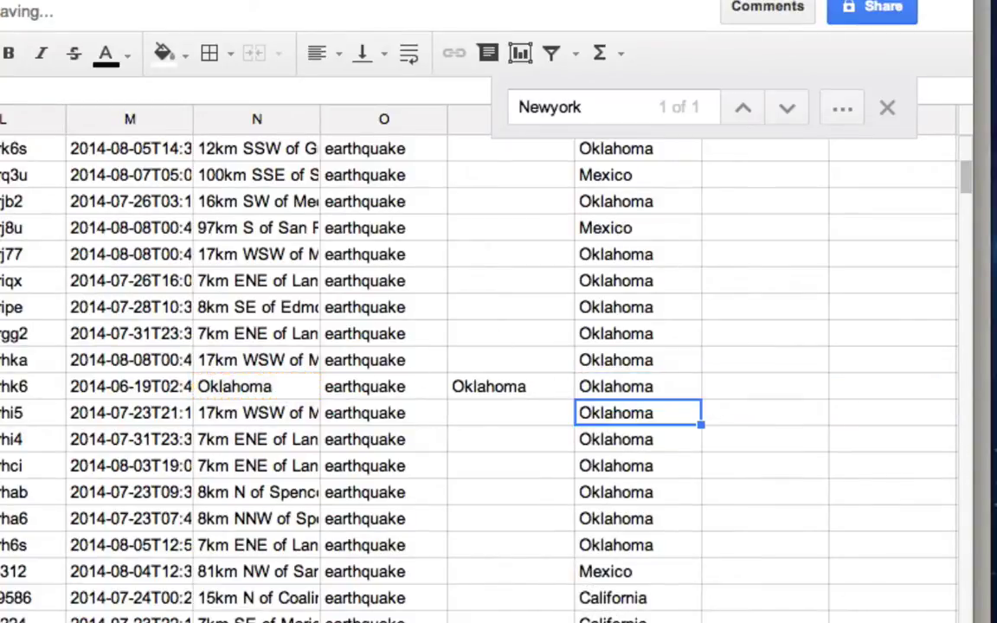
# Review the new formula in cell Q182, and delete the test formula from P182
pyautogui.click(651, 368)
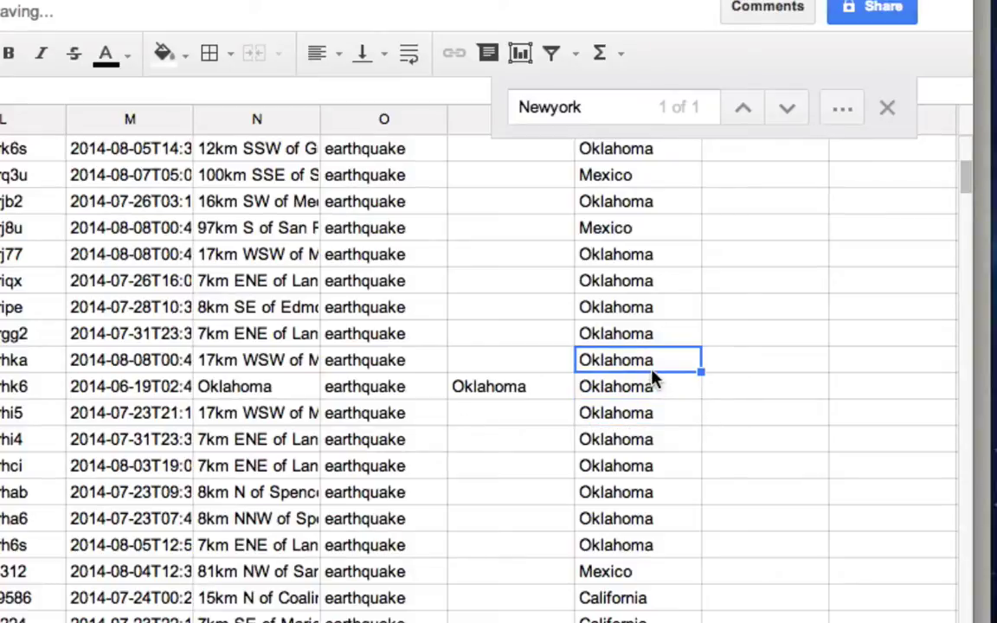
pyautogui.click(649, 386)
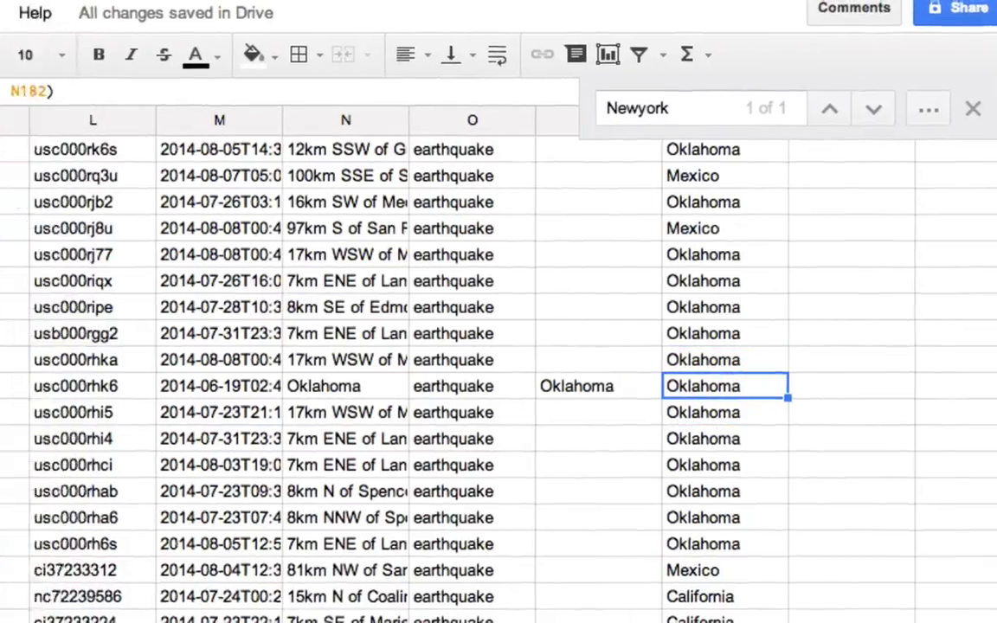
pyautogui.press('Escape')
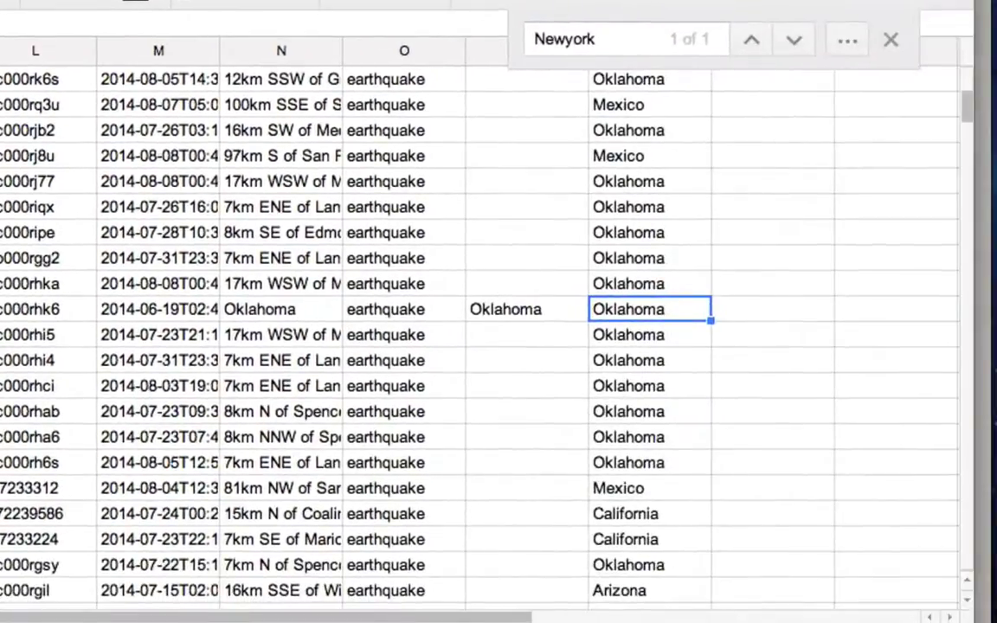
pyautogui.click(523, 316)
pyautogui.press('Delete')
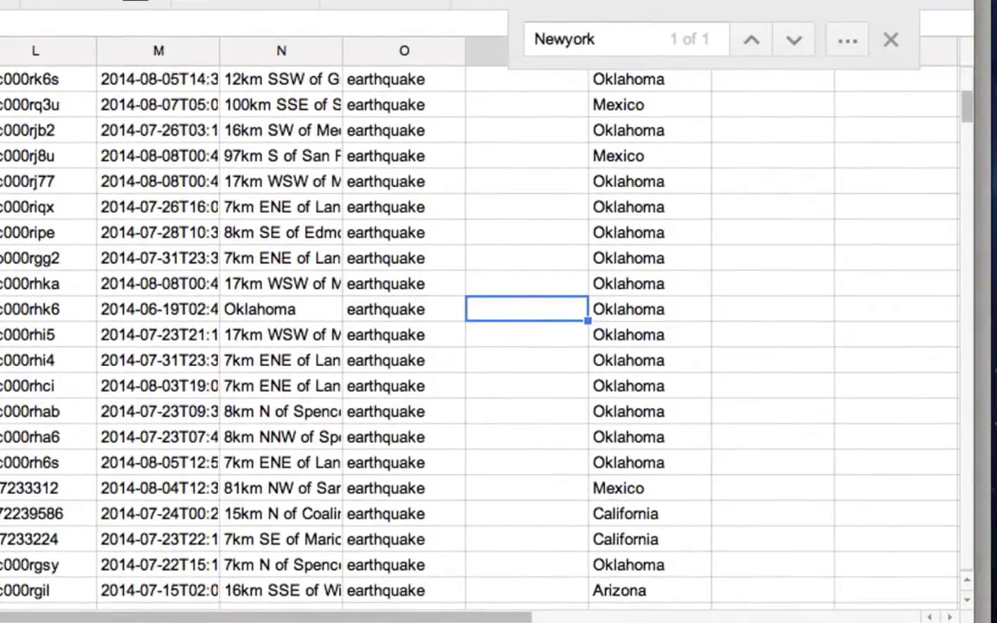
# Replace the formulas in column Q from row 182 down to the last data row with the IFERROR formula from Q182
pyautogui.click(648, 318)
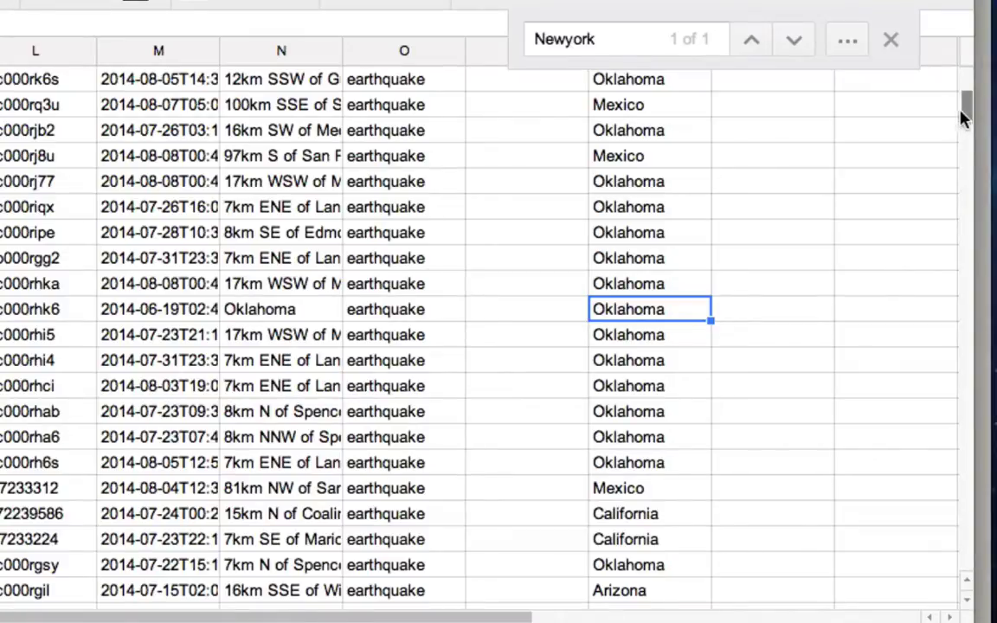
pyautogui.moveTo(964, 112); pyautogui.dragTo(969, 554)
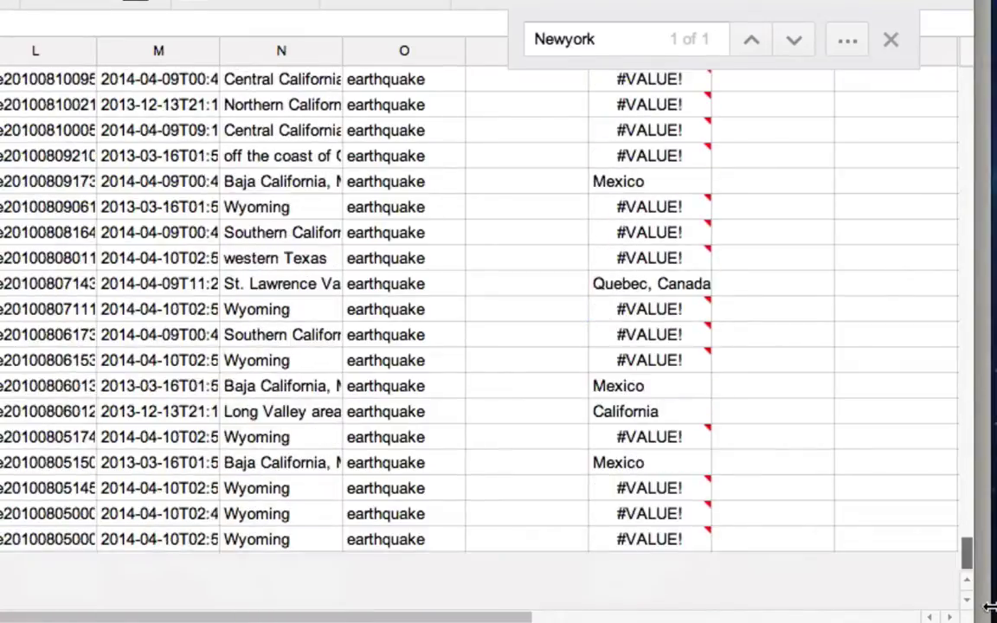
pyautogui.keyDown('shift'); pyautogui.click(673, 539); pyautogui.keyUp('shift')
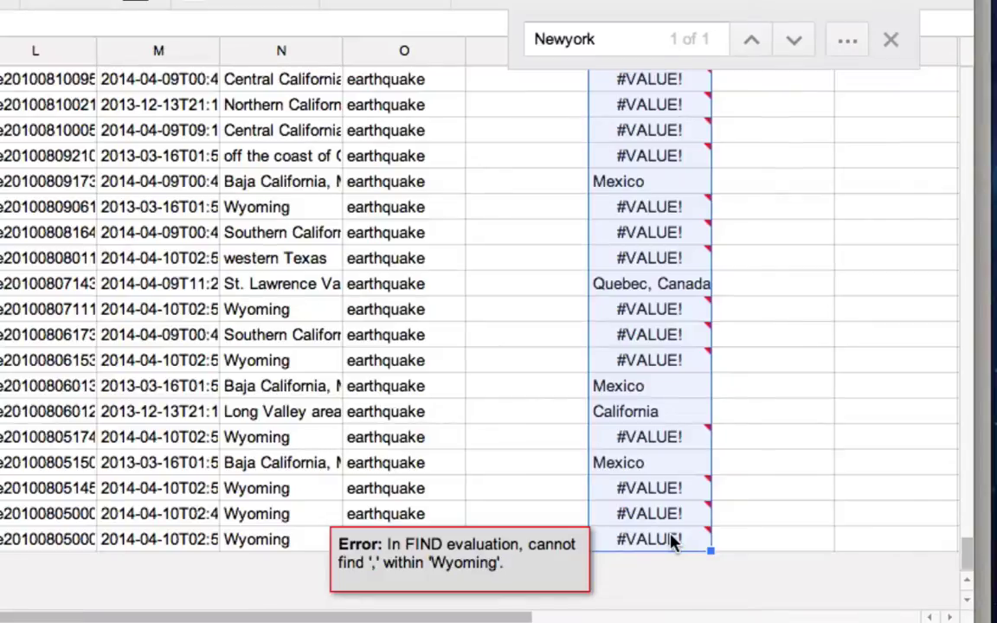
pyautogui.press('Delete')
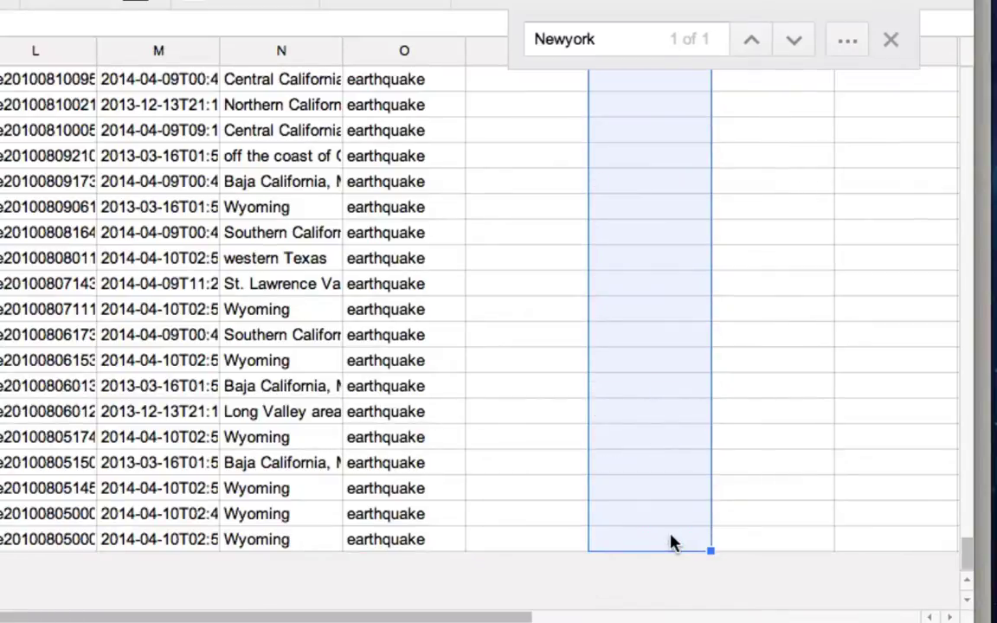
pyautogui.hotkey('ctrl', 'v')
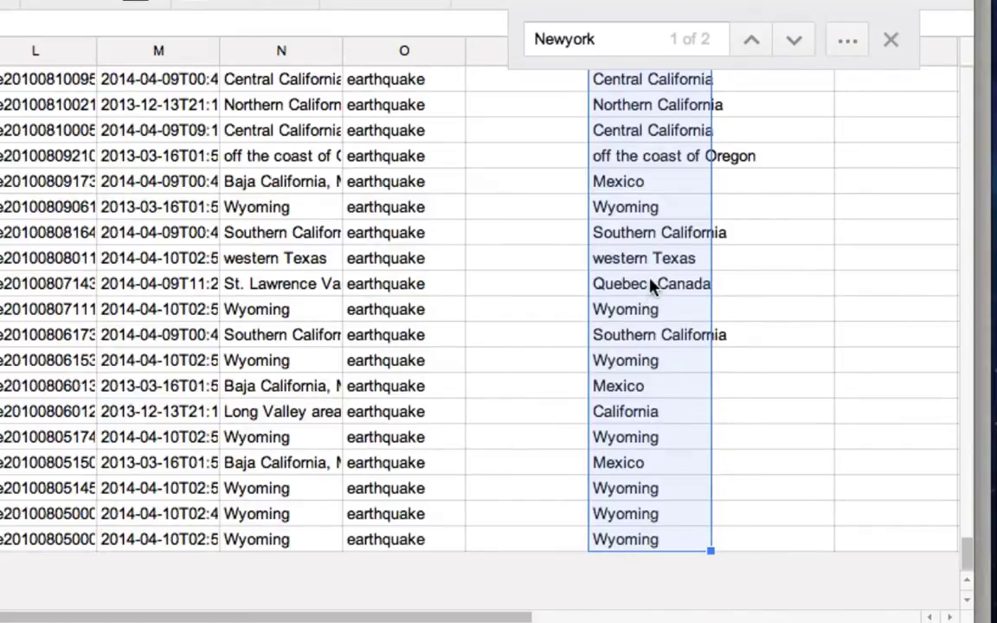
# Compare the state values in column Q with the place names in column N, working upward from the last data row
pyautogui.click(287, 285)
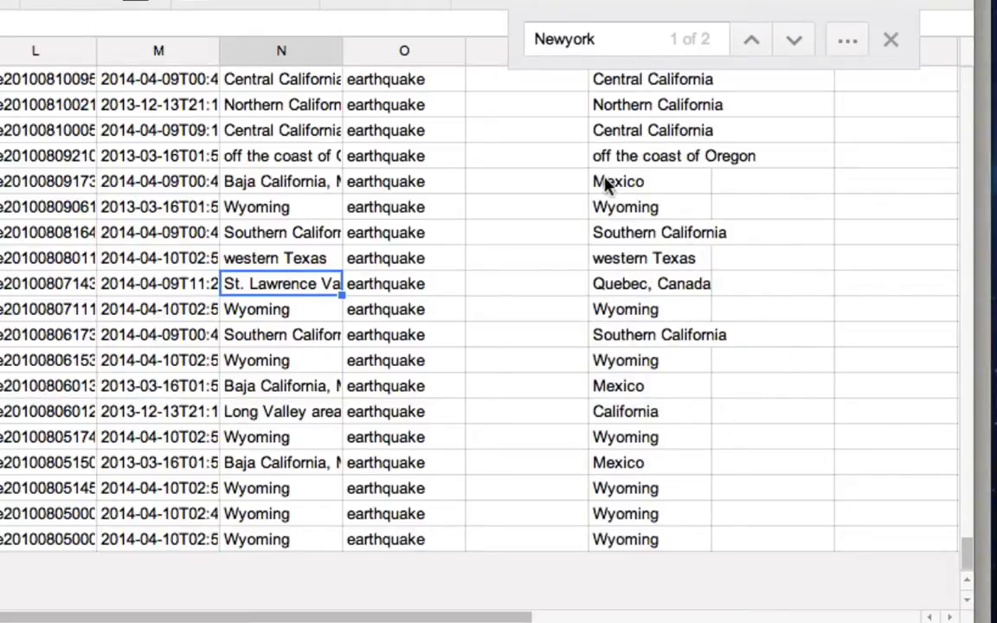
pyautogui.scroll(7, 585, 205)
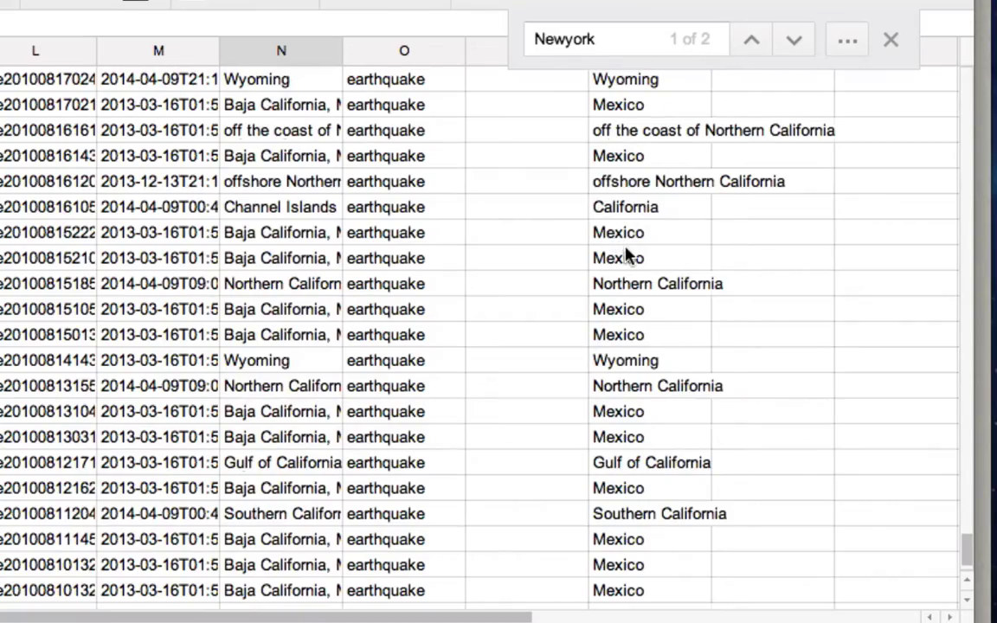
pyautogui.scroll(10, 629, 255)
pyautogui.hscroll(-2, 629, 255)
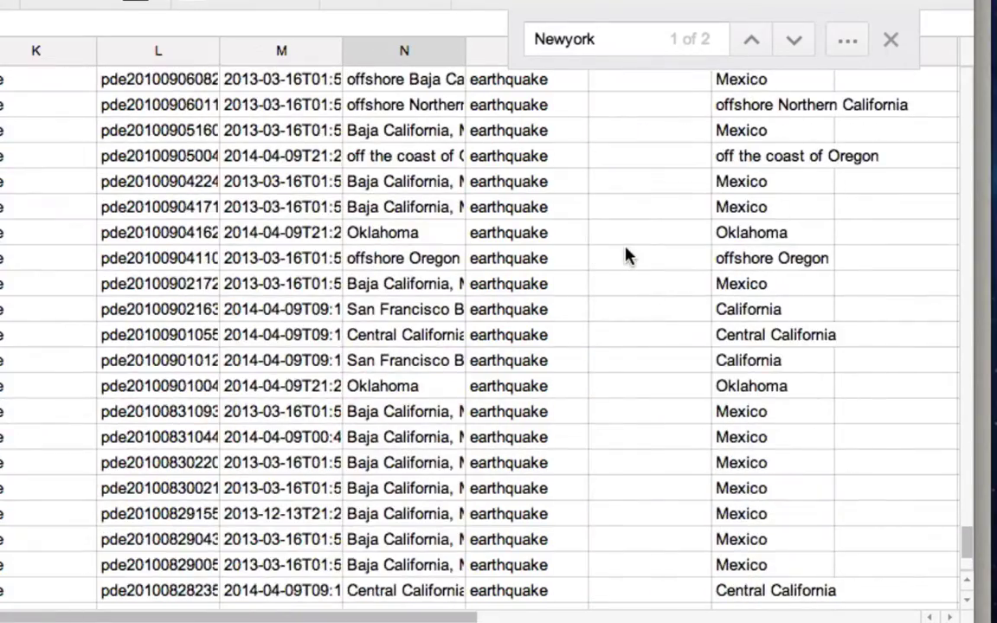
pyautogui.hscroll(5, 630, 256)
pyautogui.hscroll(-5, 629, 256)
pyautogui.scroll(-15, 630, 256)
pyautogui.scroll(15, 735, 267)
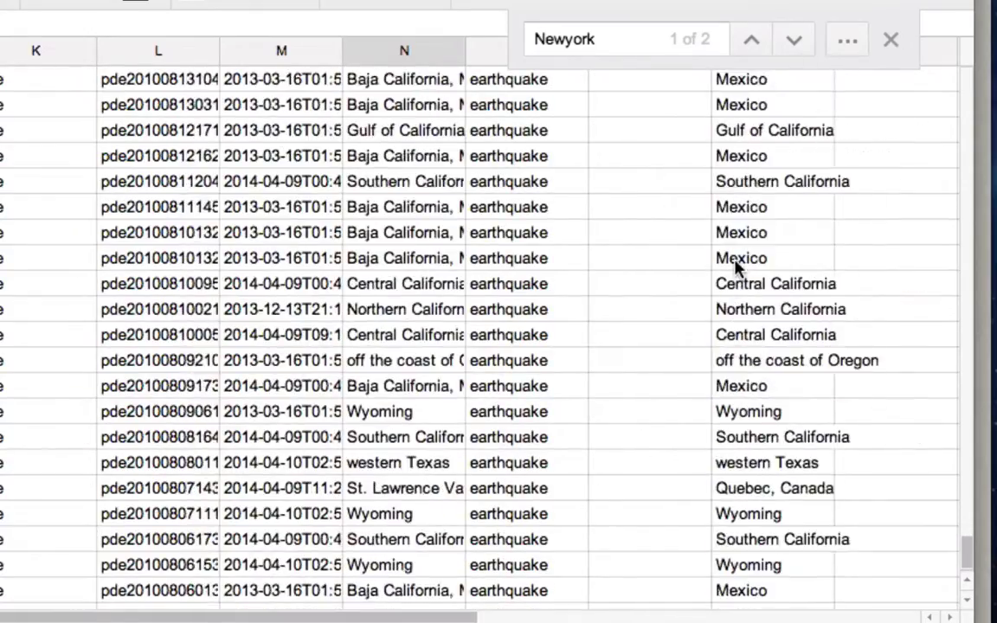
pyautogui.hscroll(-2, 735, 267)
pyautogui.hscroll(7, 735, 268)
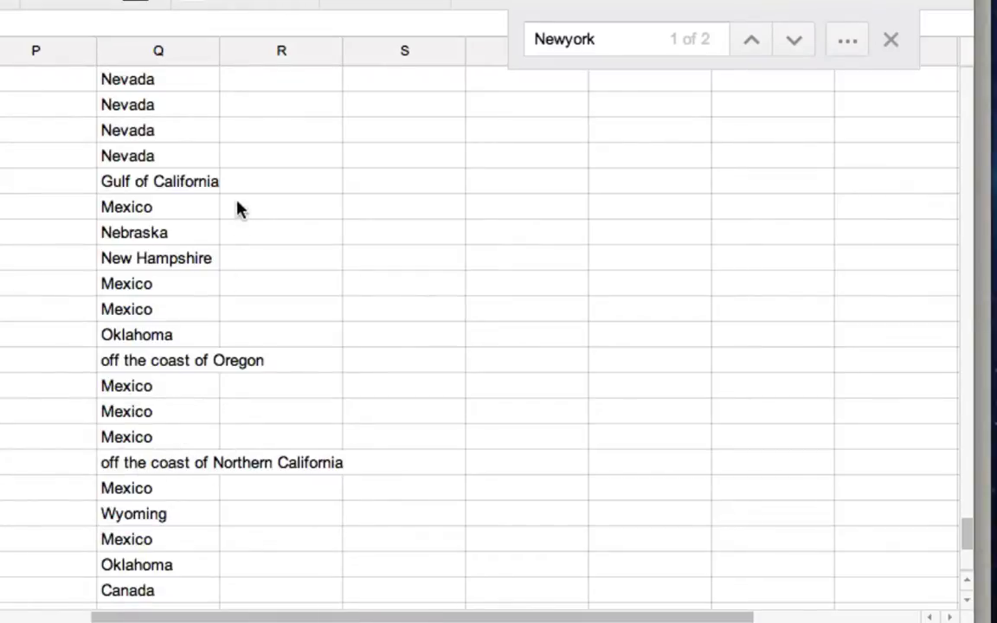
pyautogui.scroll(10, 304, 137)
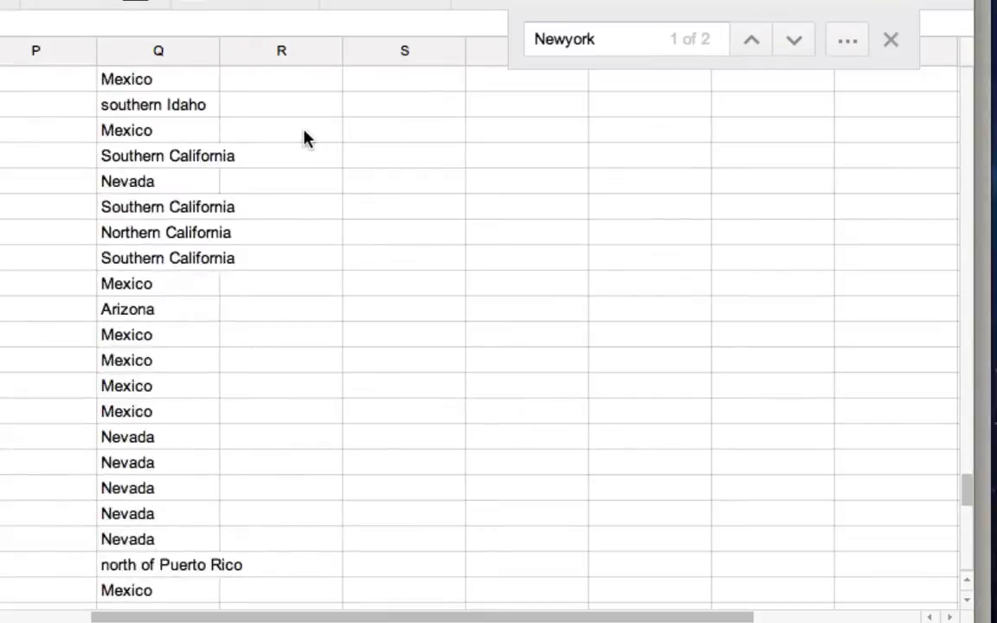
pyautogui.hscroll(-5, 305, 139)
pyautogui.scroll(5, 305, 138)
pyautogui.hscroll(5, 304, 139)
pyautogui.hscroll(-2, 305, 138)
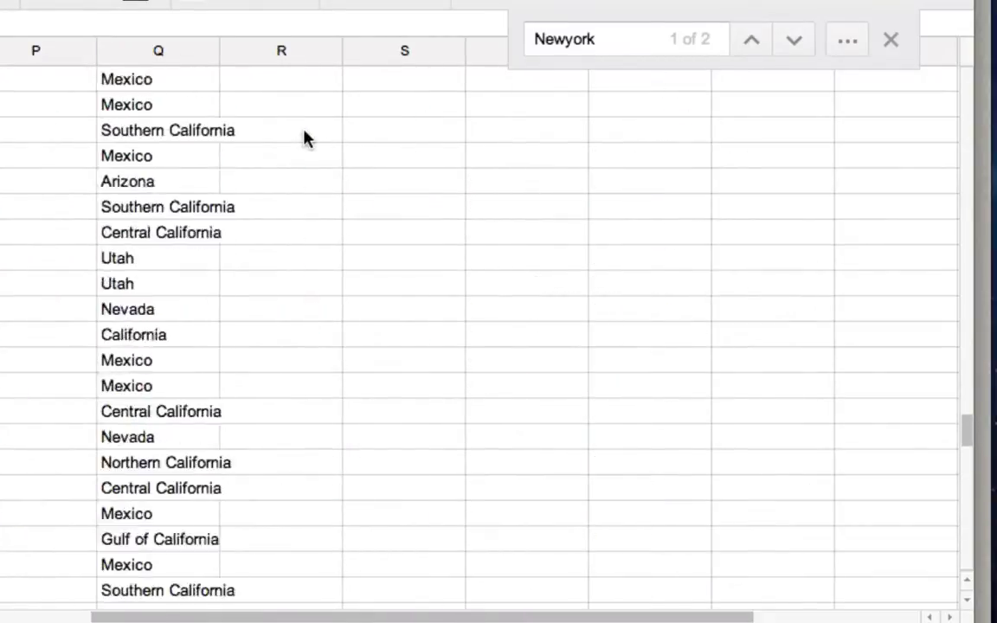
pyautogui.scroll(3, 305, 138)
pyautogui.scroll(3, 305, 139)
pyautogui.hscroll(3, 304, 138)
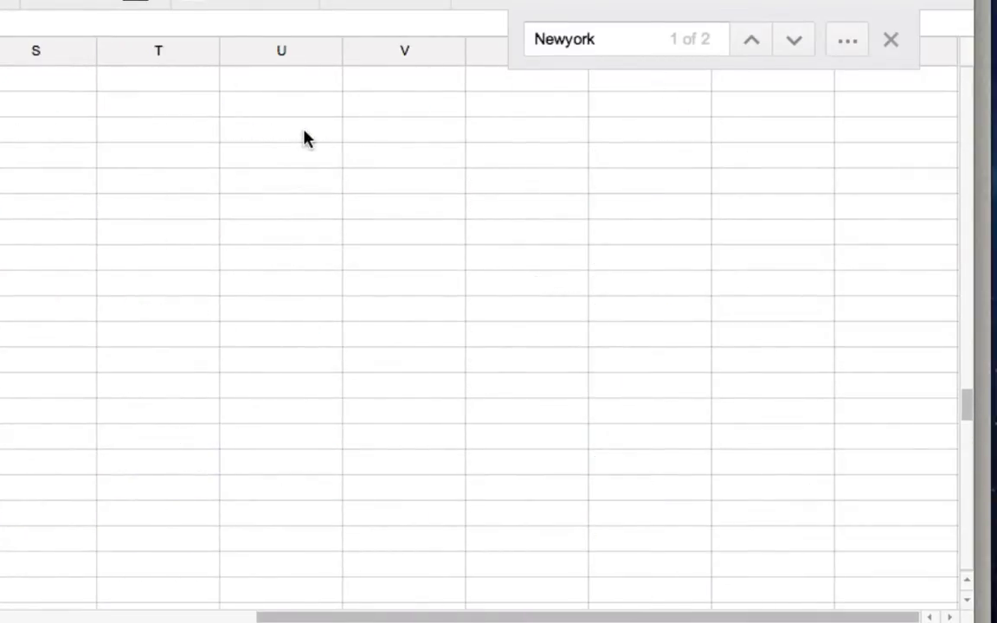
# Enter =iferror (regexextract(Q2, "\s(\w+)$"), Q2) in cell R2 to extract the last word of the state value
pyautogui.scroll(5, 304, 138)
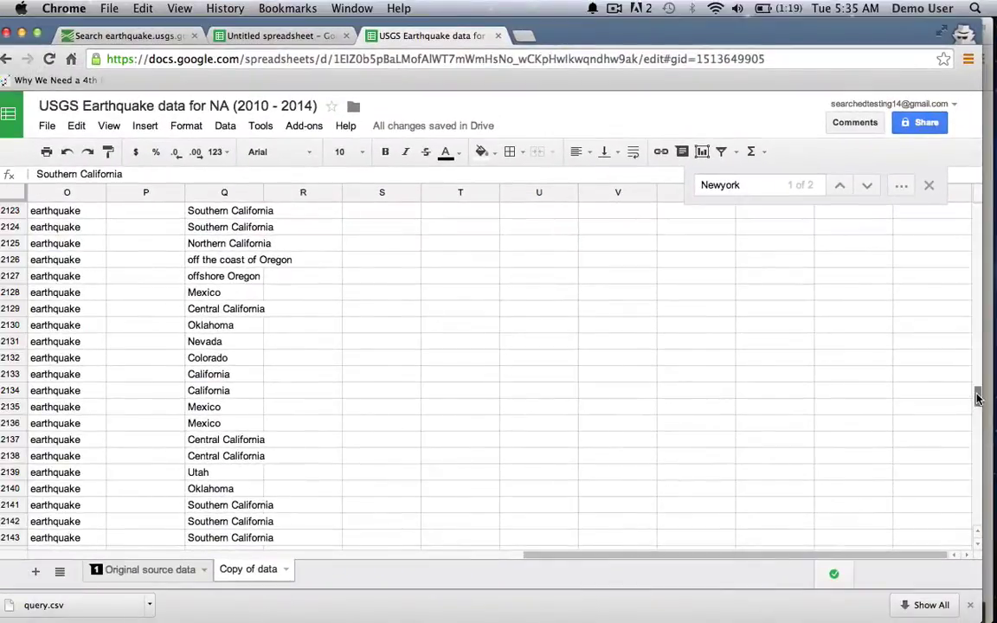
pyautogui.scroll(5, 982, 237)
pyautogui.scroll(20, 982, 236)
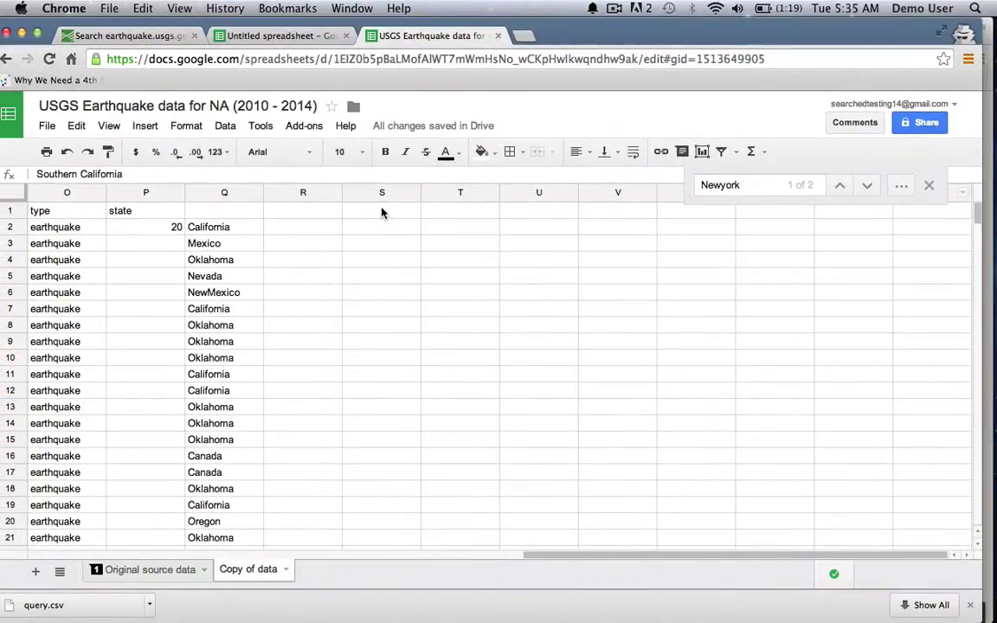
pyautogui.click(334, 228)
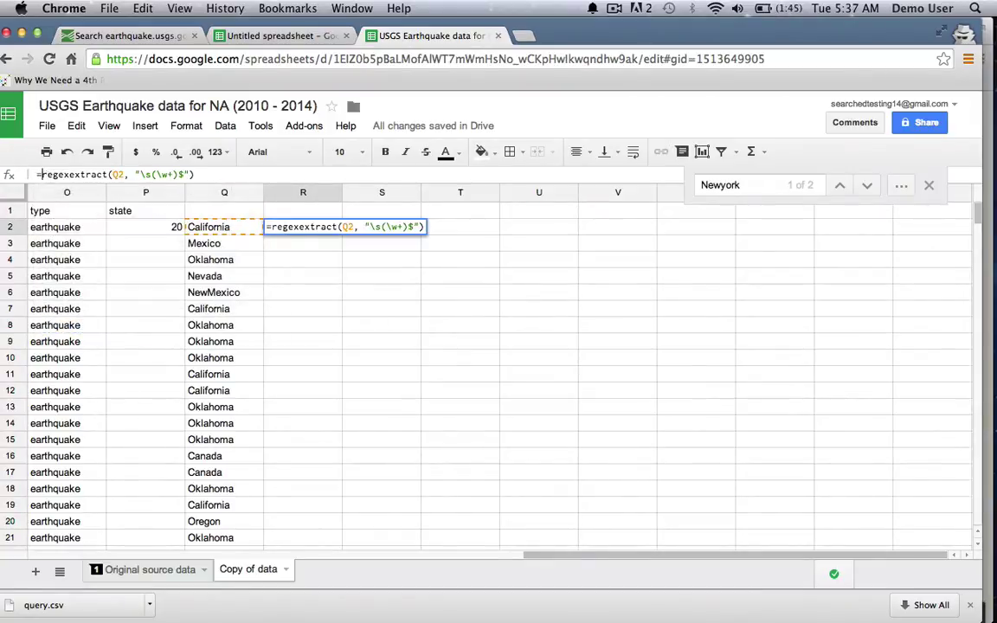
pyautogui.write('iferror')
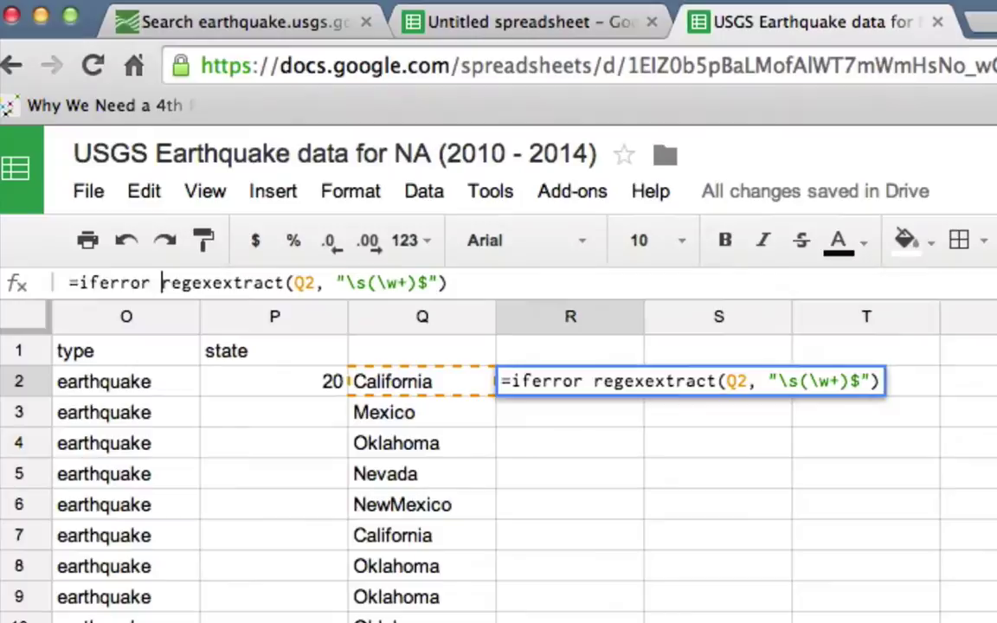
pyautogui.write('(')
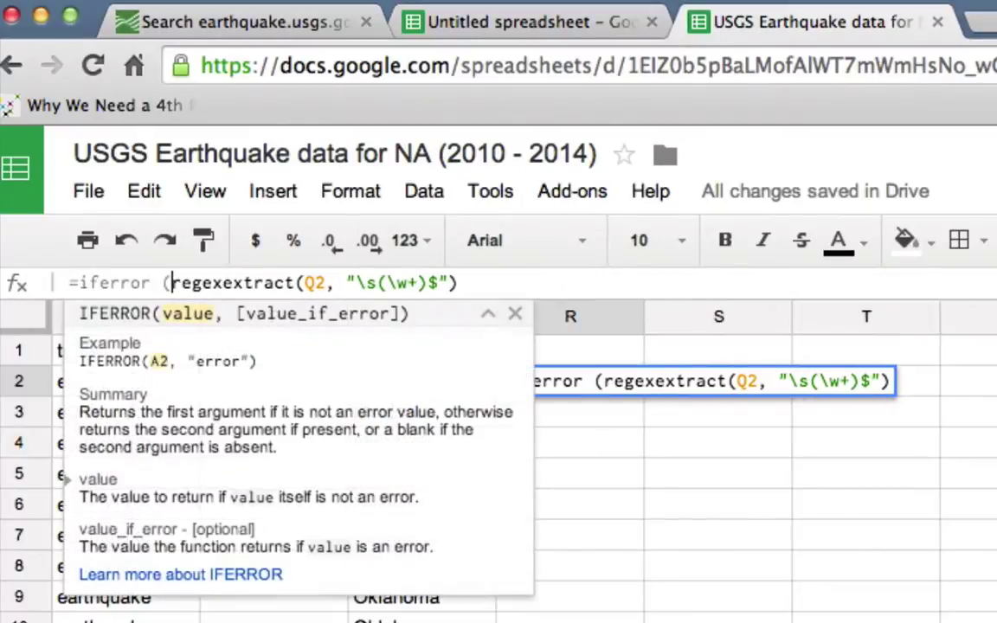
pyautogui.click(479, 282)
pyautogui.write('), ')
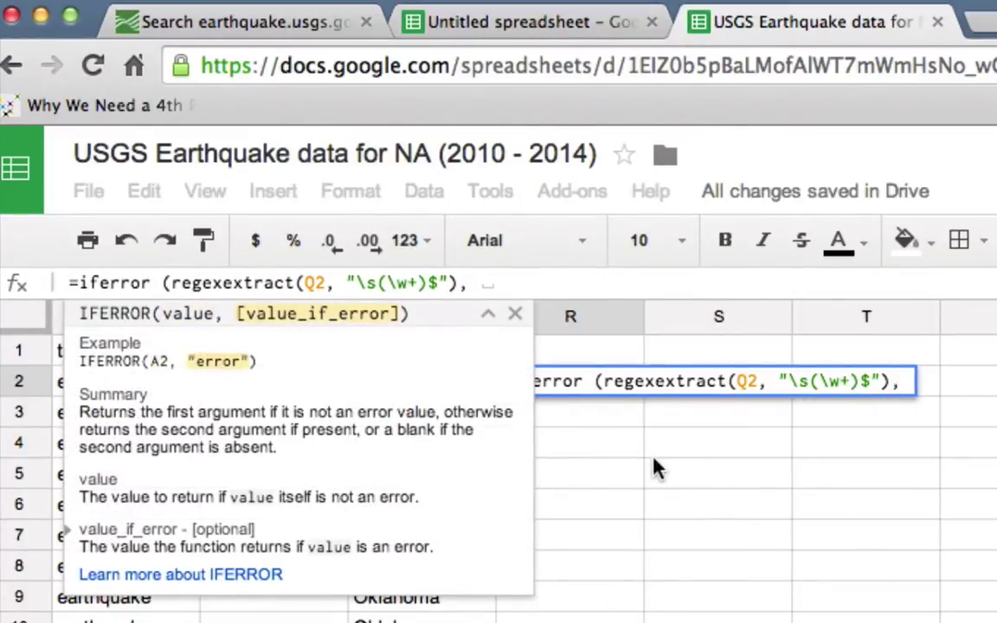
pyautogui.write('Q2)')
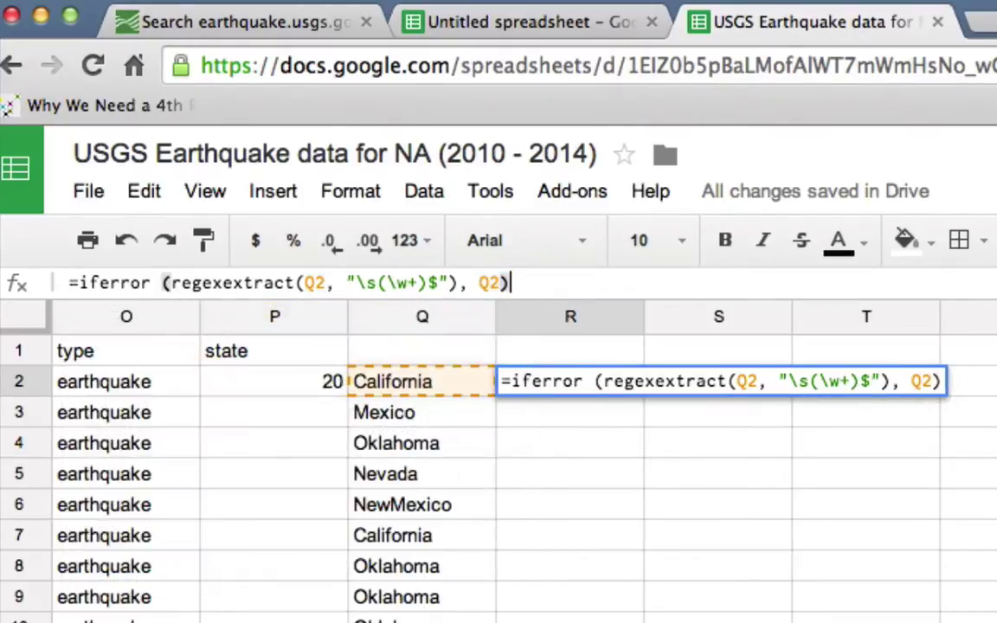
pyautogui.press('Return')
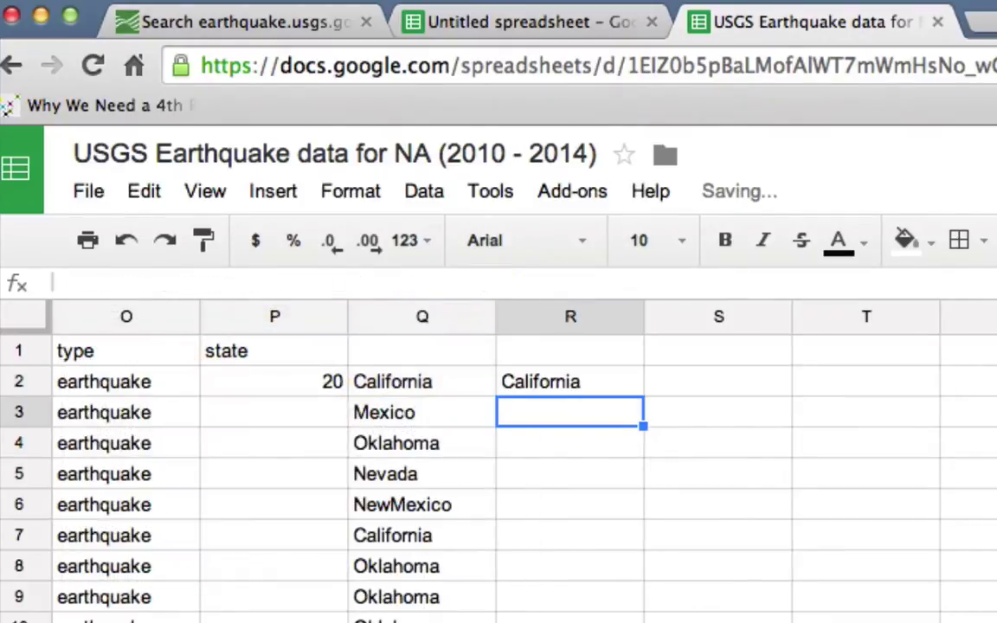
# Copy the R2 formula down column R to the last data row and check the extracted names against column Q
pyautogui.click(588, 389)
pyautogui.press('super+c')
pyautogui.press('super+shift+Down')
pyautogui.press('super+v')
pyautogui.scroll(10, 498, 467)
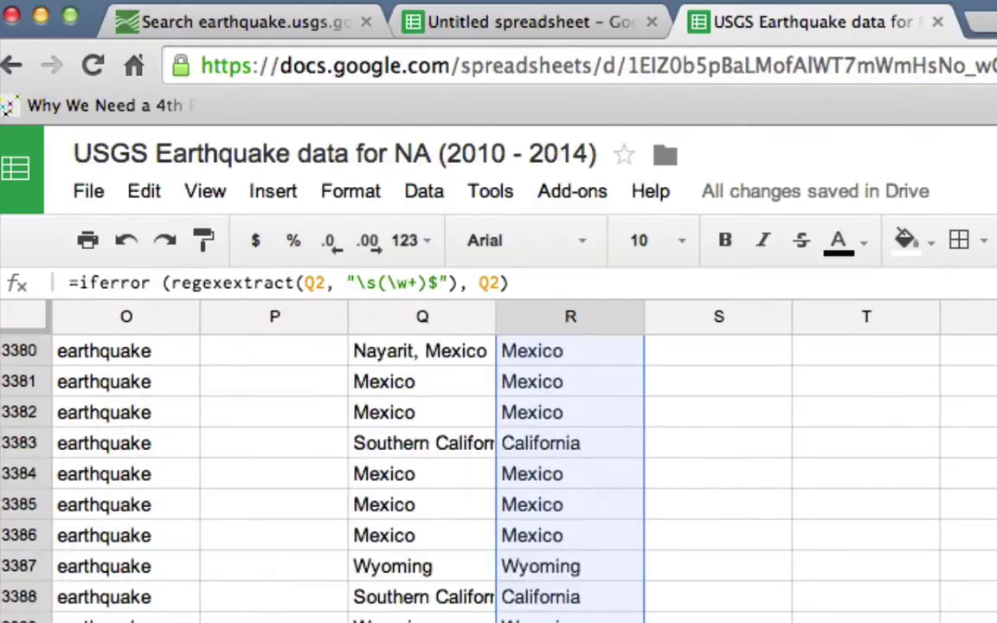
# Label the two extraction columns by entering "extracted state" in Q1 and "final form" in R1
pyautogui.scroll(15, 498, 467)
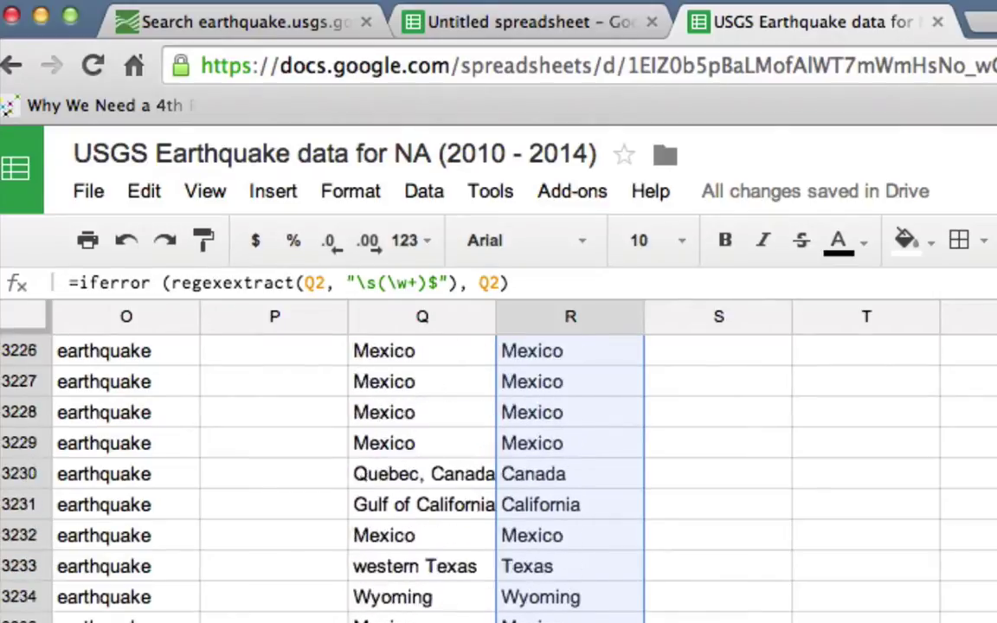
pyautogui.scroll(20, 498, 467)
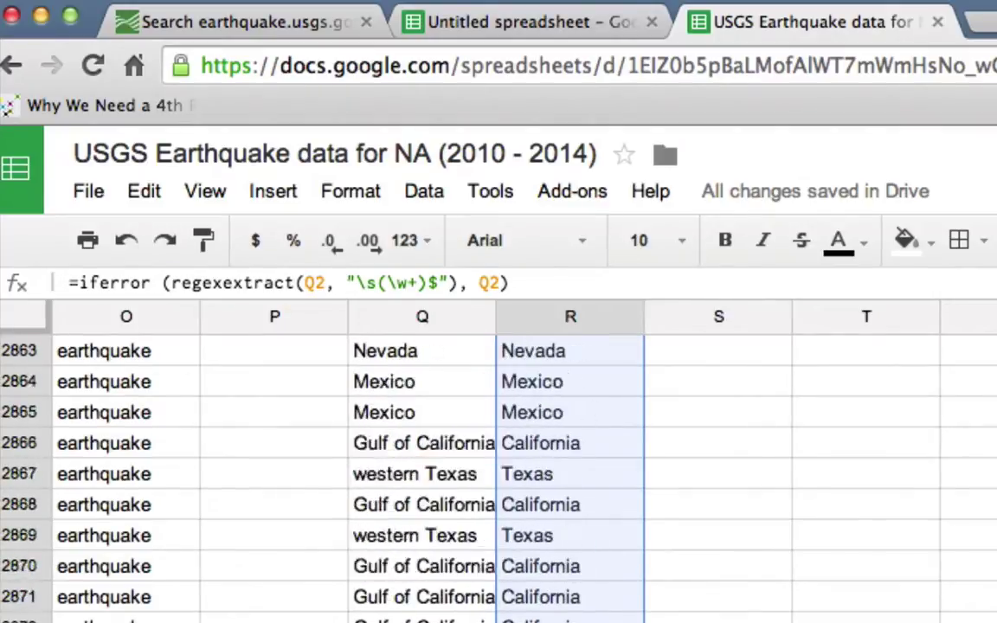
pyautogui.scroll(12, 498, 467)
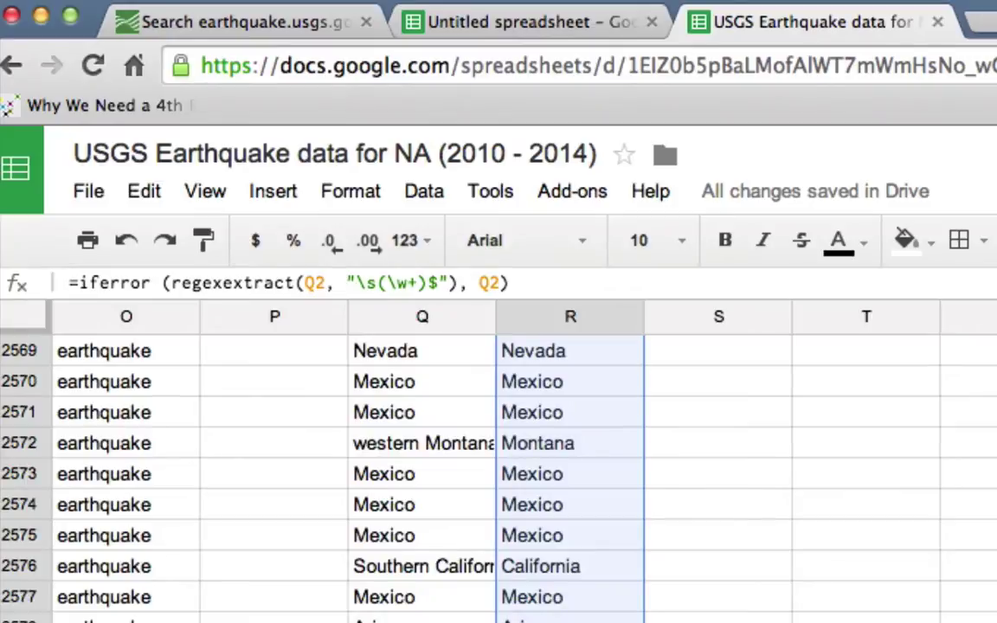
pyautogui.scroll(20, 498, 467)
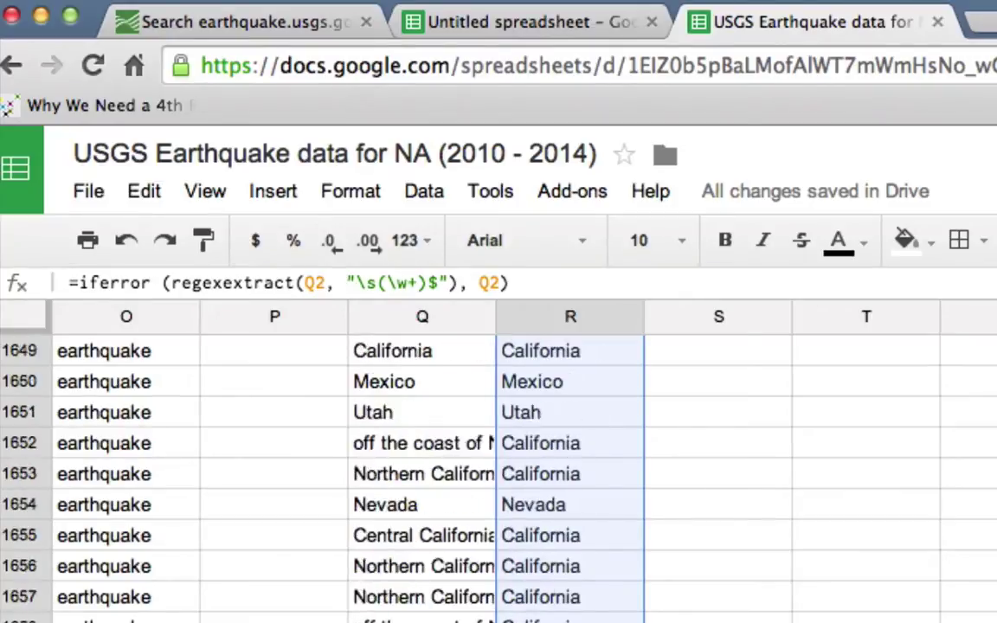
pyautogui.scroll(20, 498, 467)
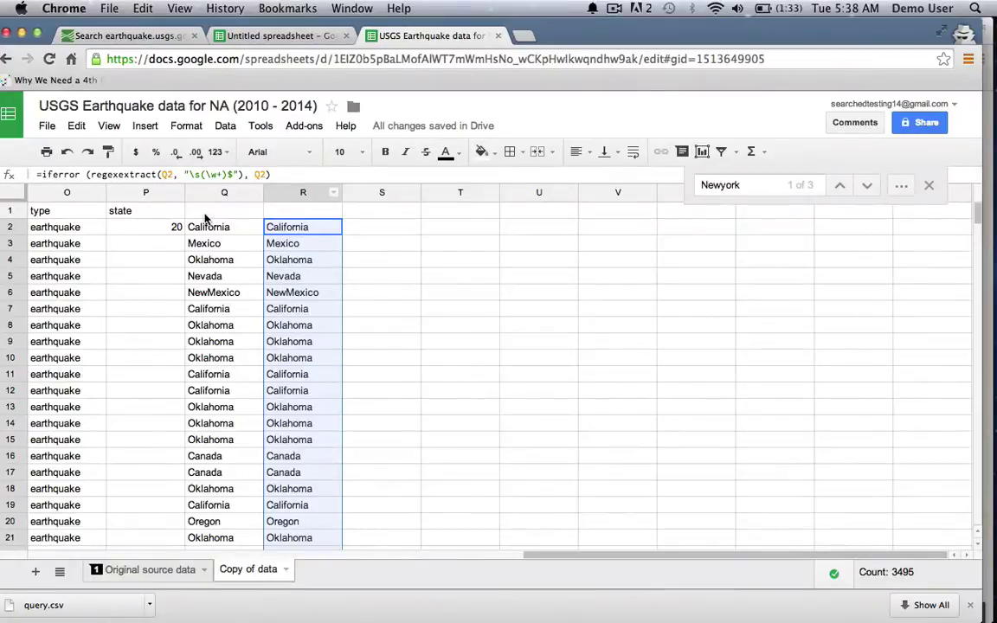
pyautogui.click(205, 214)
pyautogui.write('ext')
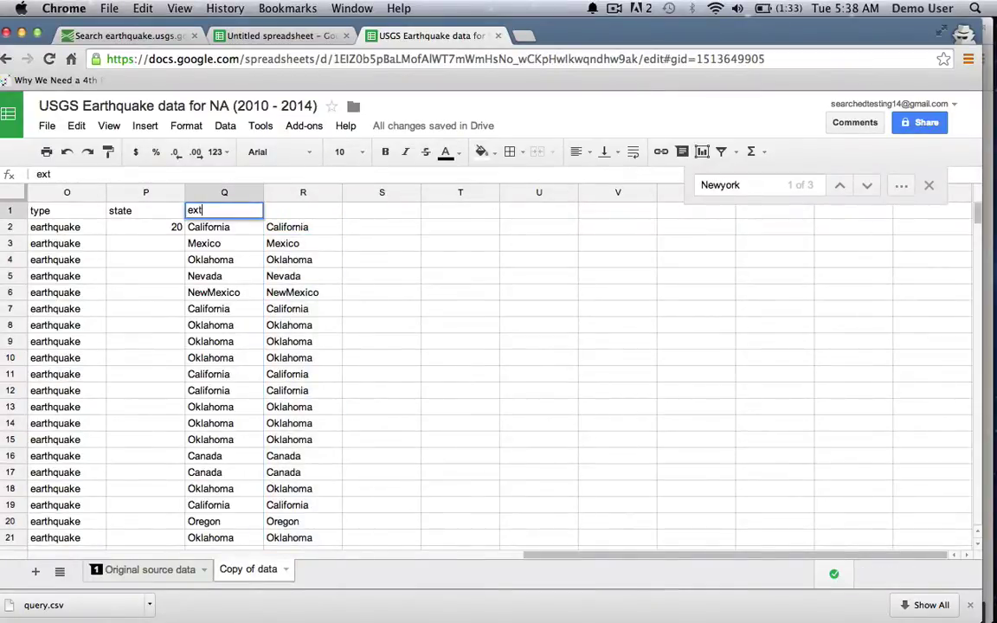
pyautogui.write('racted state')
pyautogui.press('Tab')
pyautogui.write('final')
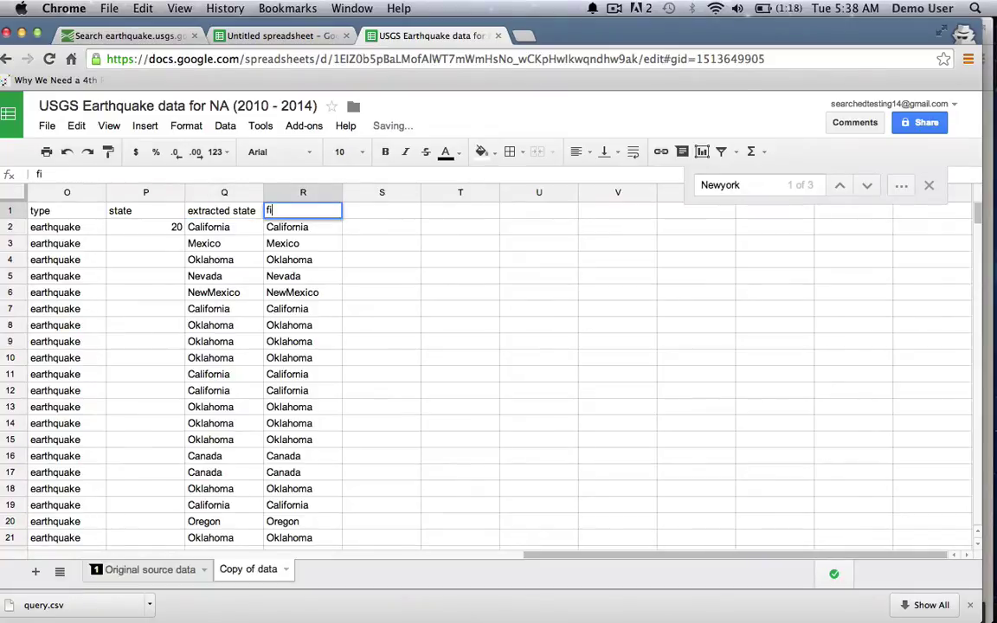
pyautogui.write(' form')
pyautogui.press('Return')
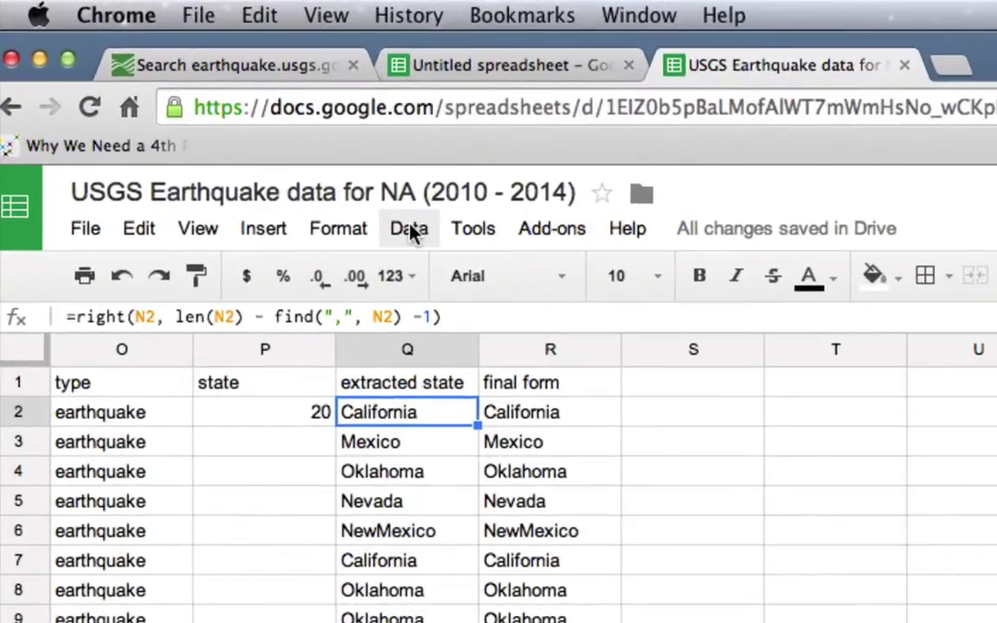
# Turn on a filter for the earthquake data and restrict the final form column to California only
pyautogui.click(226, 127)
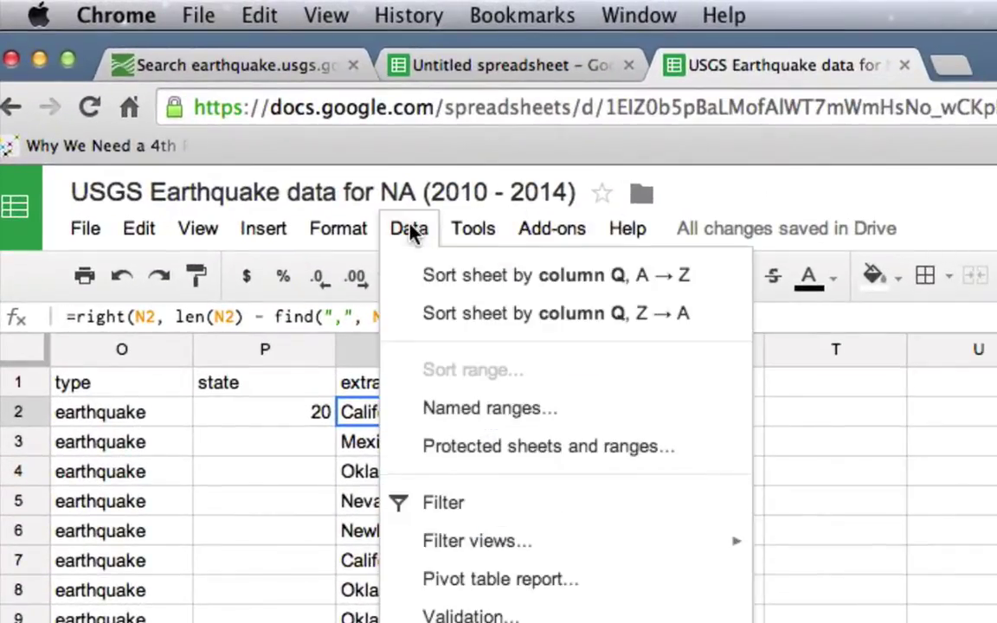
pyautogui.click(526, 511)
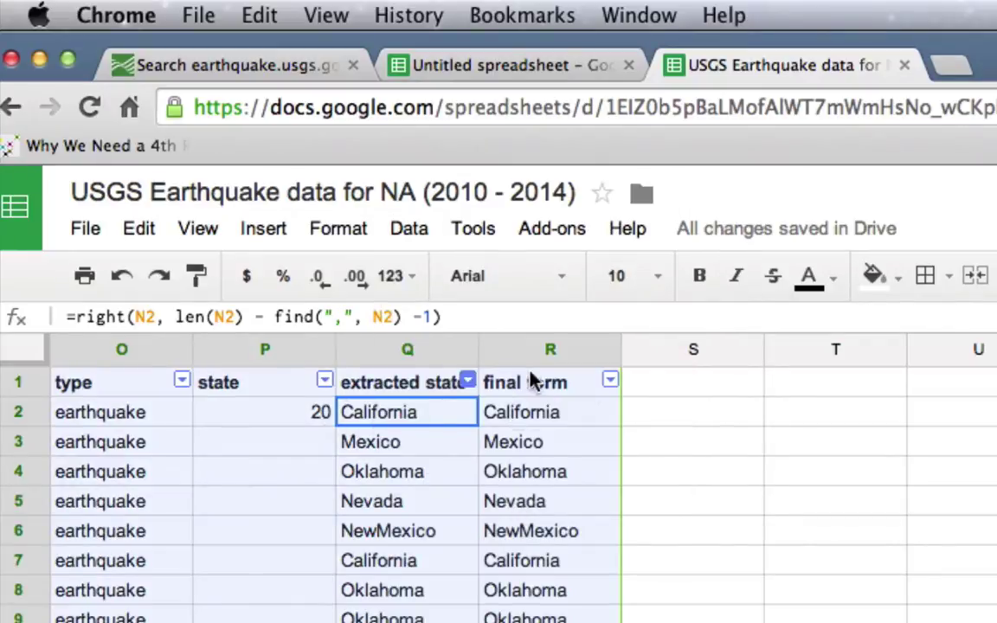
pyautogui.click(610, 382)
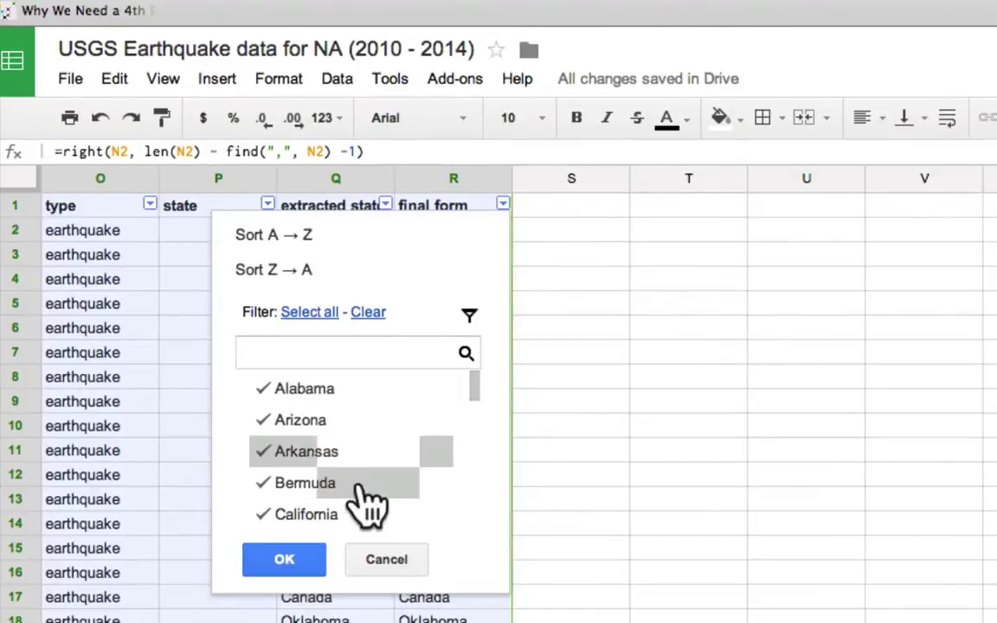
pyautogui.click(476, 430)
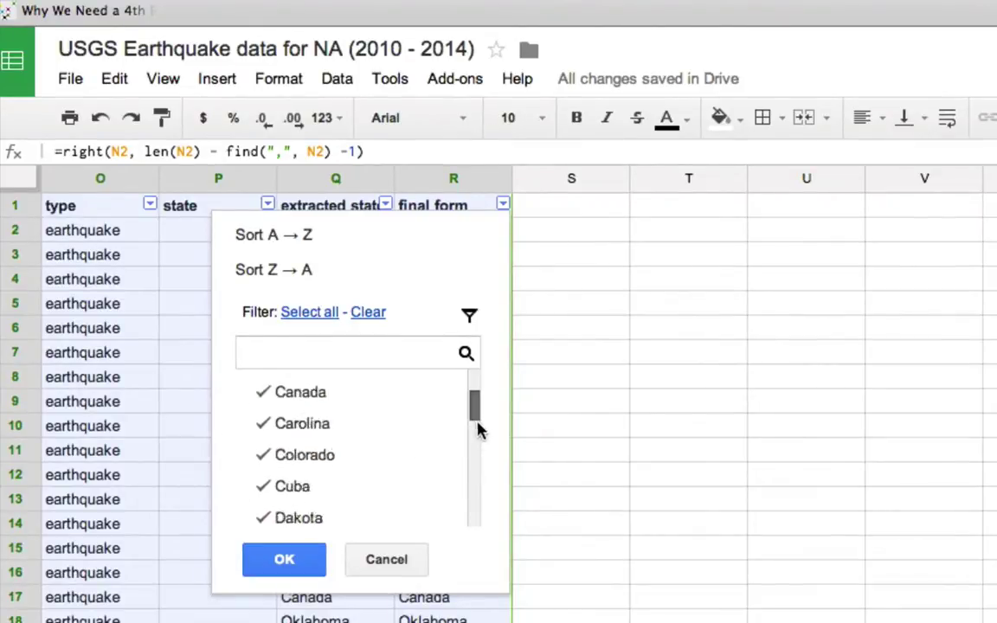
pyautogui.moveTo(478, 430); pyautogui.dragTo(479, 394)
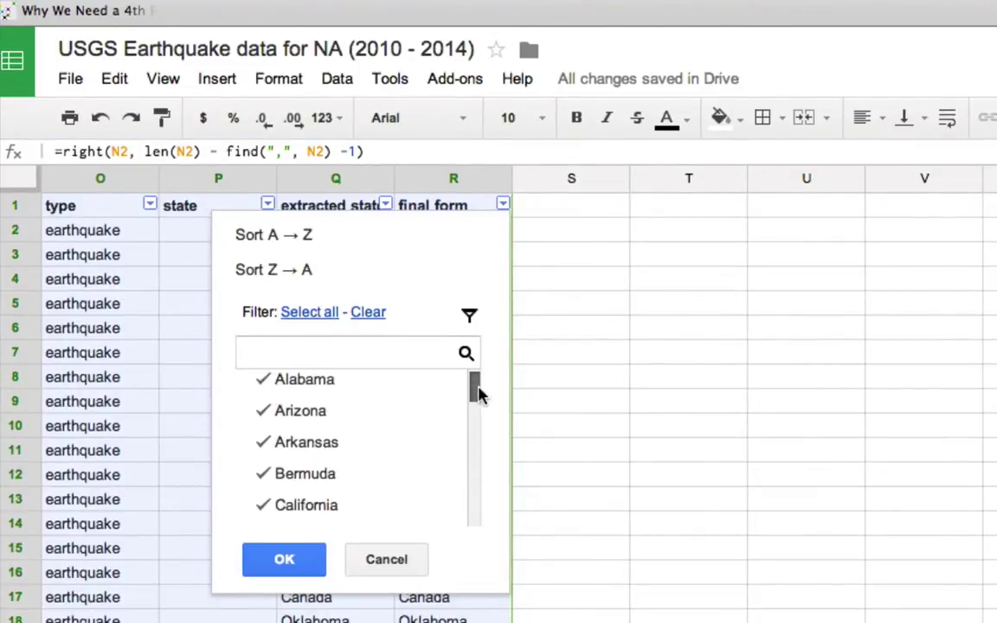
pyautogui.click(369, 313)
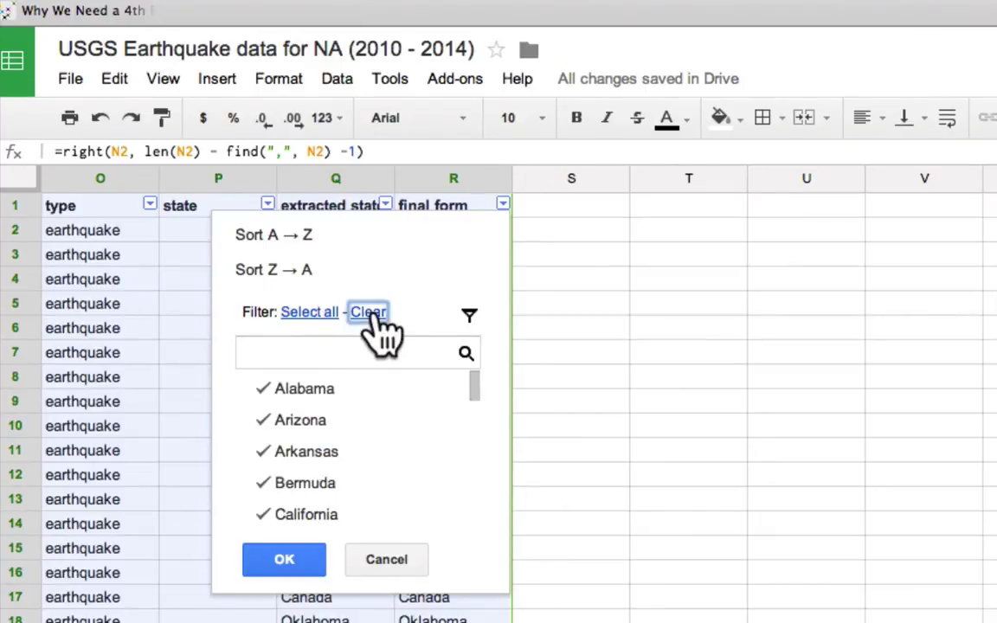
pyautogui.click(267, 512)
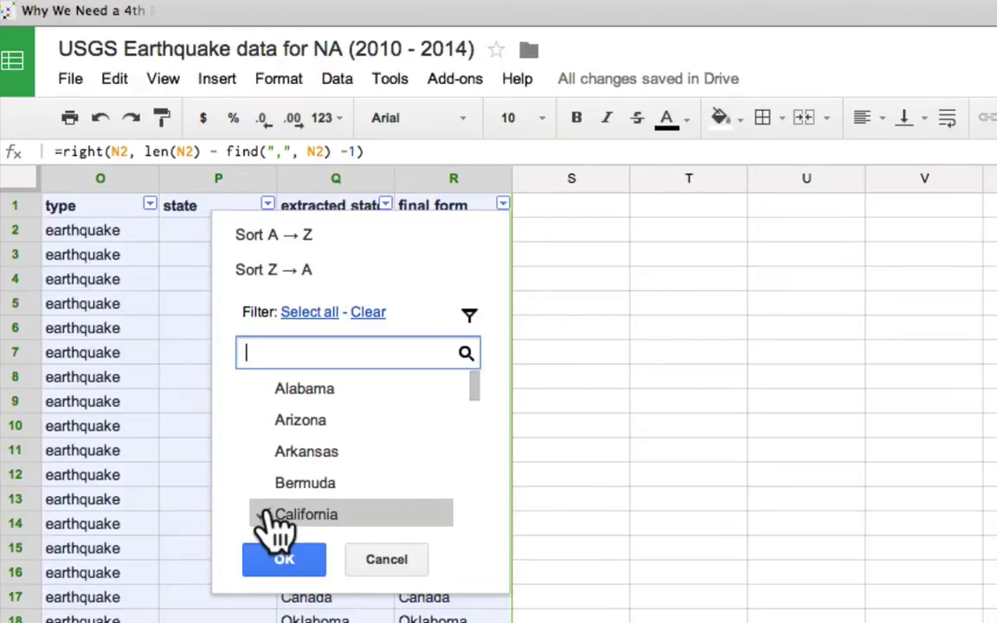
pyautogui.click(295, 561)
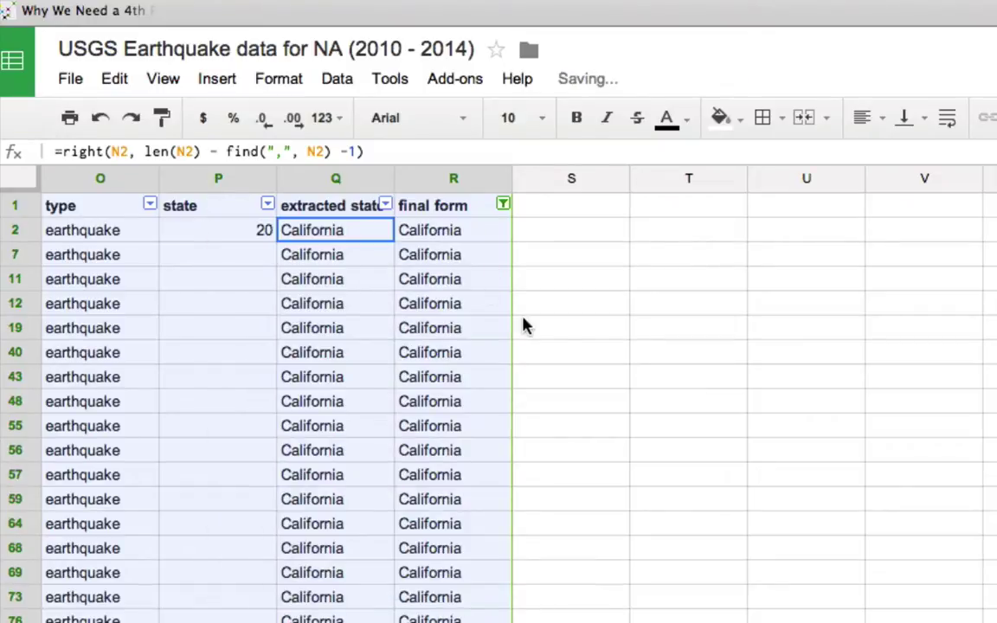
# Look through the filtered California rows and copy them together with the header row
pyautogui.scroll(-5, 523, 326)
pyautogui.hscroll(-5, 523, 326)
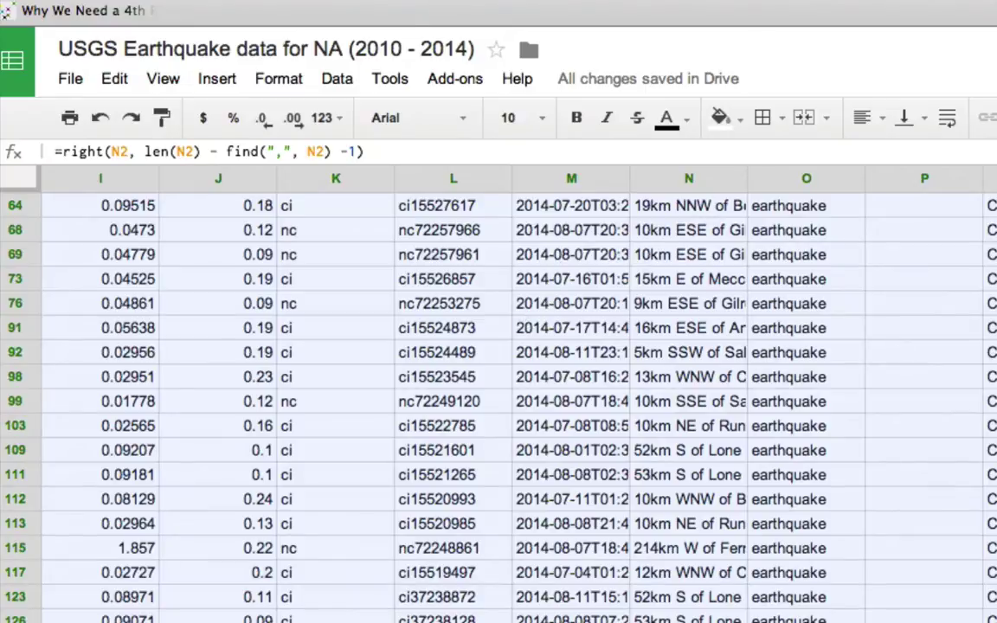
pyautogui.scroll(-20, 338, 369)
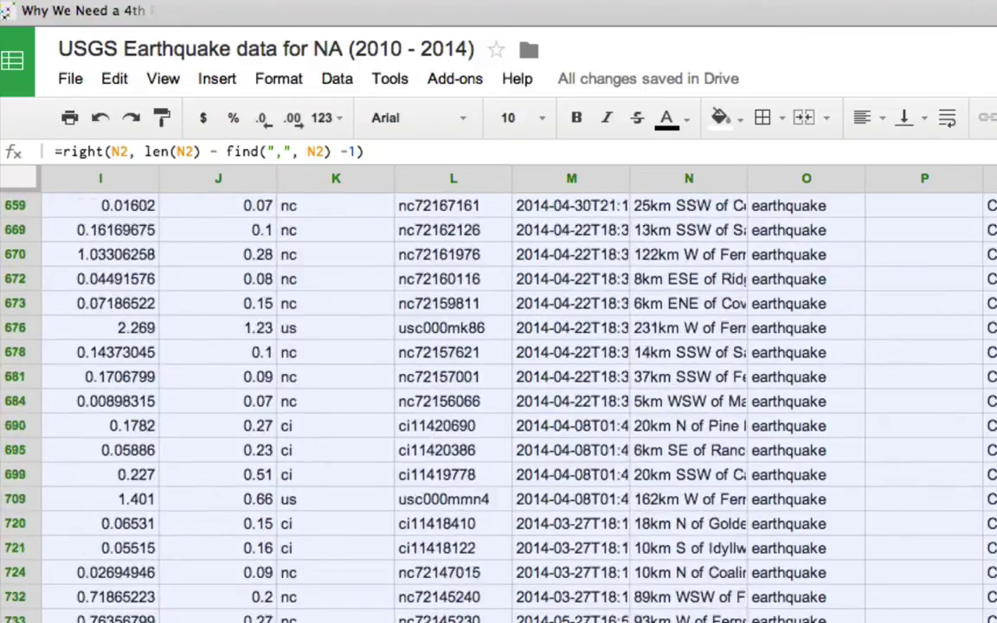
pyautogui.scroll(20, 498, 398)
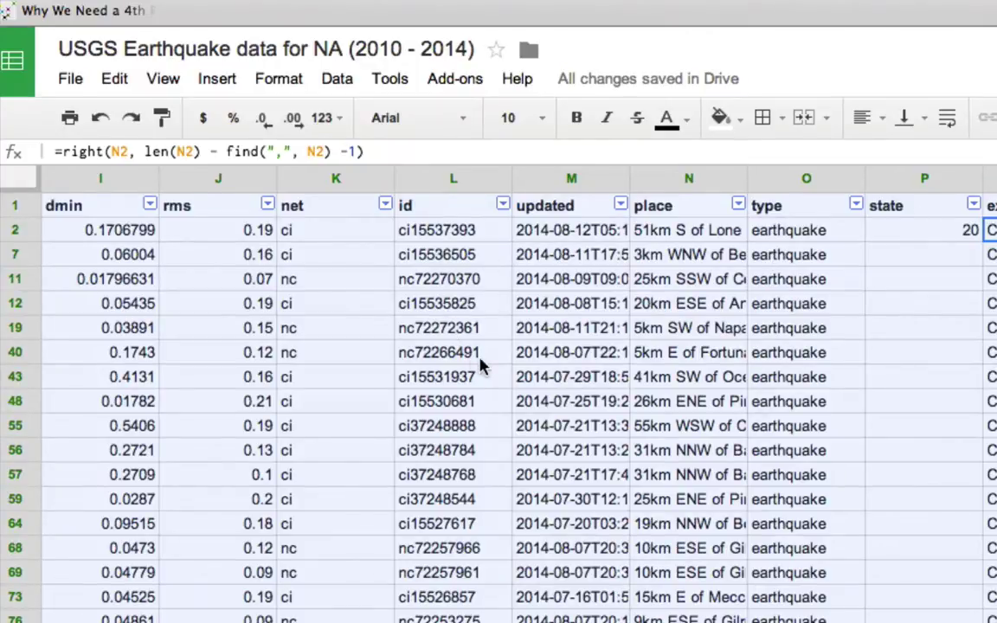
pyautogui.click(114, 78)
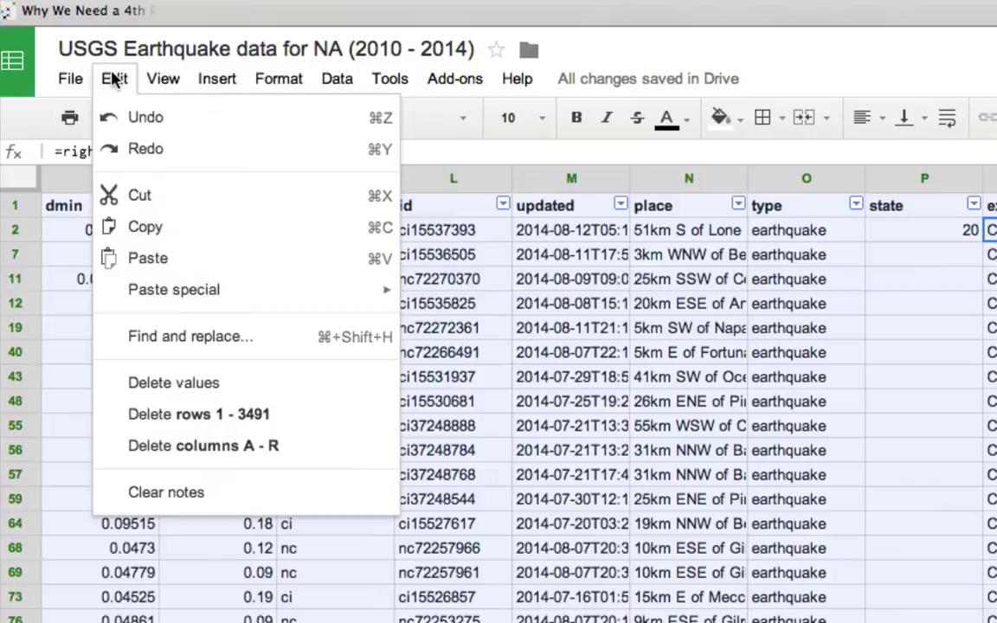
pyautogui.click(147, 227)
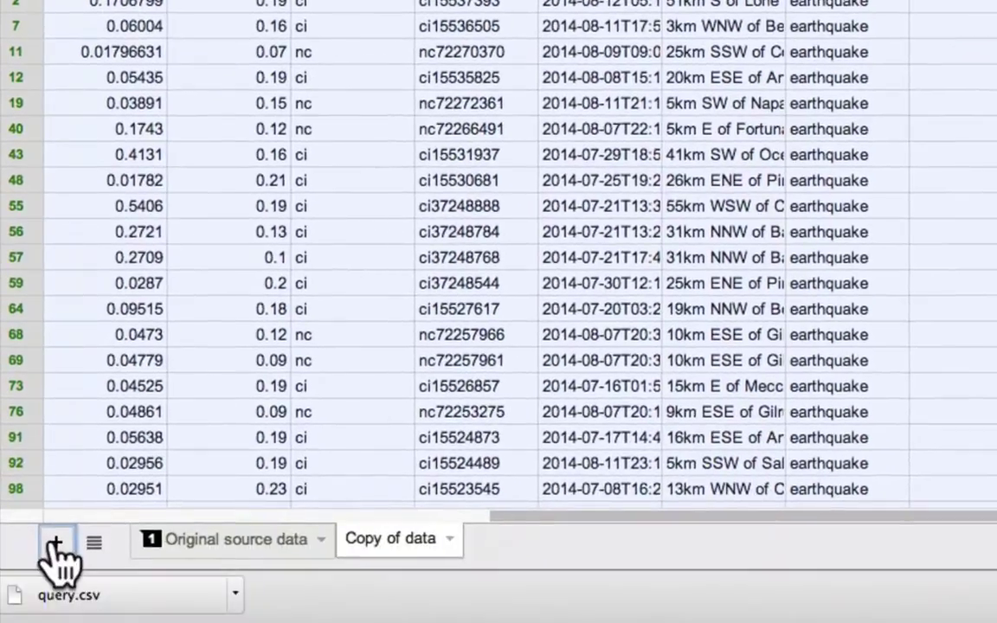
# Add a new sheet to the spreadsheet and name it "CA data"
pyautogui.click(56, 544)
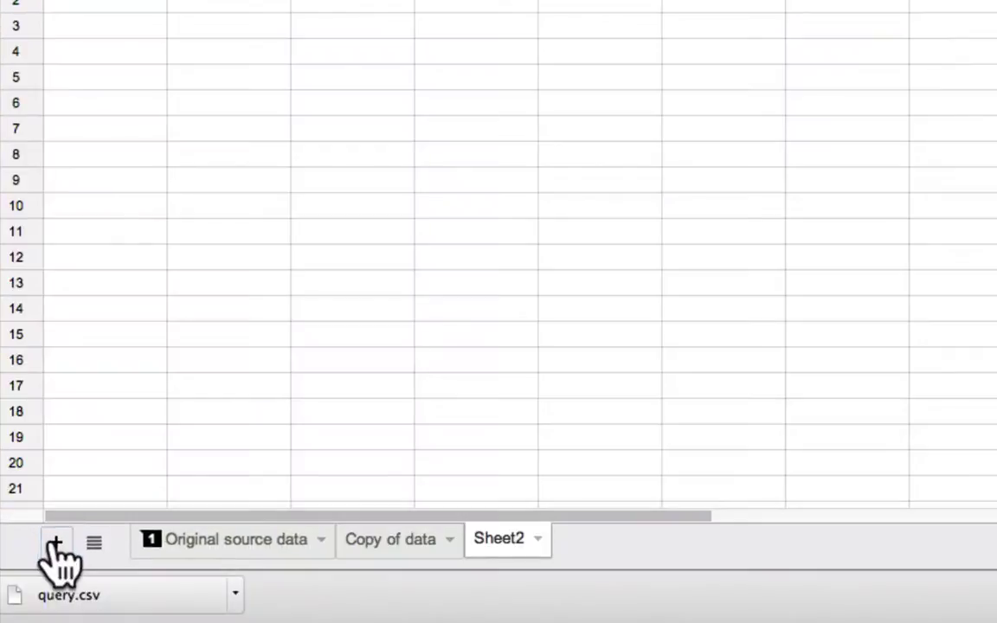
pyautogui.doubleClick(486, 539)
pyautogui.write('CA data')
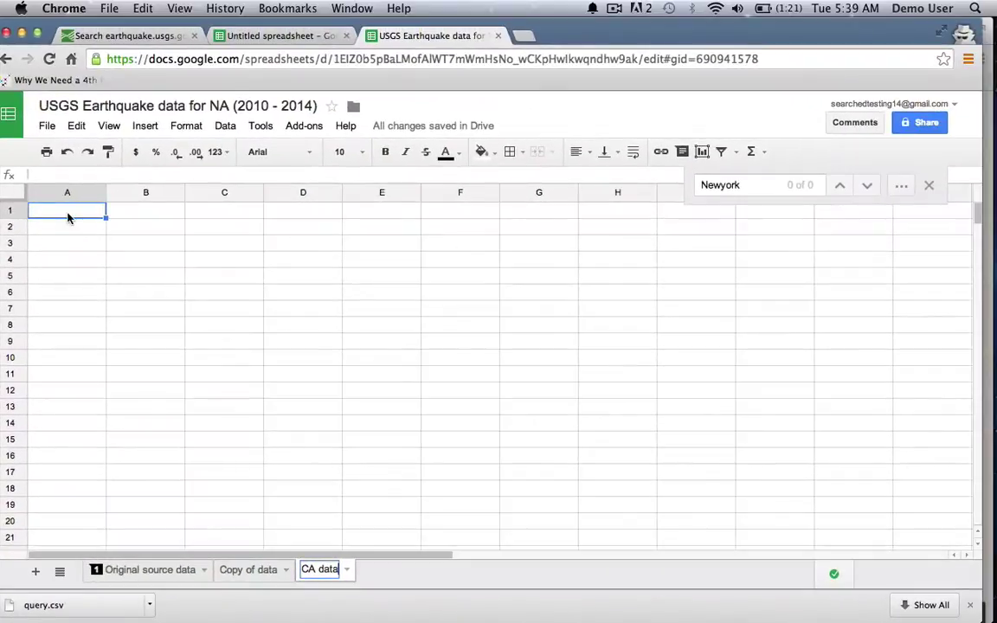
pyautogui.press('Return')
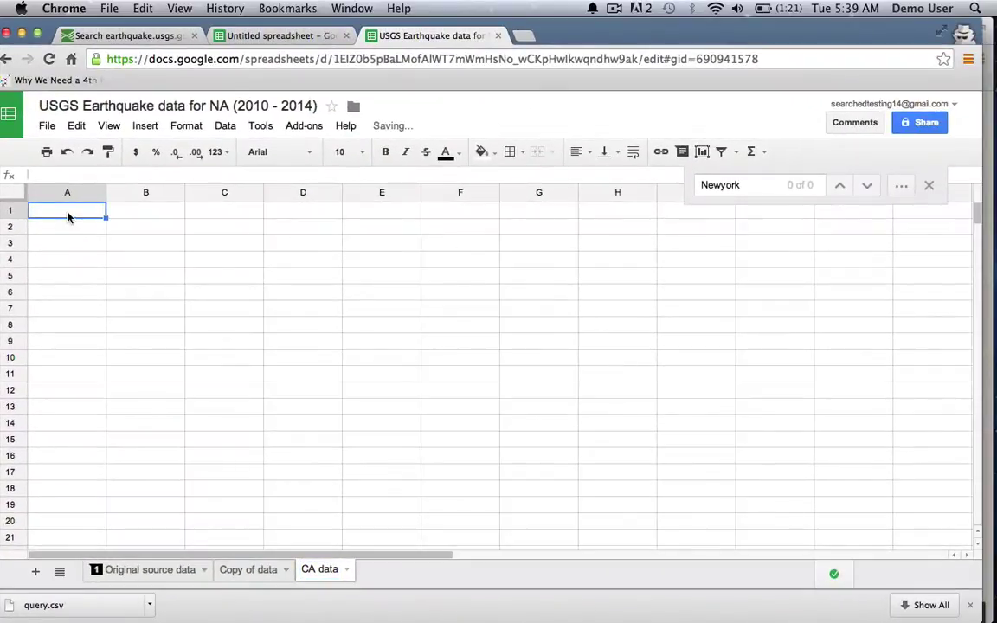
# Paste the copied California rows as values only into the CA data sheet, starting at A1
pyautogui.click(75, 127)
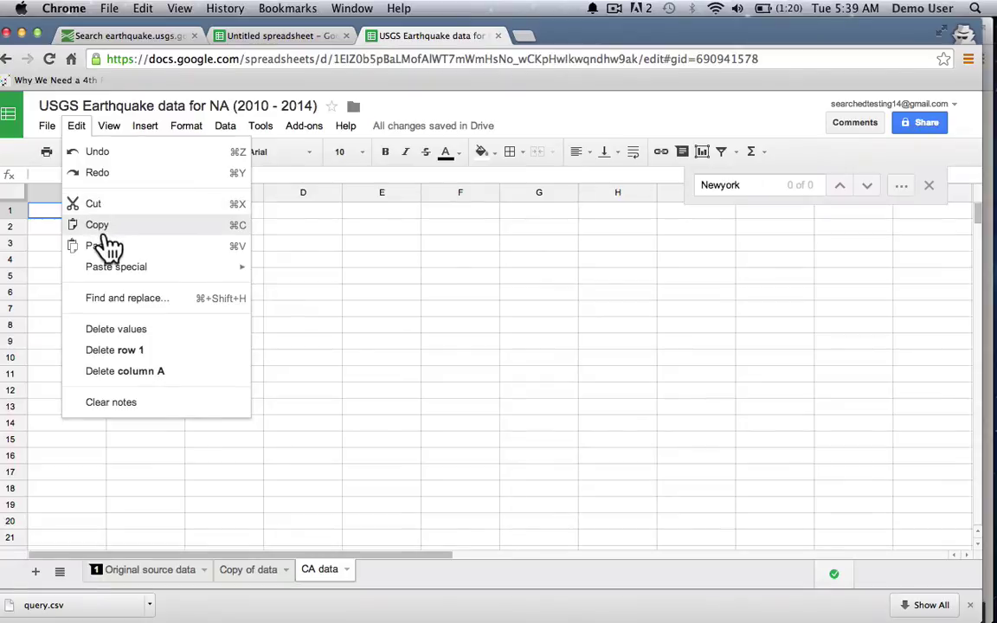
pyautogui.moveTo(131, 272)
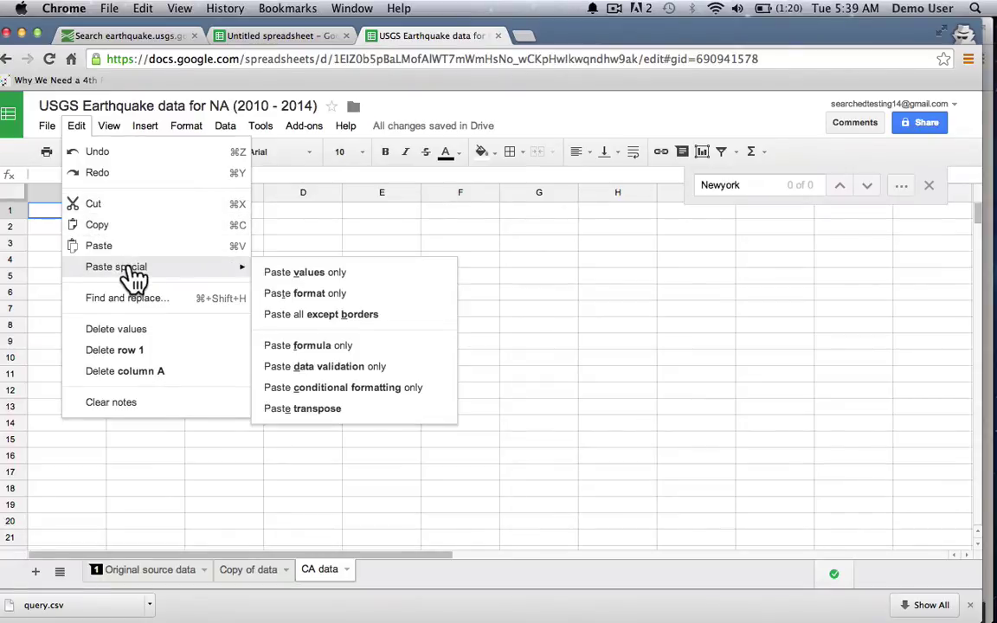
pyautogui.click(294, 275)
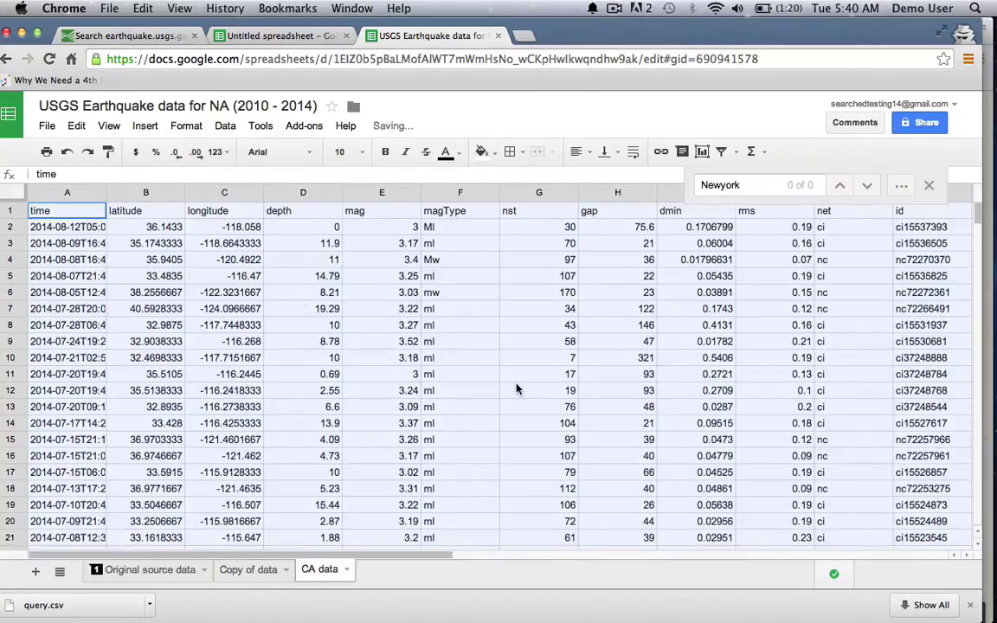
# Delete the state and extracted state columns from the CA data sheet, keeping the final form column
pyautogui.hscroll(10, 515, 389)
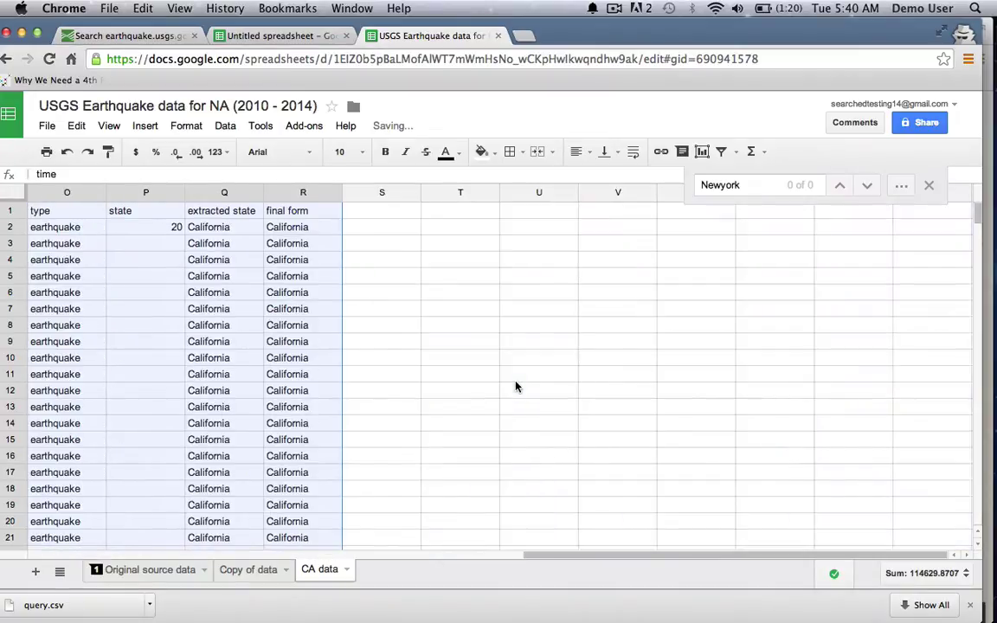
pyautogui.click(303, 211)
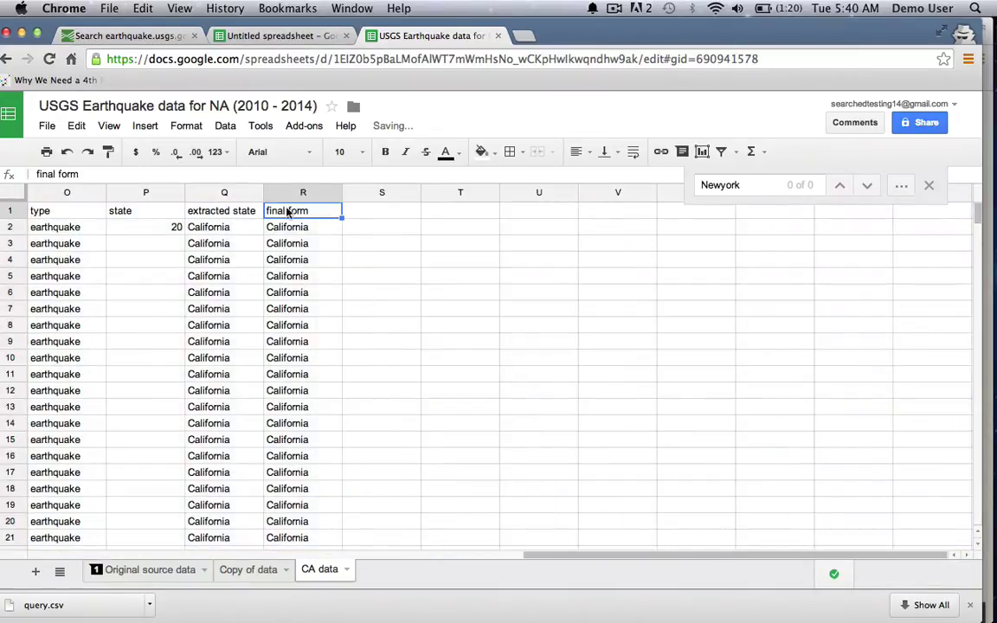
pyautogui.click(140, 198)
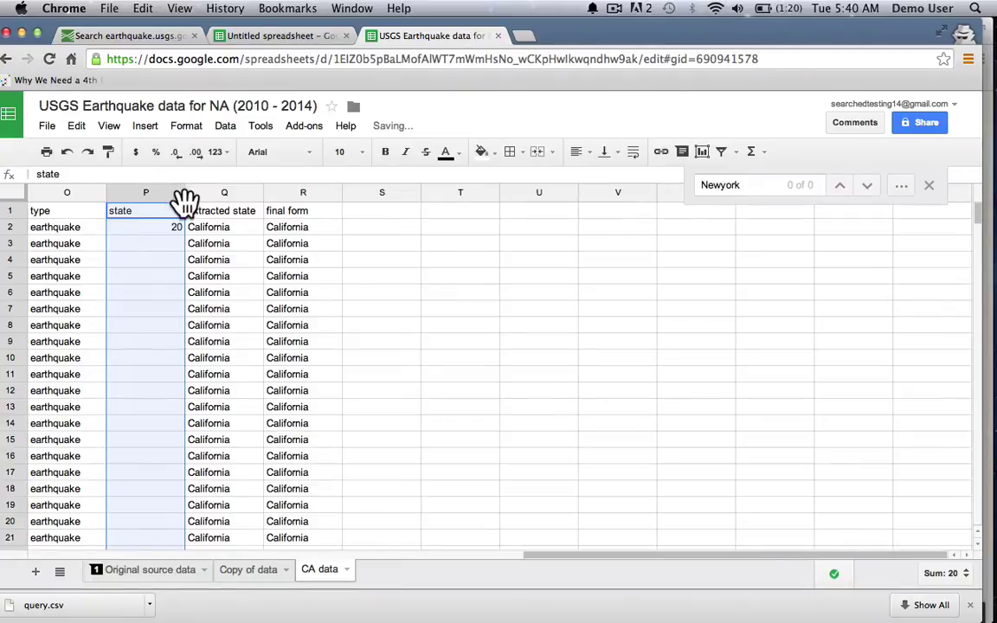
pyautogui.click(188, 196)
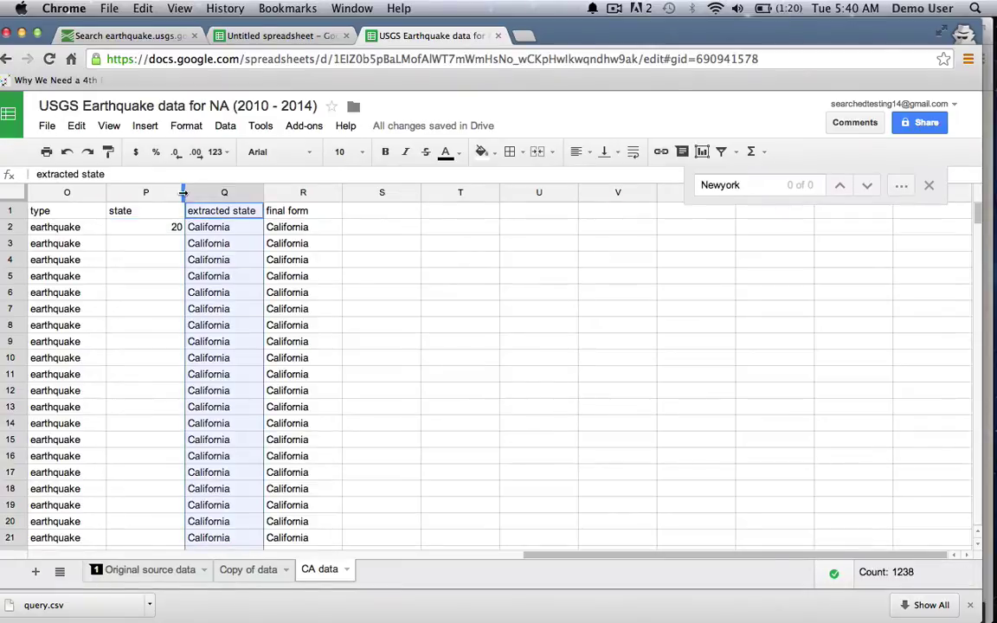
pyautogui.click(173, 199)
pyautogui.rightClick(173, 198)
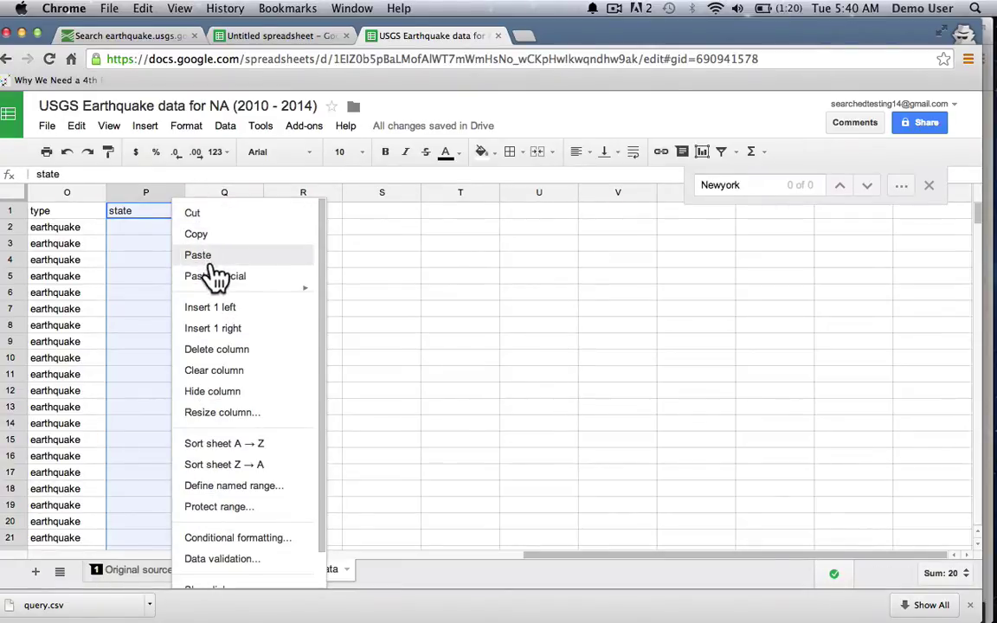
pyautogui.click(235, 355)
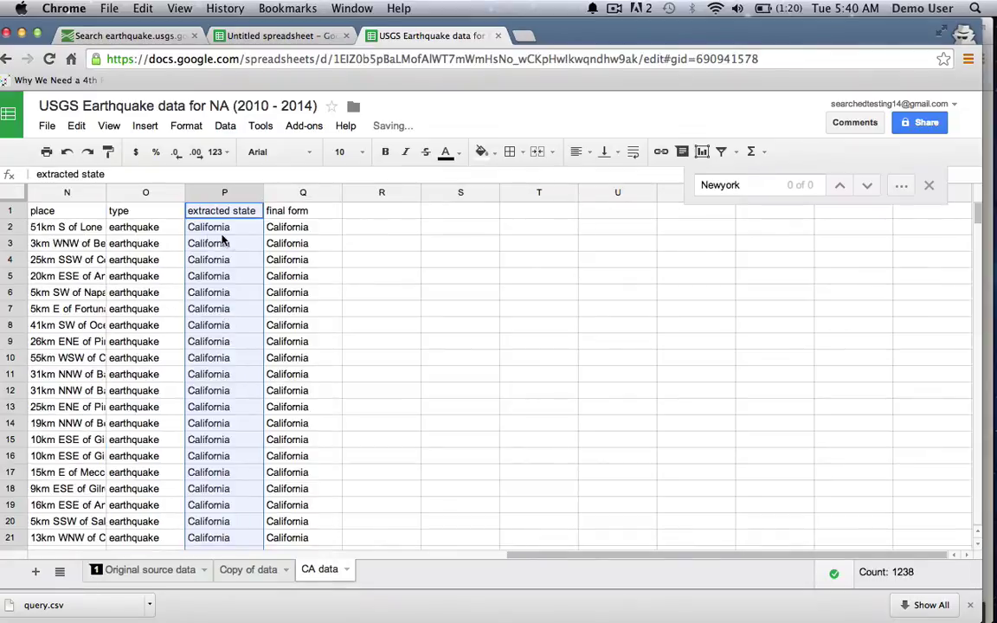
pyautogui.click(256, 193)
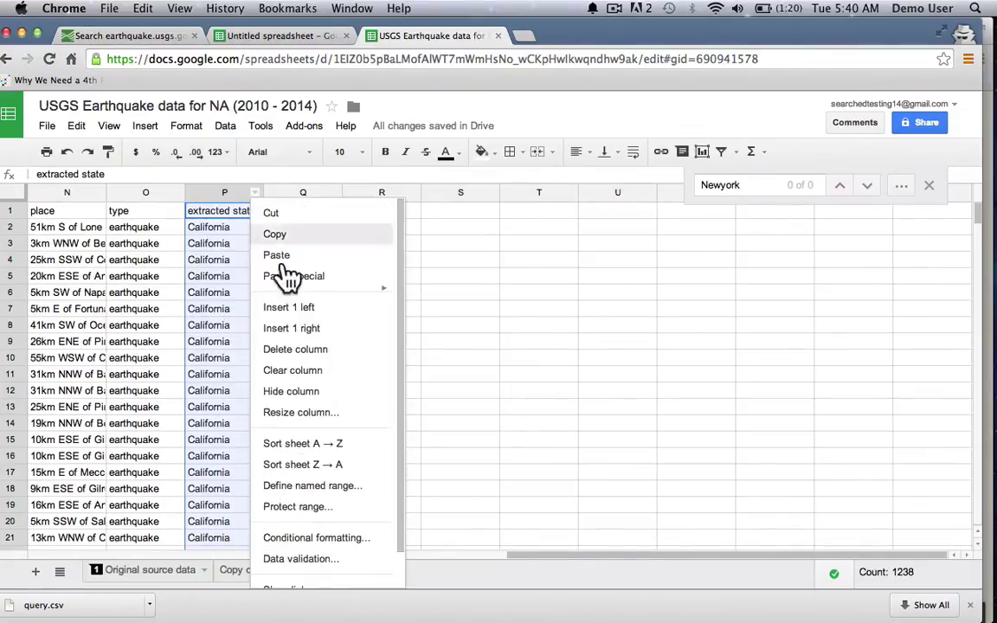
pyautogui.click(317, 351)
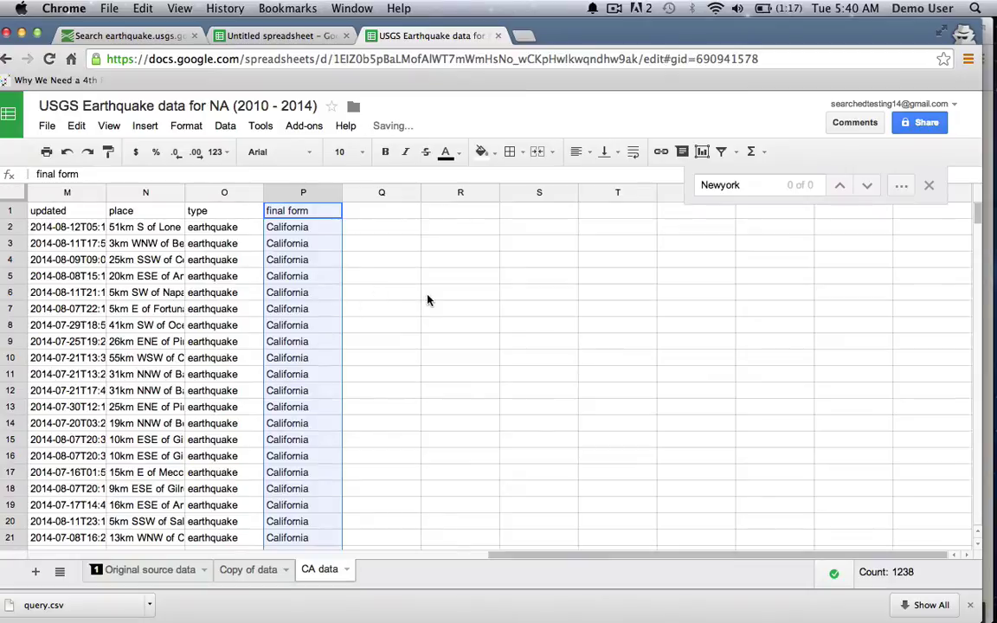
# Delete the type column from the CA data sheet
pyautogui.click(243, 194)
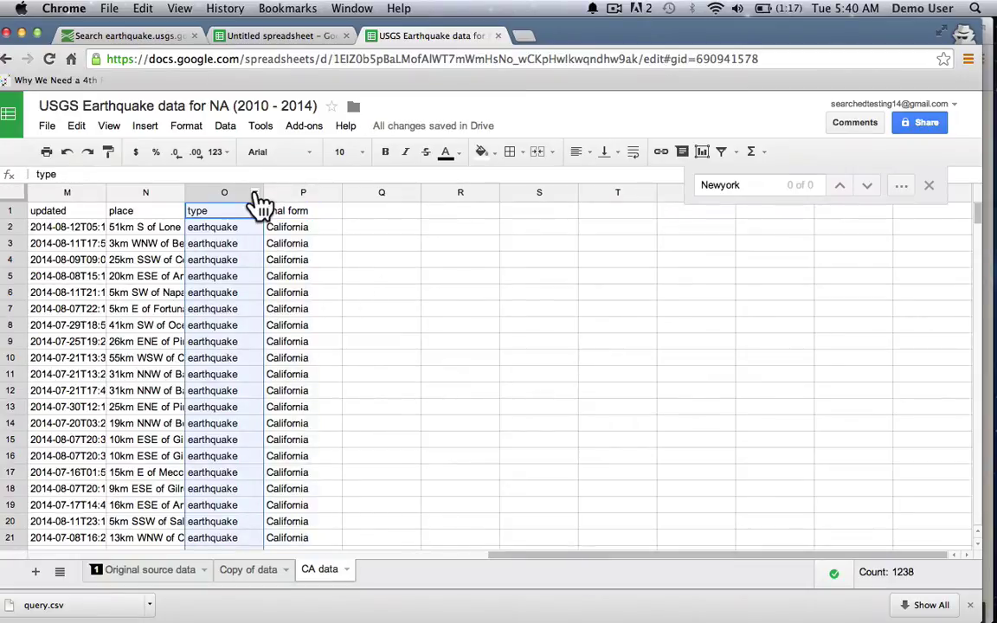
pyautogui.click(255, 193)
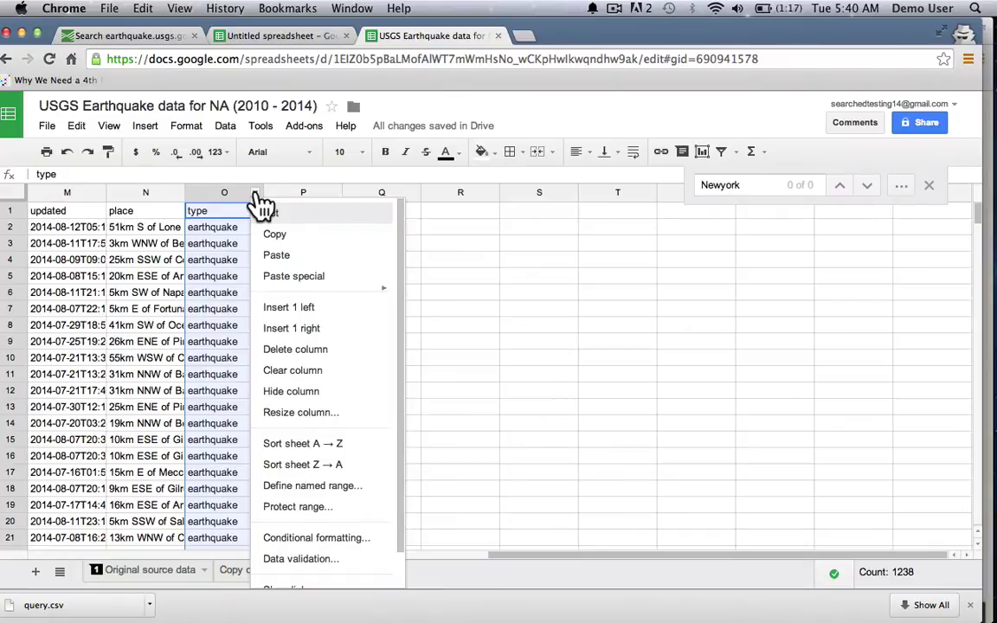
pyautogui.click(319, 352)
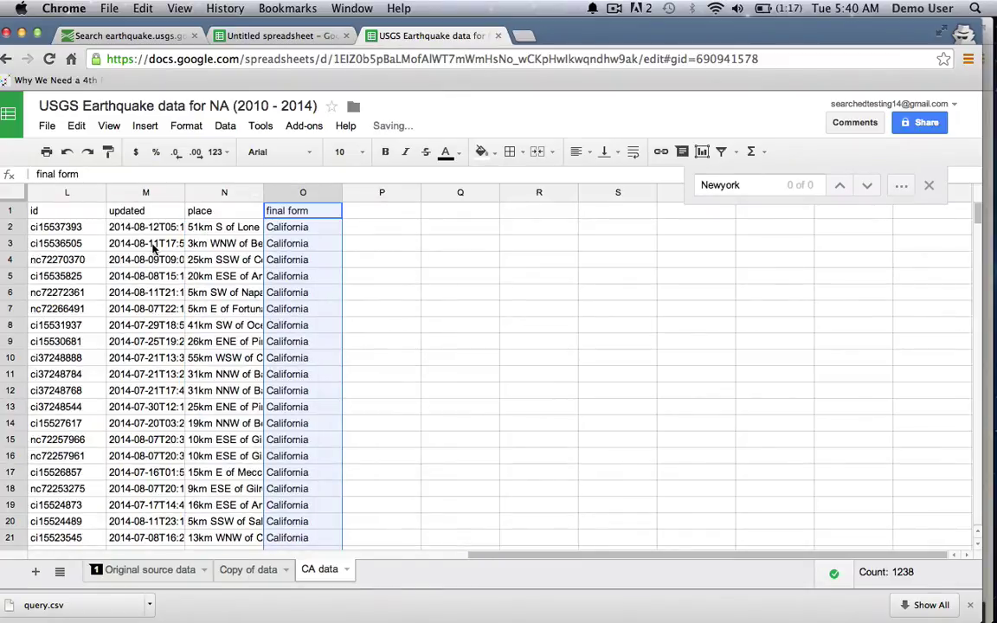
# Look through the remaining columns and rows of the CA data sheet, checking the fields and the earthquake dates
pyautogui.hscroll(-10, 112, 259)
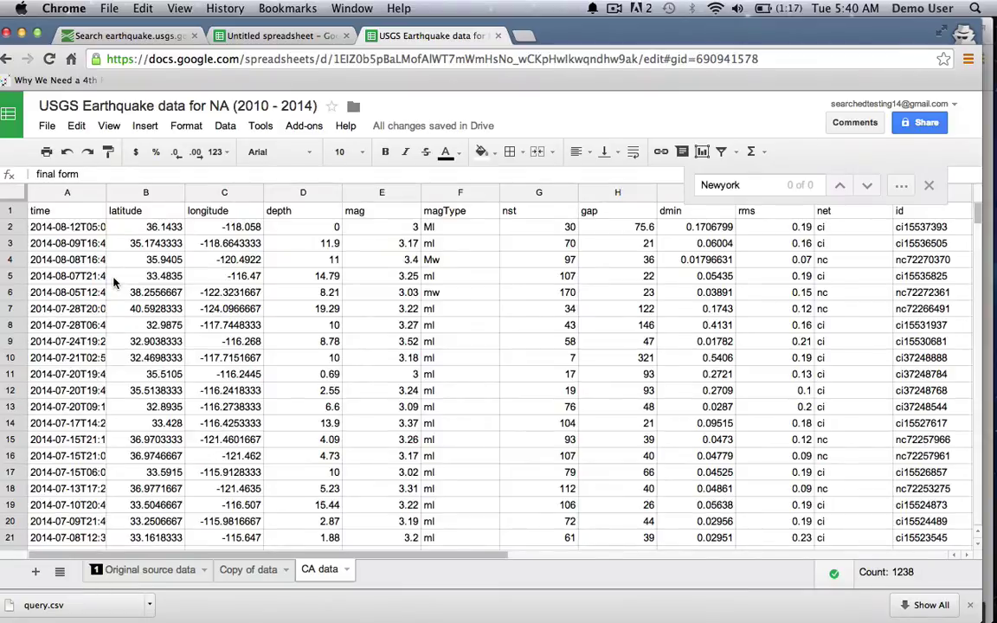
pyautogui.hscroll(1, 112, 283)
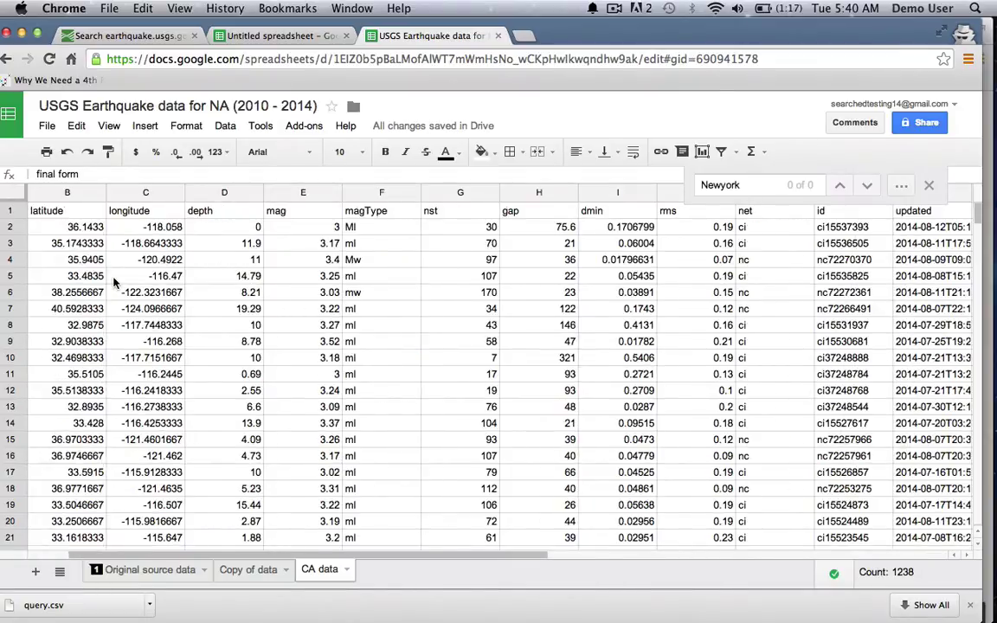
pyautogui.hscroll(5, 113, 283)
pyautogui.hscroll(1, 112, 283)
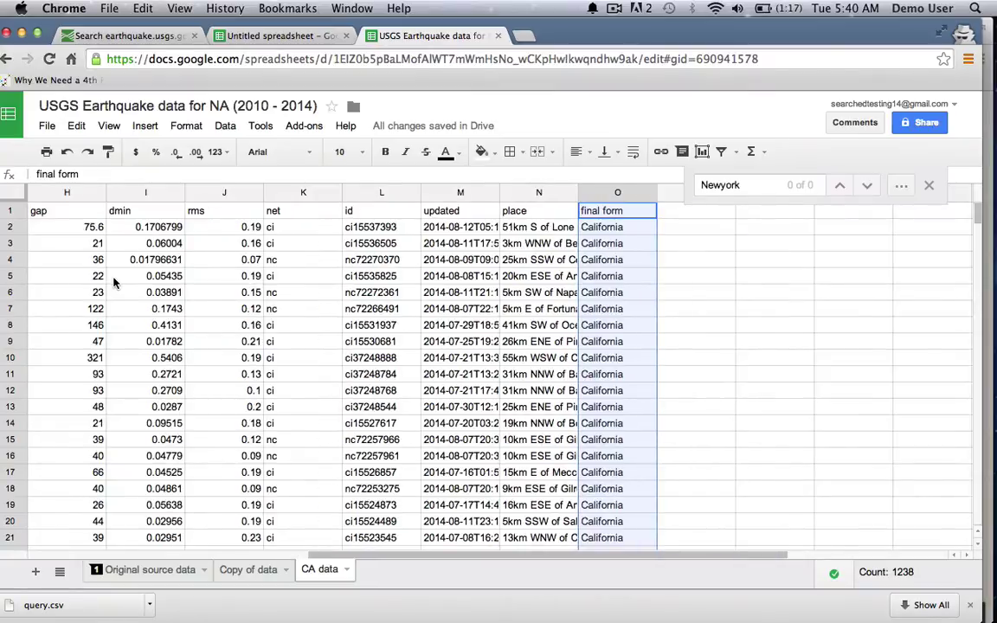
pyautogui.hscroll(-7, 112, 283)
pyautogui.scroll(-20, 108, 338)
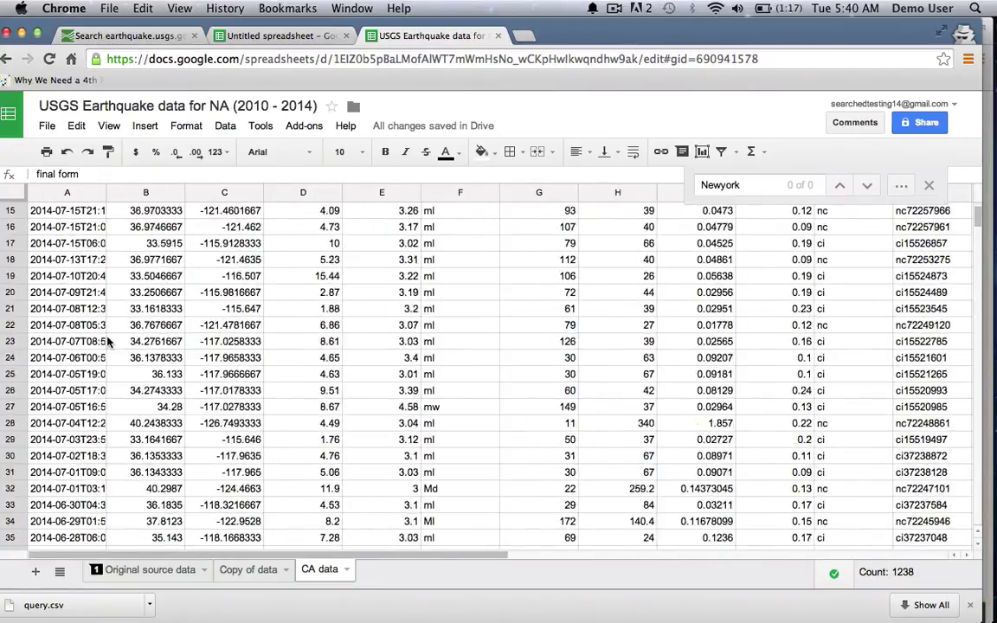
pyautogui.scroll(-20, 109, 341)
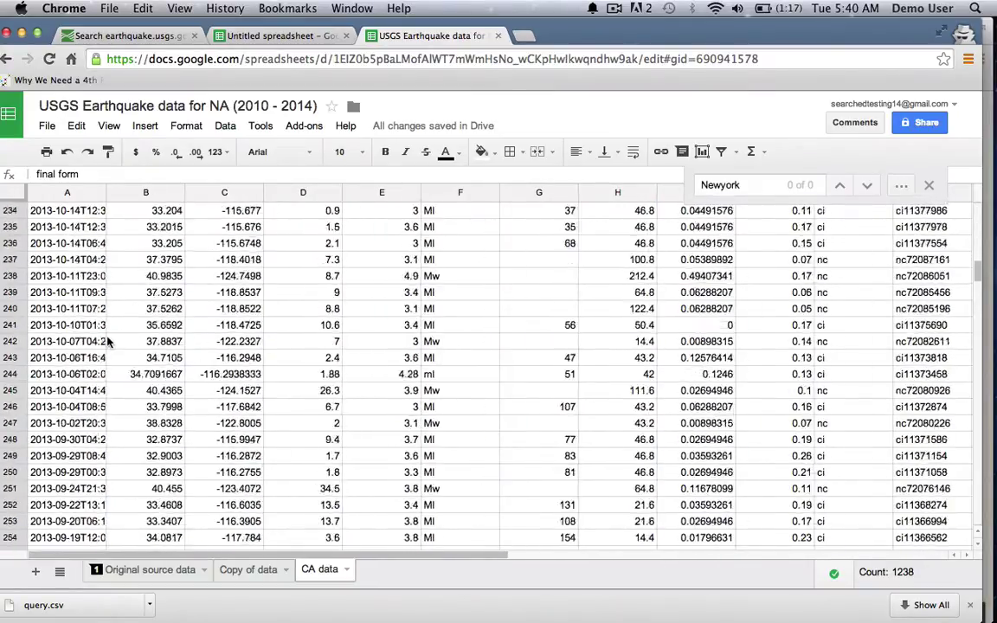
pyautogui.scroll(-20, 108, 341)
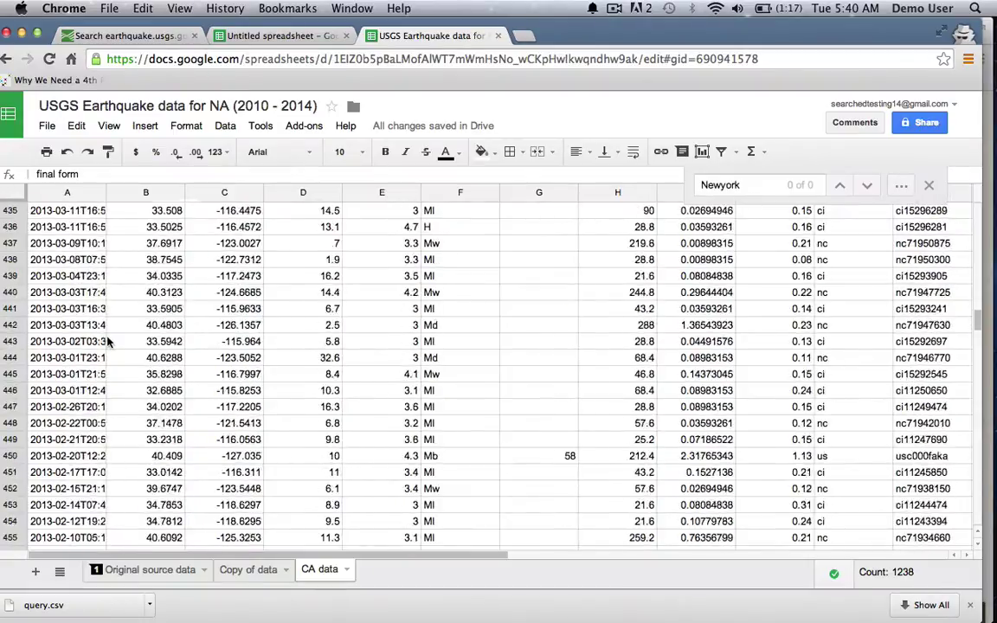
pyautogui.scroll(-20, 108, 340)
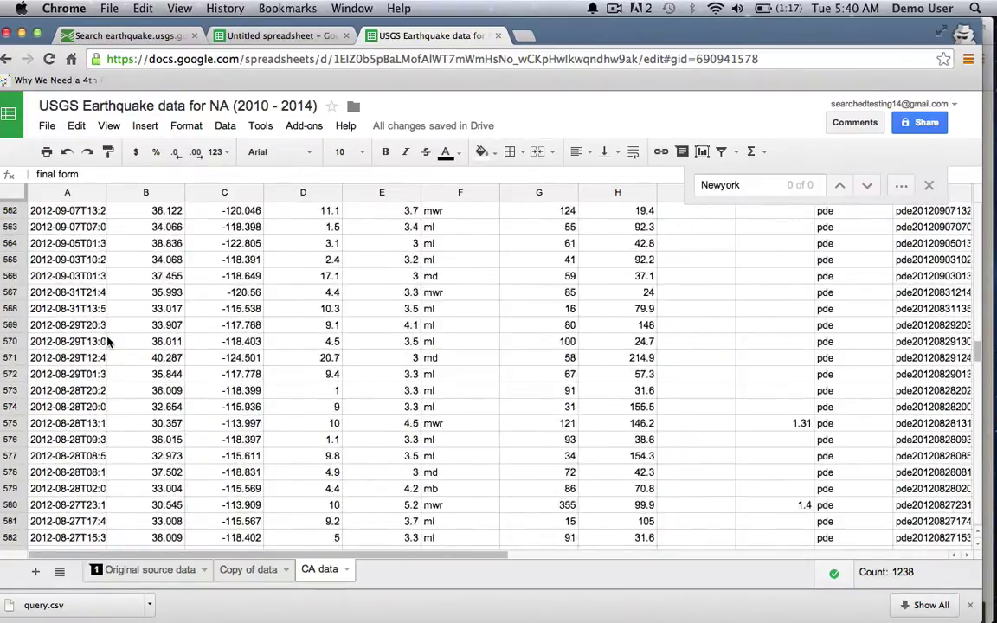
pyautogui.scroll(20, 108, 341)
pyautogui.scroll(20, 108, 341)
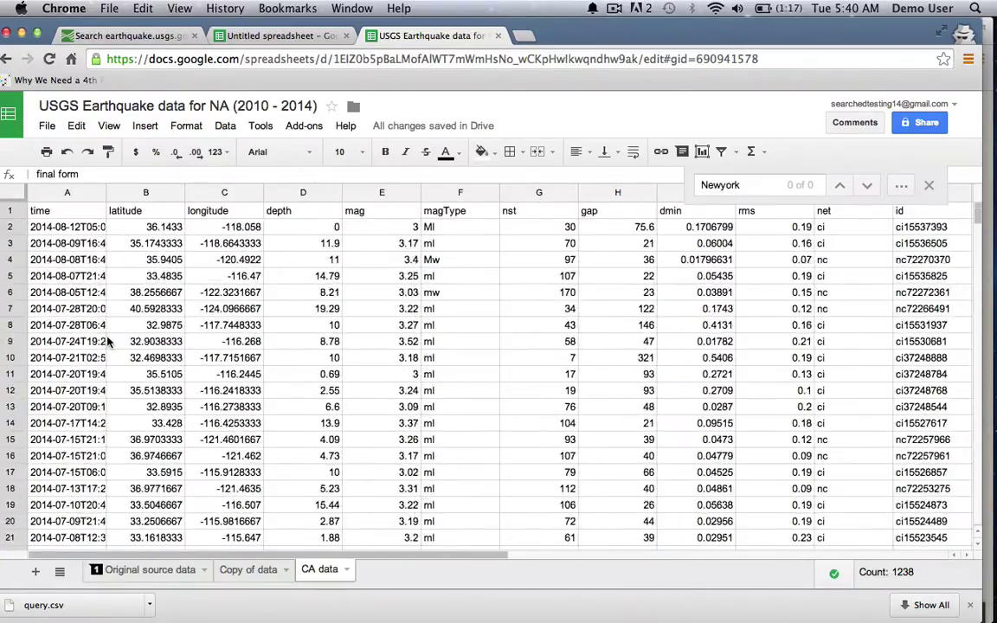
# Add the header "year" in cell P1, the first empty column after final form
pyautogui.hscroll(10, 468, 281)
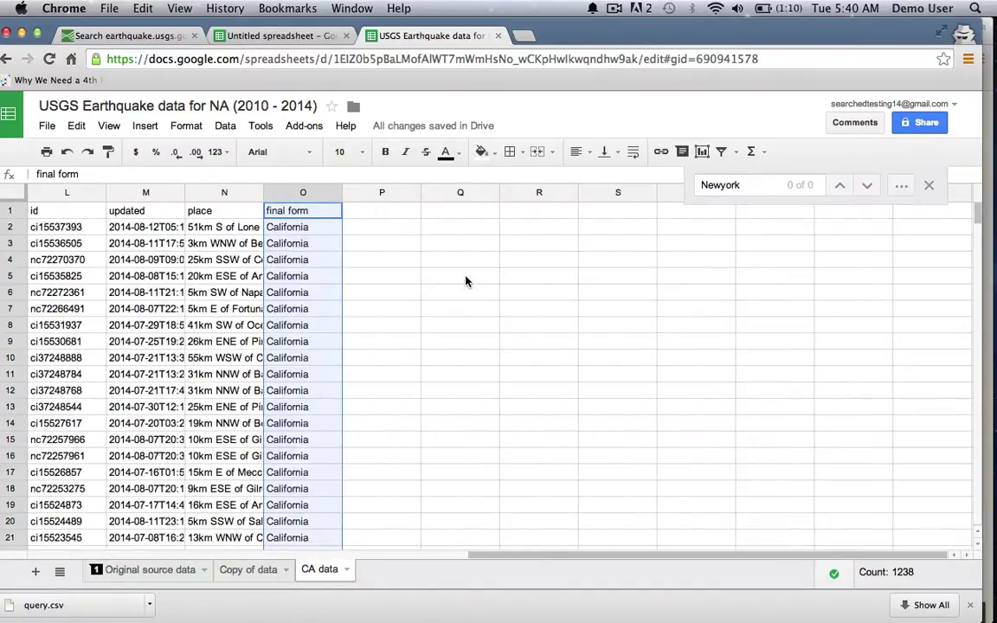
pyautogui.click(393, 212)
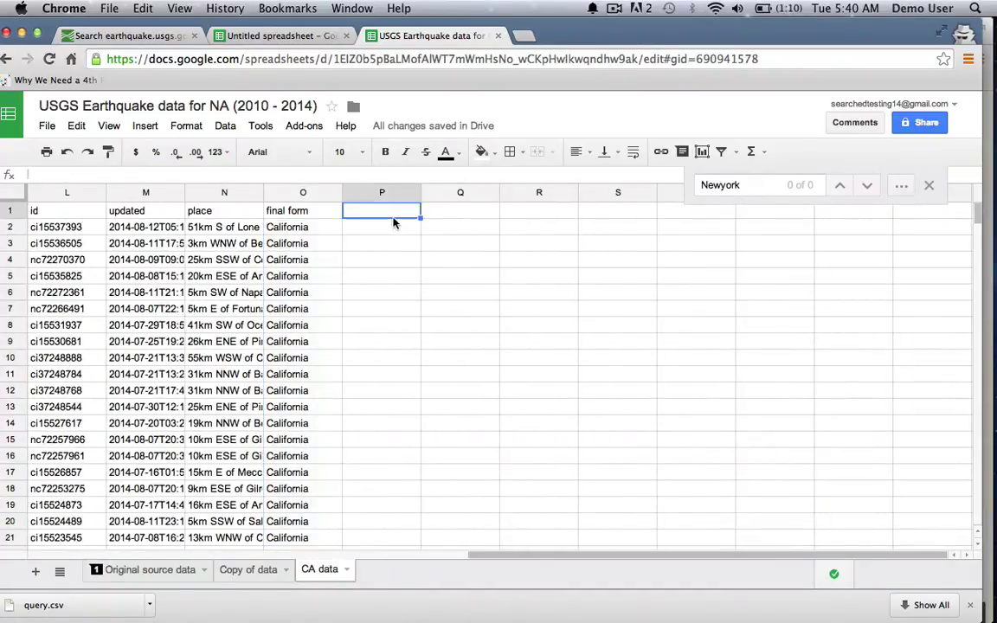
pyautogui.write('yt')
pyautogui.write('ear')
pyautogui.press('Return')
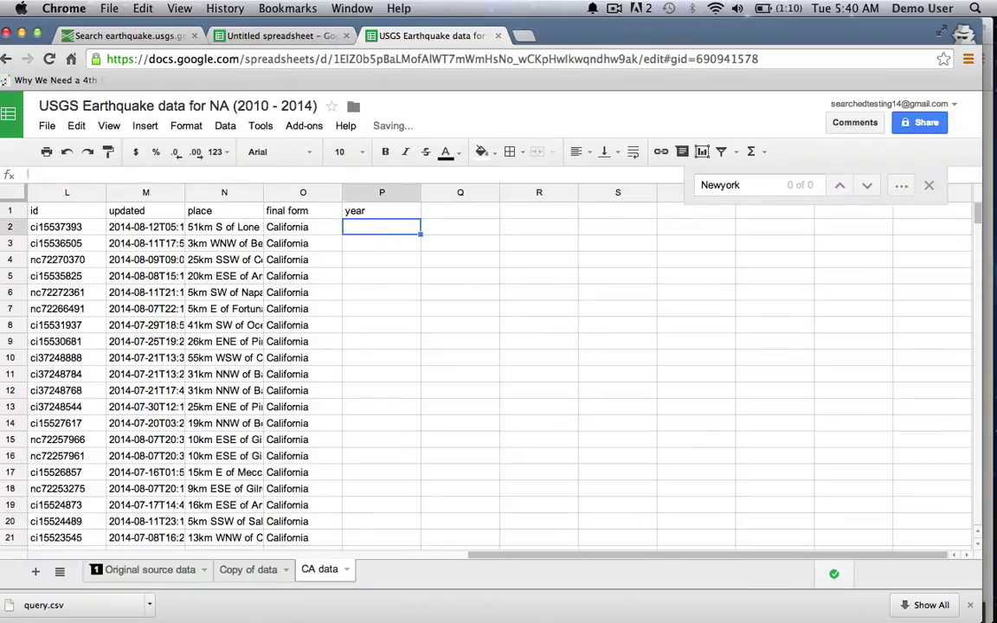
# Enter the formula =left(A2, 4) in P2 to extract the year from the time column
pyautogui.write('=left(')
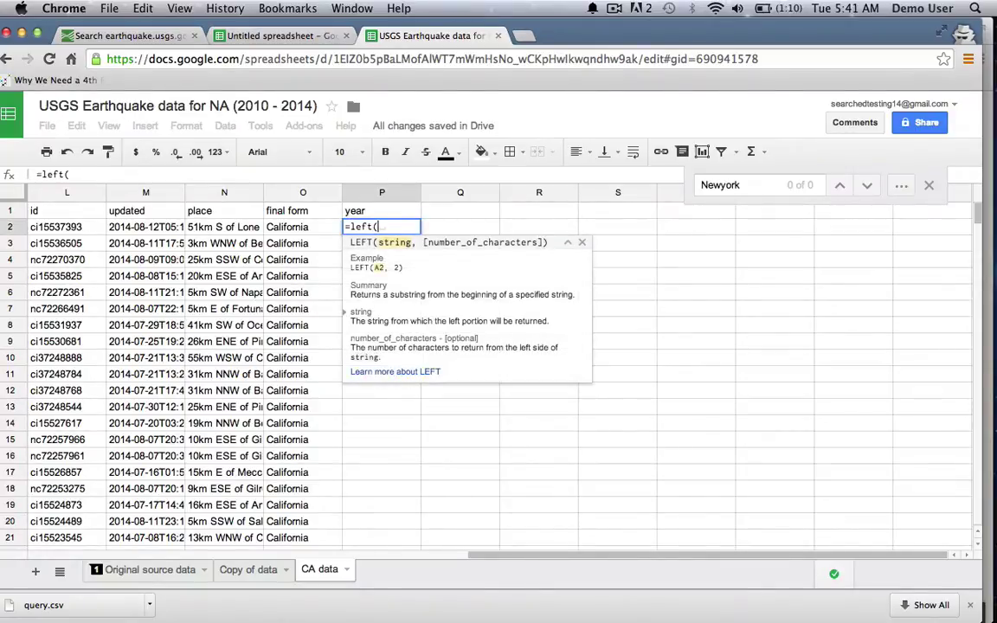
pyautogui.hscroll(-10, 168, 247)
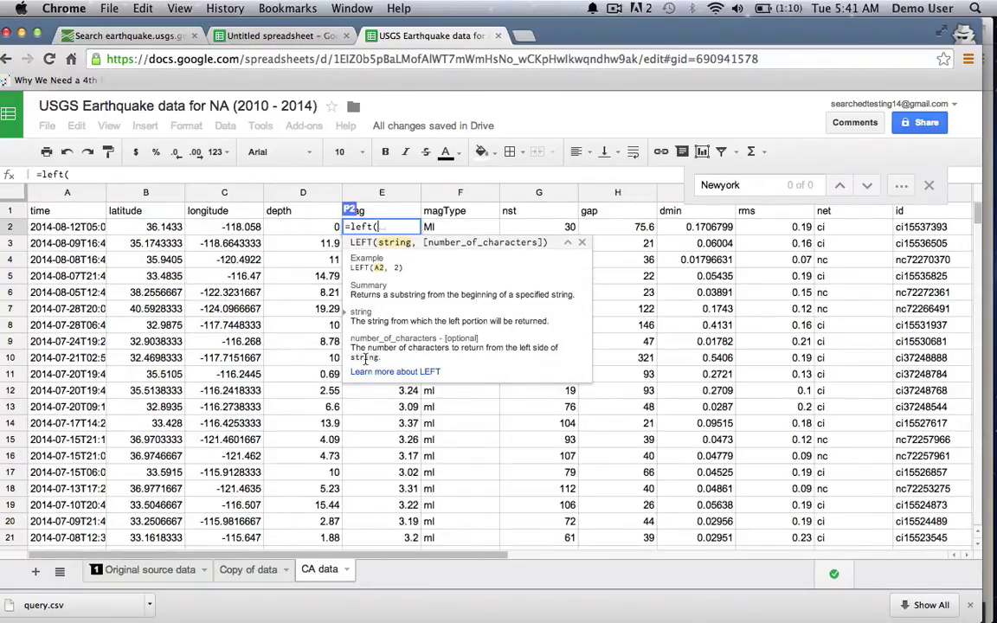
pyautogui.hscroll(10, 381, 445)
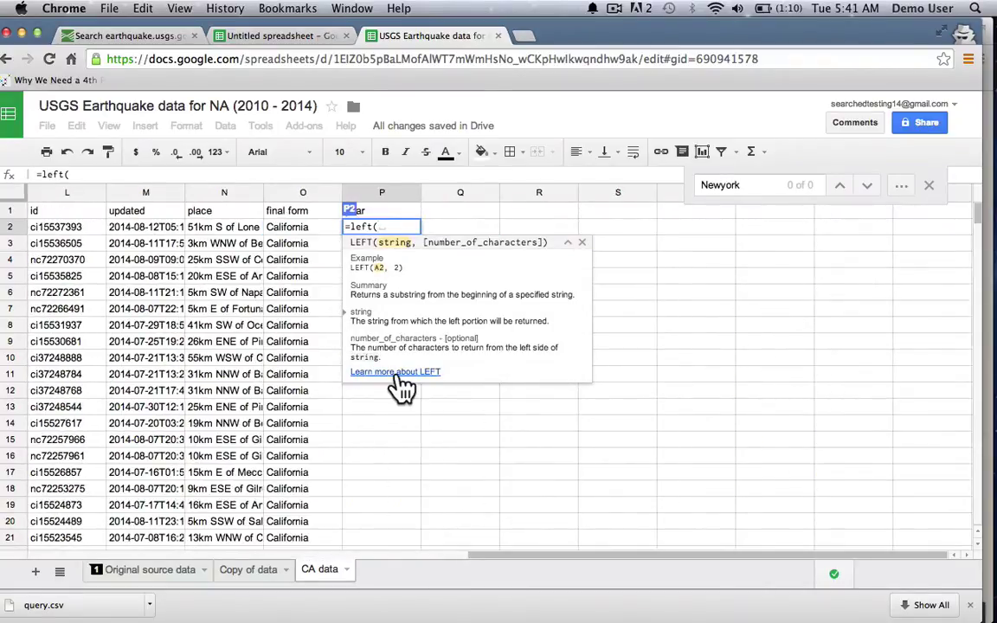
pyautogui.write('A2')
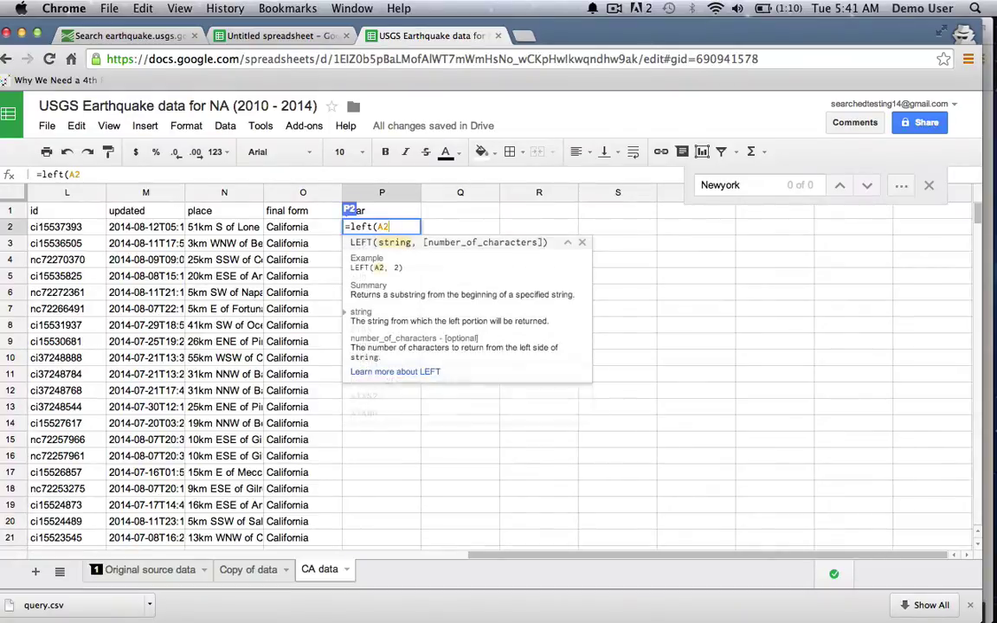
pyautogui.write(', ')
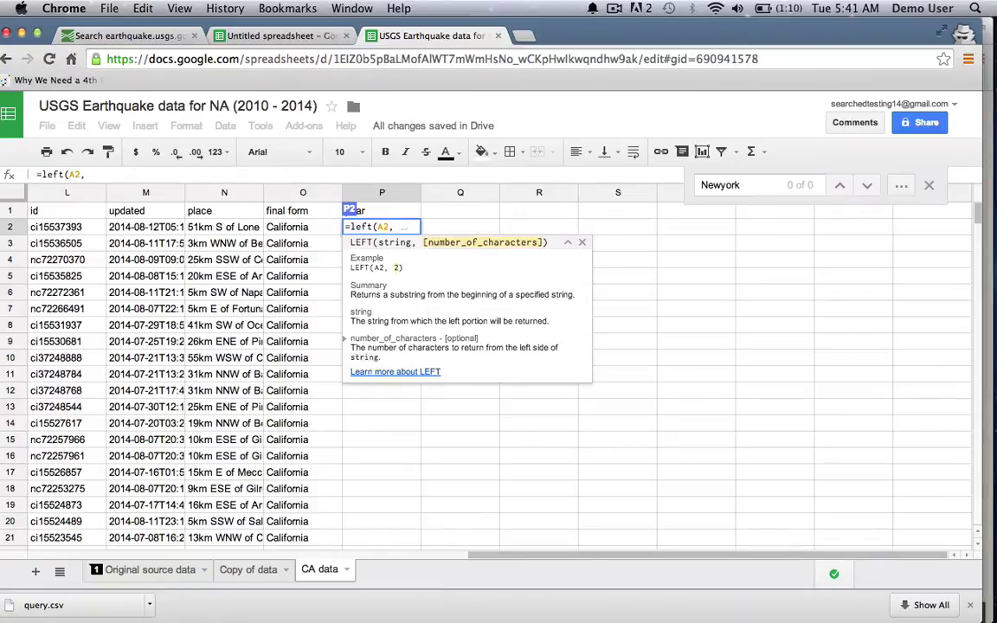
pyautogui.write('4)')
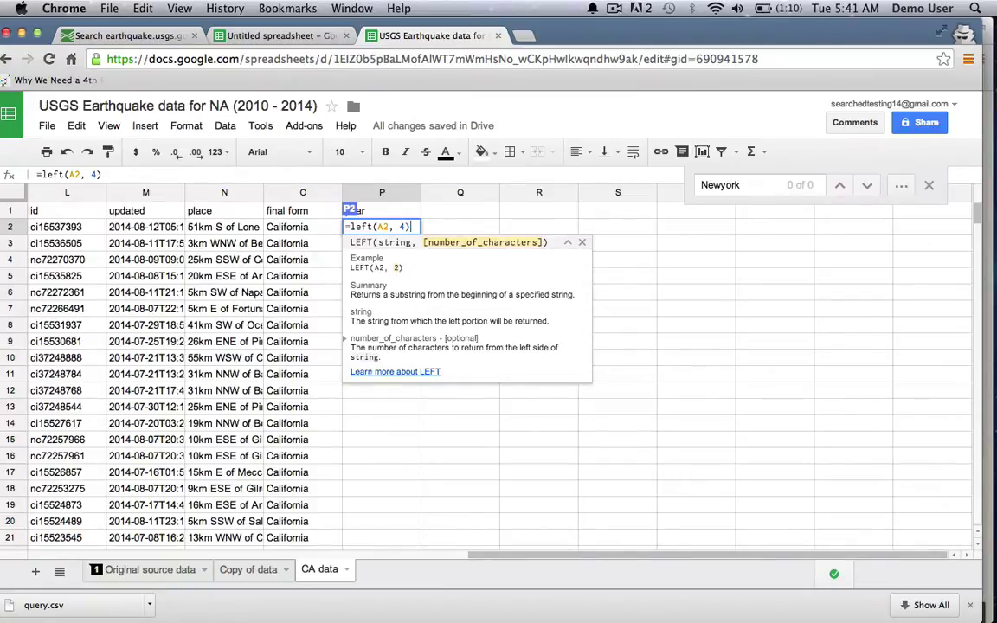
pyautogui.press('Return')
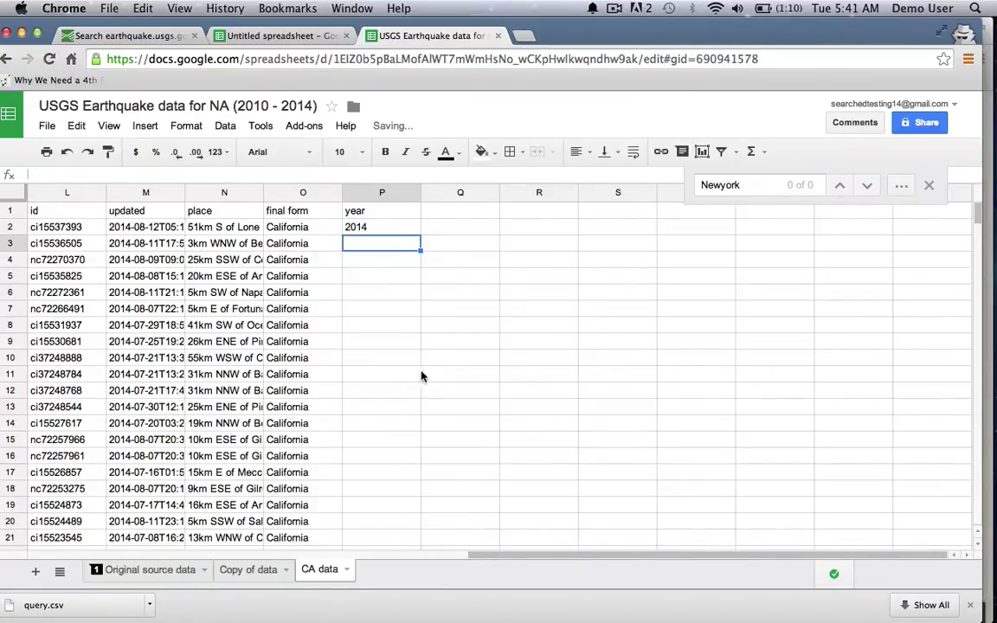
# Fill the year formula from P2 down to the last data row, P1238
pyautogui.click(378, 227)
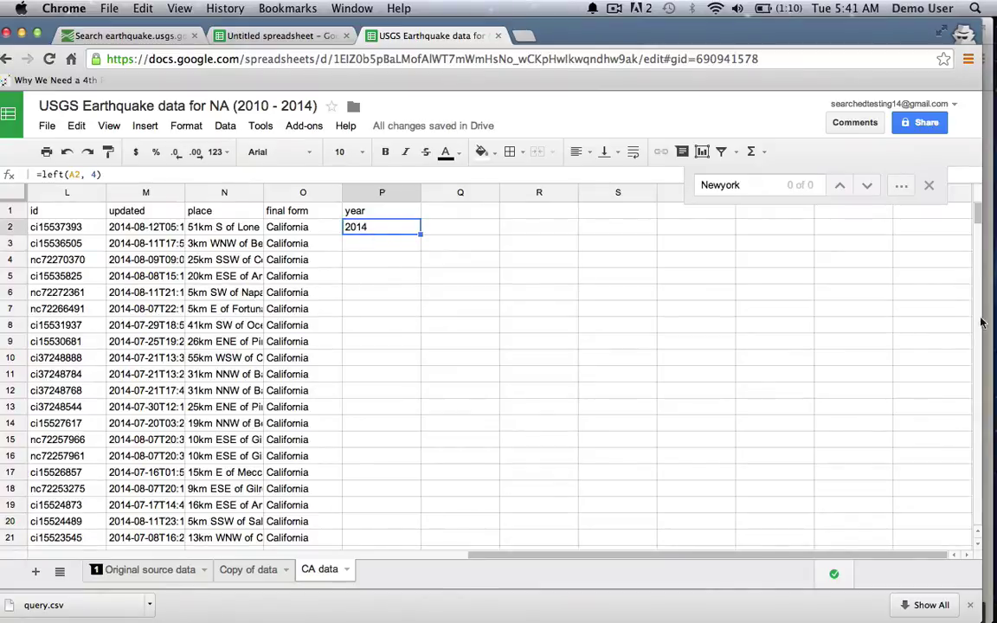
pyautogui.scroll(-20, 796, 508)
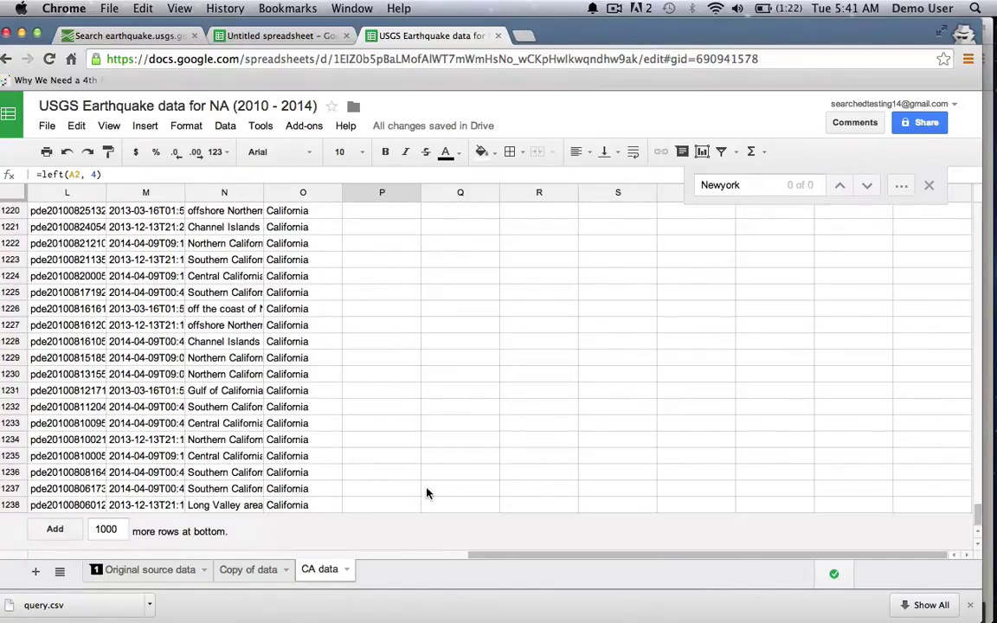
pyautogui.keyDown('shift'); pyautogui.click(391, 505); pyautogui.keyUp('shift')
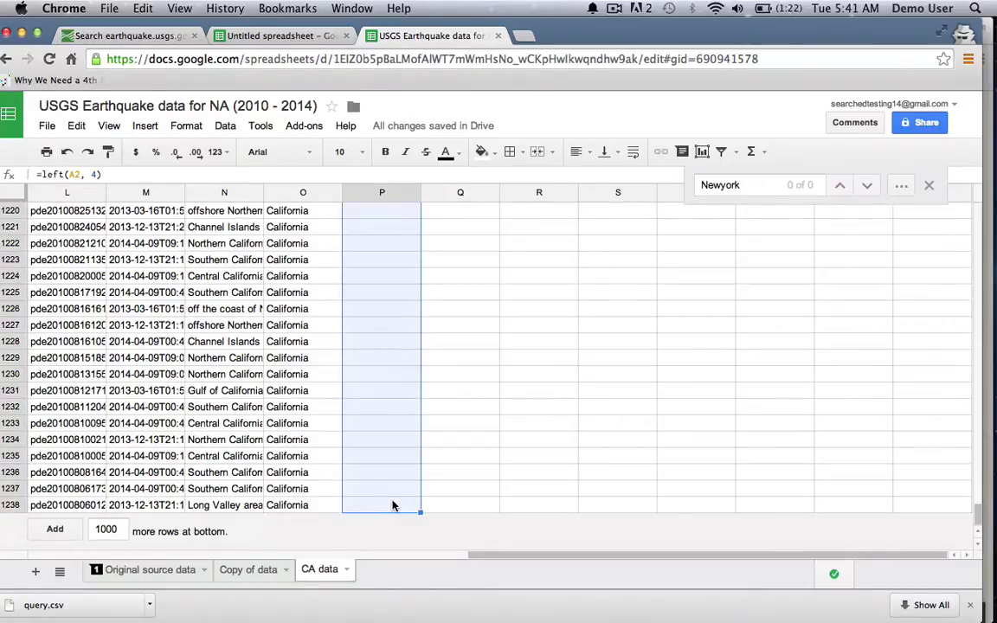
pyautogui.hotkey('ctrl', 'd')
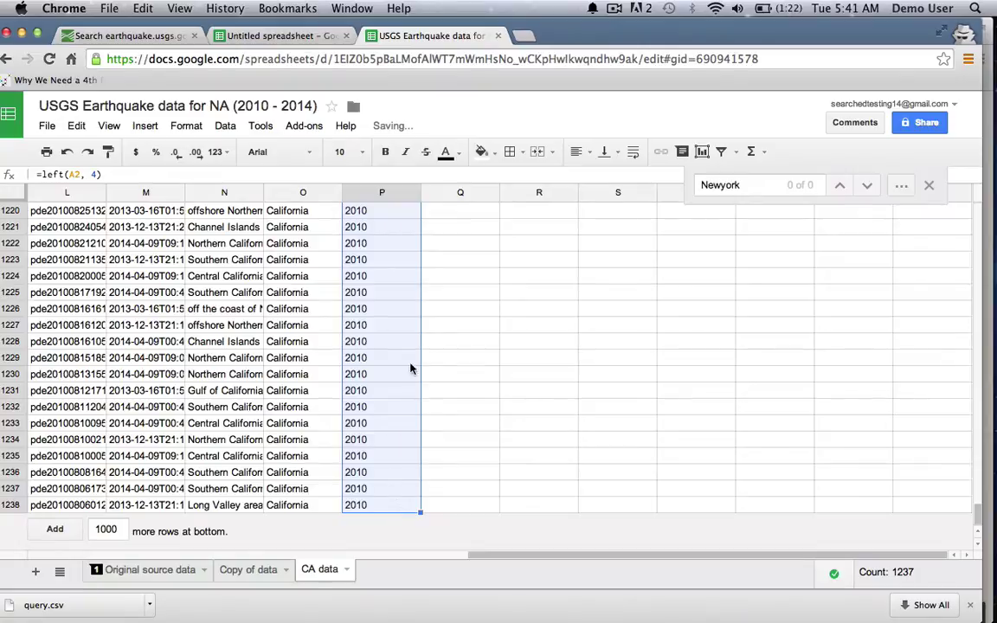
# Review the extracted years from the last data row back up to the header row
pyautogui.scroll(15, 376, 320)
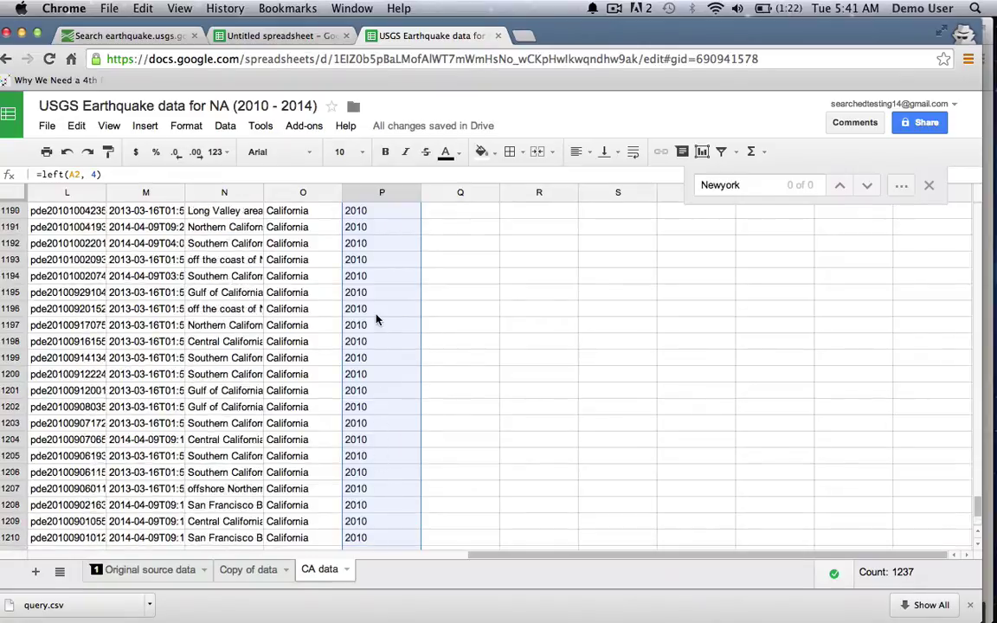
pyautogui.scroll(20, 376, 320)
pyautogui.hscroll(-2, 376, 320)
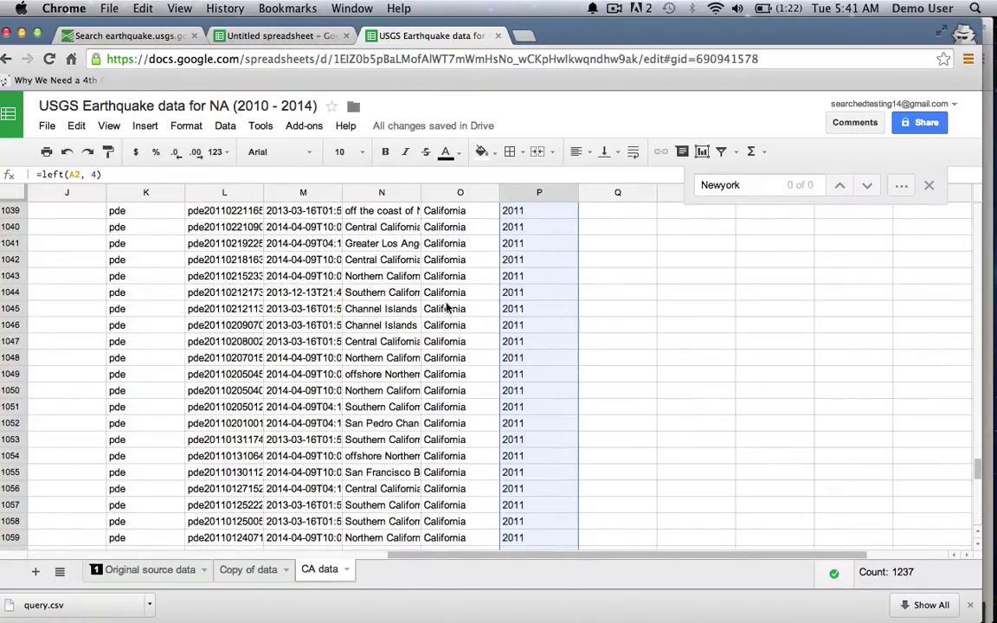
pyautogui.scroll(20, 527, 288)
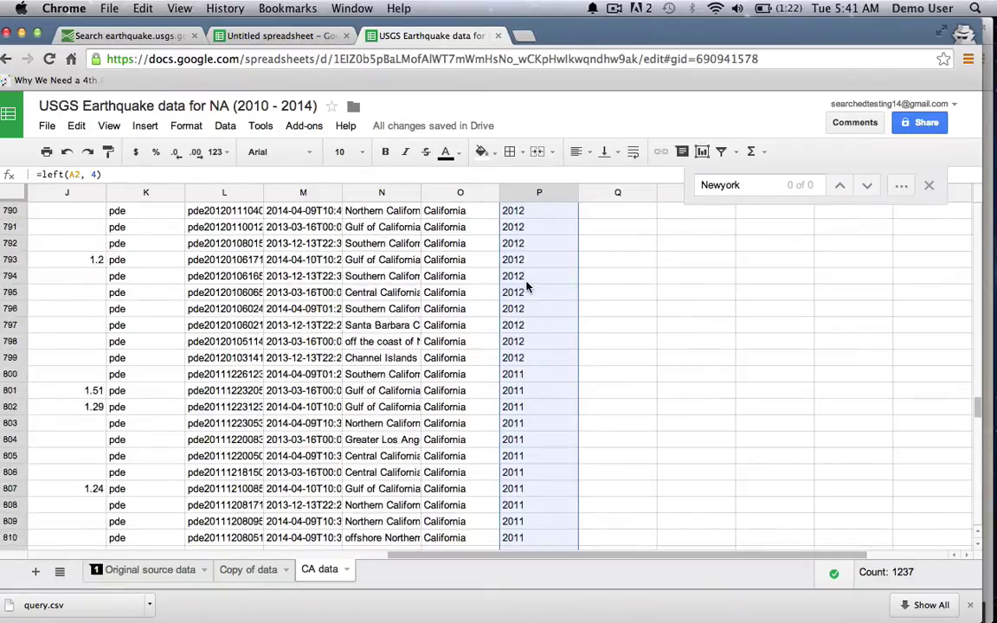
pyautogui.scroll(20, 527, 287)
pyautogui.hscroll(-1, 527, 287)
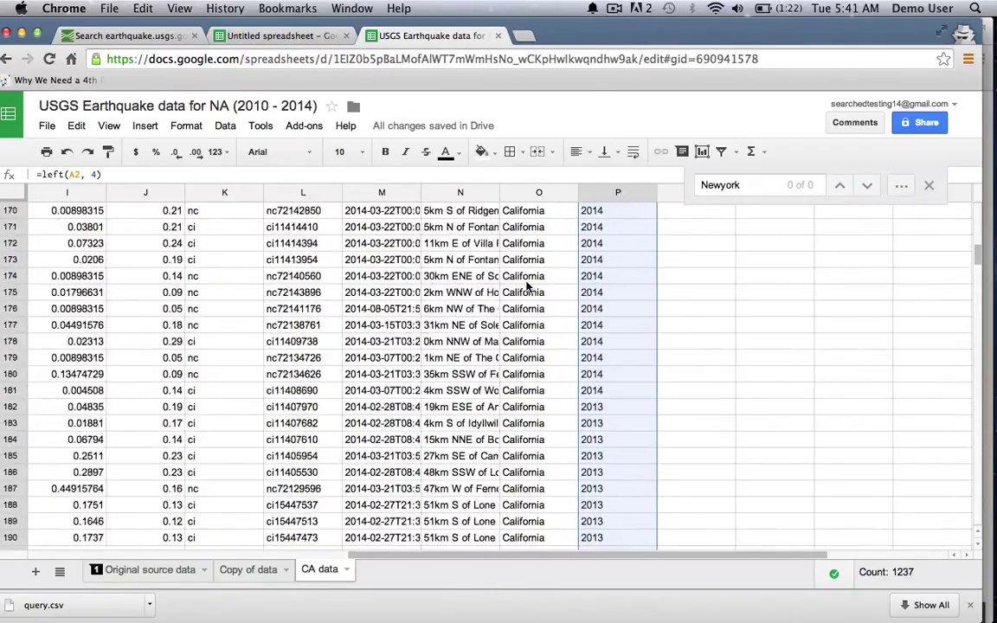
pyautogui.scroll(15, 527, 287)
pyautogui.hscroll(3, 560, 277)
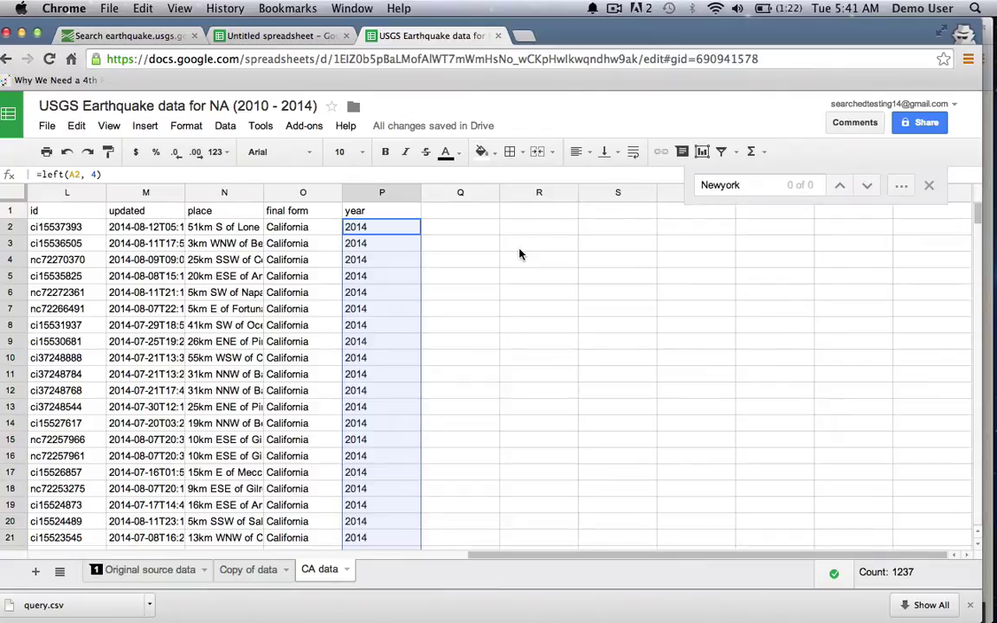
# Enter the header "year earthquakes" in cell Q1, beside the year column
pyautogui.click(474, 230)
pyautogui.click(471, 216)
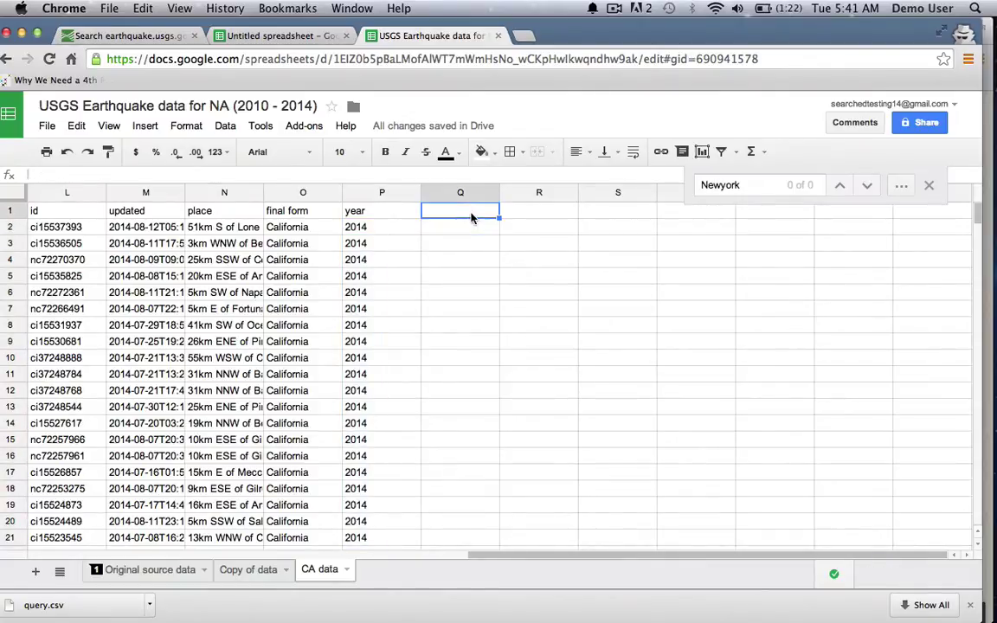
pyautogui.write('year')
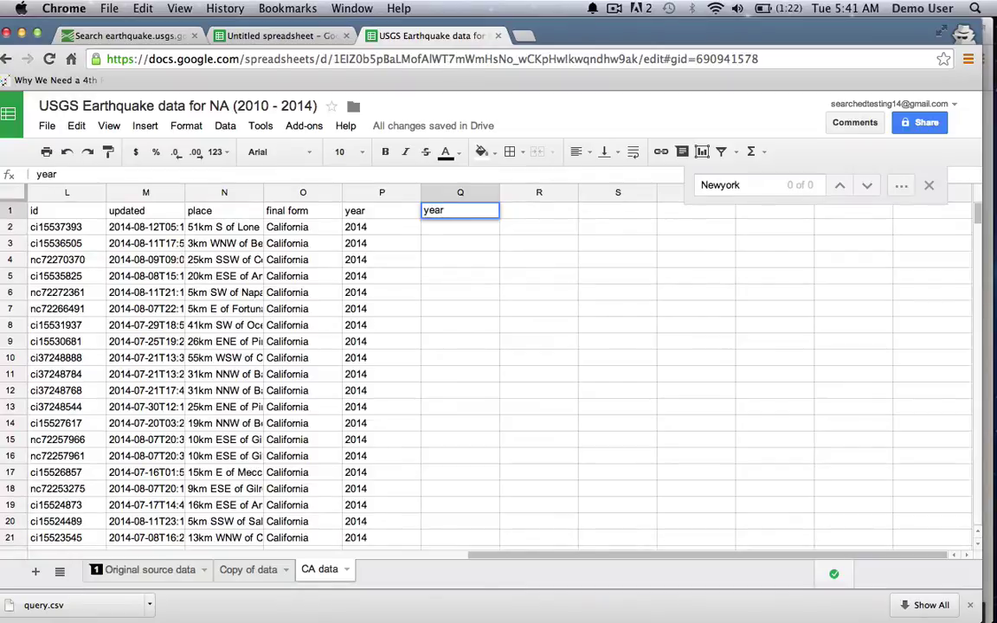
pyautogui.write(' earthquakes')
pyautogui.press('Return')
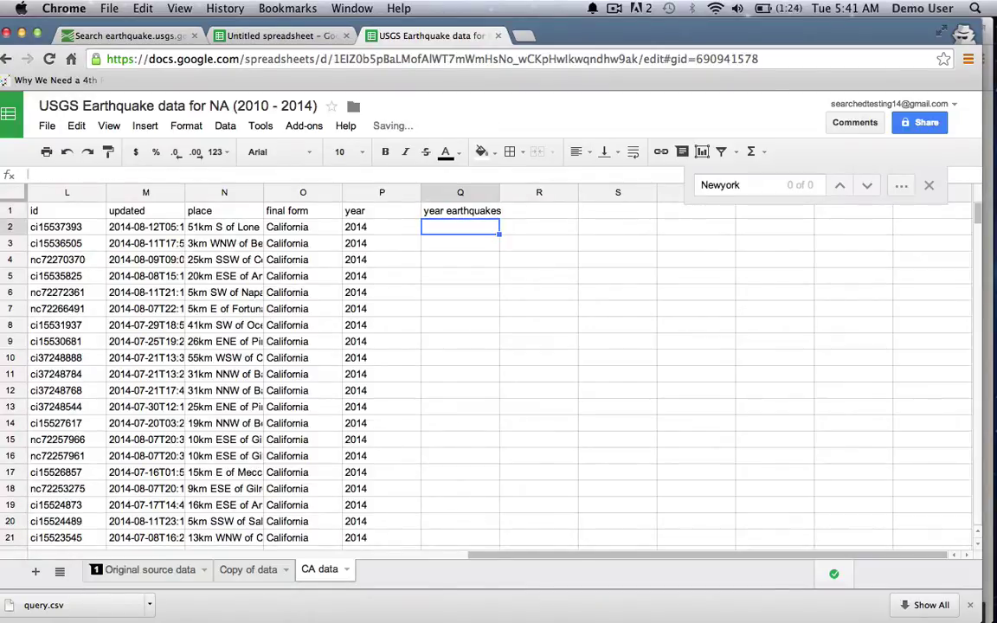
# List the years 2014, 2013, 2012, 2011 and 2010 in cells Q2 to Q6 under the "year earthquakes" header
pyautogui.write('2014')
pyautogui.press('Return')
pyautogui.write('2013')
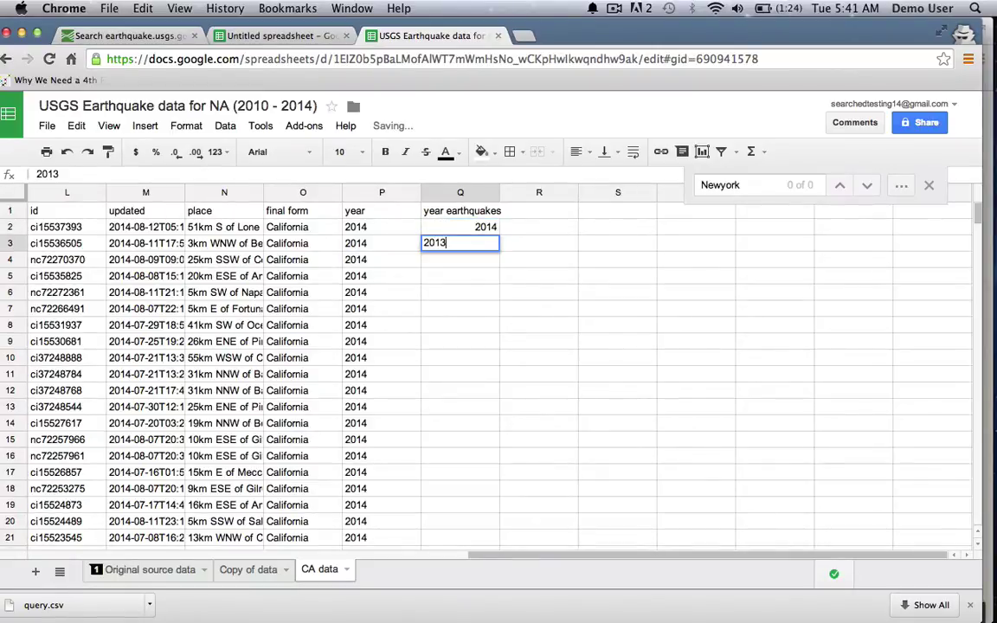
pyautogui.press('Return')
pyautogui.write('2012')
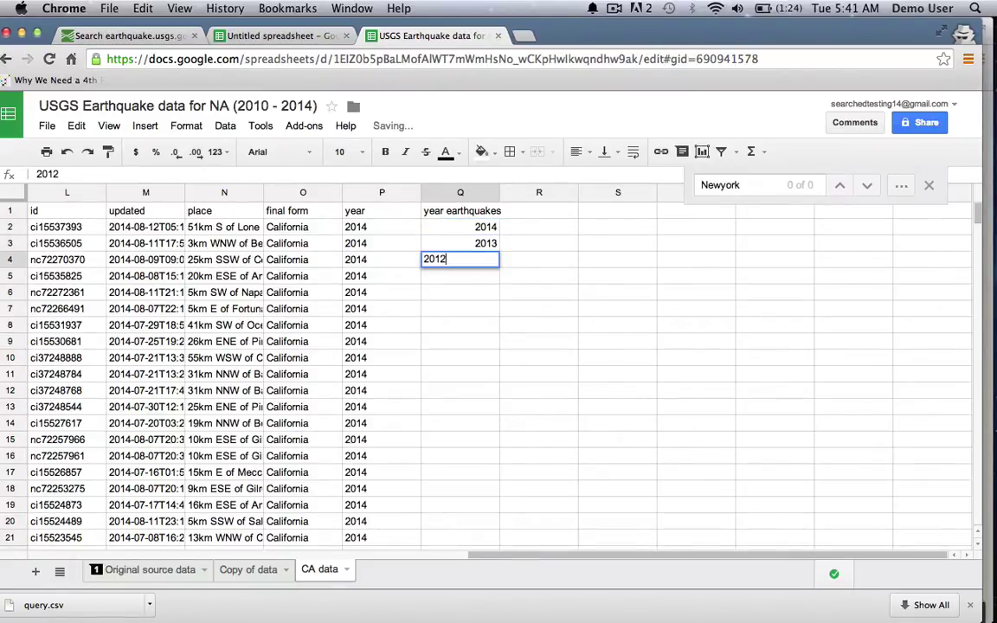
pyautogui.press('Return')
pyautogui.write('2011')
pyautogui.press('Return')
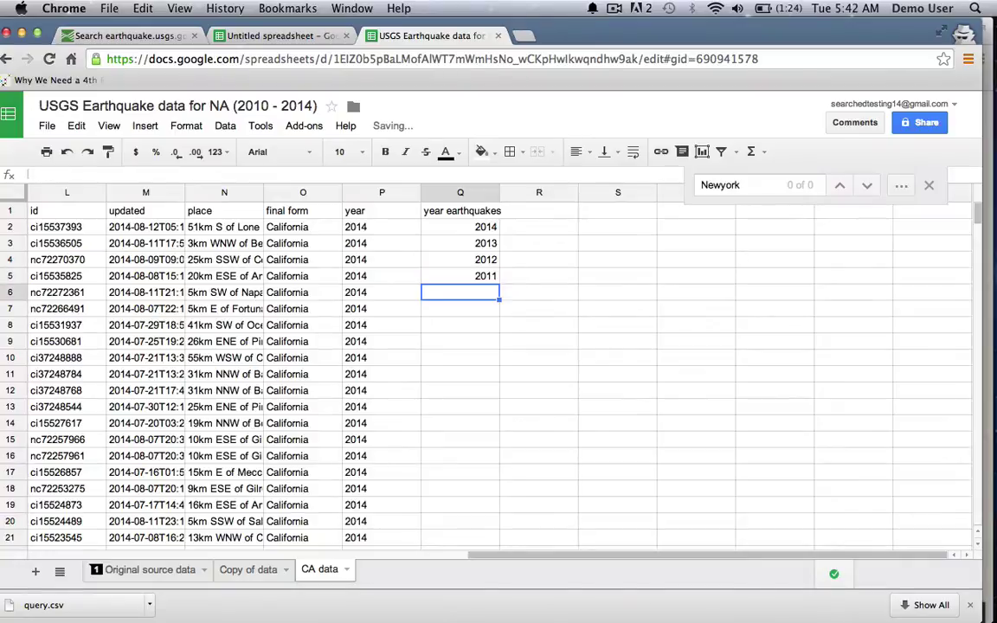
pyautogui.write('2010')
pyautogui.press('Return')
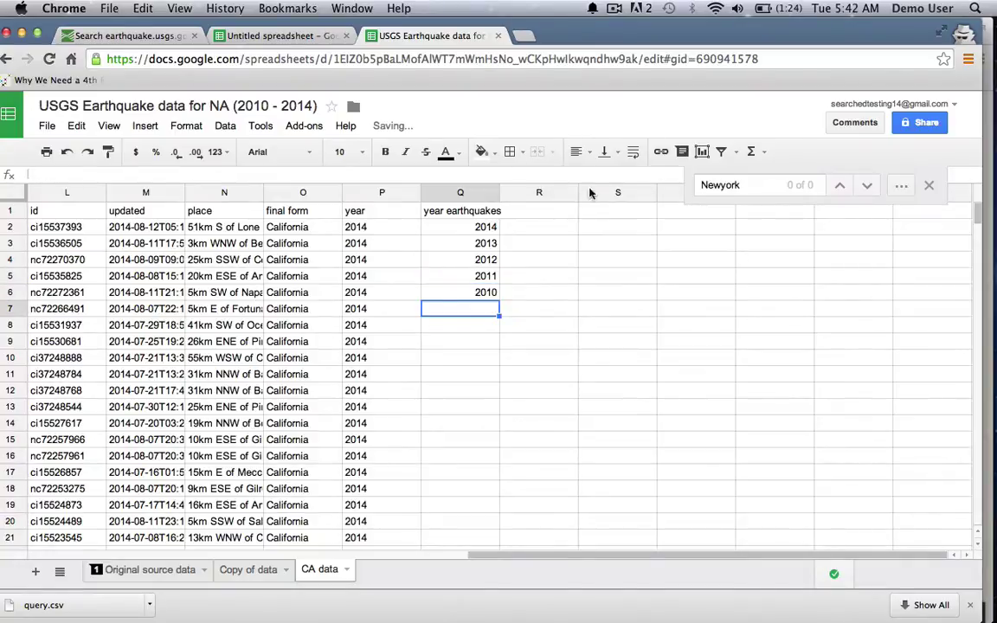
# Enter the formula =countif(P1:p4000, "2014") in R2 to count the 2014 earthquakes
pyautogui.click(545, 227)
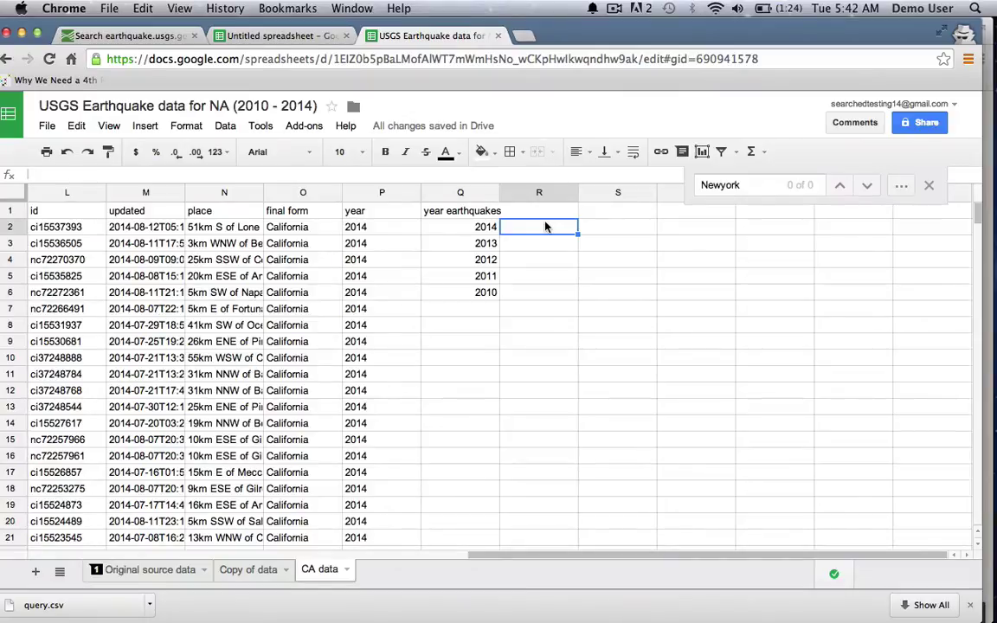
pyautogui.write('=')
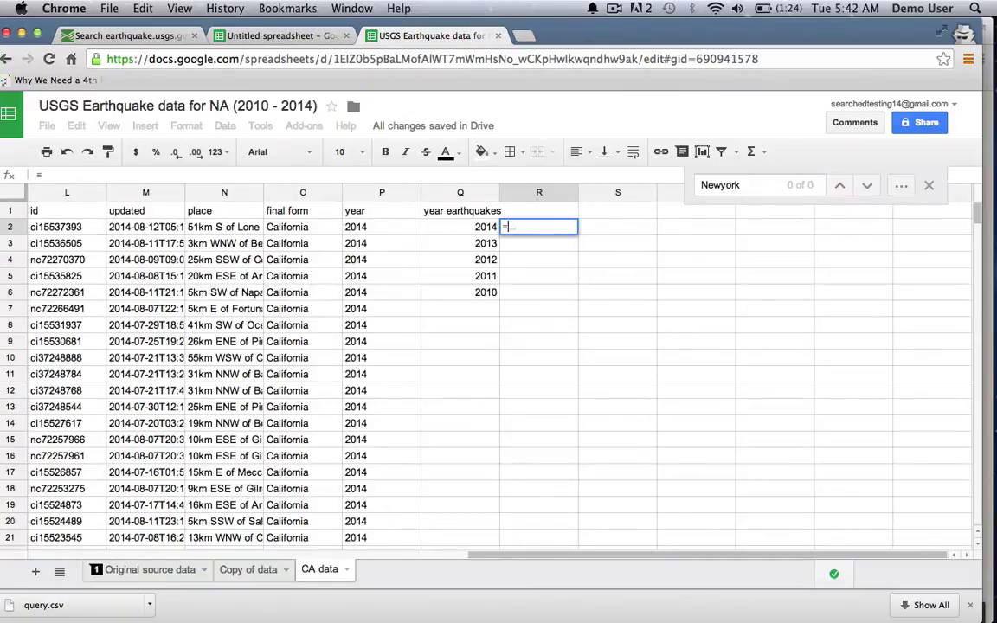
pyautogui.write('countif(')
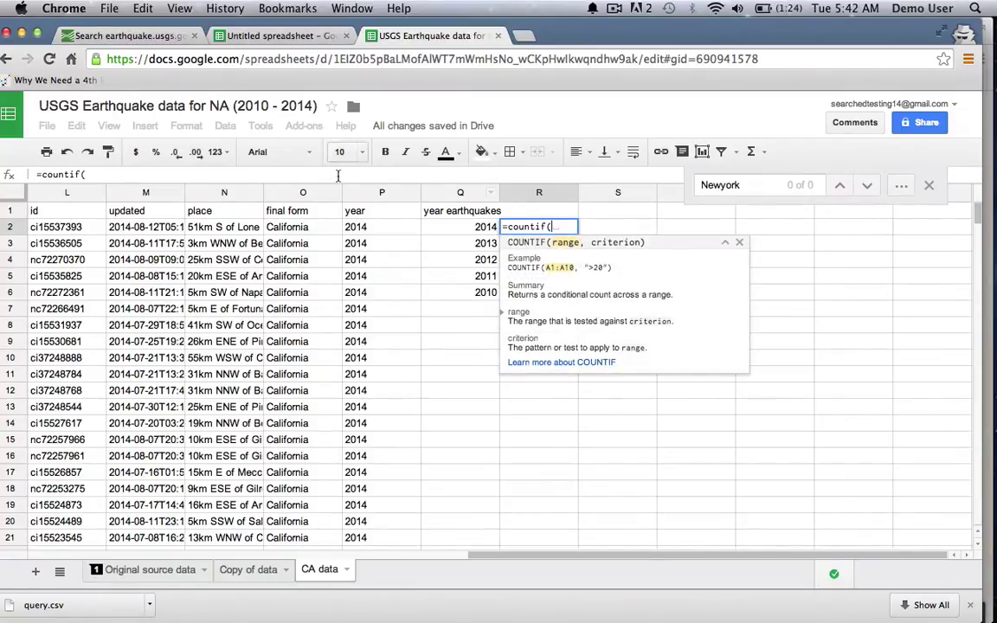
pyautogui.write('P1:p')
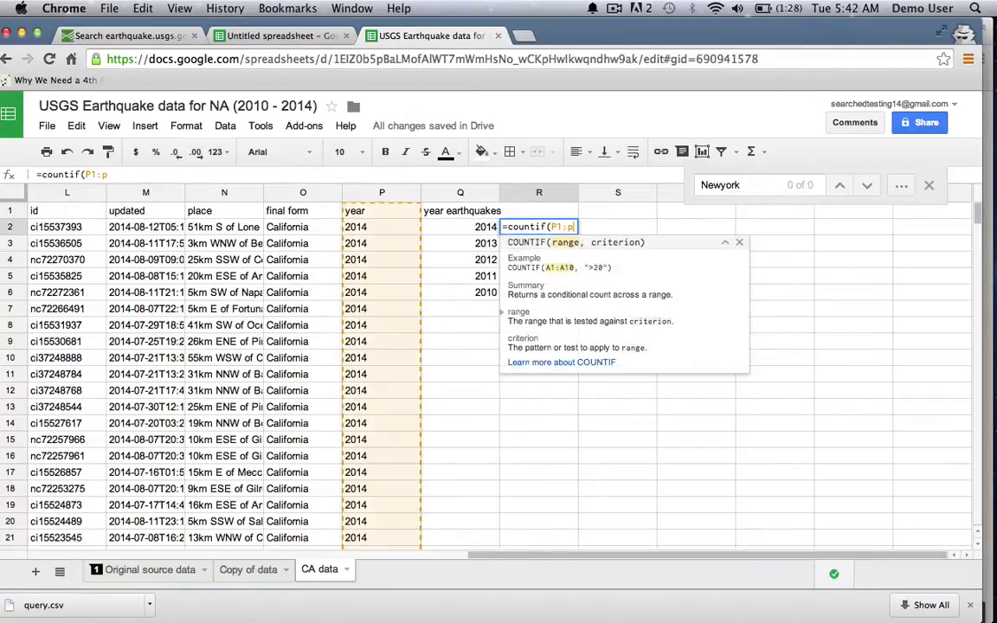
pyautogui.write('4000')
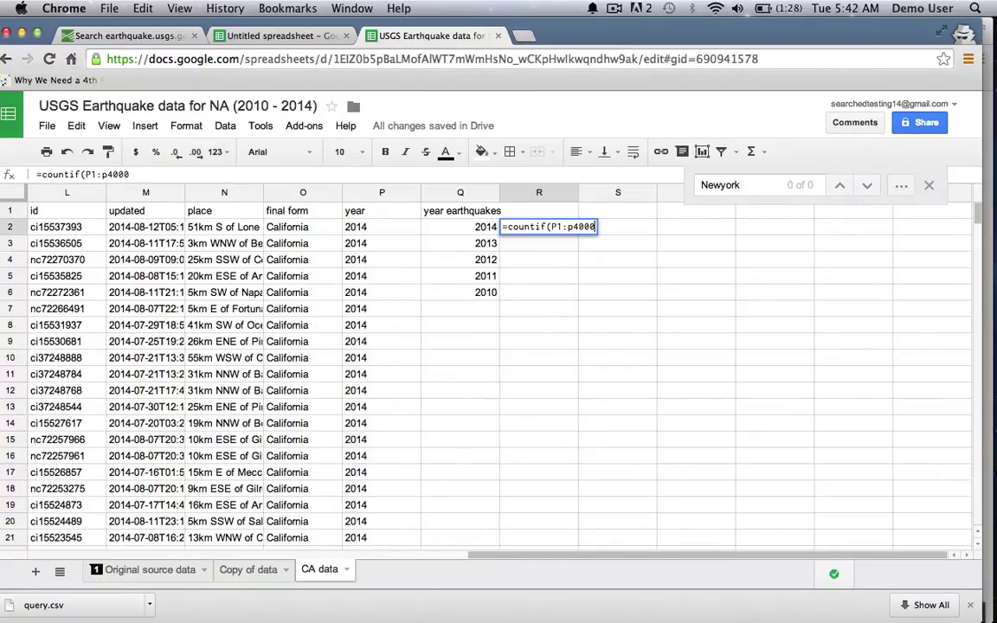
pyautogui.write(', ')
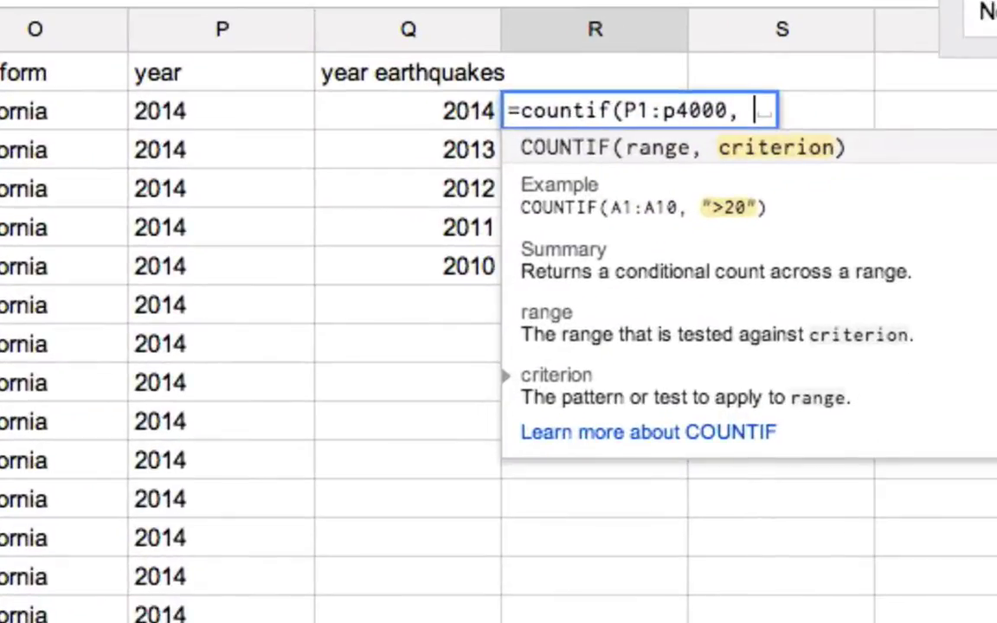
pyautogui.write('"2014')
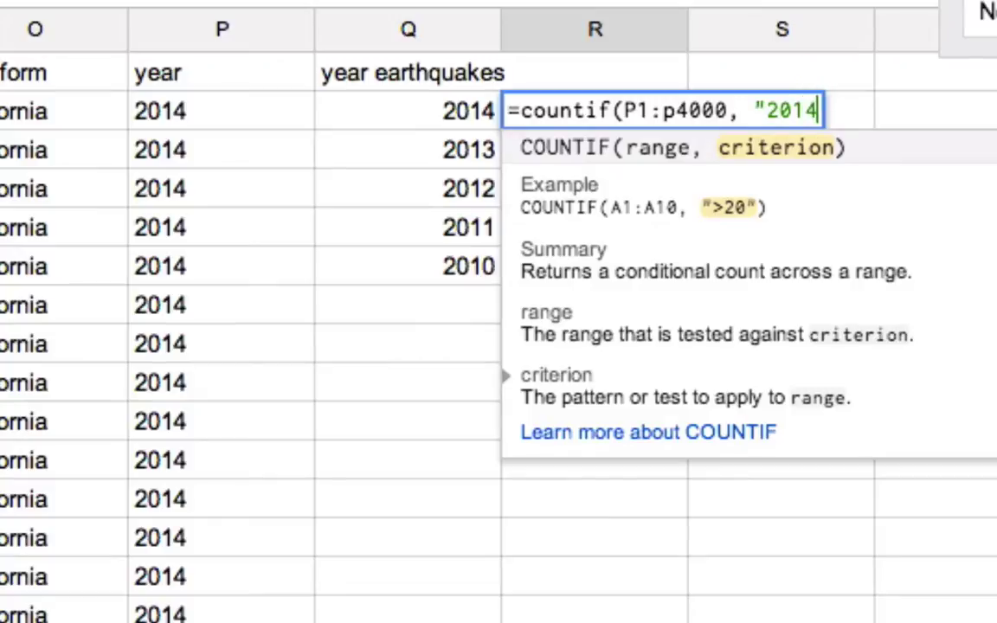
pyautogui.write('"')
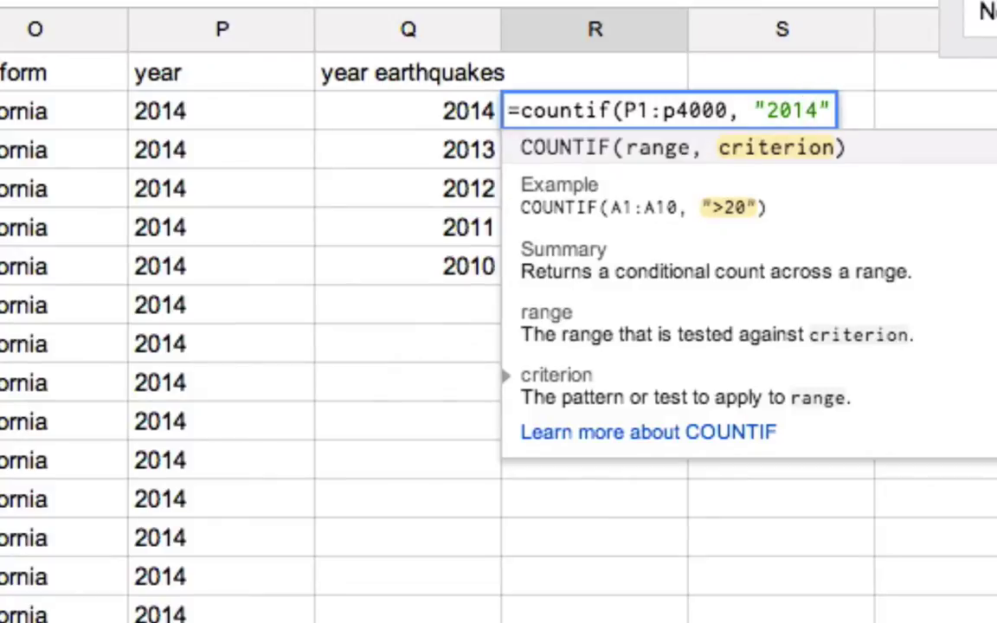
pyautogui.write(')')
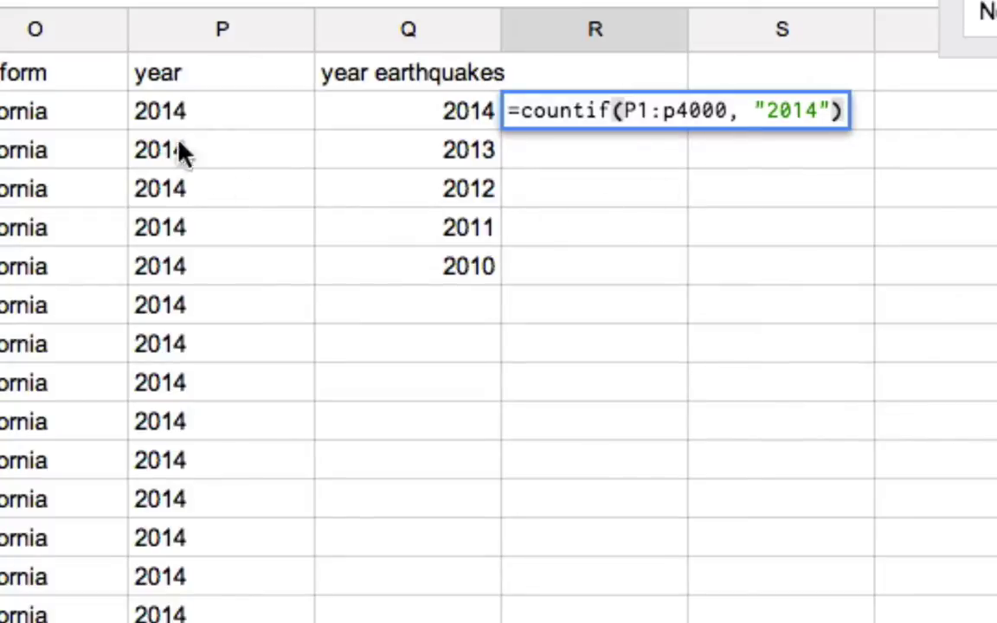
pyautogui.press('Return')
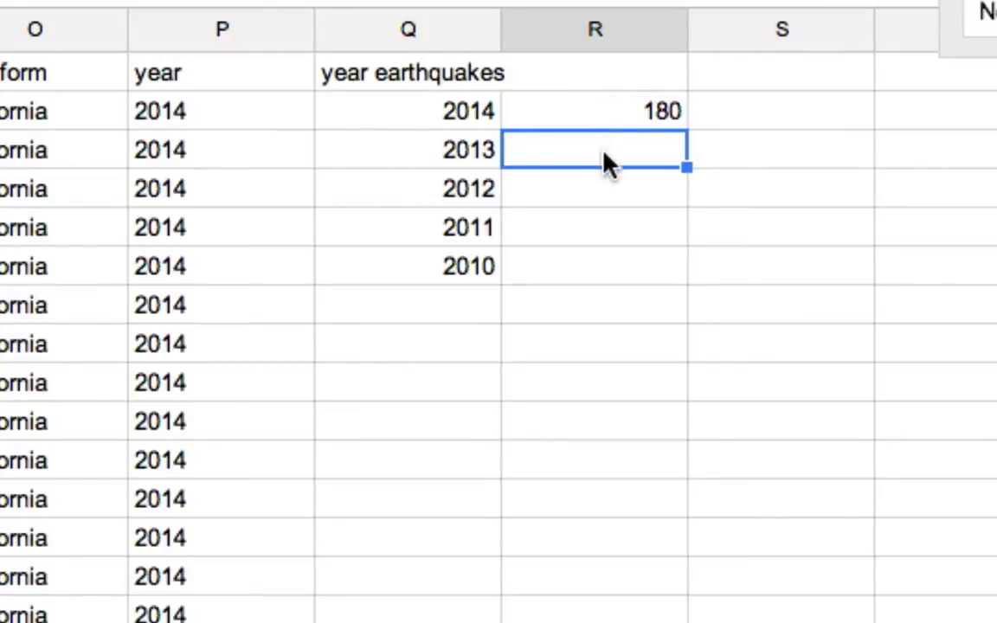
# Enter the formula =countif(P2:P3000, "2013") in R3 to count the 2013 earthquakes
pyautogui.write('=countif')
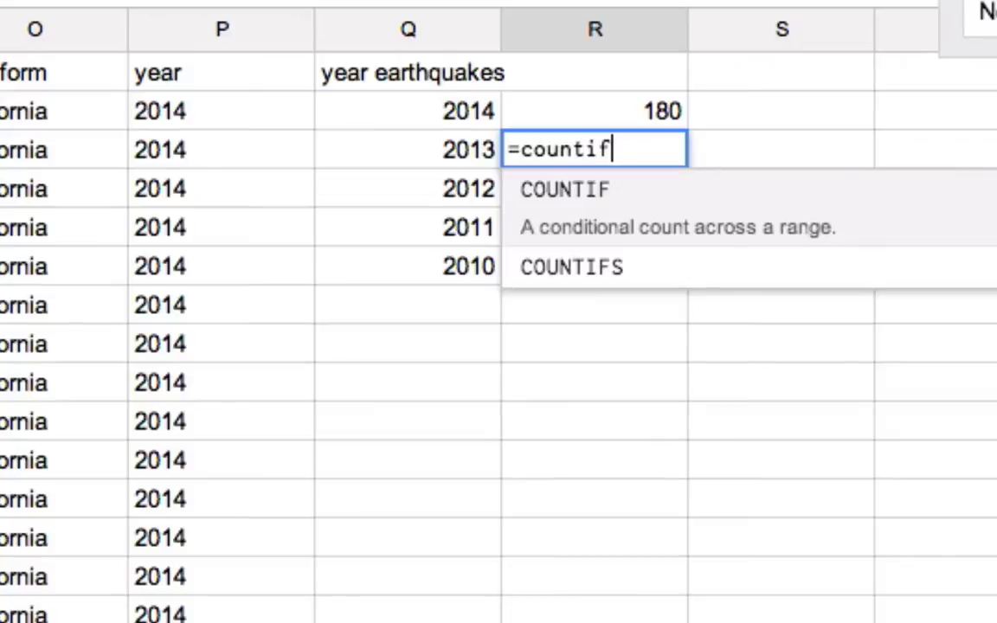
pyautogui.write('(')
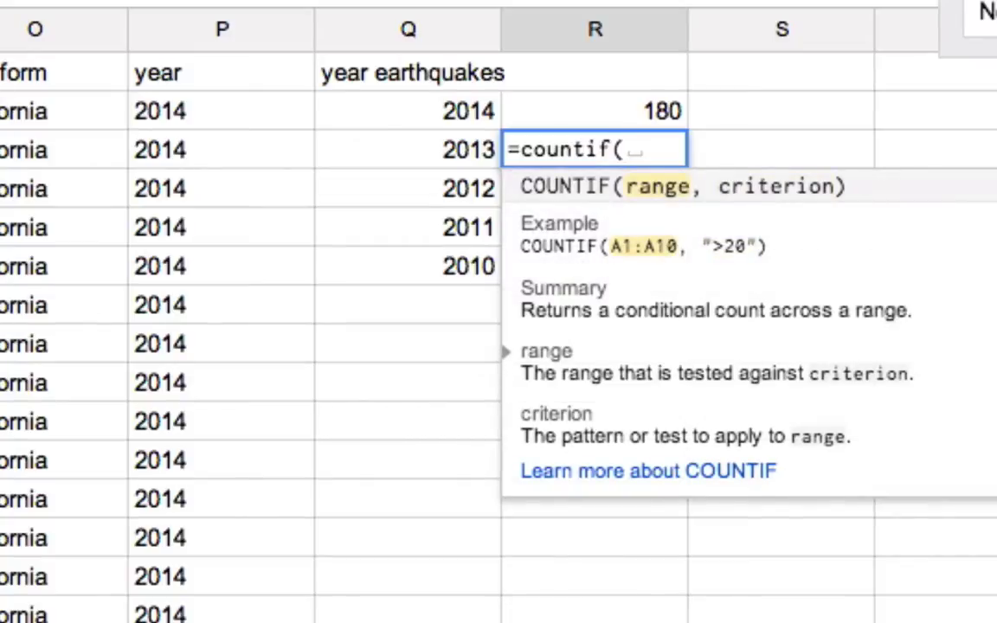
pyautogui.write('P2')
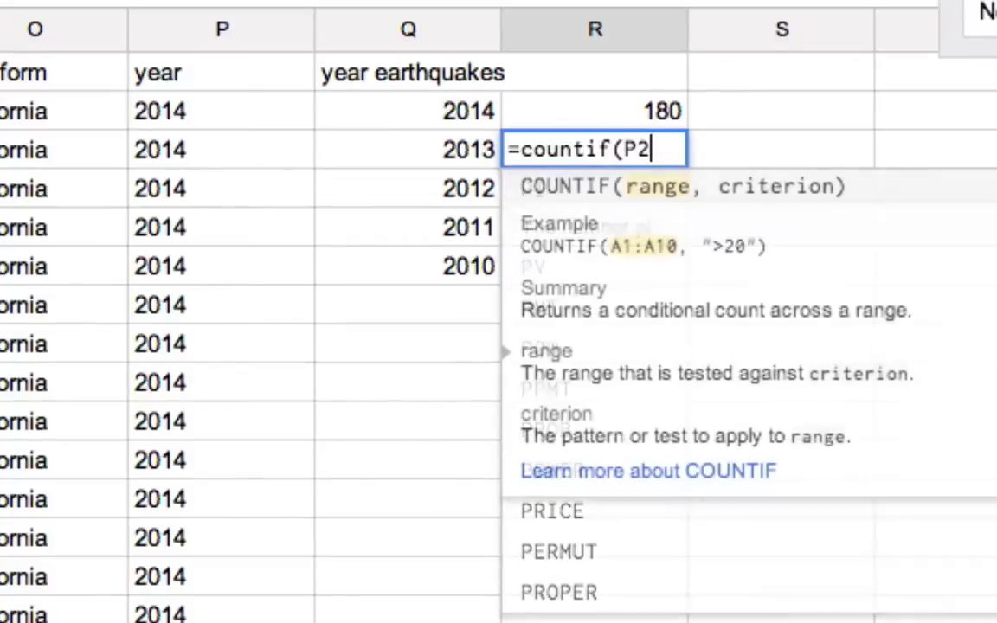
pyautogui.write(':pP')
pyautogui.press('BackSpace')
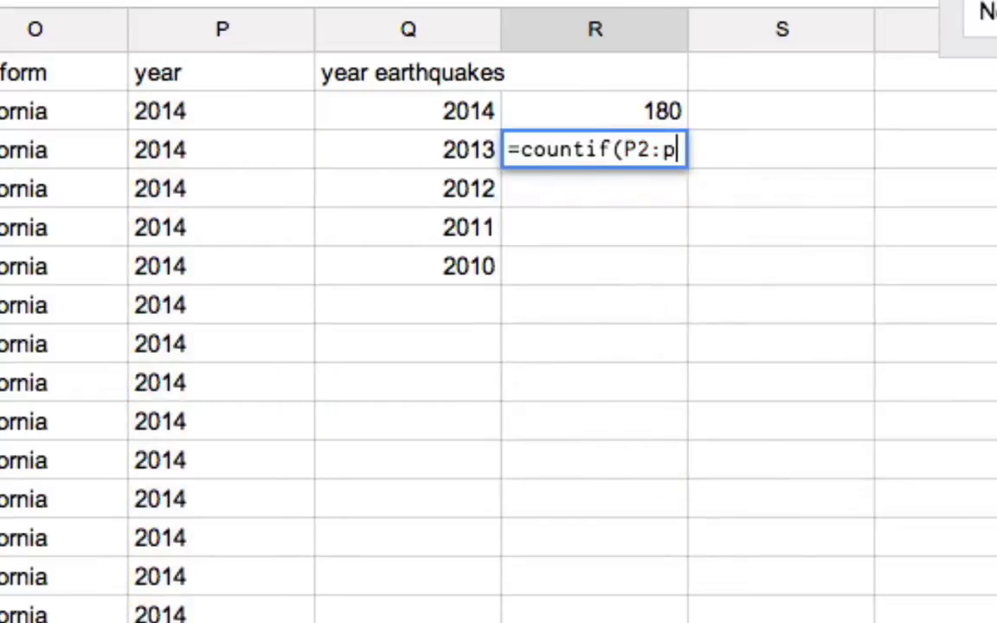
pyautogui.write('300')
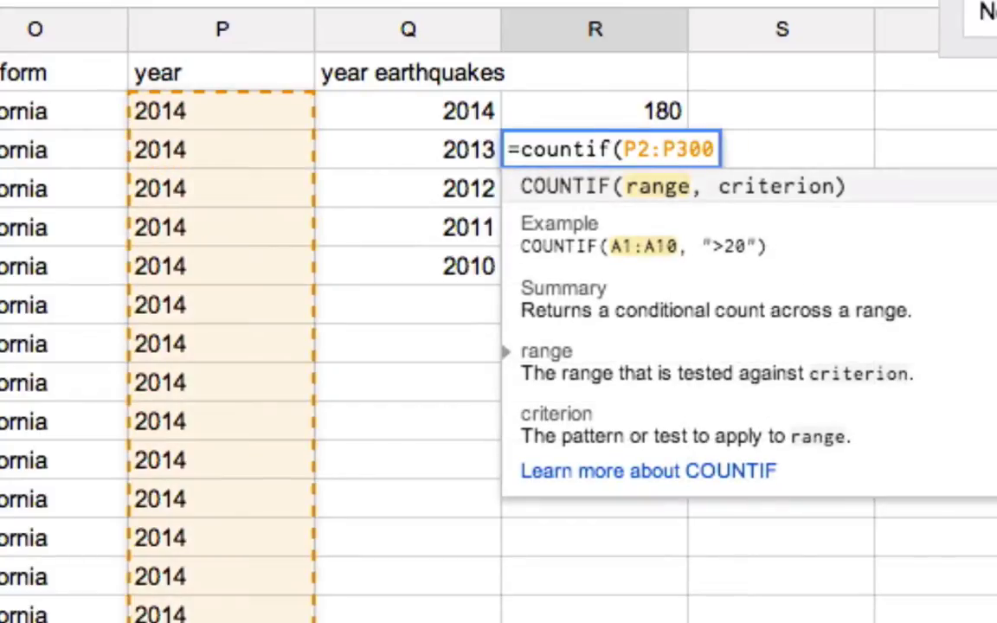
pyautogui.write('0, ')
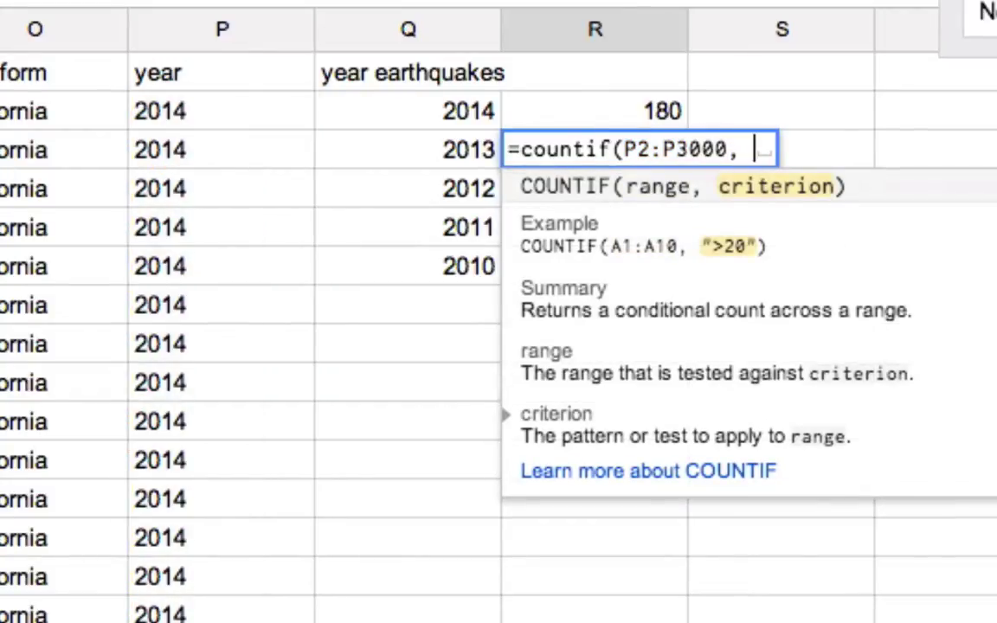
pyautogui.write('"2013")')
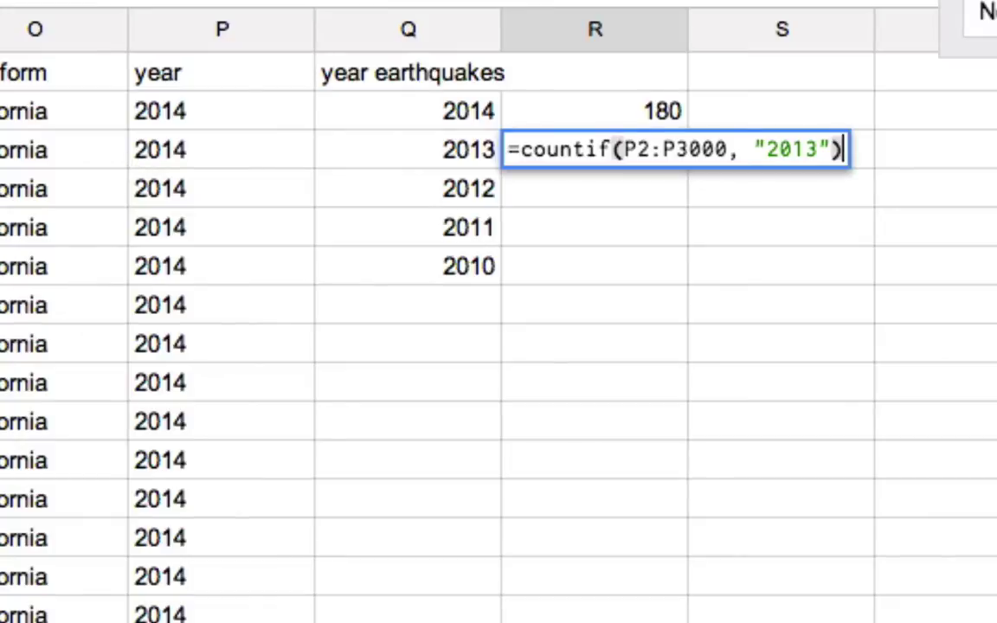
pyautogui.press('Return')
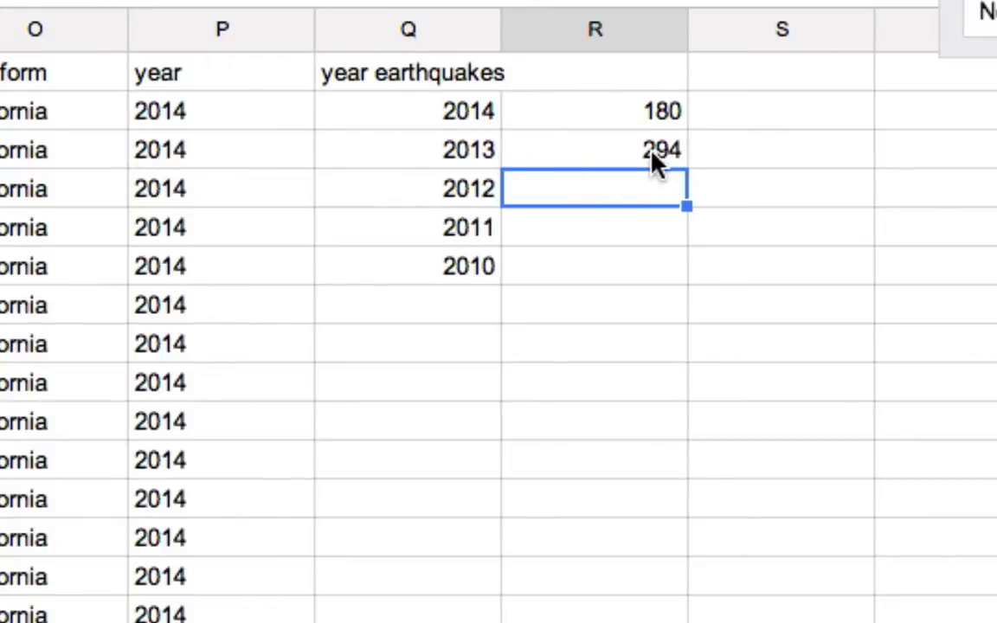
# Fill the COUNTIF formula from R3 down to R6, beside the remaining years
pyautogui.moveTo(651, 154); pyautogui.dragTo(643, 198)
pyautogui.click(650, 197)
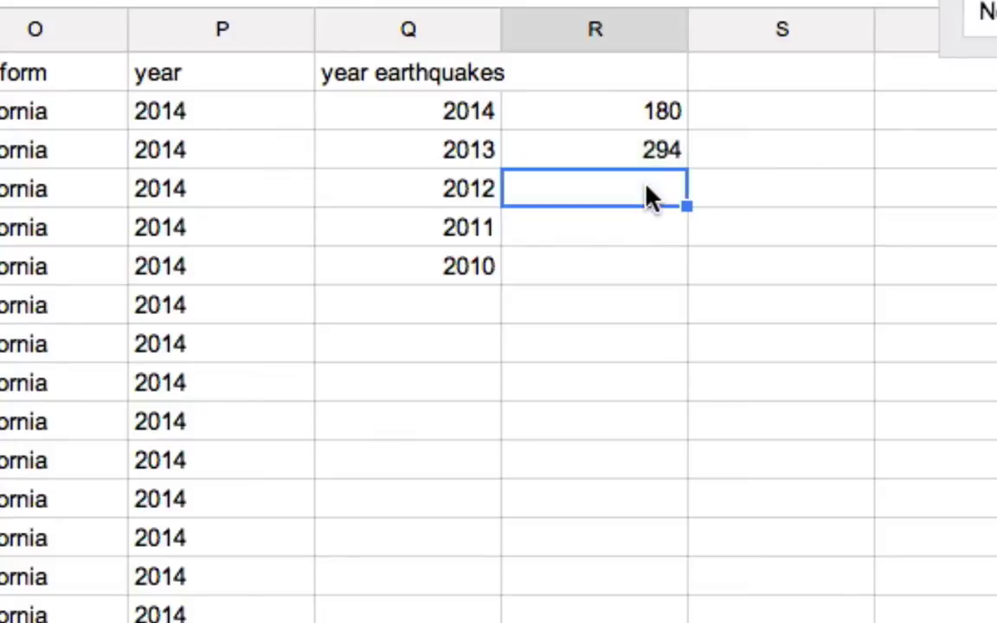
pyautogui.moveTo(634, 156); pyautogui.dragTo(632, 286)
pyautogui.hotkey('ctrl', 'd')
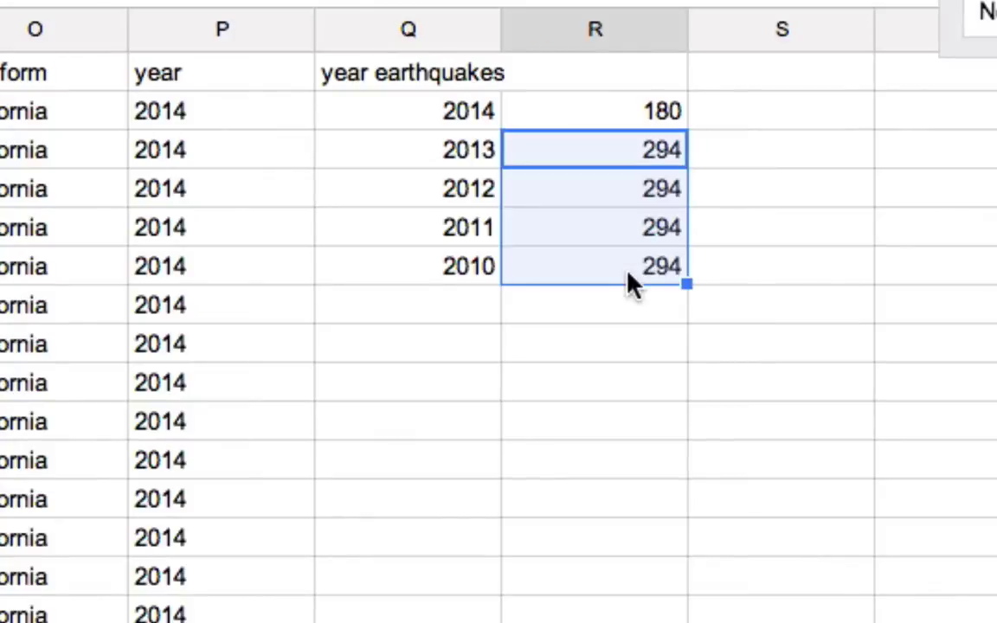
# Change the criterion of the COUNTIF formula in R4 to "2012"
pyautogui.click(647, 194)
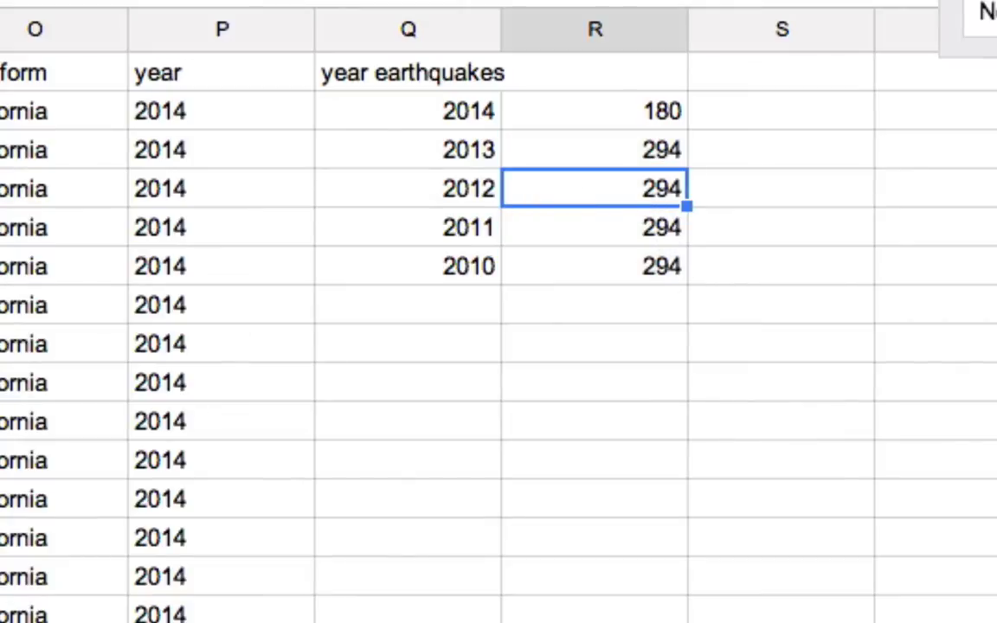
pyautogui.press('Return')
pyautogui.press('Left')
pyautogui.press('Left')
pyautogui.press('BackSpace')
pyautogui.write('2')
pyautogui.press('Return')
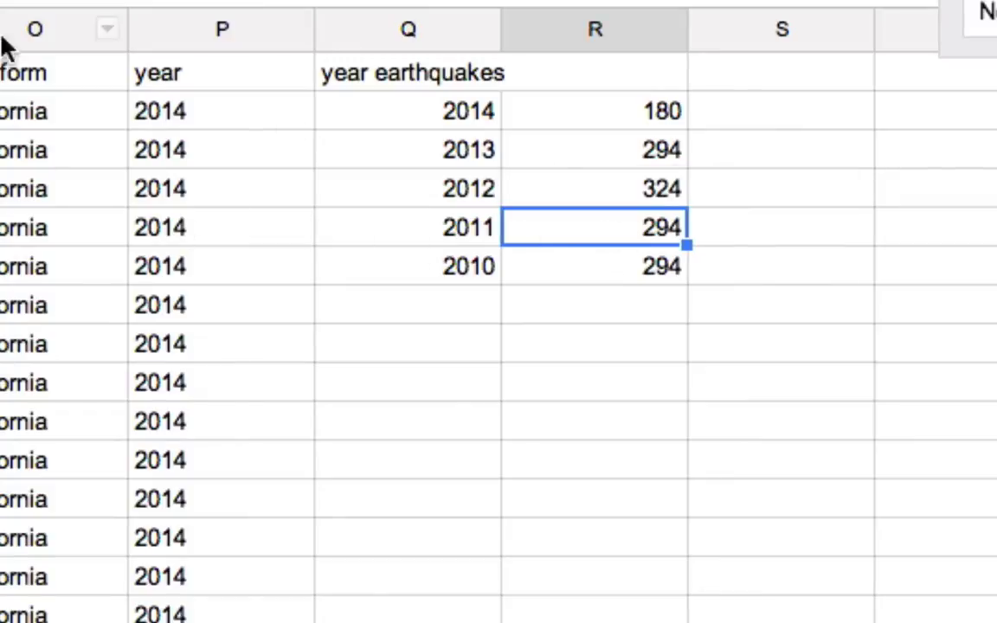
# Change the criterion of the COUNTIF formula in R5 to "2012"
pyautogui.press('Return')
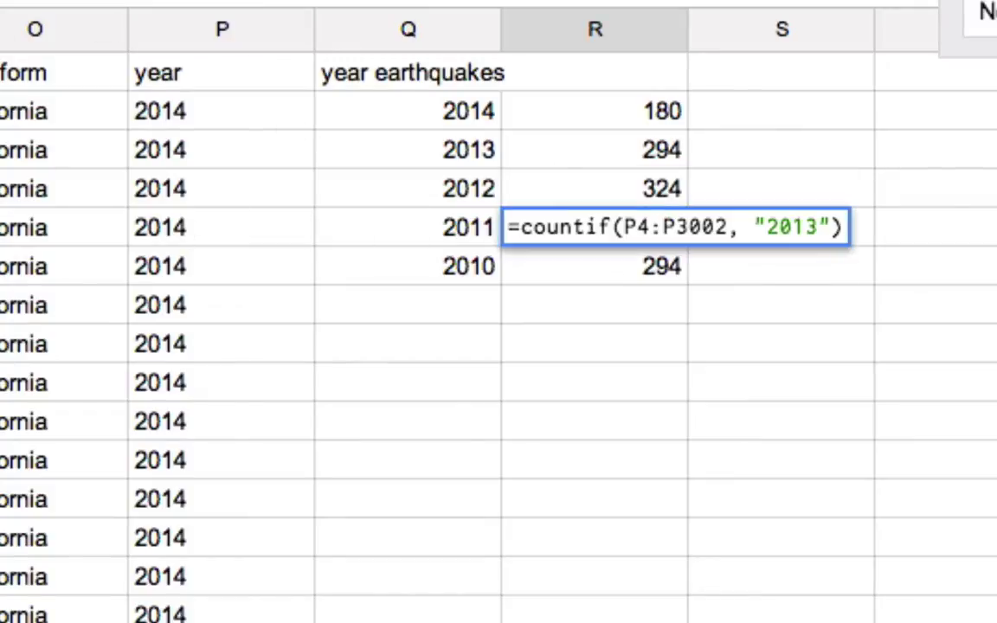
pyautogui.press('Left')
pyautogui.press('Left')
pyautogui.press('BackSpace')
pyautogui.write('2')
pyautogui.press('Return')
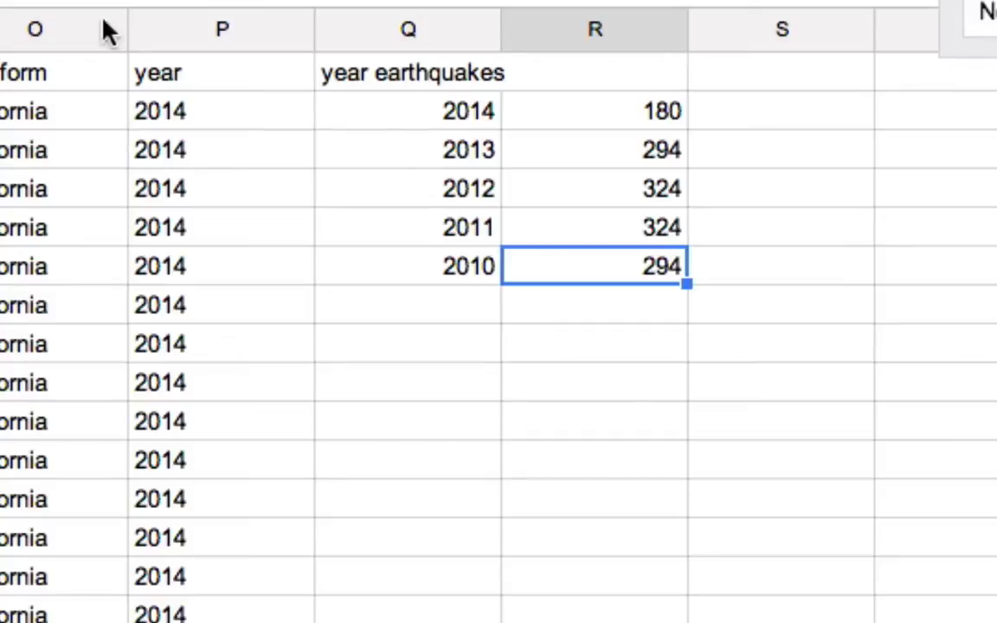
# Correct the criterion of the COUNTIF formula in R5 to "2011", matching the year beside it
pyautogui.click(599, 228)
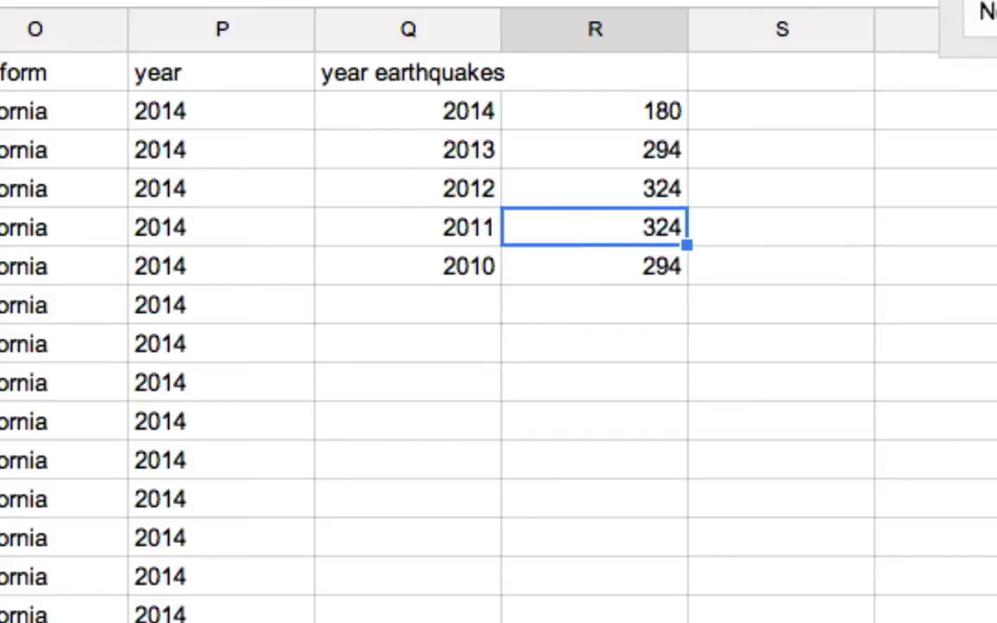
pyautogui.press('Return')
pyautogui.press('Left')
pyautogui.press('Left')
pyautogui.press('BackSpace')
pyautogui.write('1')
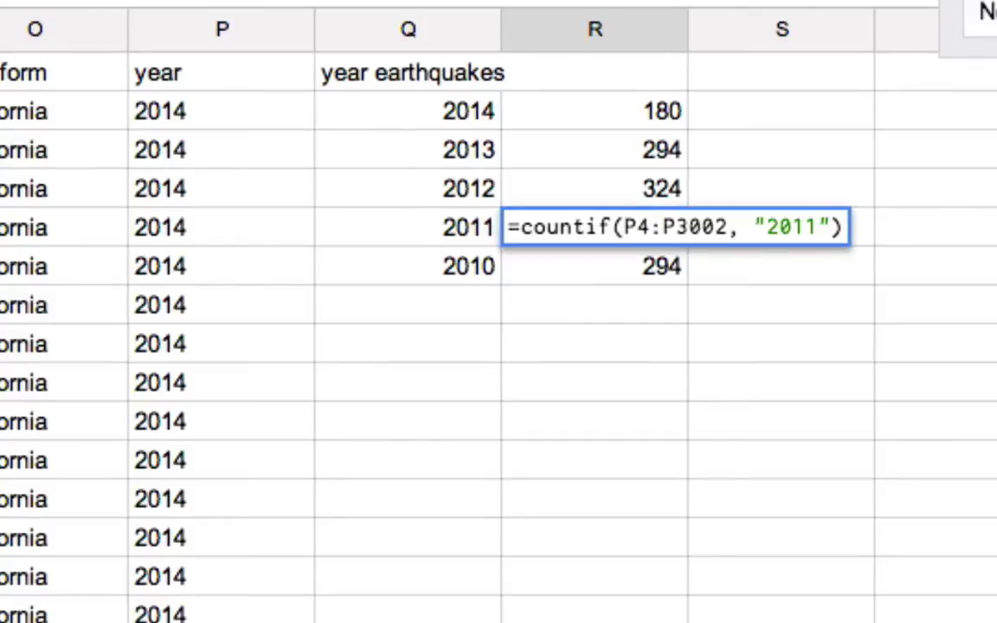
pyautogui.press('Return')
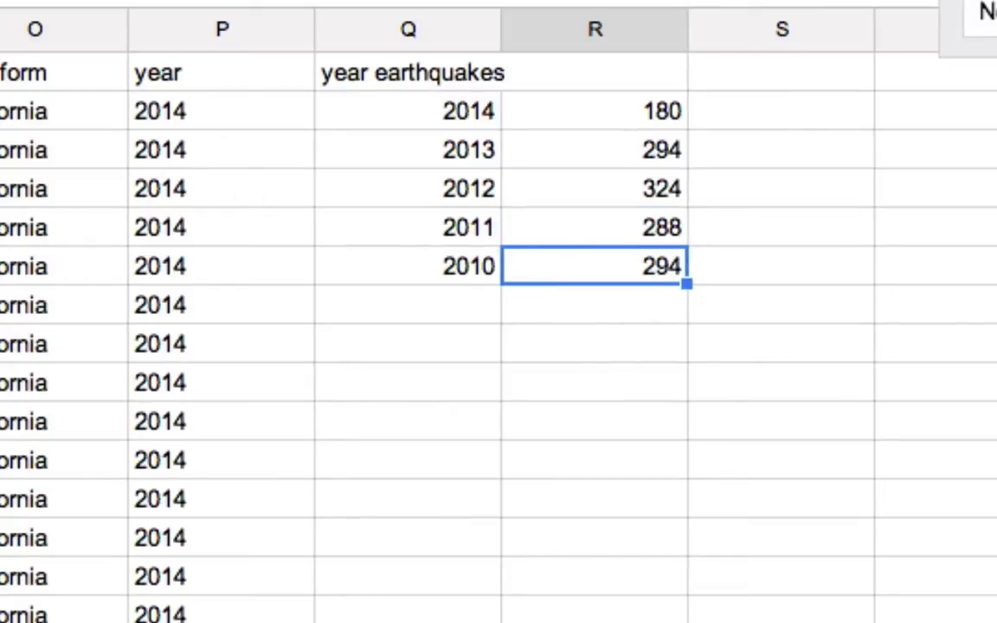
# Change the criterion of the COUNTIF formula in R6 to "2010"
pyautogui.press('Return')
pyautogui.press('Left')
pyautogui.press('Left')
pyautogui.press('BackSpace')
pyautogui.write('0')
pyautogui.press('Return')
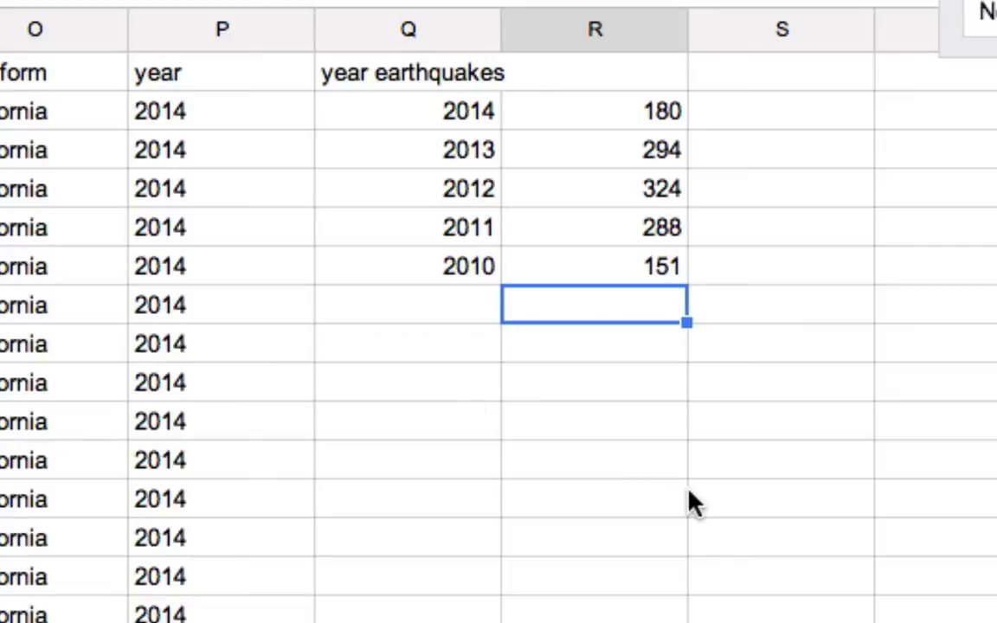
# Enter the header "num earthquakes" in R1 above the yearly counts
pyautogui.click(473, 115)
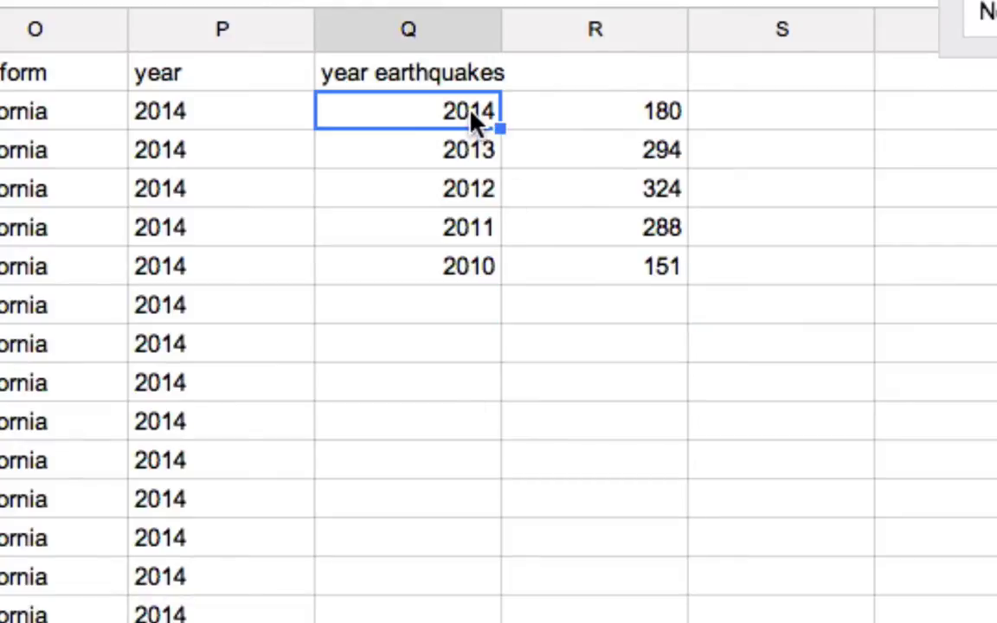
pyautogui.click(650, 113)
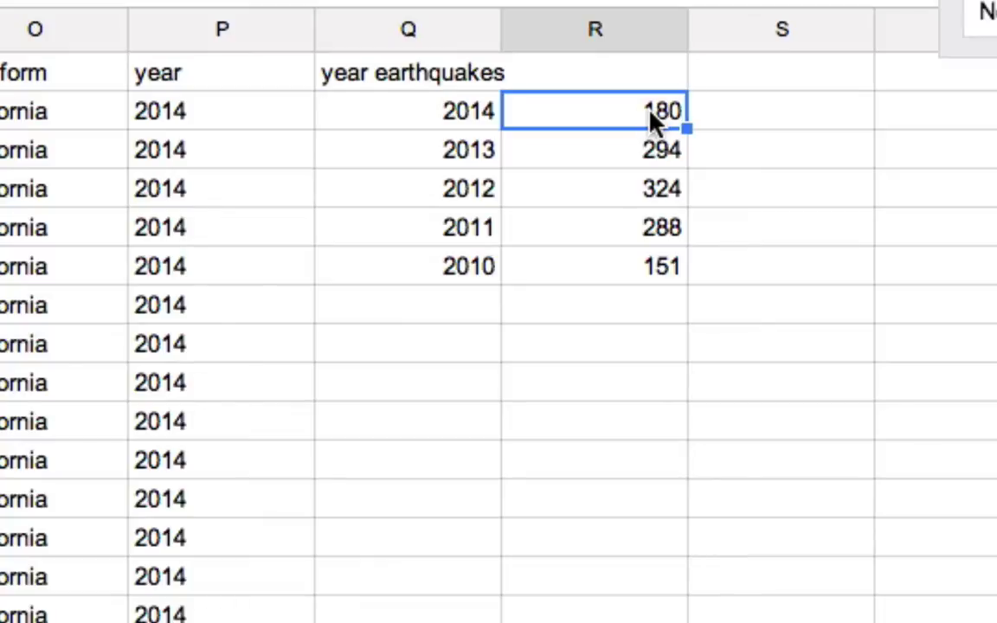
pyautogui.click(609, 86)
pyautogui.write('n')
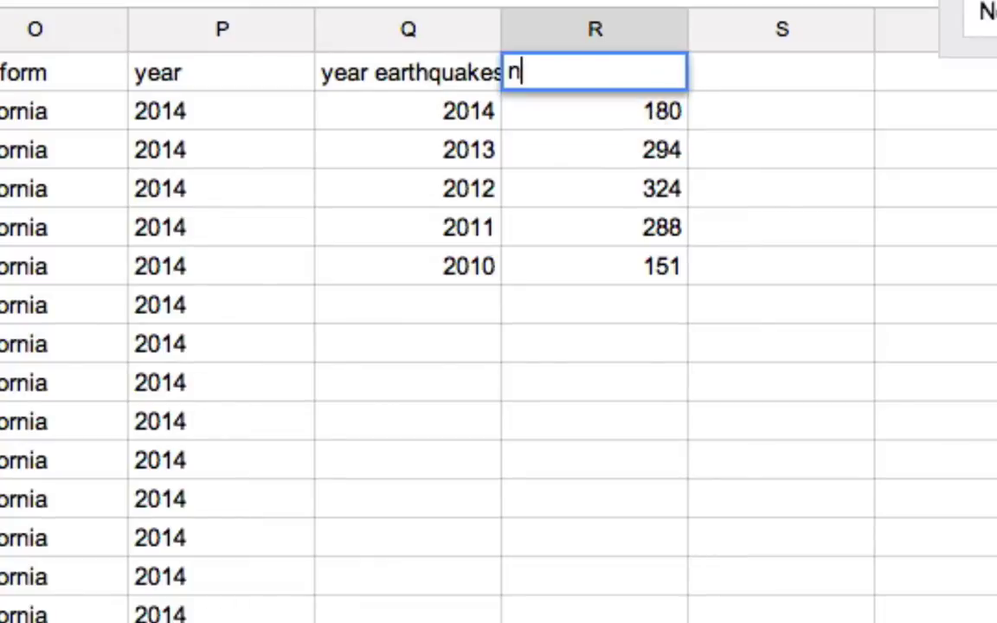
pyautogui.write('um earthquakes')
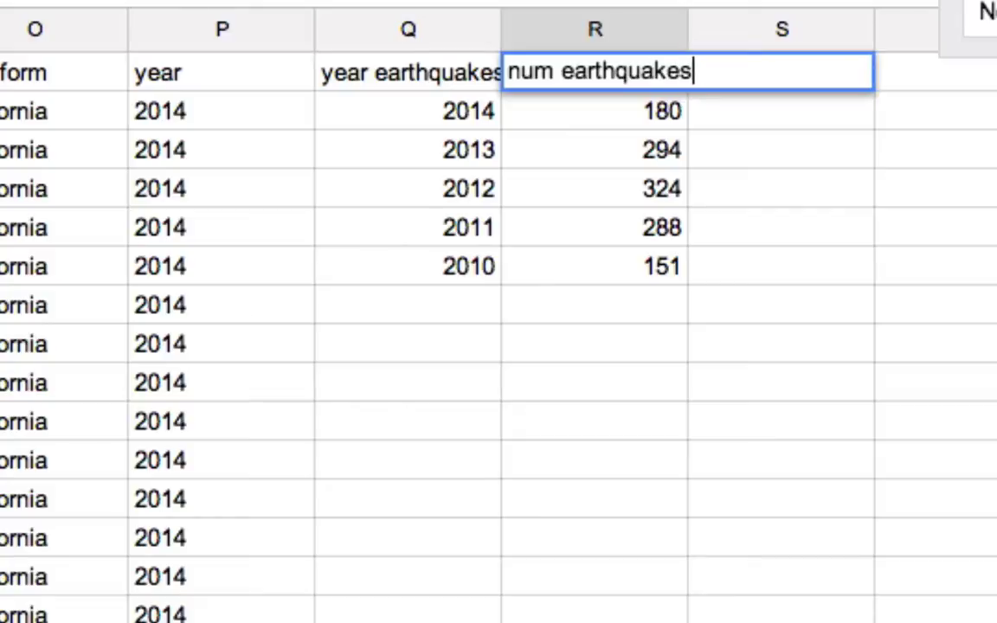
pyautogui.press('Return')
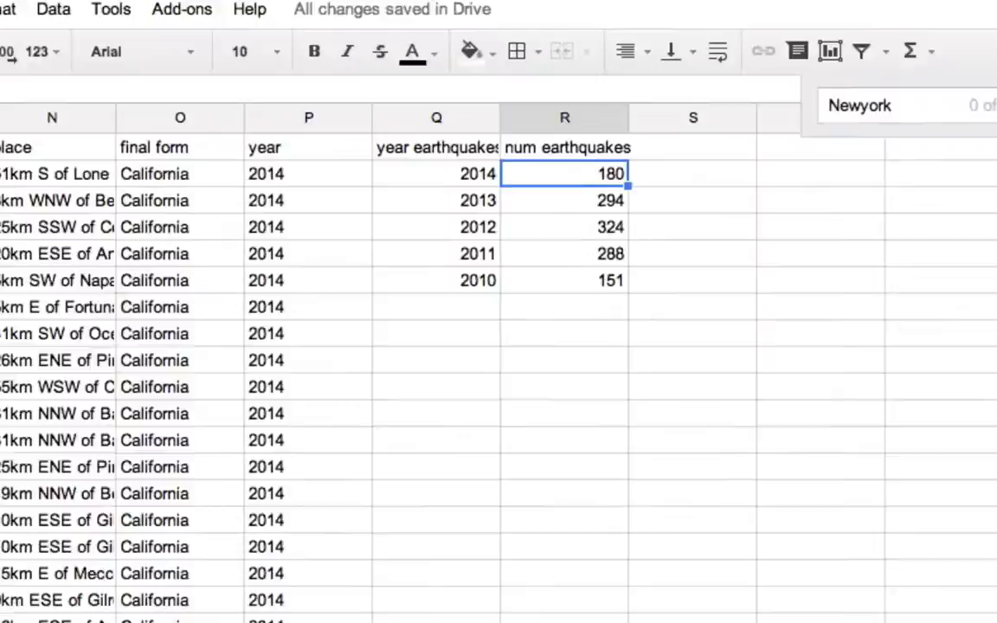
# Copy the California-filtered rows from the Copy of data sheet
pyautogui.click(249, 569)
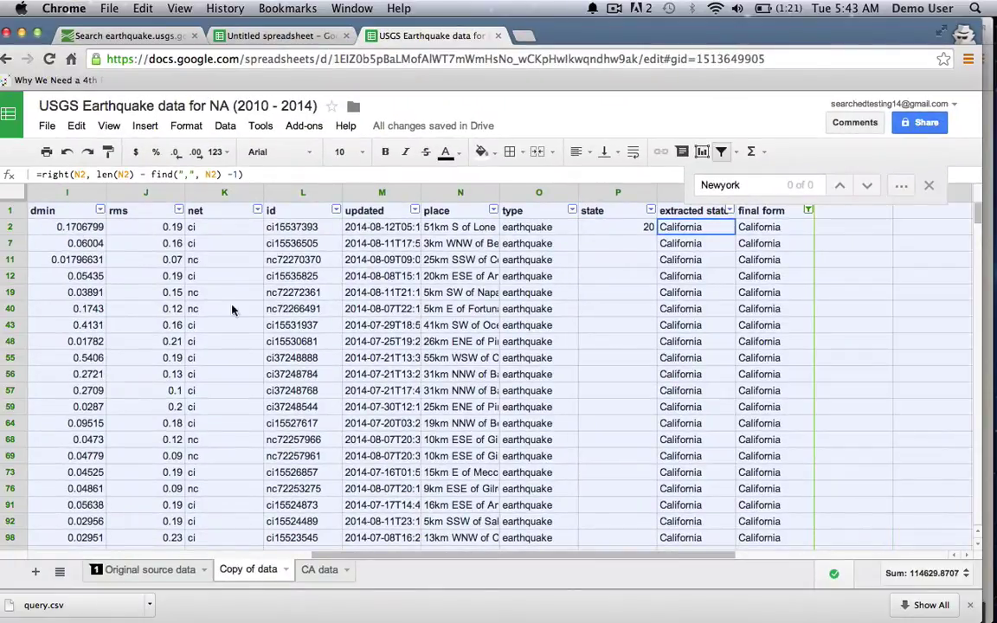
pyautogui.click(76, 125)
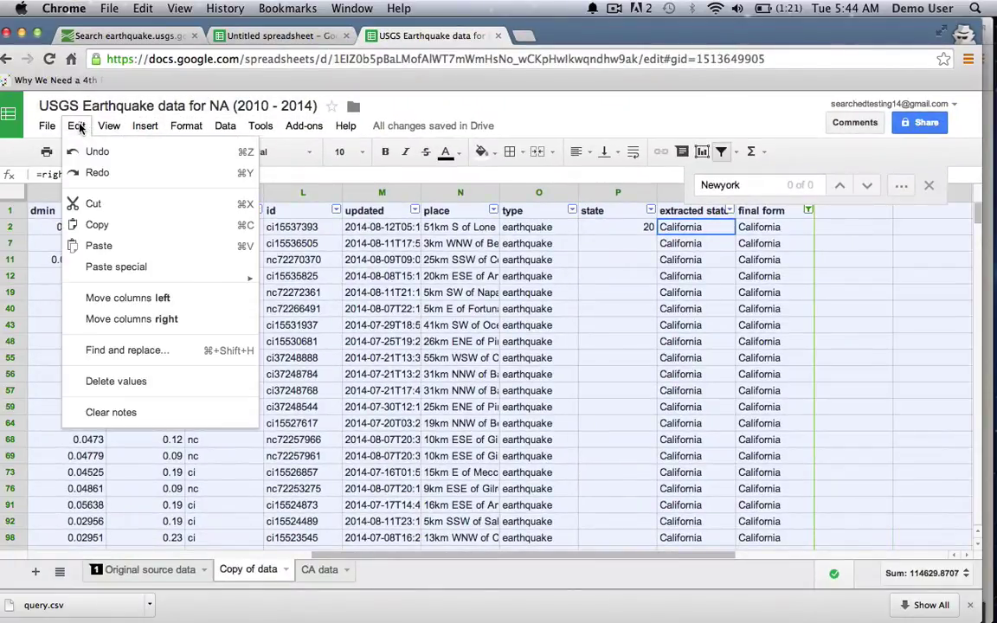
pyautogui.click(116, 229)
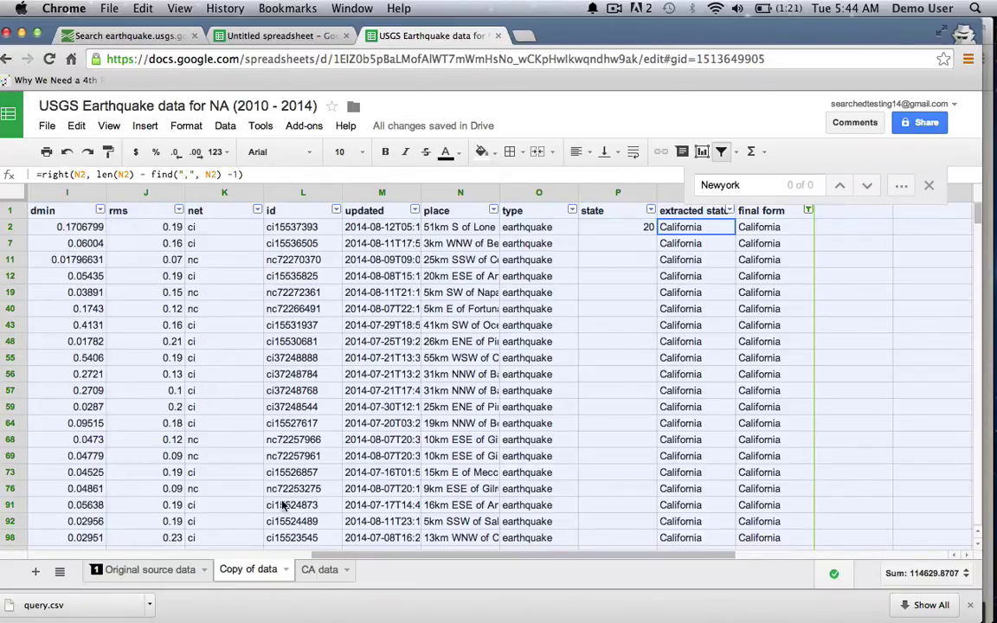
# Add a new sheet and name it "OK data"
pyautogui.click(36, 571)
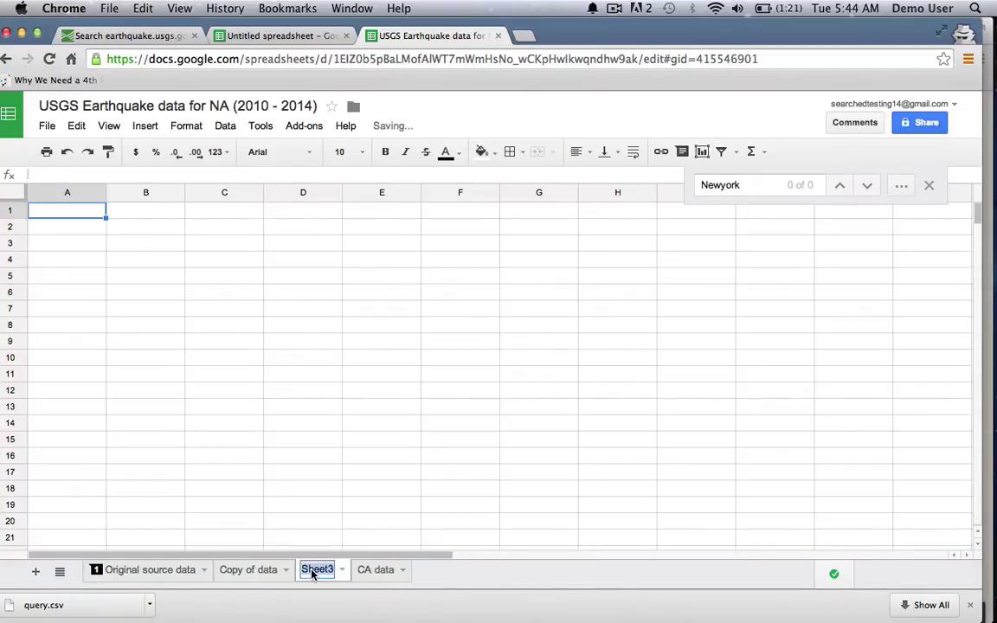
pyautogui.write('OK data')
pyautogui.press('Return')
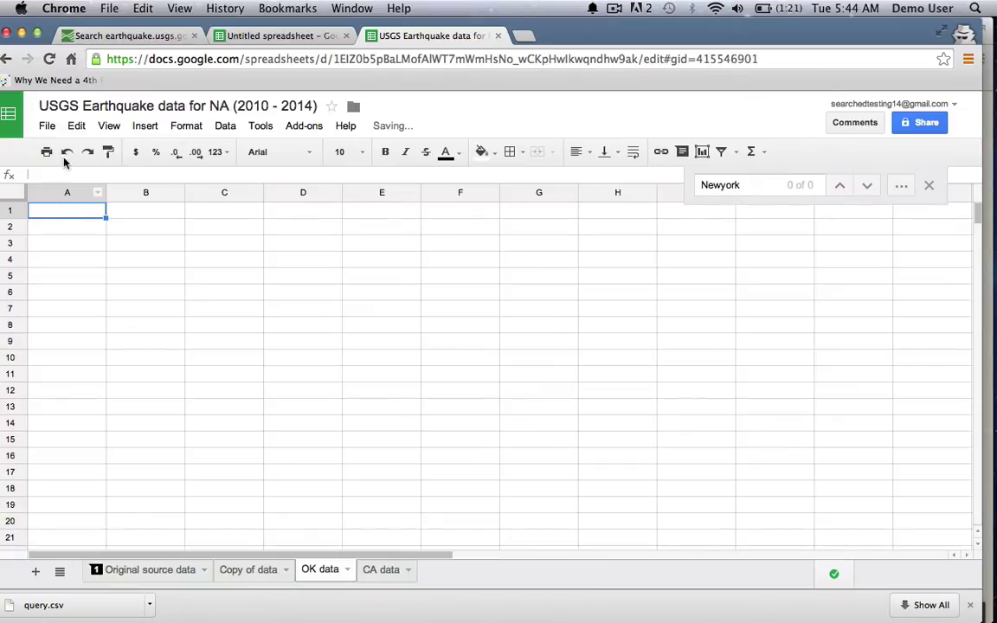
# Paste the copied California rows as values only into the OK data sheet, and undo that paste
pyautogui.click(76, 125)
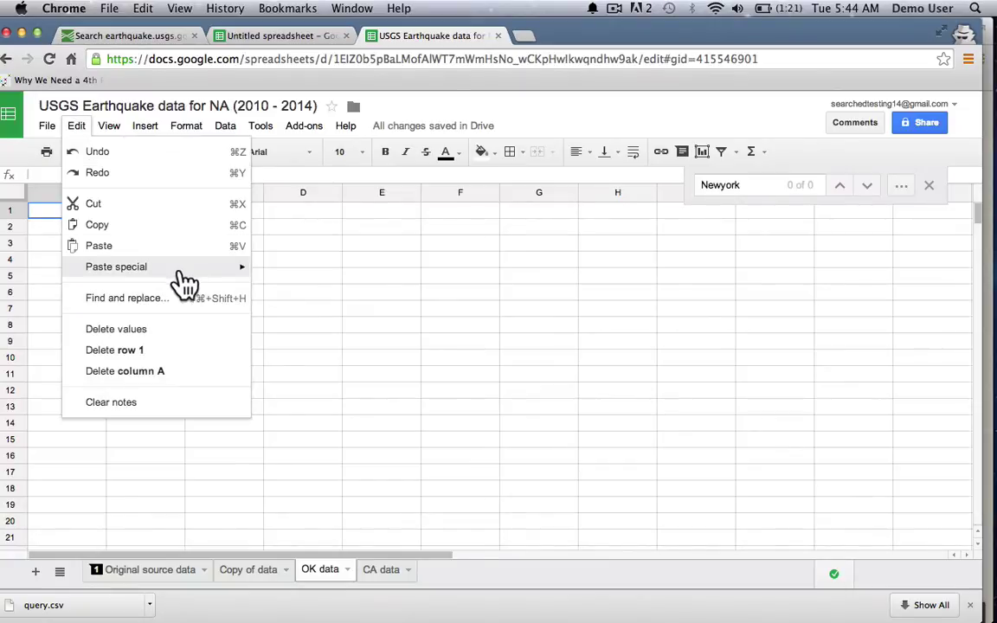
pyautogui.moveTo(192, 270)
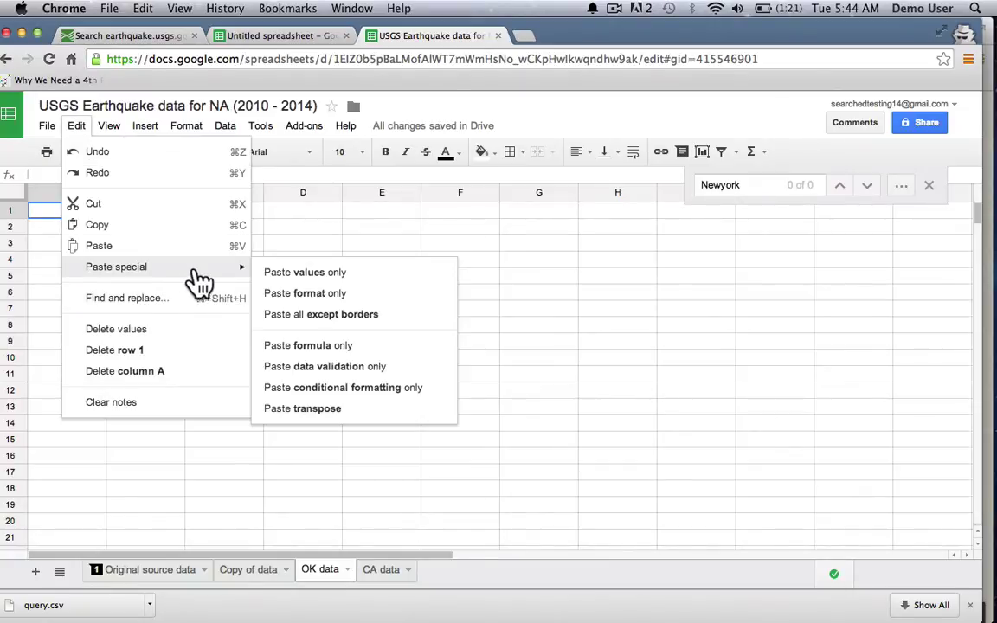
pyautogui.click(293, 273)
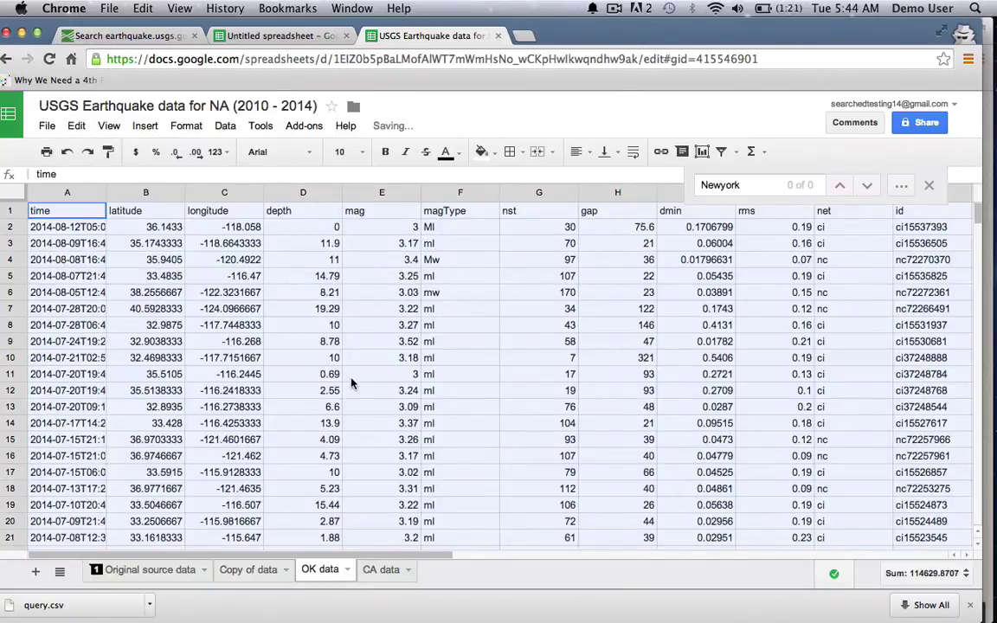
pyautogui.press('super+z')
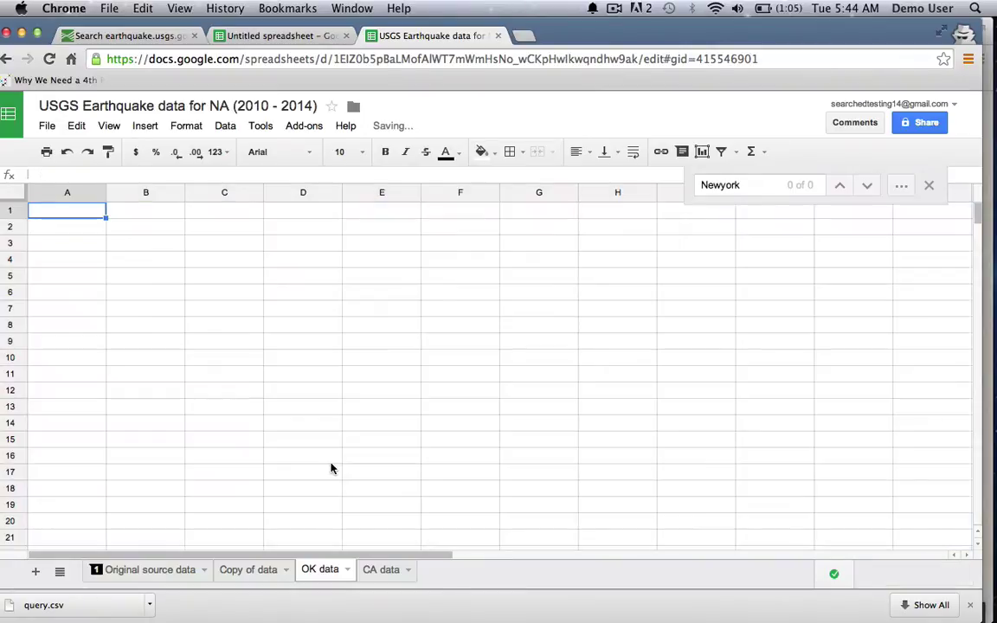
# On the Copy of data sheet, change the final form column's filter from California to Oklahoma only
pyautogui.click(265, 572)
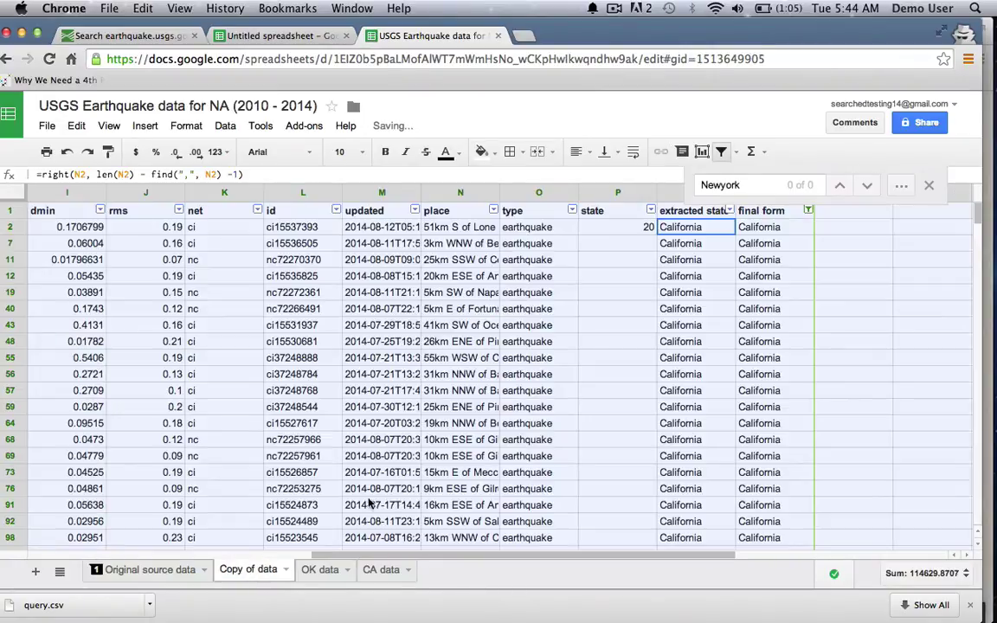
pyautogui.click(730, 212)
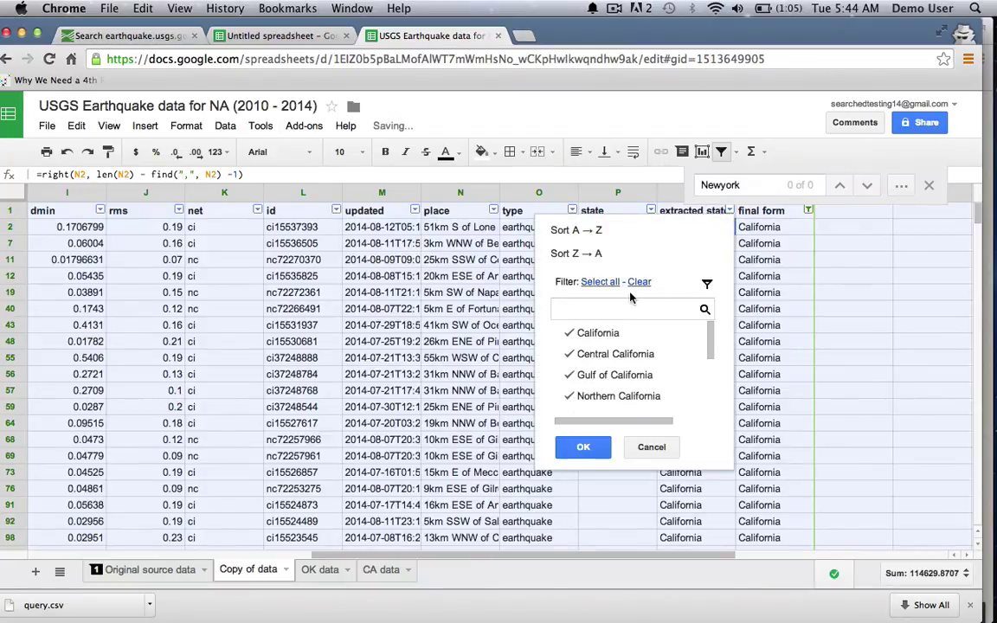
pyautogui.click(751, 173)
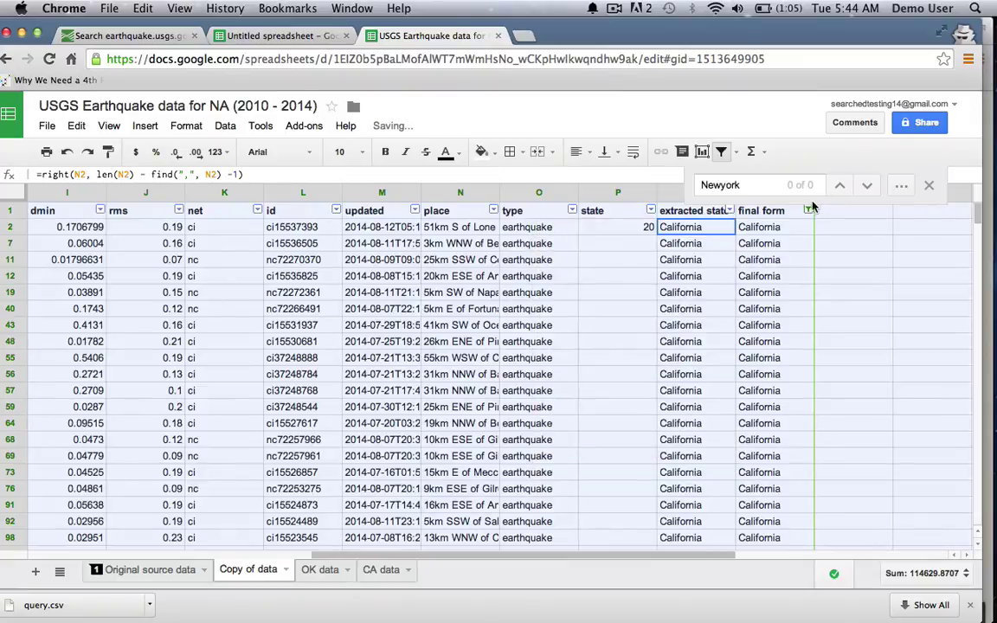
pyautogui.click(807, 212)
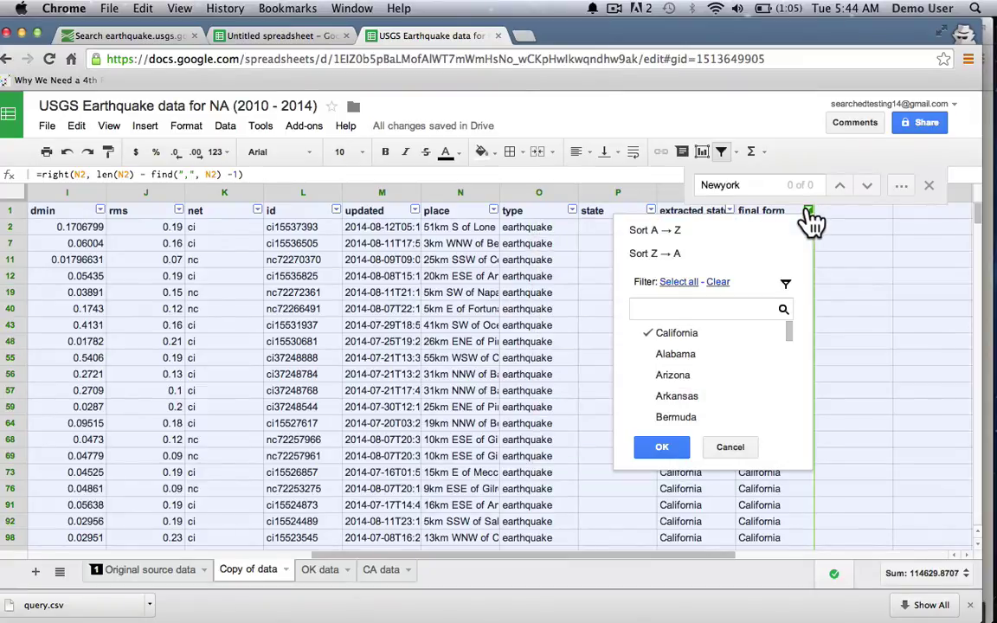
pyautogui.click(677, 335)
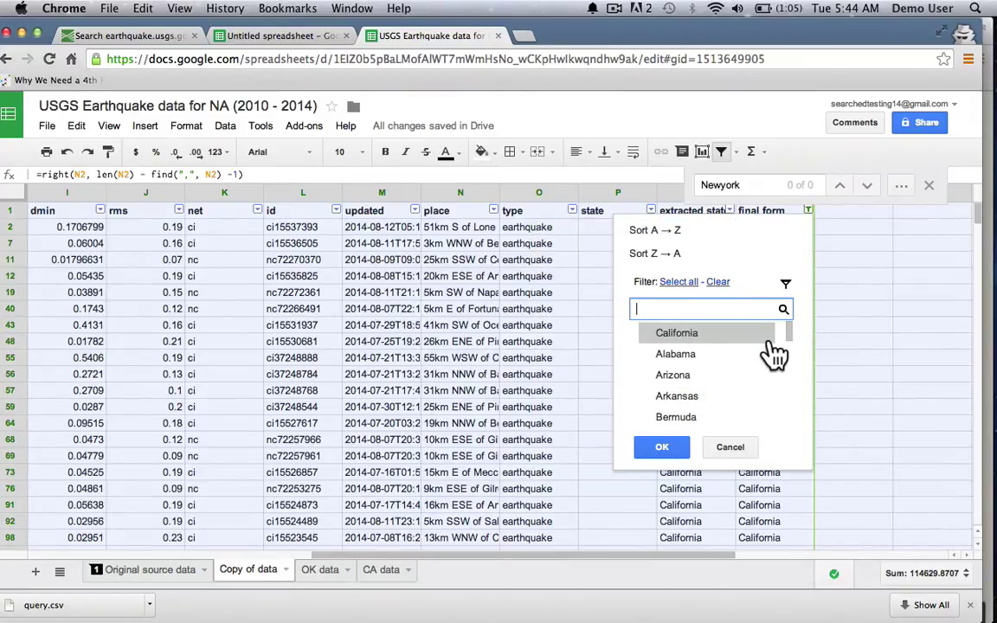
pyautogui.write('Okla')
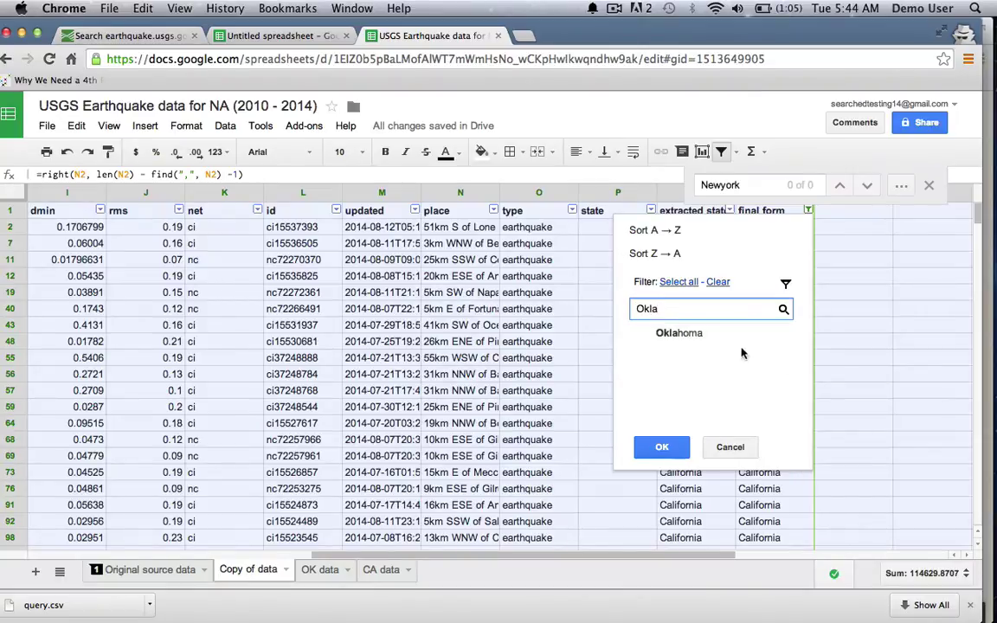
pyautogui.click(663, 447)
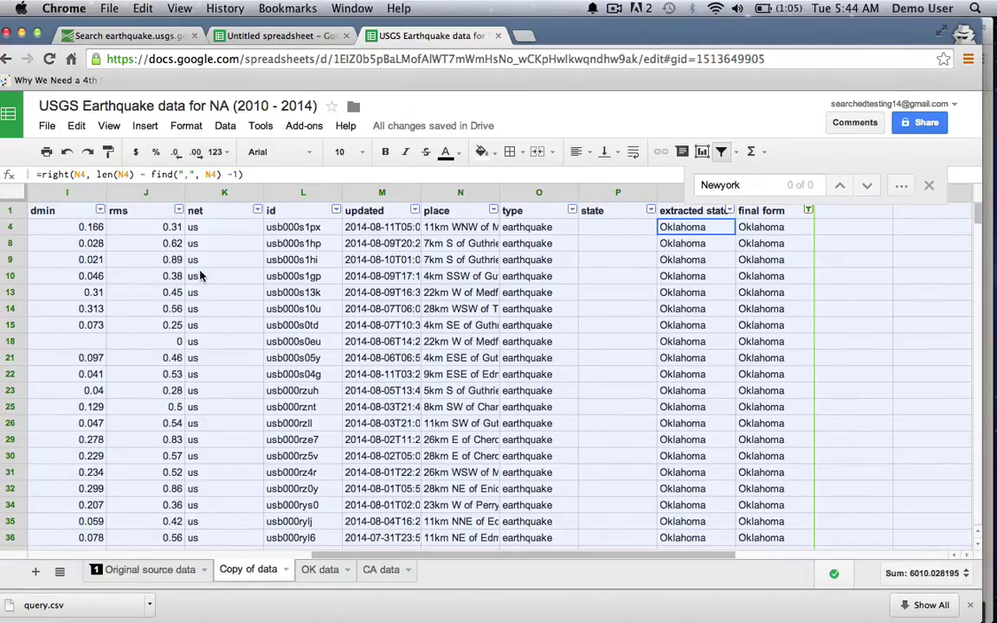
# Copy the filtered Oklahoma rows and paste them as values only into the OK data sheet, starting at A1
pyautogui.click(77, 125)
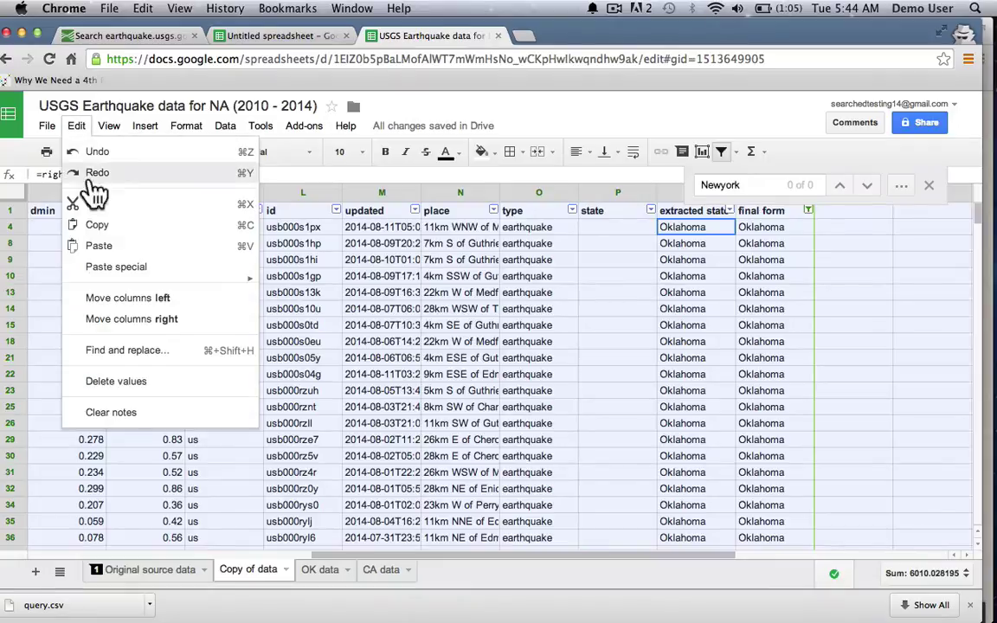
pyautogui.click(121, 227)
pyautogui.click(319, 570)
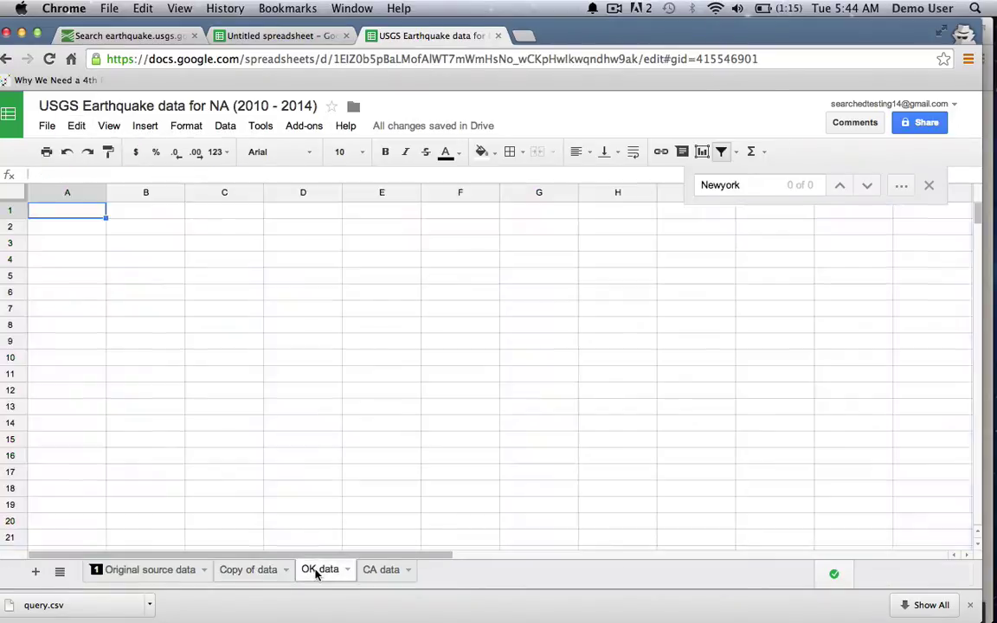
pyautogui.click(76, 127)
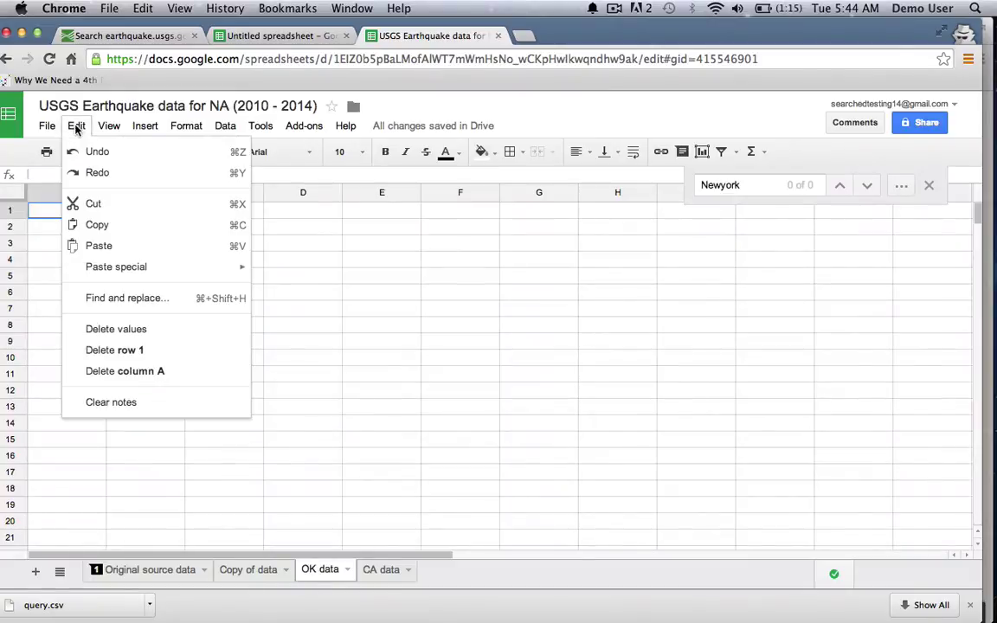
pyautogui.moveTo(164, 268)
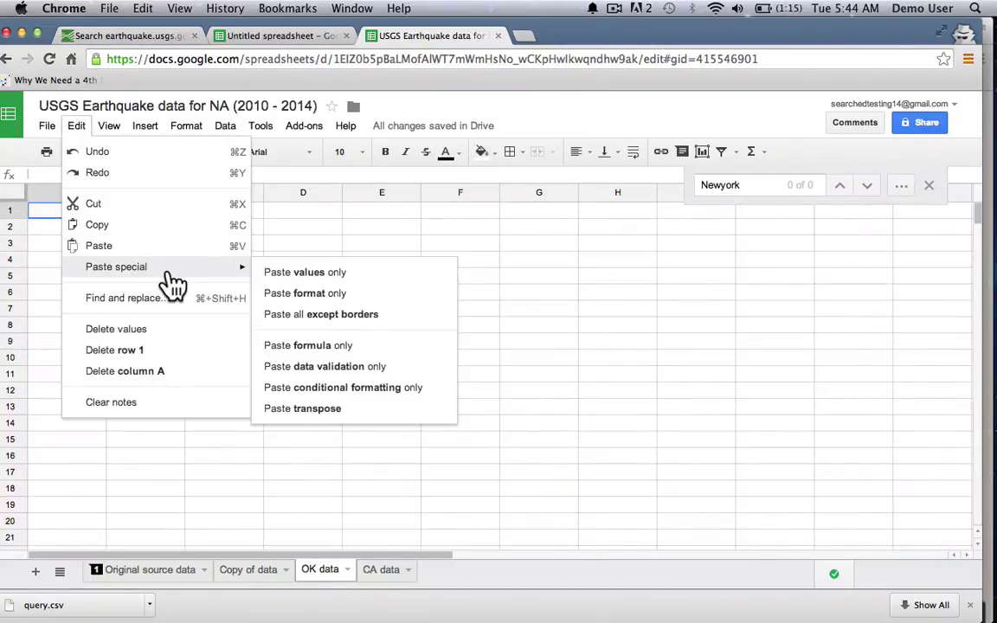
pyautogui.click(309, 273)
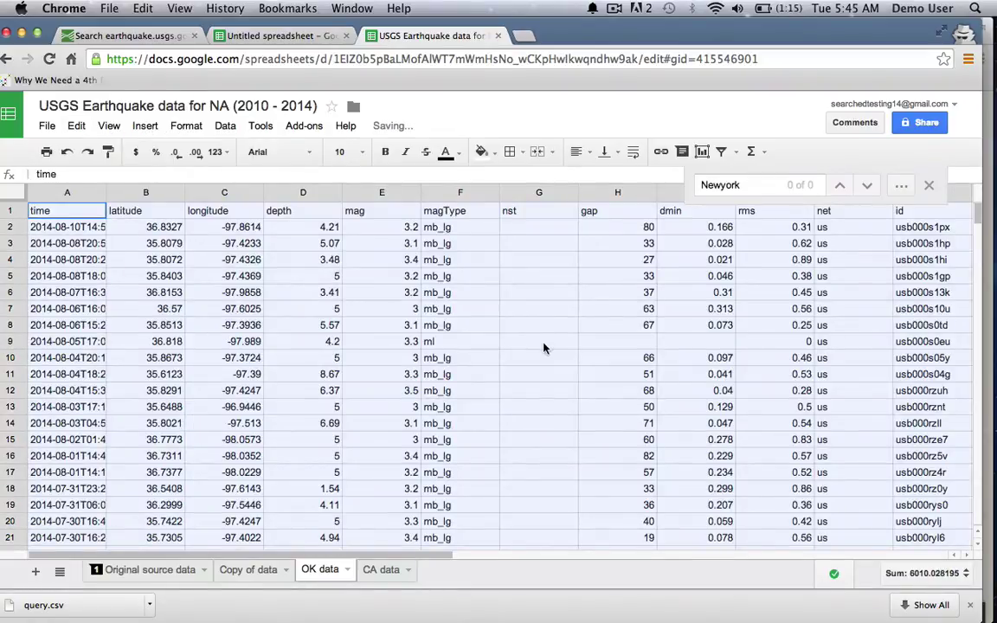
# Copy the yearly summary table Q1:R6 from the CA data sheet and return to the OK data sheet
pyautogui.click(383, 568)
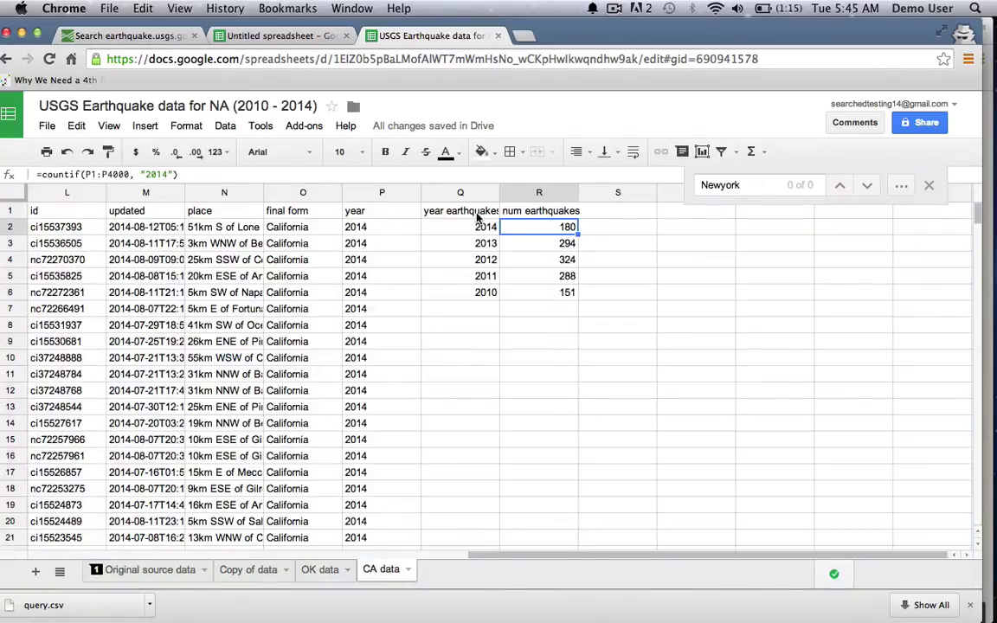
pyautogui.moveTo(475, 215); pyautogui.dragTo(558, 299)
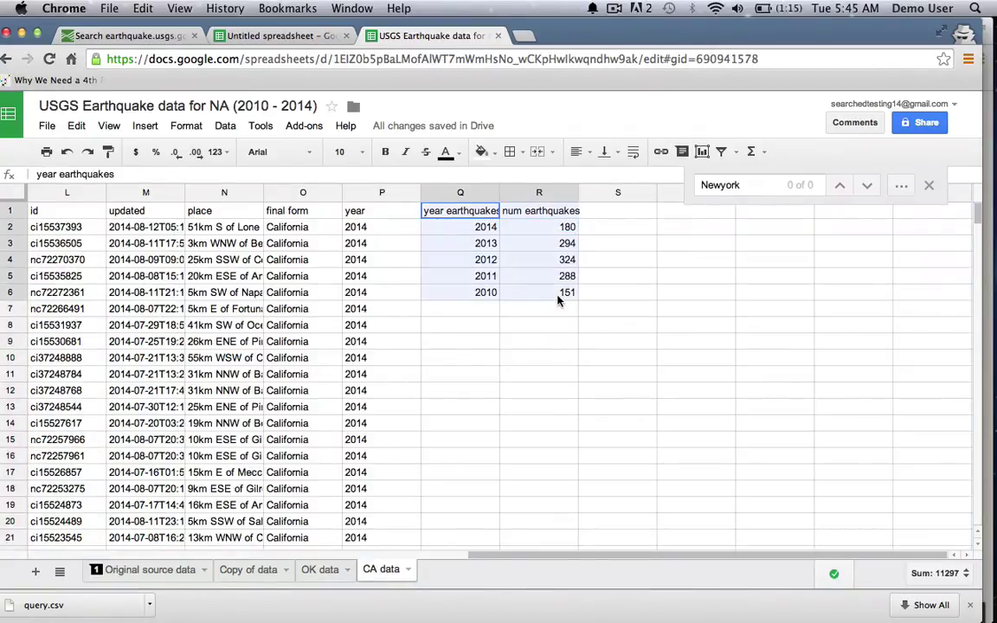
pyautogui.press('super+c')
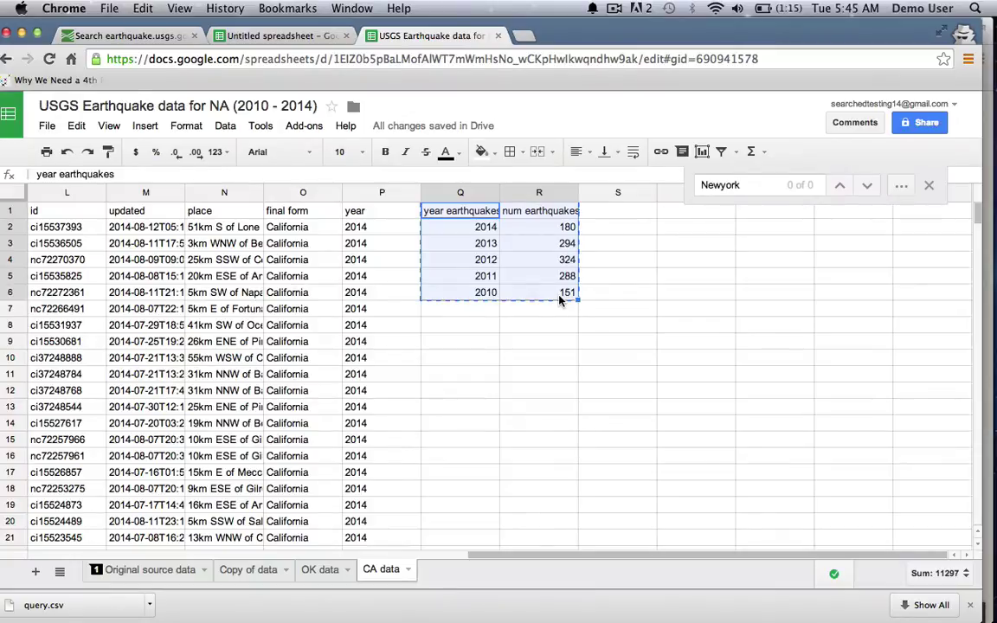
pyautogui.click(322, 571)
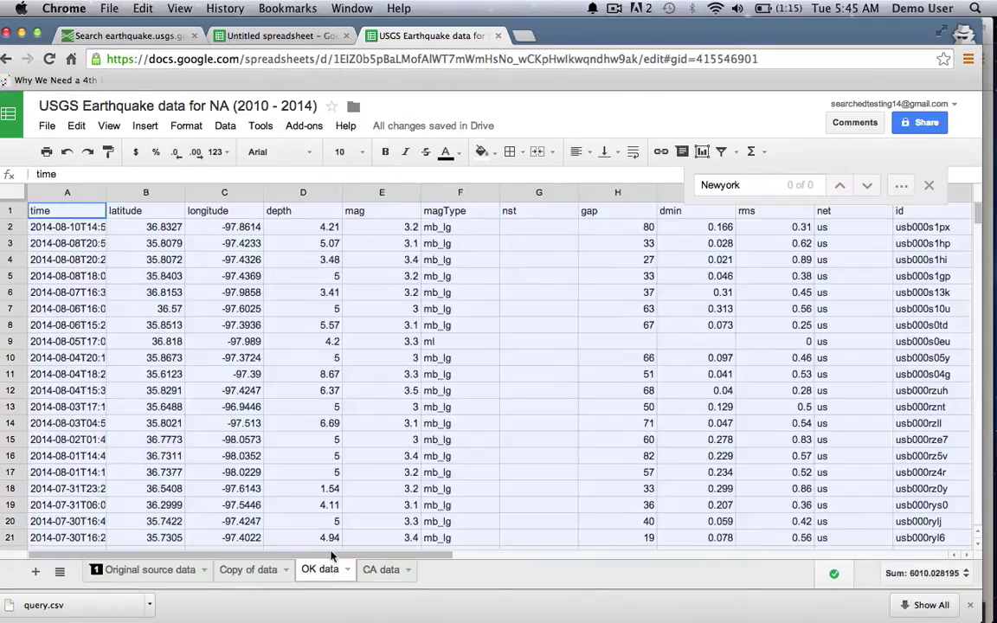
# Replace the "extracted state" header in P1 of the OK data sheet with "year"
pyautogui.hscroll(10, 593, 398)
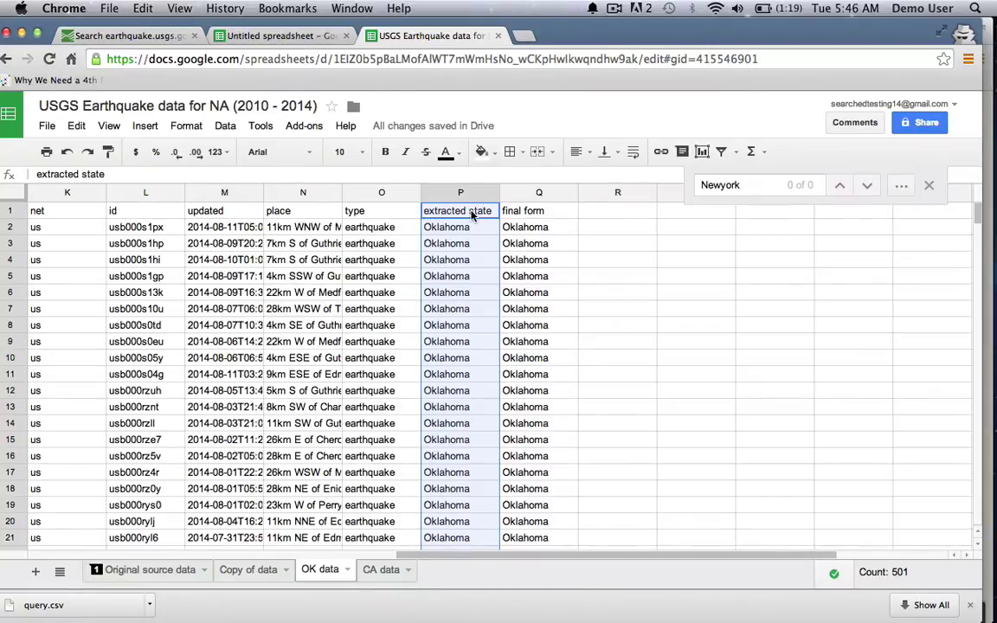
pyautogui.doubleClick(456, 215)
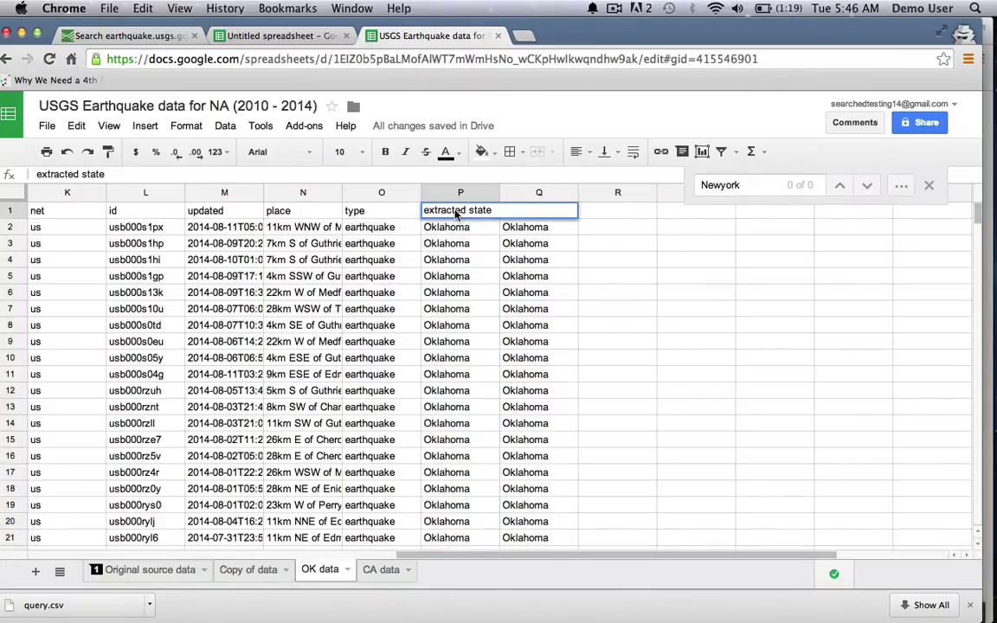
pyautogui.write('y')
pyautogui.press('super+a')
pyautogui.write('year')
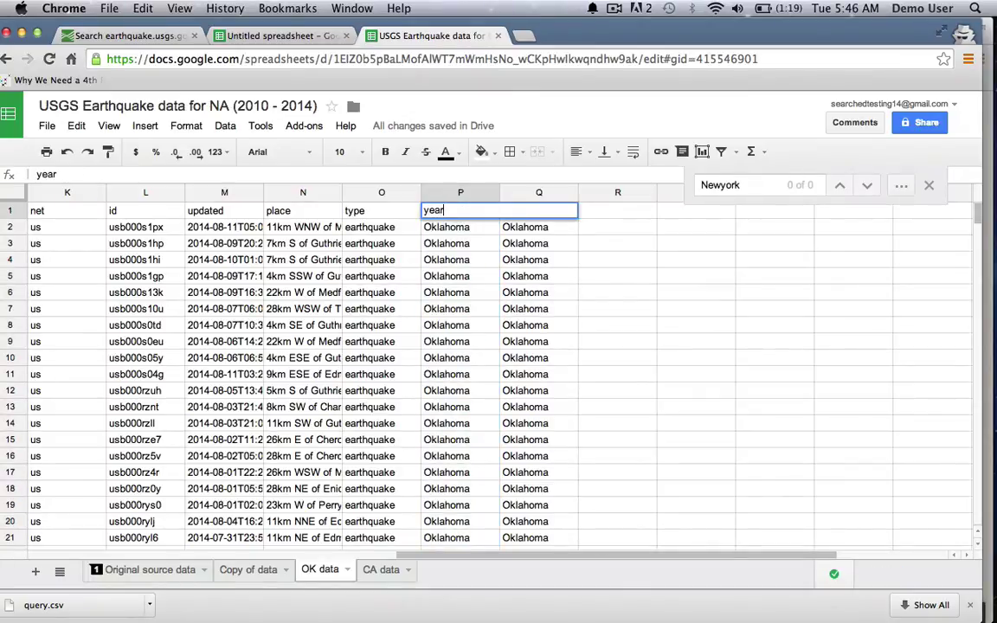
pyautogui.press('Return')
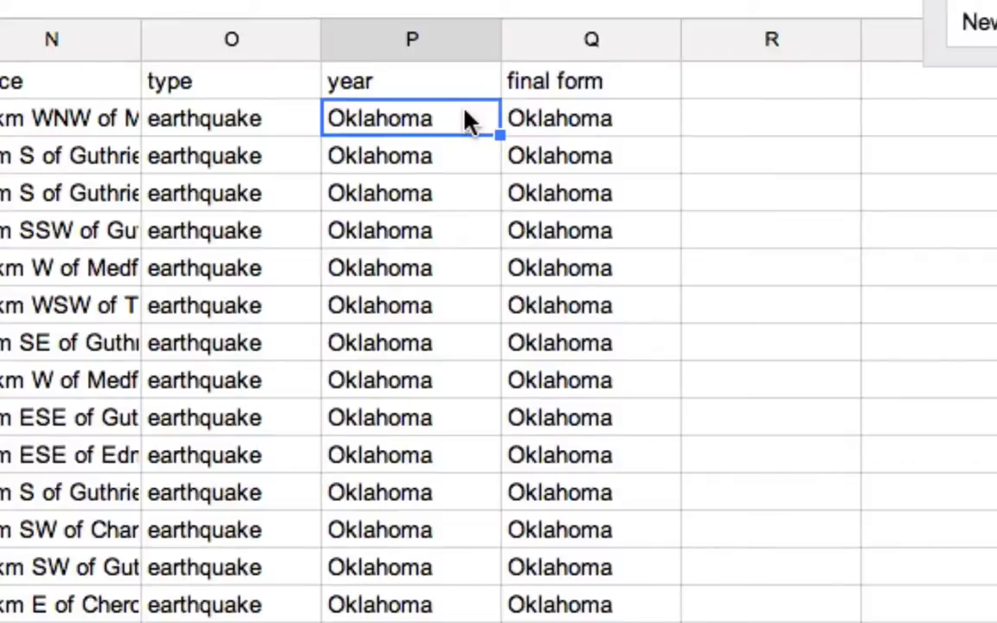
# Enter the formula =left(A2, 4) in P2 of the OK data sheet to extract the year
pyautogui.write('=l')
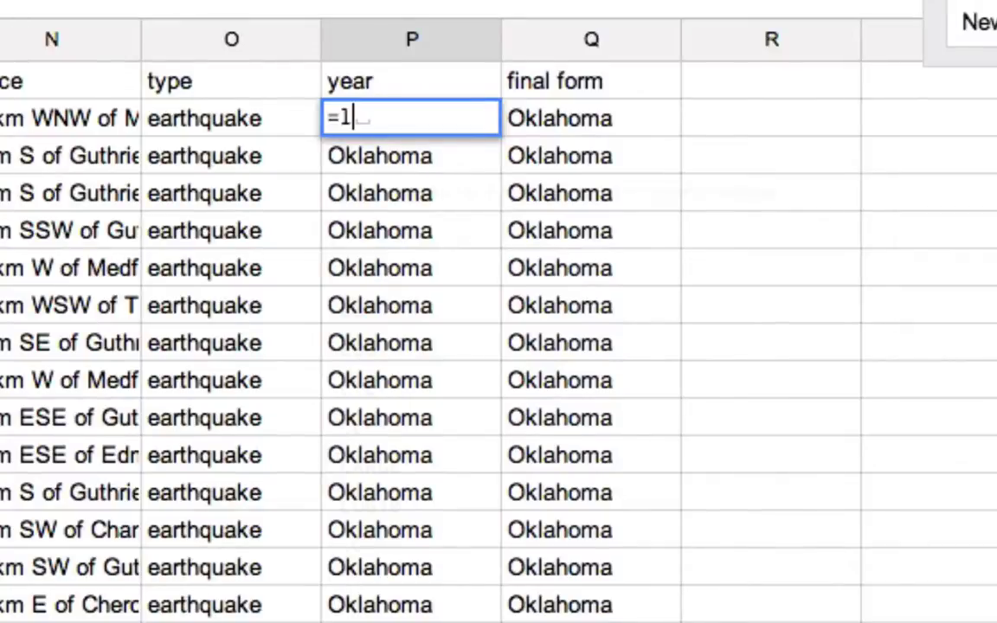
pyautogui.write('eft(')
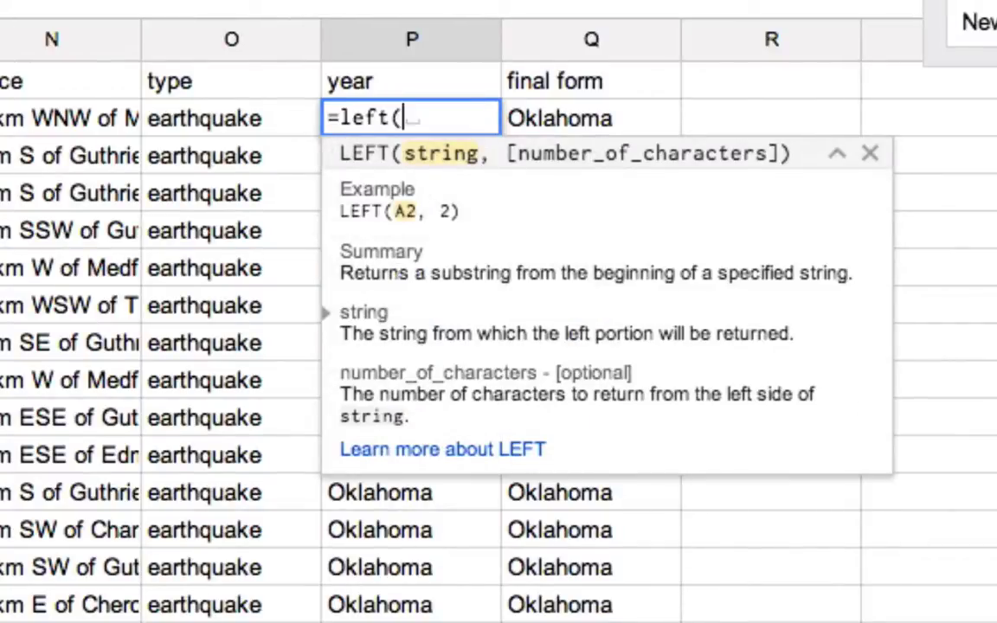
pyautogui.write('A2, ')
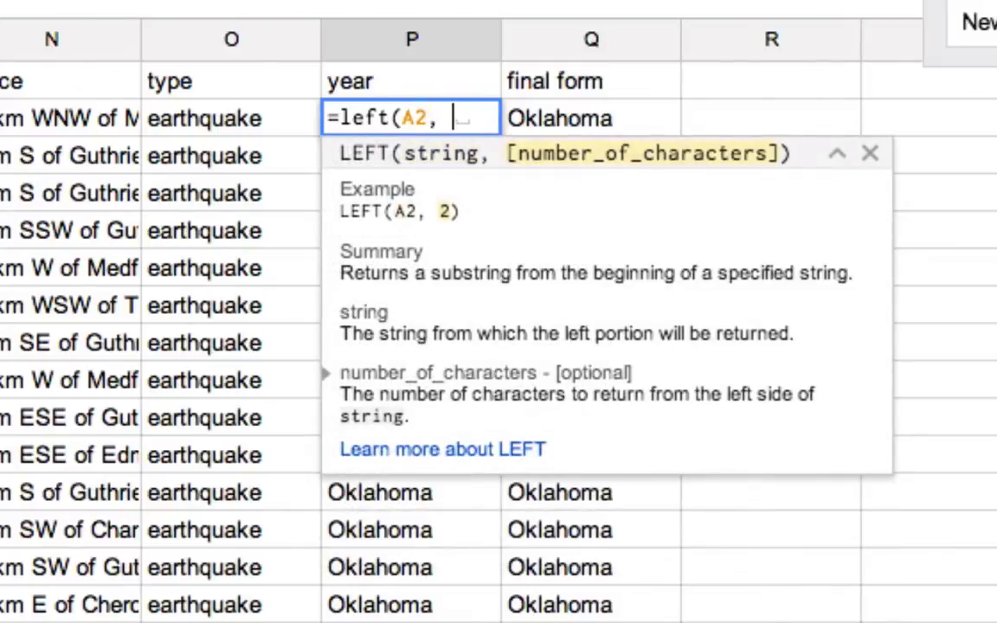
pyautogui.write('4)')
pyautogui.press('Return')
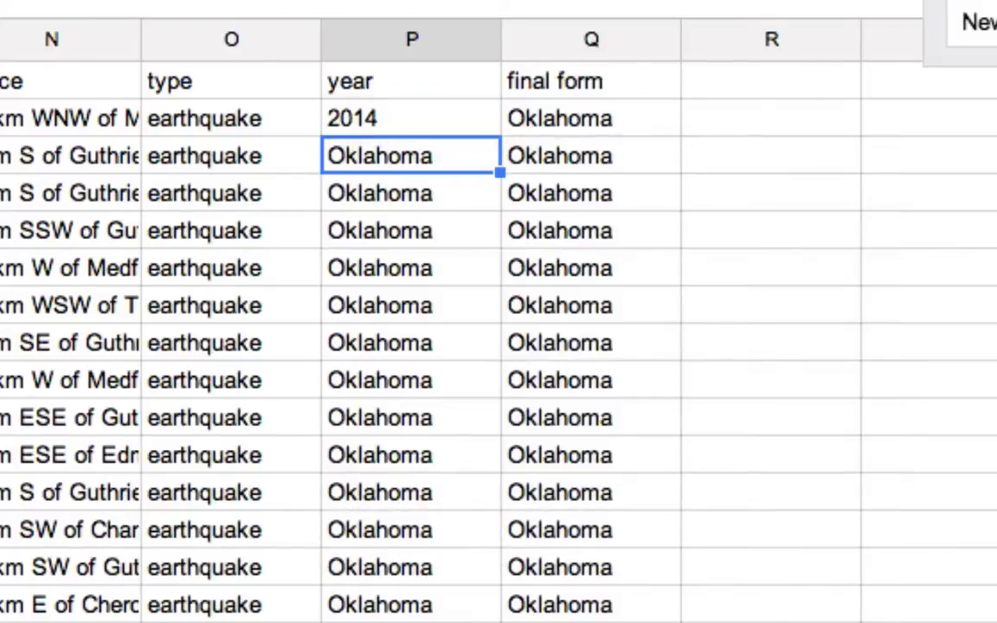
# Fill the year formula from P2 down the year column through the last Oklahoma record in row 501
pyautogui.click(456, 112)
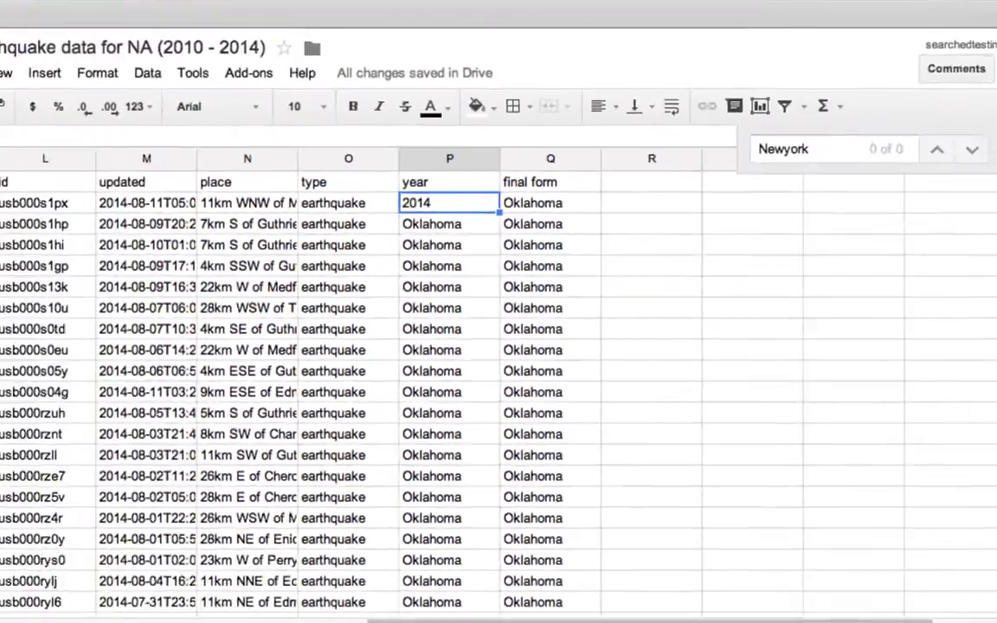
pyautogui.scroll(-20, 986, 423)
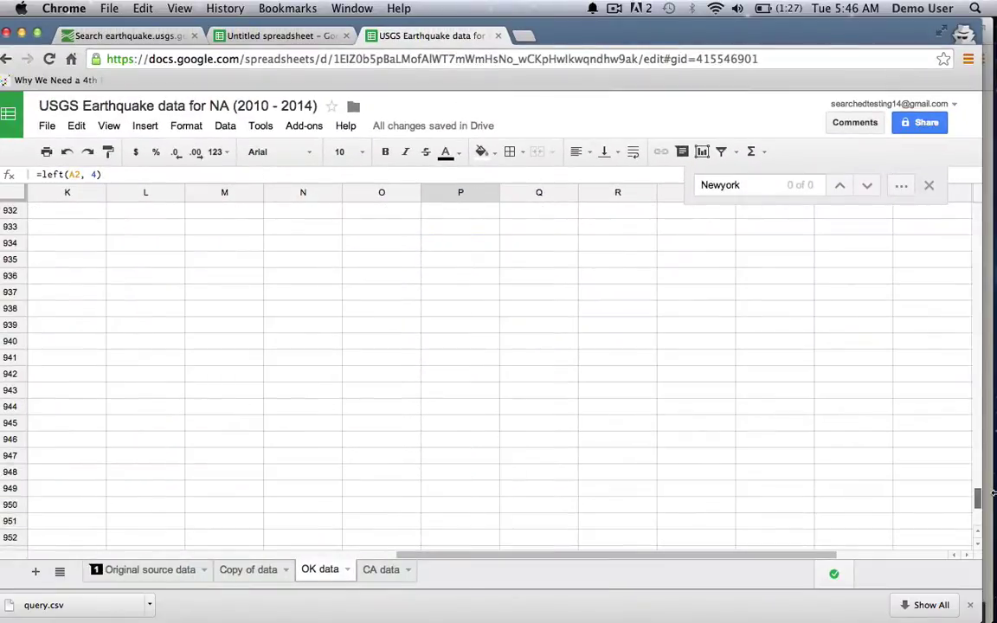
pyautogui.scroll(10, 891, 372)
pyautogui.keyDown('shift'); pyautogui.click(456, 520); pyautogui.keyUp('shift')
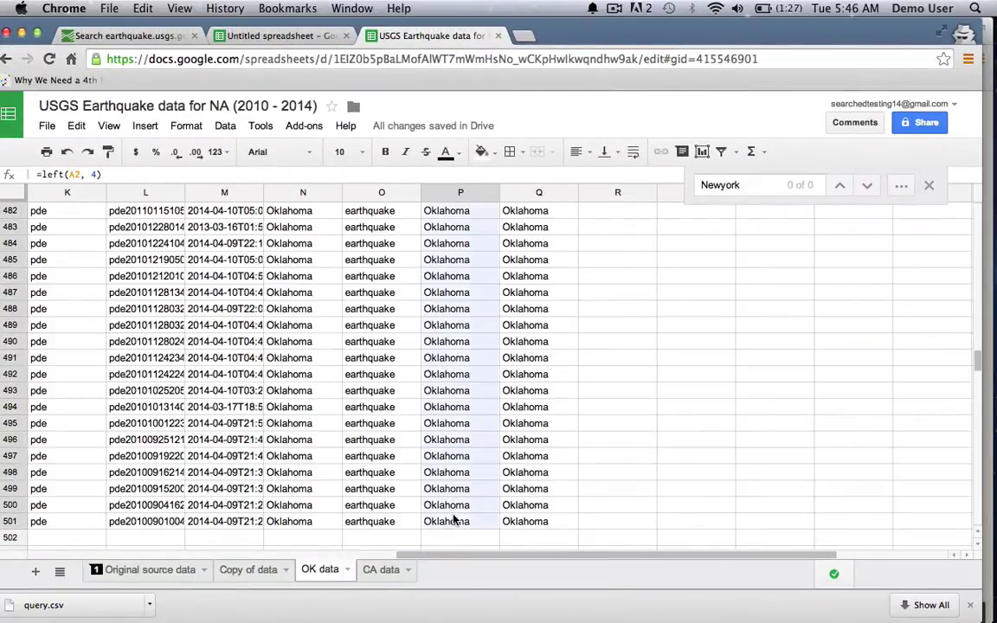
pyautogui.press('super+d')
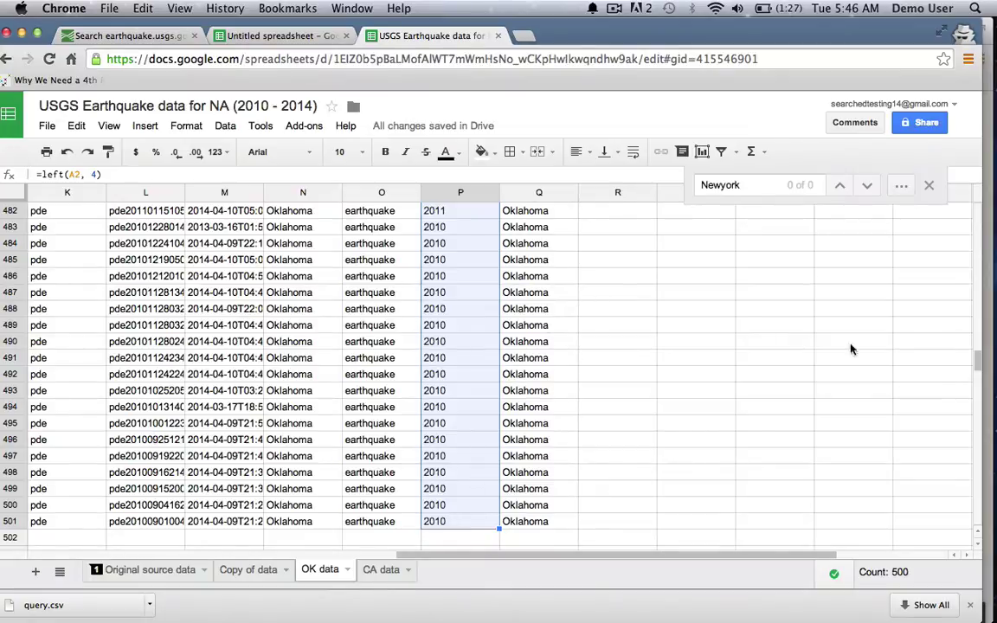
# Paste the copied yearly summary table at R1 of the OK data sheet and compare it with the CA data version
pyautogui.moveTo(975, 367); pyautogui.dragTo(972, 198)
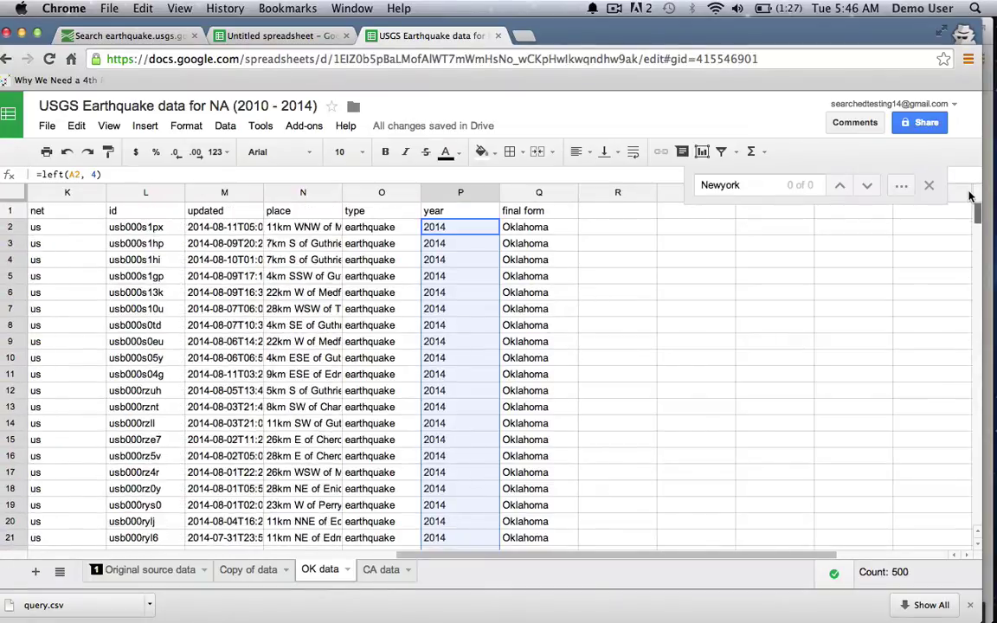
pyautogui.click(610, 213)
pyautogui.press('super+v')
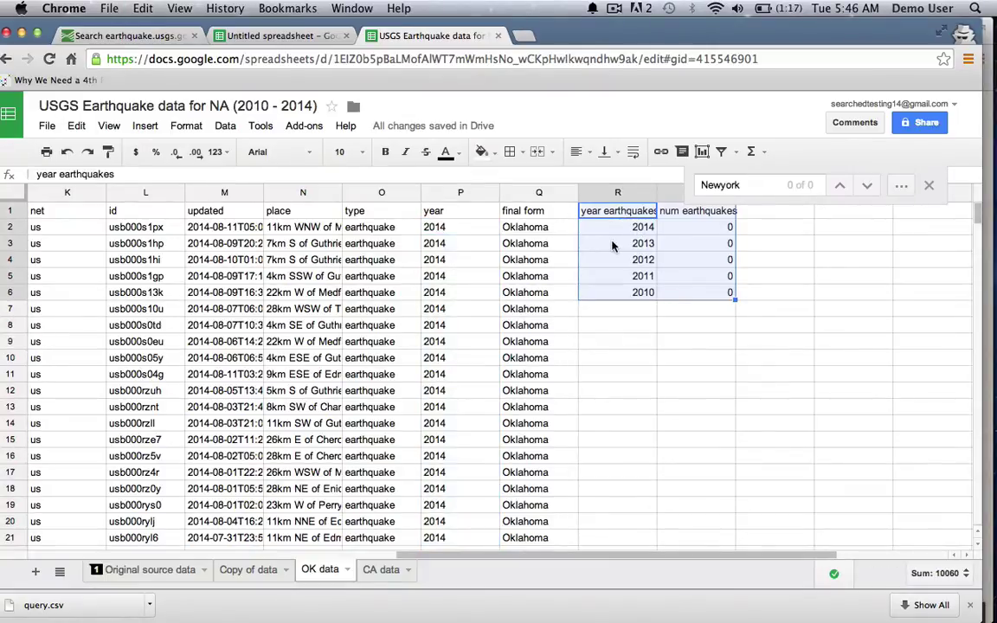
pyautogui.click(382, 570)
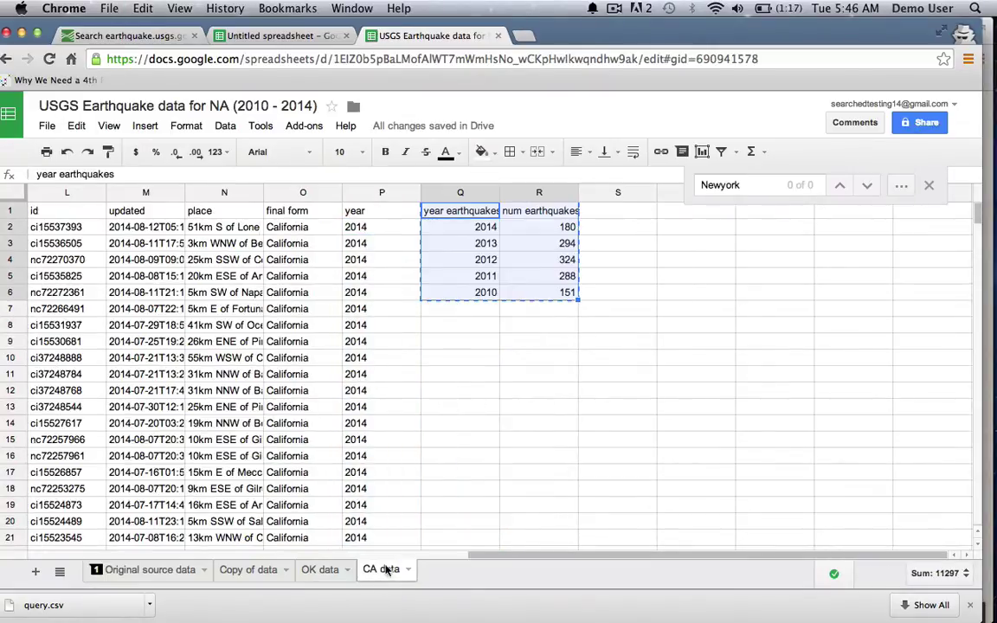
pyautogui.click(321, 570)
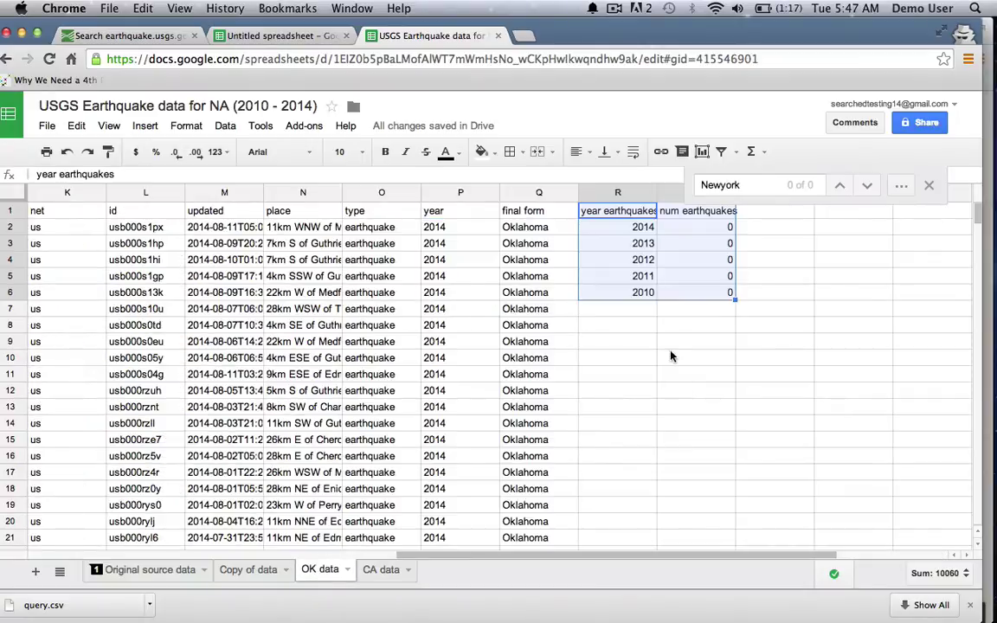
# Change the 2014 count formula in S2 to =countif(P1:P4000, "2014") so it counts the year column
pyautogui.click(723, 229)
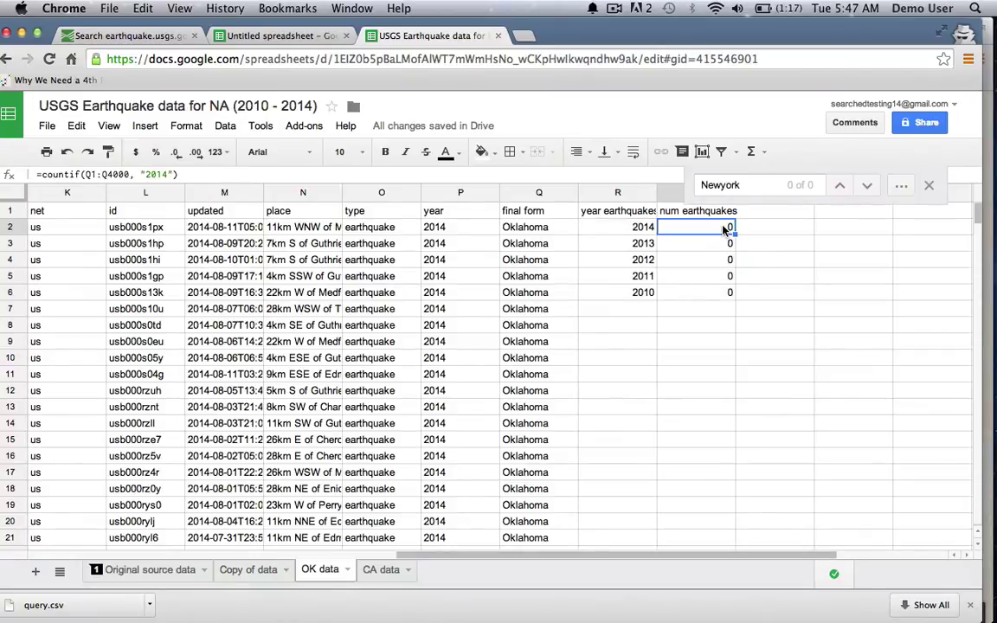
pyautogui.click(90, 176)
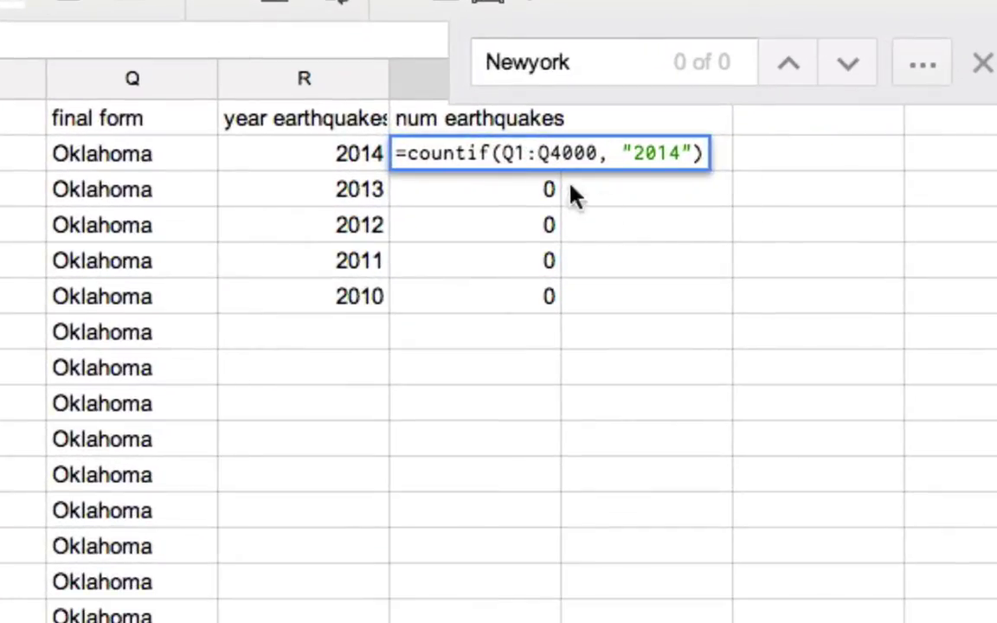
pyautogui.click(514, 153)
pyautogui.press('BackSpace')
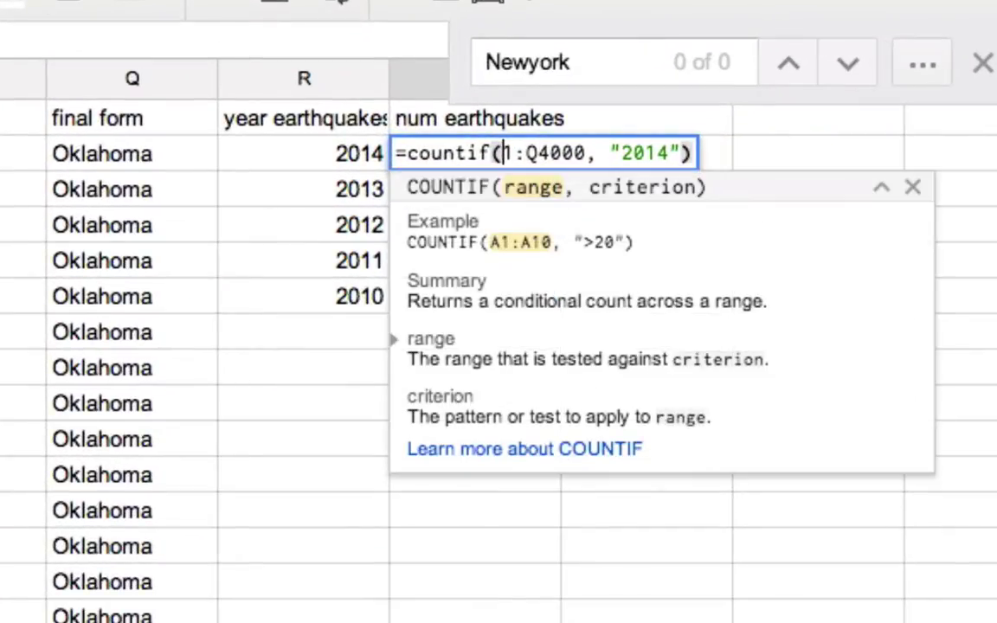
pyautogui.write('P')
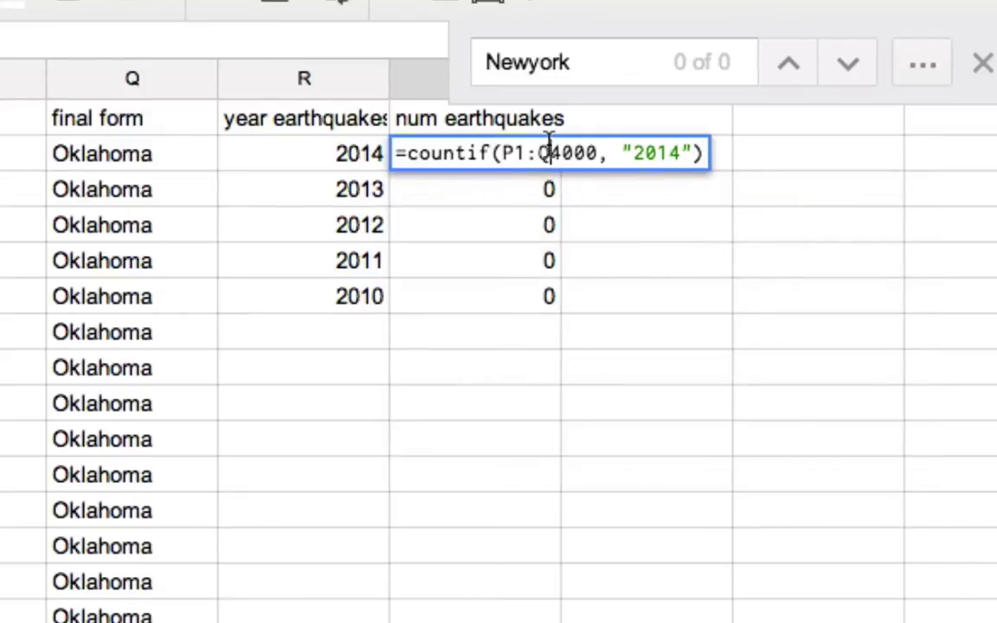
pyautogui.press('BackSpace')
pyautogui.write('P')
pyautogui.press('Return')
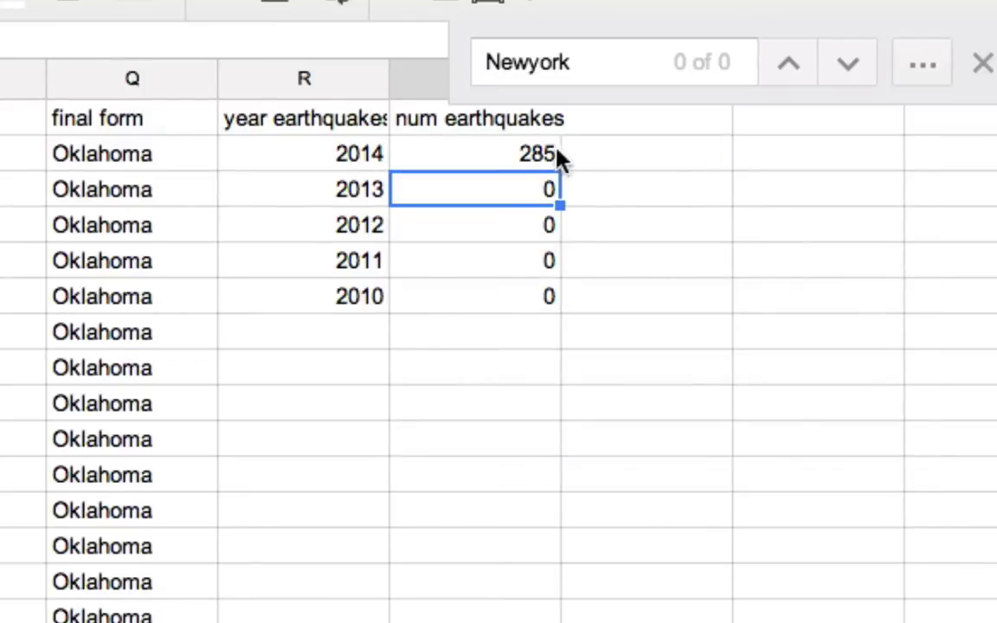
# Fill the 2014 count formula from S2 down through S6
pyautogui.moveTo(555, 157); pyautogui.dragTo(518, 307)
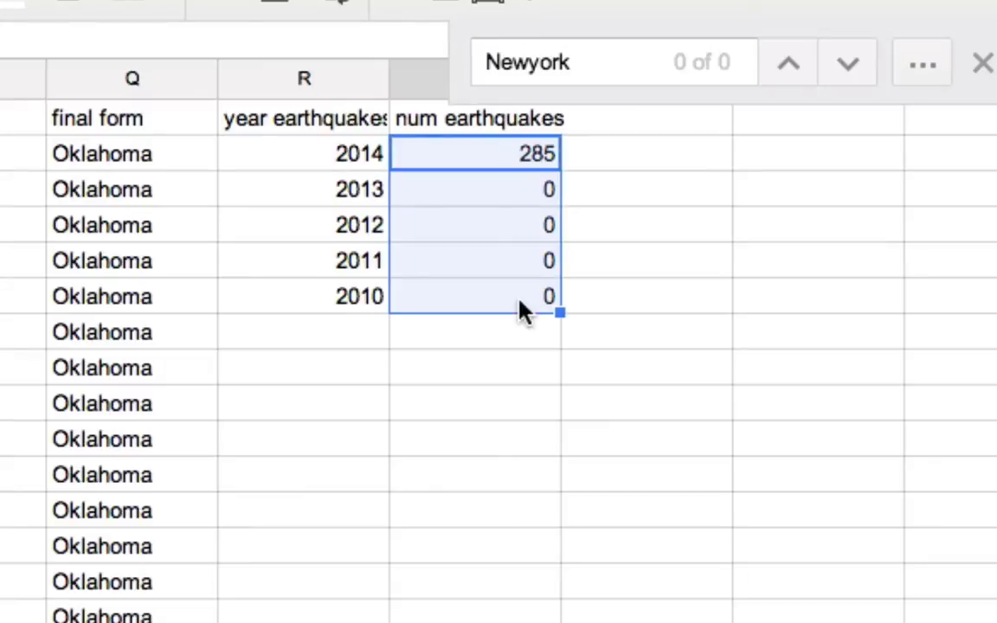
pyautogui.hotkey('ctrl', 'd')
pyautogui.click(476, 260)
pyautogui.press('Up')
pyautogui.press('Up')
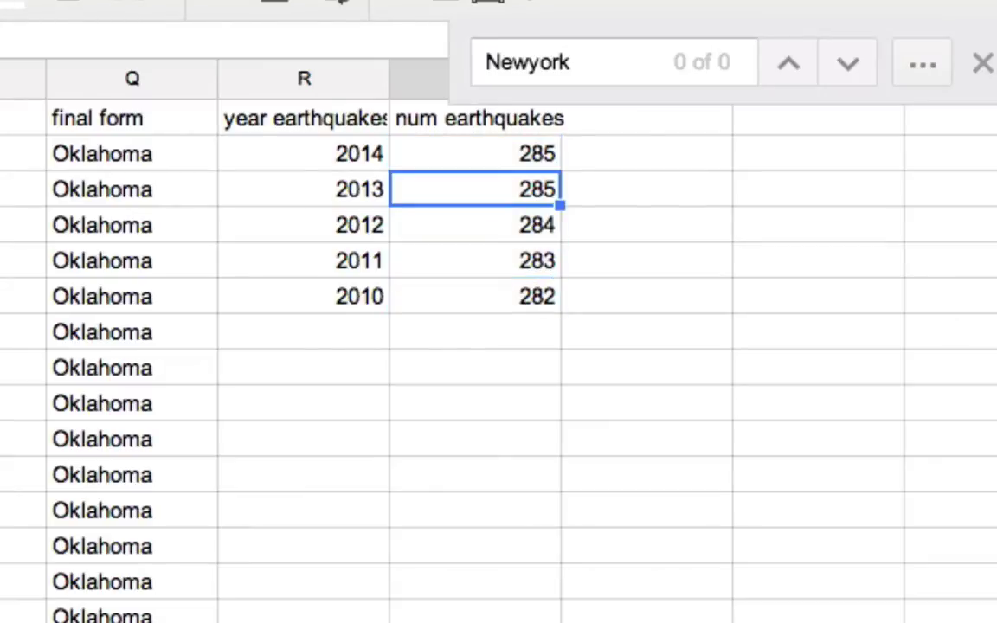
# Set the COUNTIF criterion in S3 to "2013"
pyautogui.doubleClick(555, 192)
pyautogui.moveTo(621, 188); pyautogui.dragTo(694, 188)
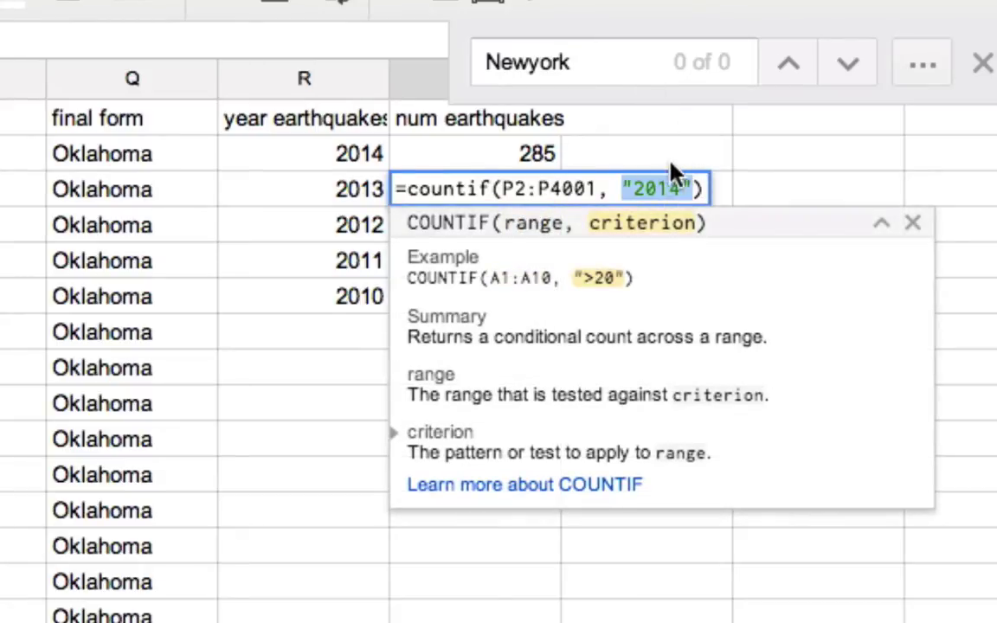
pyautogui.write('"2013"')
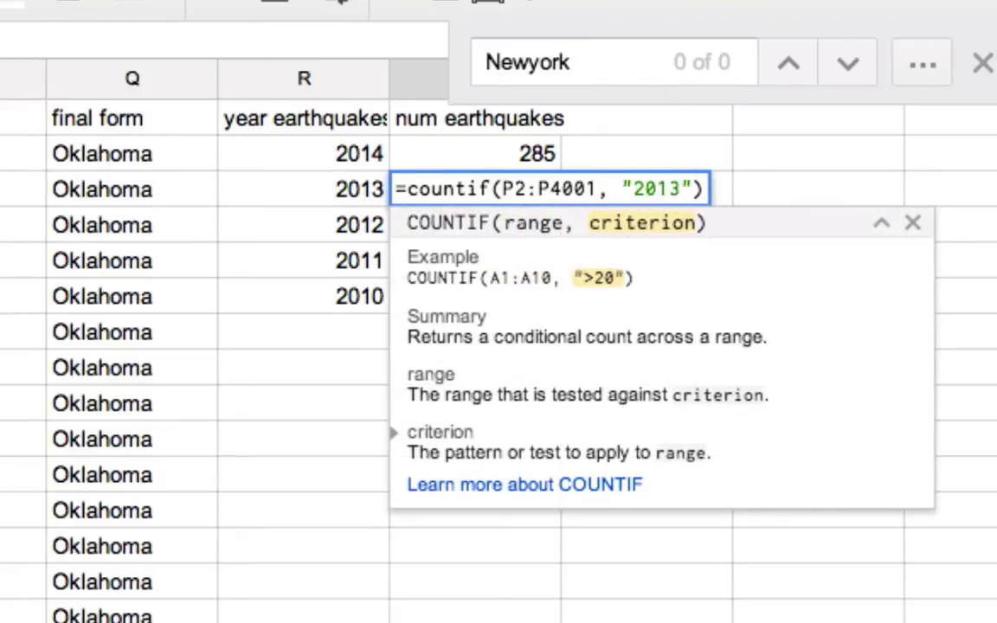
pyautogui.press('Return')
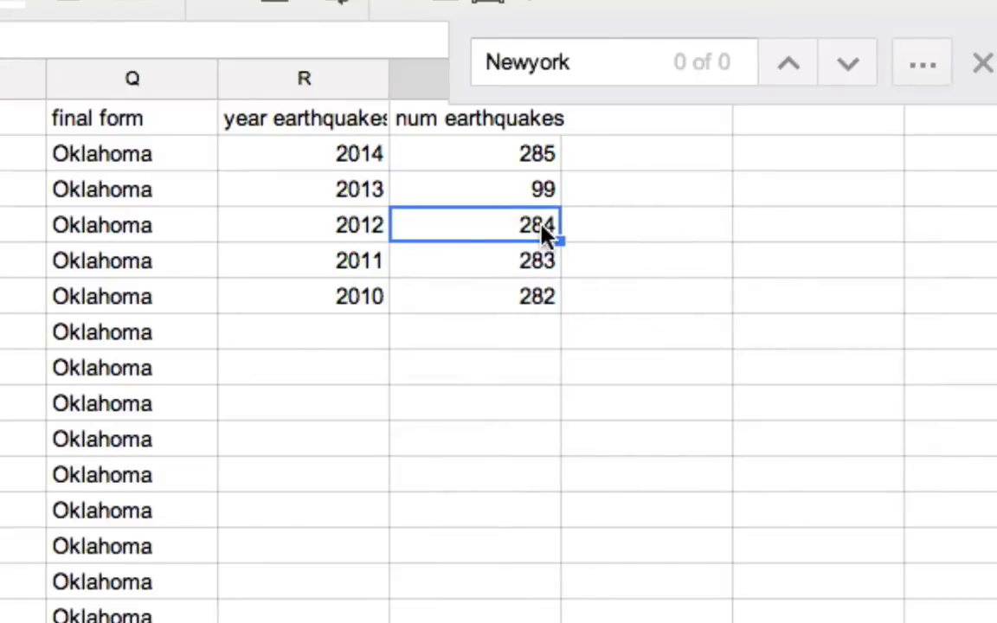
# Set the COUNTIF criterion in S4 to "2012"
pyautogui.doubleClick(542, 228)
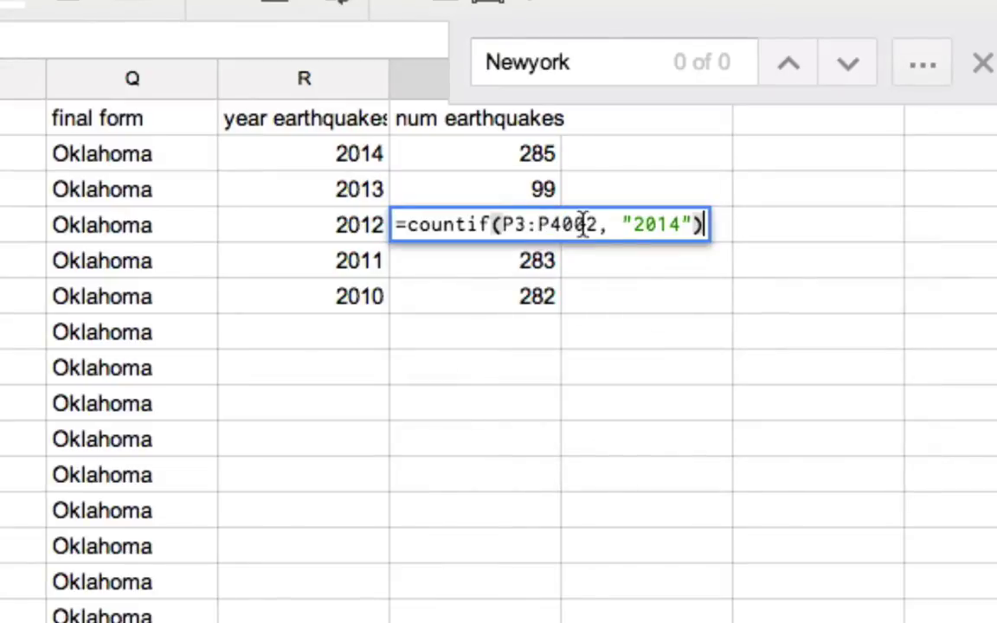
pyautogui.click(677, 234)
pyautogui.press('BackSpace')
pyautogui.write('2')
pyautogui.press('Return')
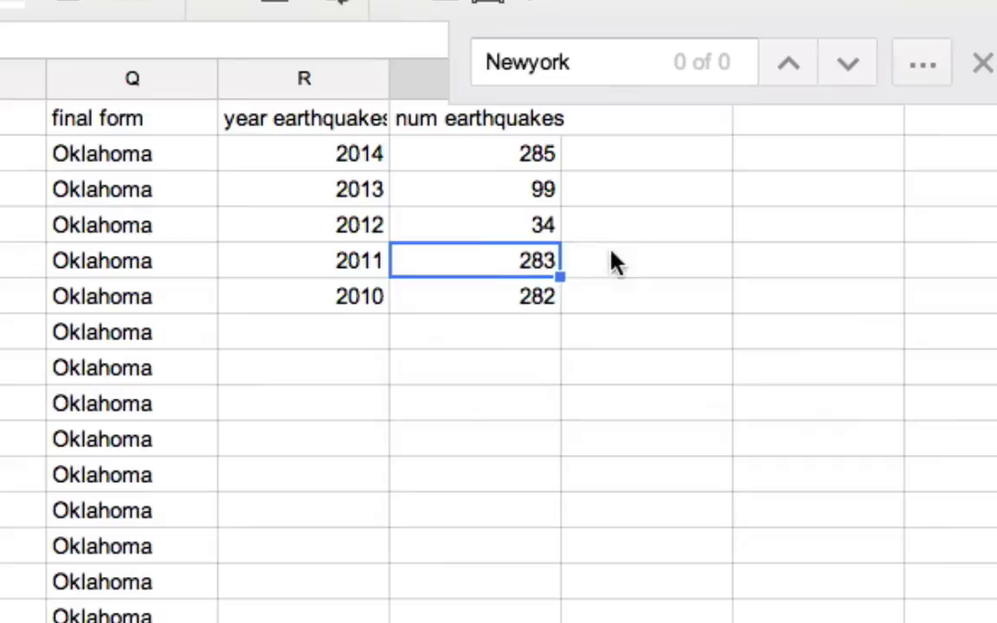
# Set the COUNTIF criterion in S5 to "2011"
pyautogui.doubleClick(529, 264)
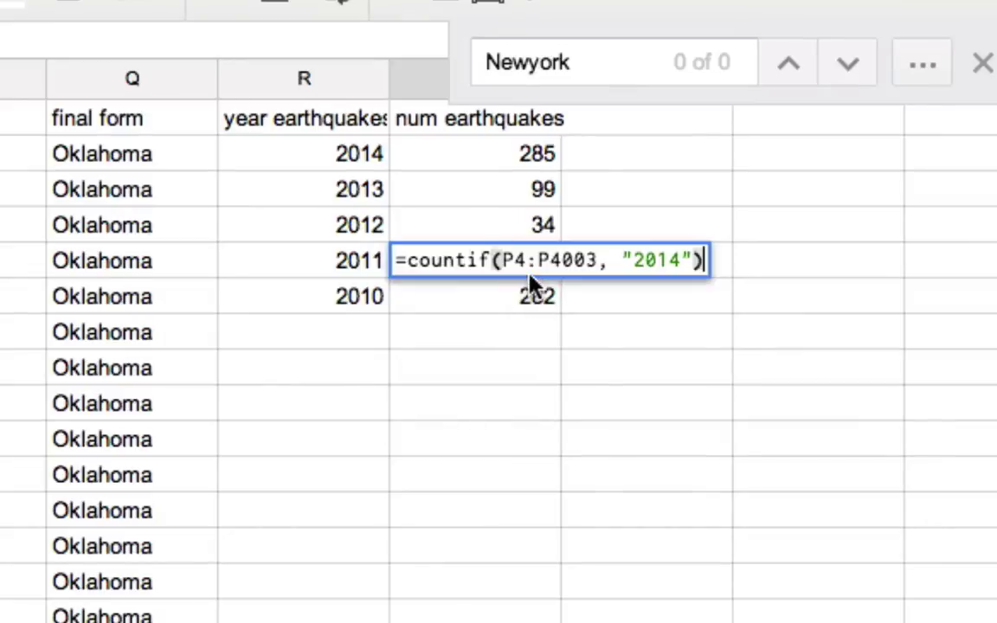
pyautogui.click(679, 261)
pyautogui.press('BackSpace')
pyautogui.write('1')
pyautogui.press('Return')
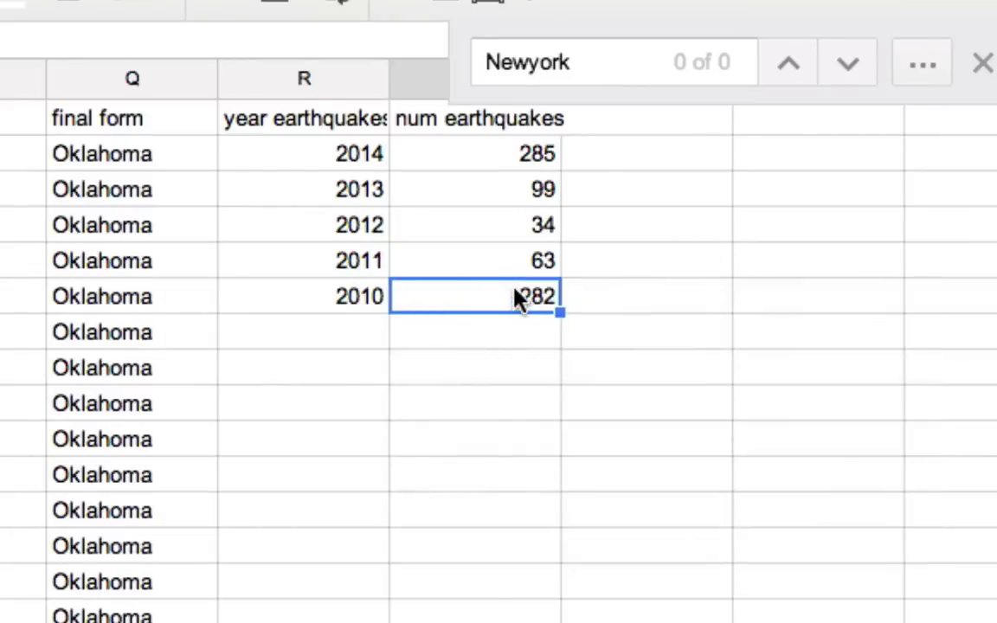
# Set the COUNTIF criterion in S6 to "2010"
pyautogui.doubleClick(517, 294)
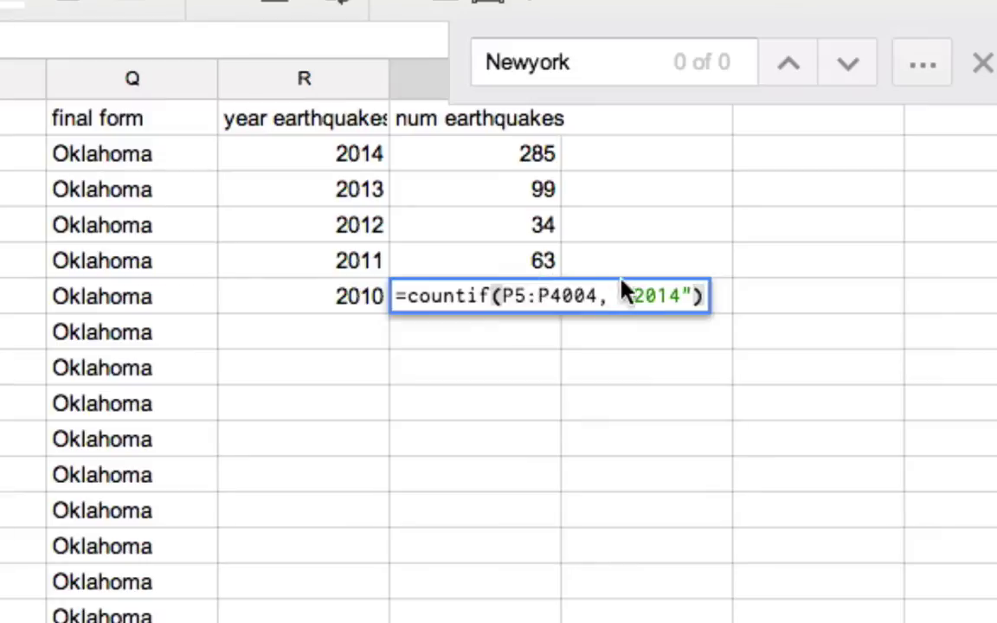
pyautogui.click(679, 296)
pyautogui.press('BackSpace')
pyautogui.press('BackSpace')
pyautogui.write('1')
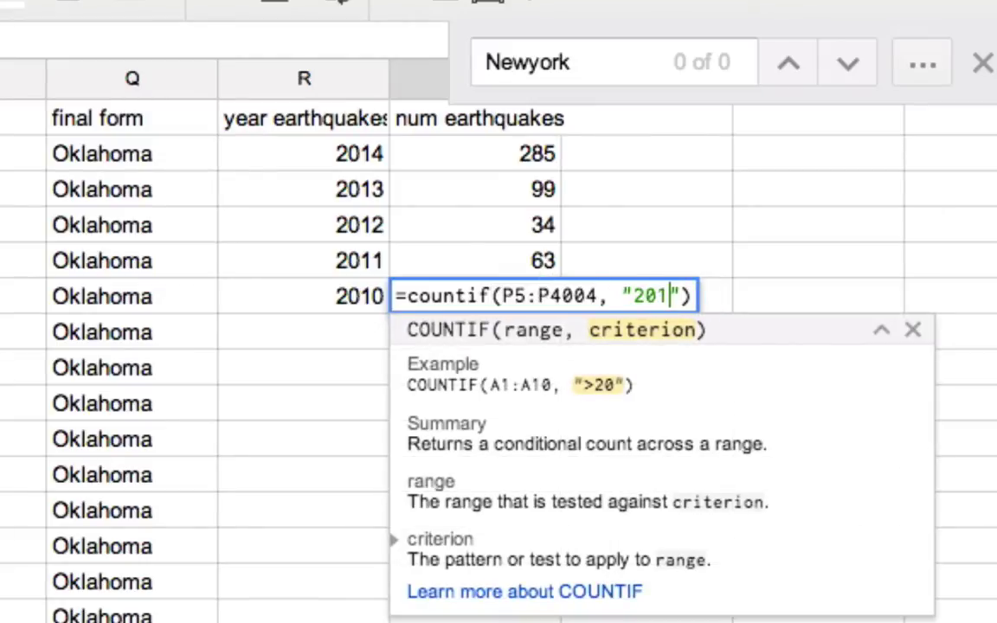
pyautogui.write('0')
pyautogui.press('Return')
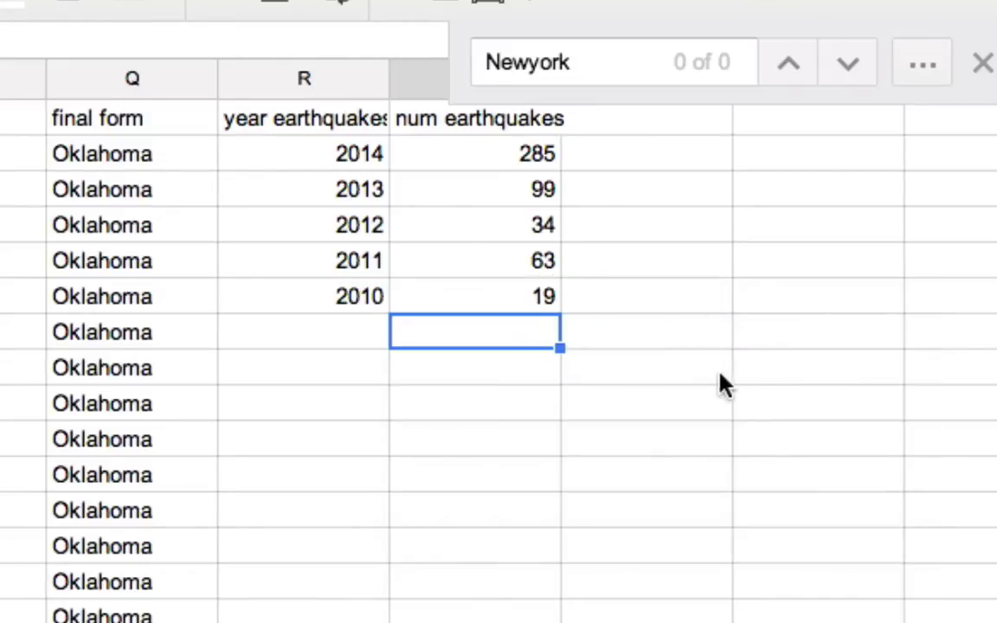
# Copy the Oklahoma yearly earthquake counts in S2:S6
pyautogui.click(530, 157)
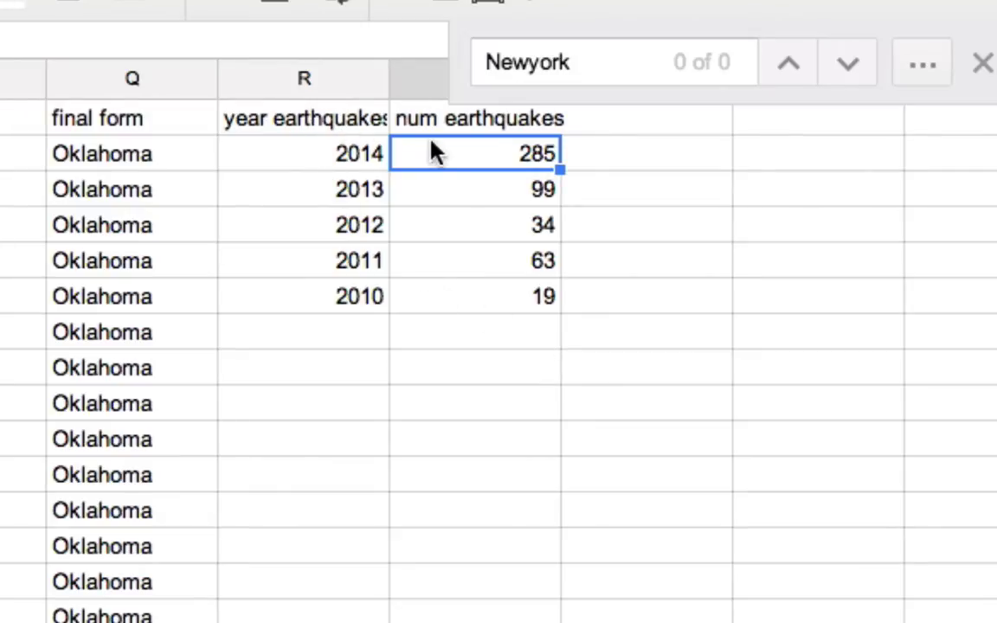
pyautogui.keyDown('shift'); pyautogui.click(490, 296); pyautogui.keyUp('shift')
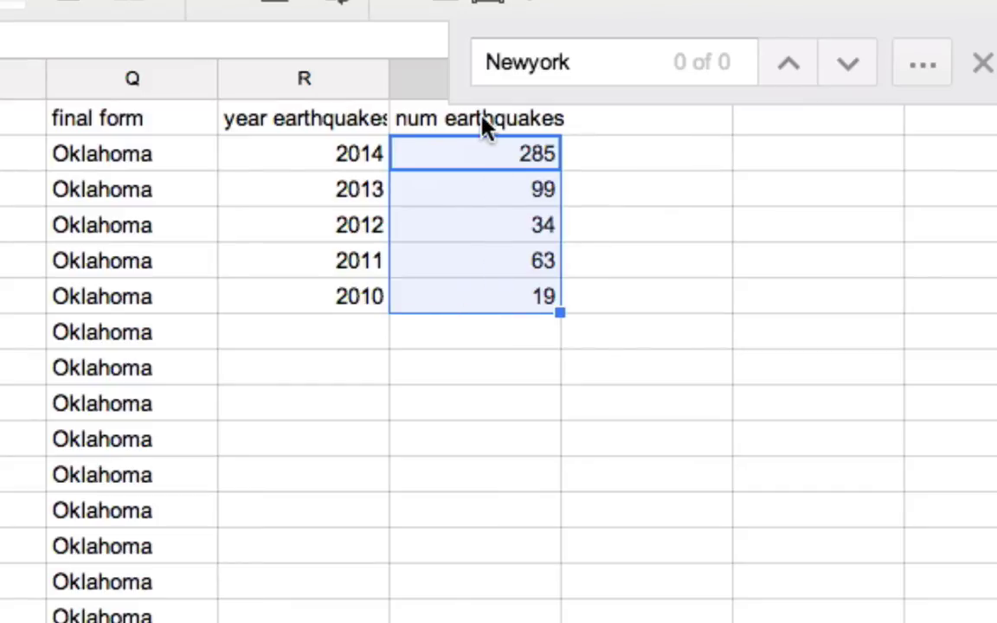
pyautogui.hotkey('ctrl', 'c')
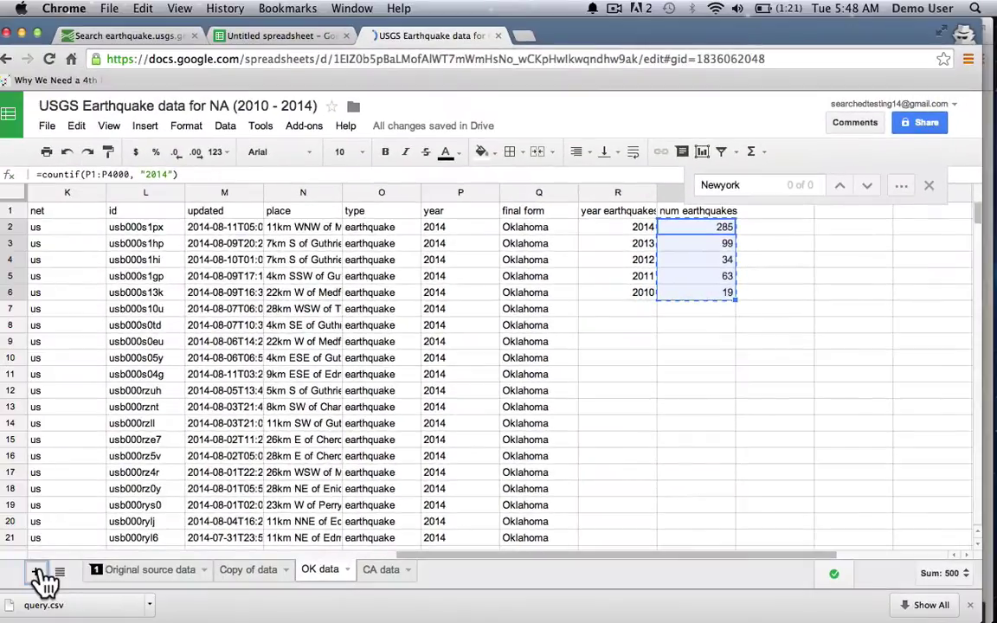
# Add a new sheet to the spreadsheet and name it Charts
pyautogui.click(38, 573)
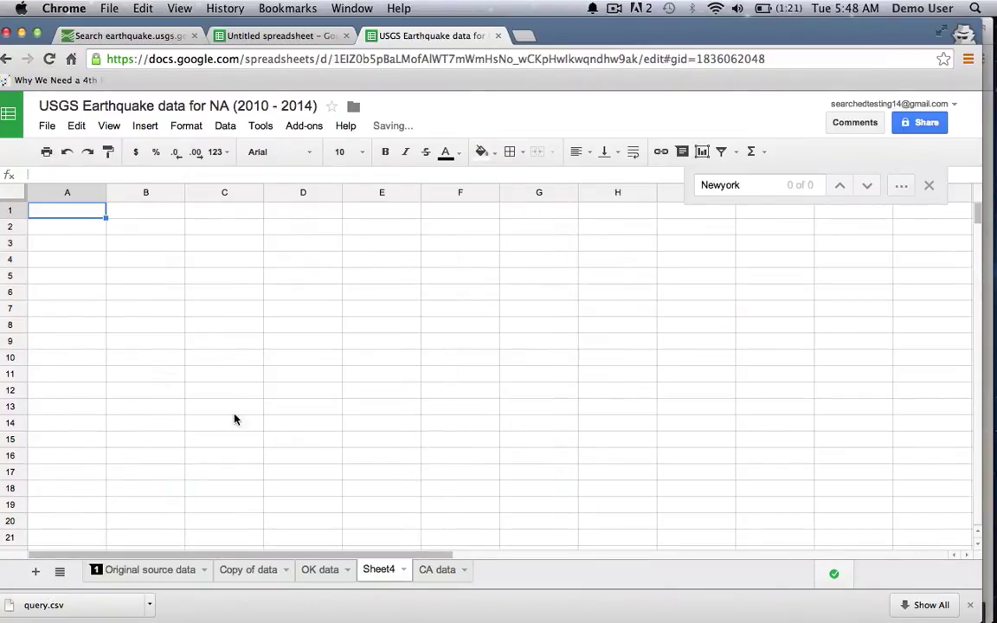
pyautogui.doubleClick(378, 571)
pyautogui.write('Charts')
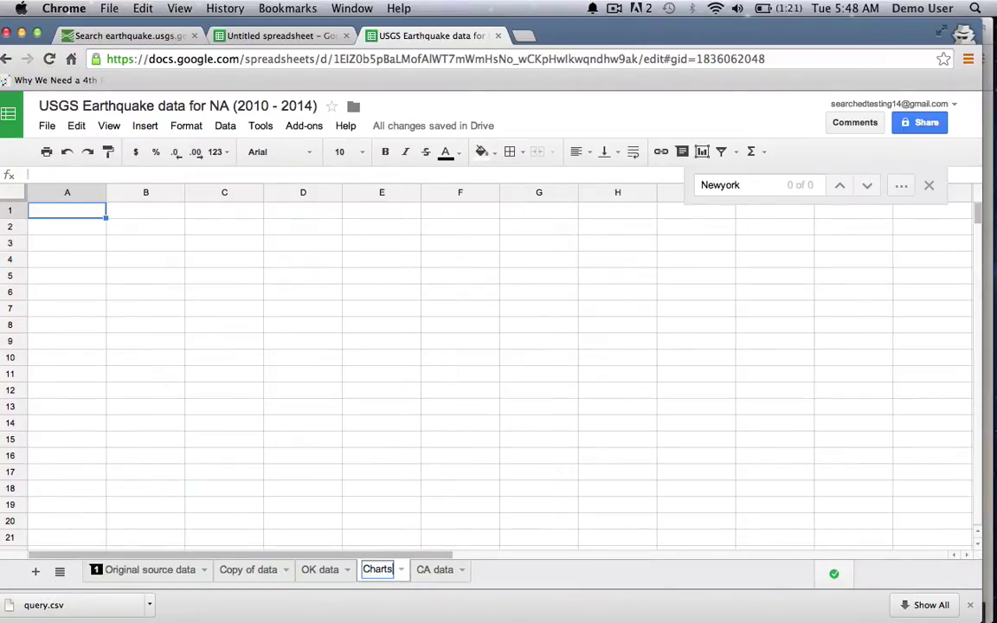
pyautogui.press('Return')
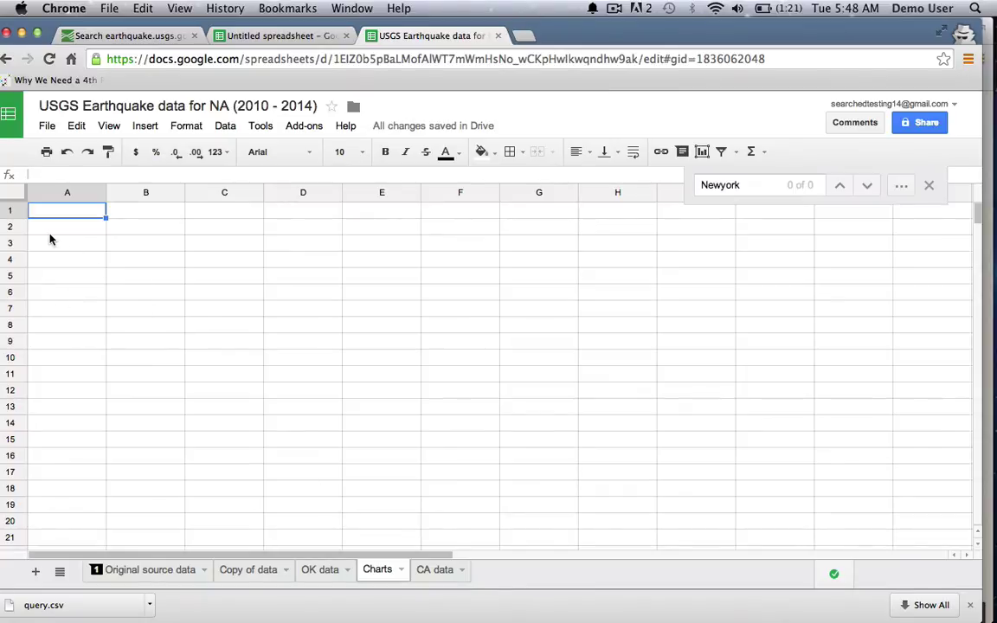
# Paste the copied Oklahoma yearly counts as values only into B2:B6 of the Charts sheet
pyautogui.click(134, 229)
pyautogui.hotkey('ctrl', 'v')
pyautogui.hotkey('ctrl', 'z')
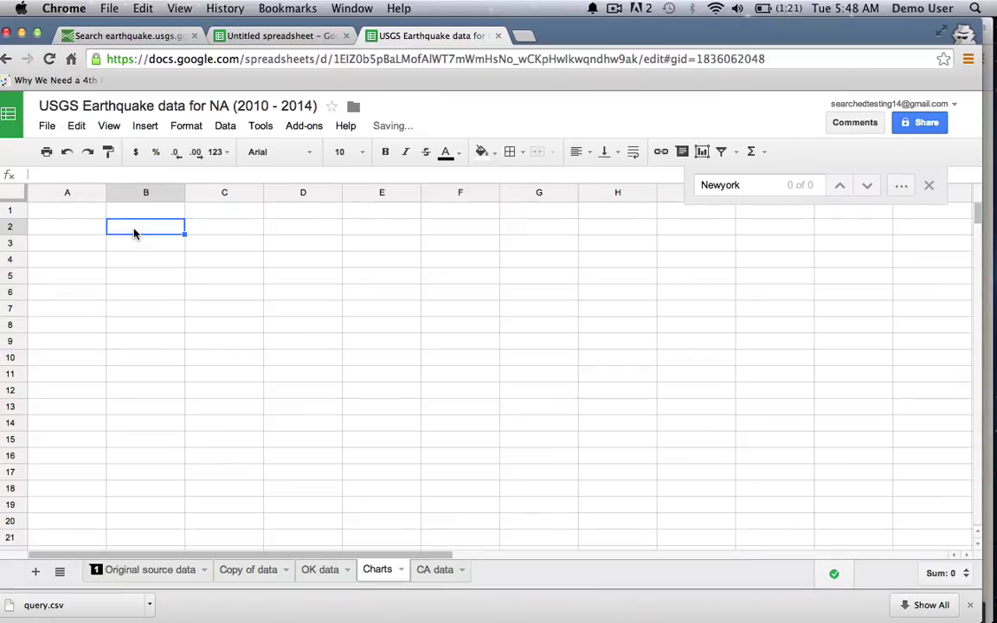
pyautogui.click(76, 131)
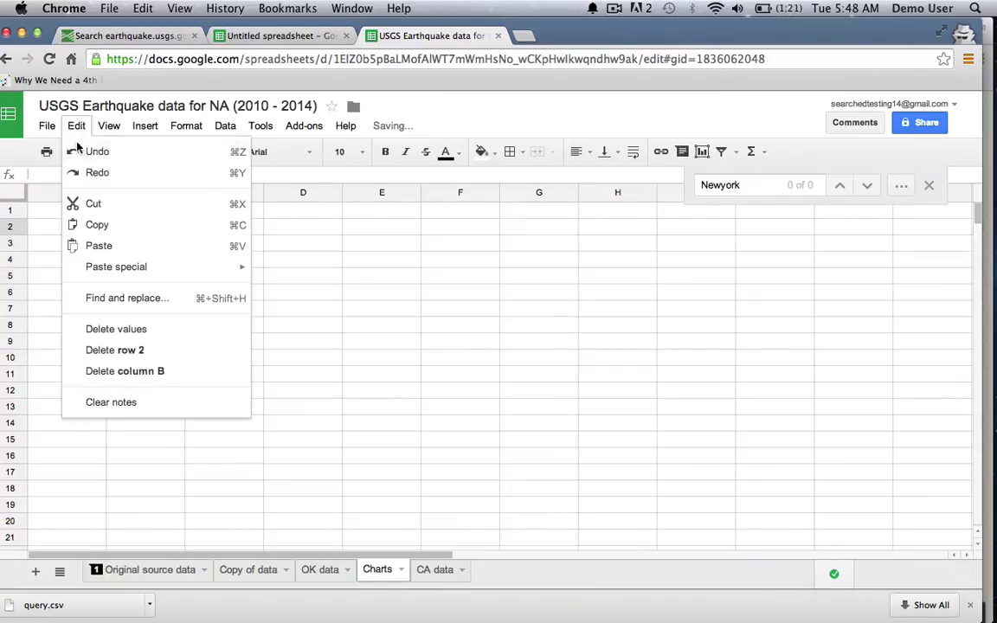
pyautogui.moveTo(119, 273)
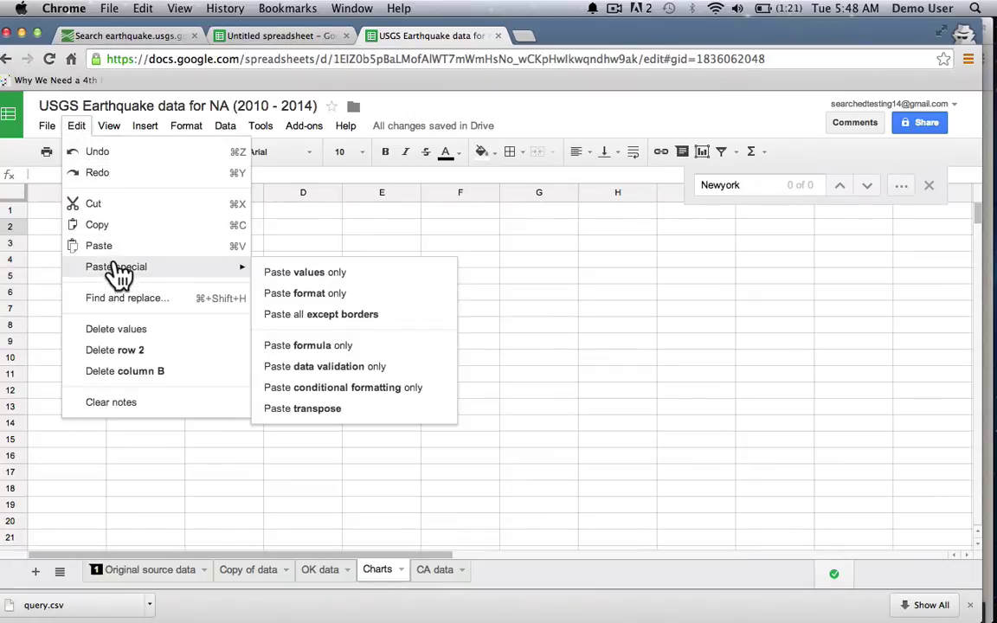
pyautogui.click(298, 275)
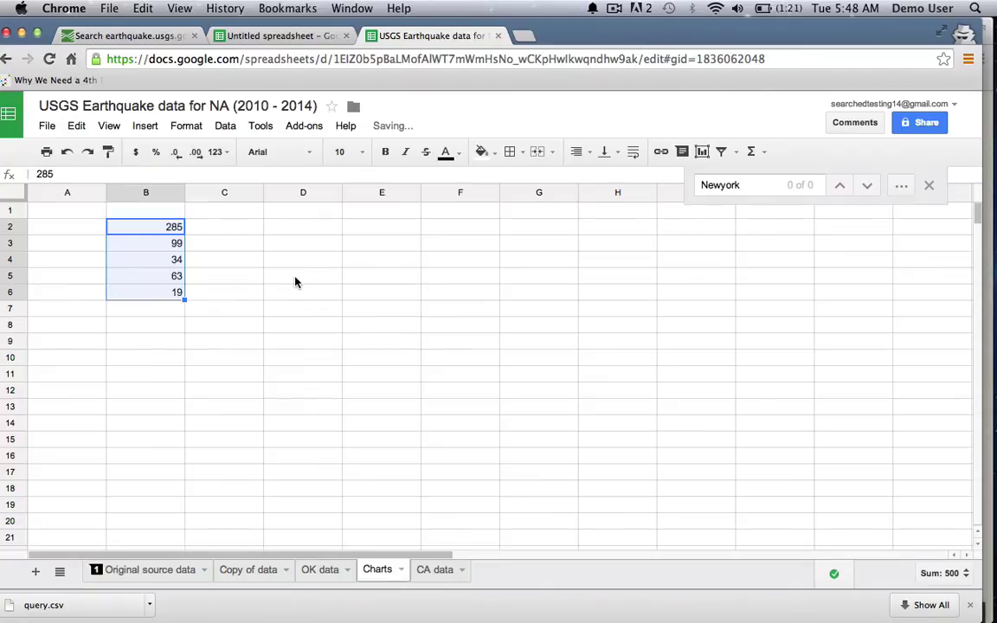
# Enter the years 2014, 2013 and 2012 in cells A2 to A4 beside the Oklahoma counts
pyautogui.click(74, 230)
pyautogui.write('2014')
pyautogui.press('Return')
pyautogui.write('2013')
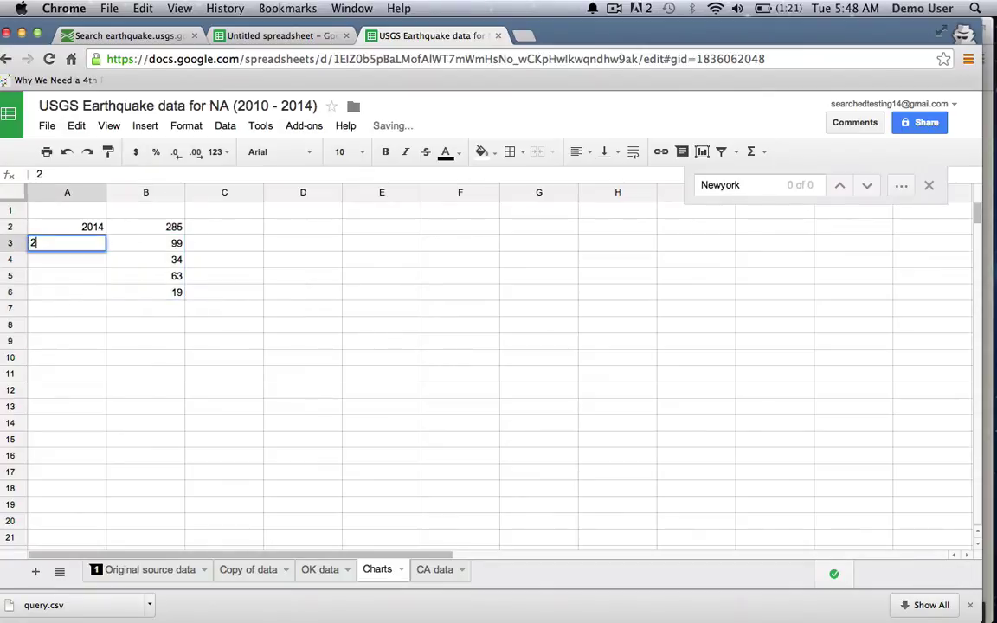
pyautogui.press('Return')
pyautogui.write('20')
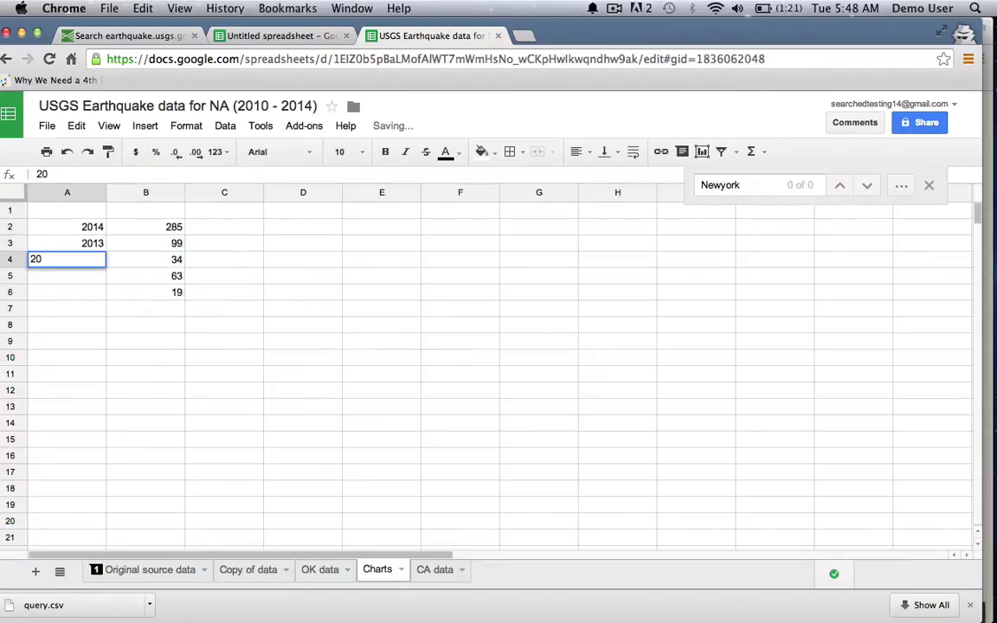
pyautogui.write('12')
pyautogui.press('Return')
pyautogui.write('2')
pyautogui.press('Return')
pyautogui.write('11')
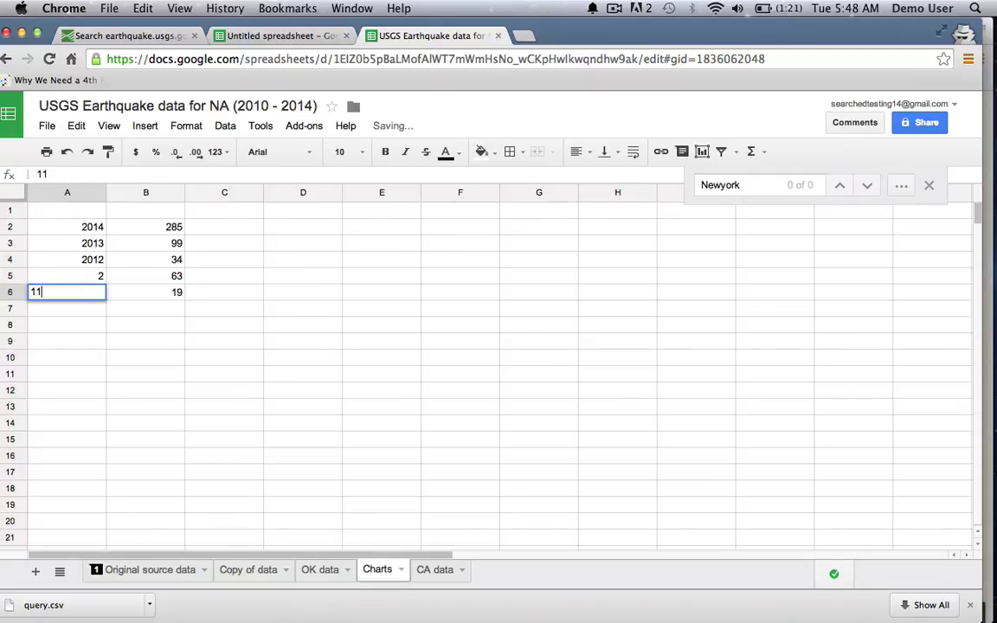
pyautogui.press('BackSpace')
pyautogui.press('BackSpace')
# Set cell A5 to 2011 and cell A6 to 2010 to complete the year column
pyautogui.click(87, 275)
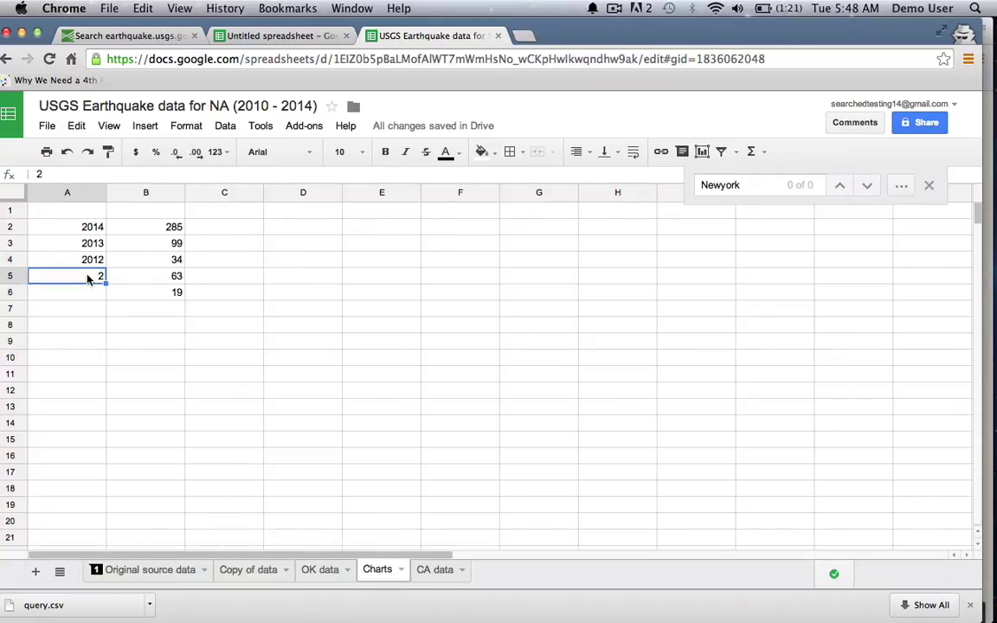
pyautogui.doubleClick(87, 275)
pyautogui.write('2011')
pyautogui.press('BackSpace')
pyautogui.press('BackSpace')
pyautogui.press('BackSpace')
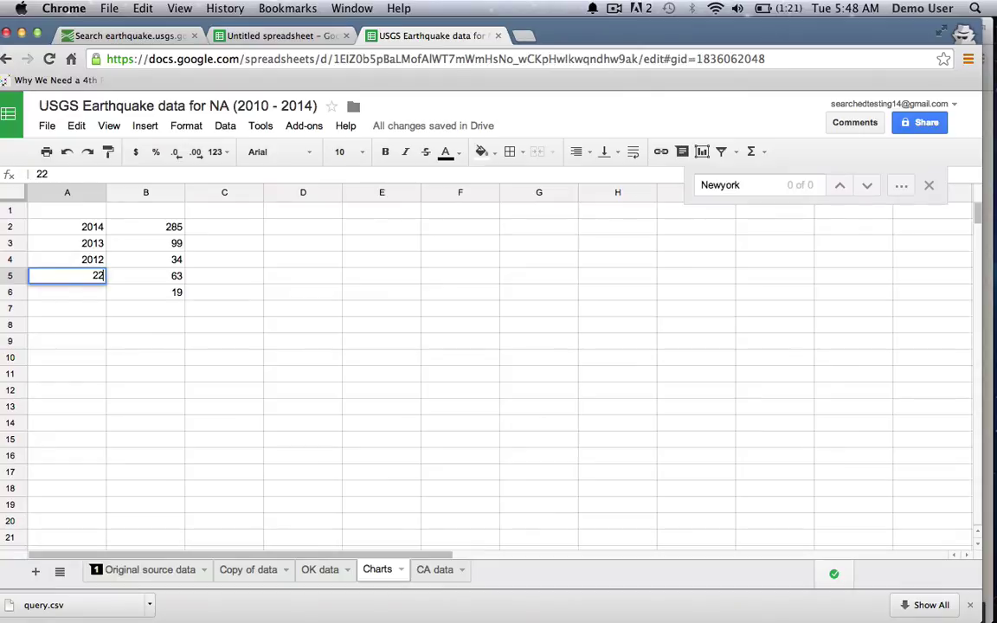
pyautogui.write('011')
pyautogui.press('Return')
pyautogui.write('2013')
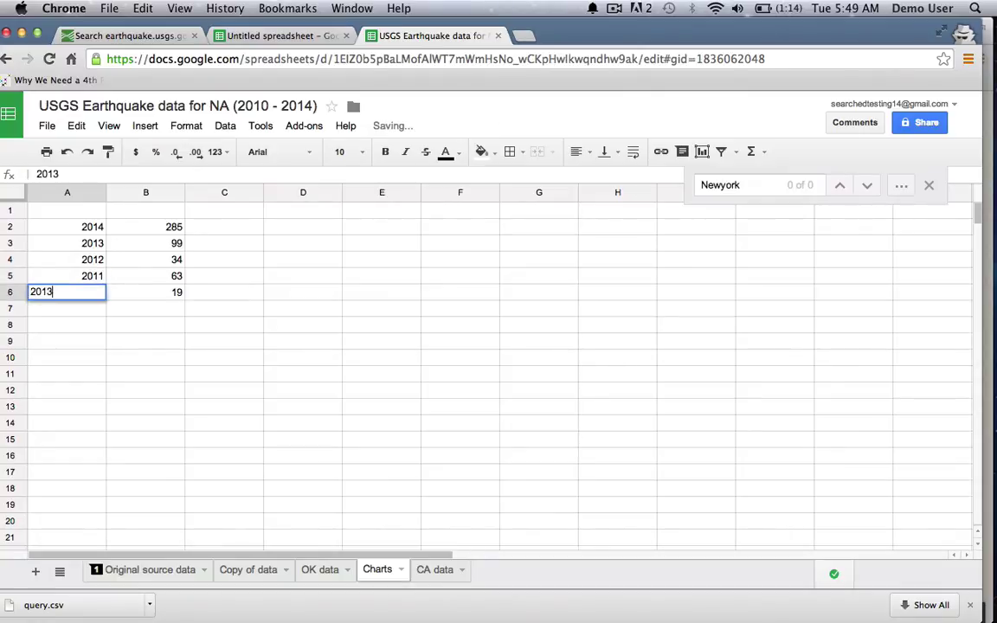
pyautogui.press('BackSpace')
pyautogui.write('0')
pyautogui.press('Return')
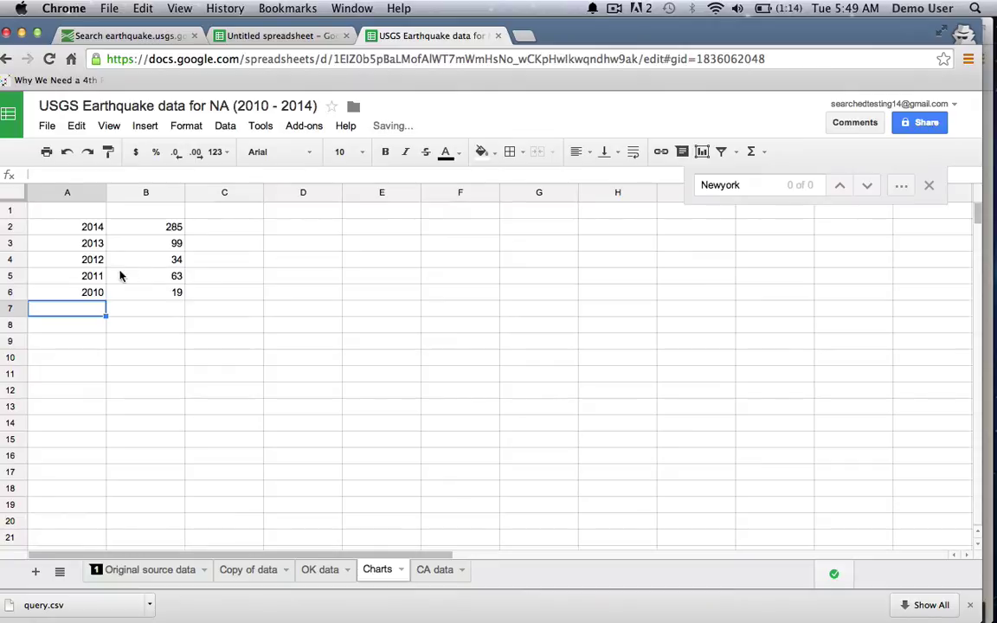
# Label the count columns with the headers OK in B1 and CA in C1
pyautogui.click(143, 210)
pyautogui.write('OK')
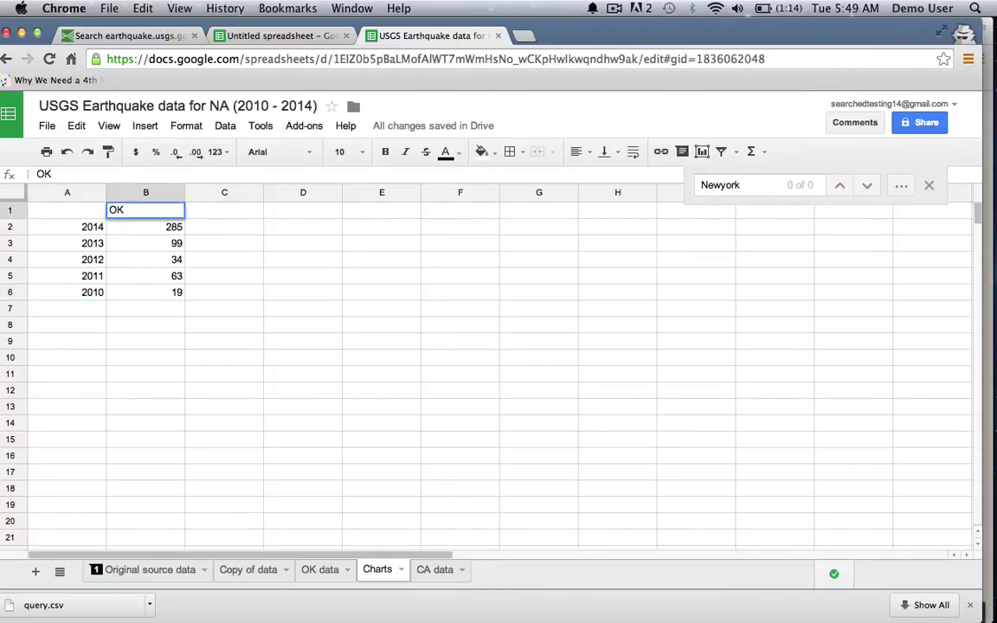
pyautogui.press('Return')
pyautogui.click(240, 209)
pyautogui.write('CA')
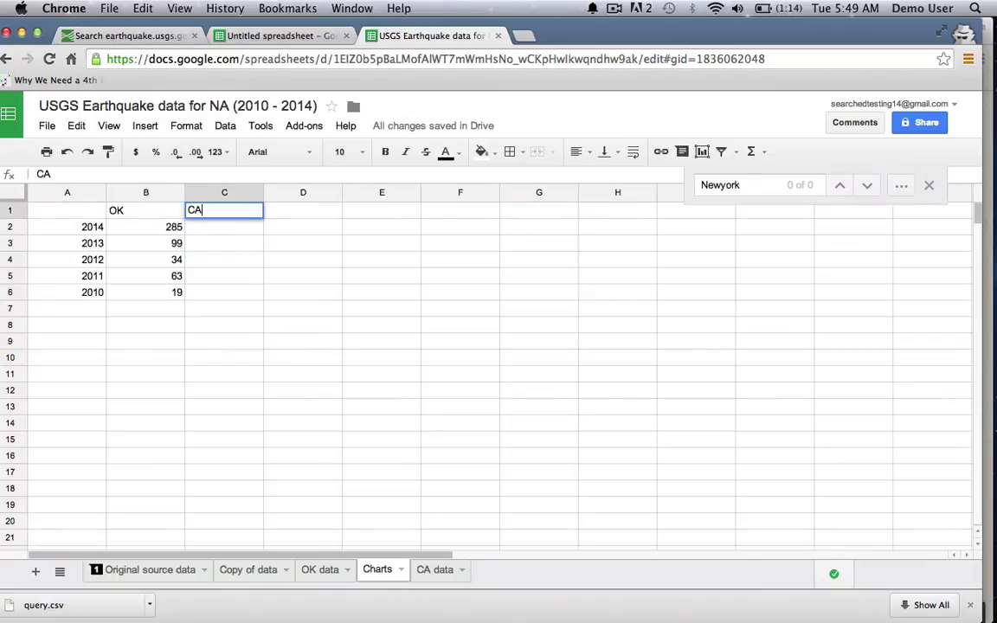
pyautogui.press('Return')
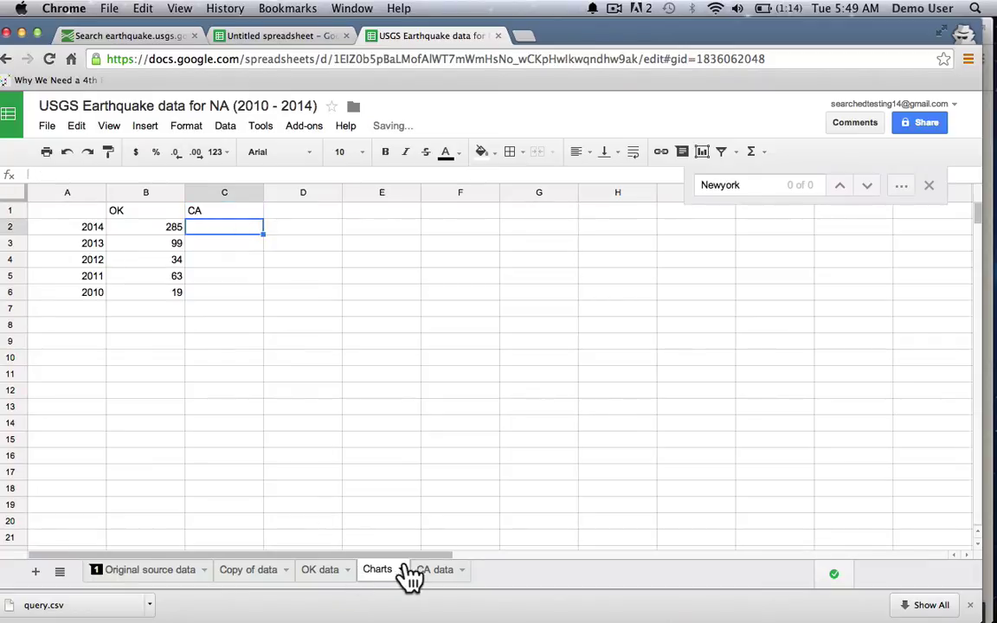
# Copy the California yearly earthquake counts in R2:R6 of the CA data sheet
pyautogui.click(431, 571)
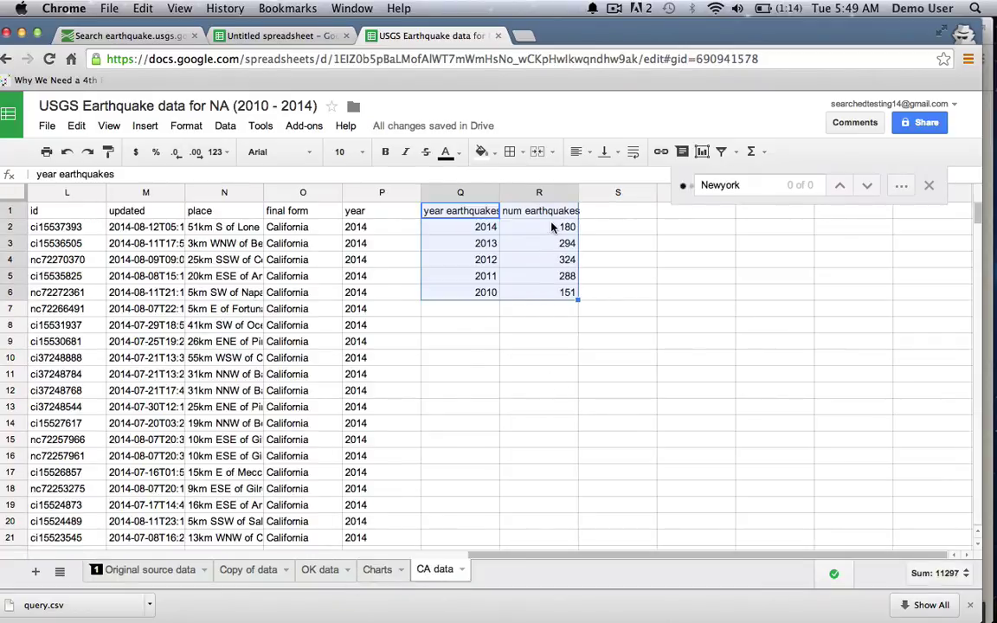
pyautogui.click(554, 227)
pyautogui.keyDown('shift'); pyautogui.click(549, 292); pyautogui.keyUp('shift')
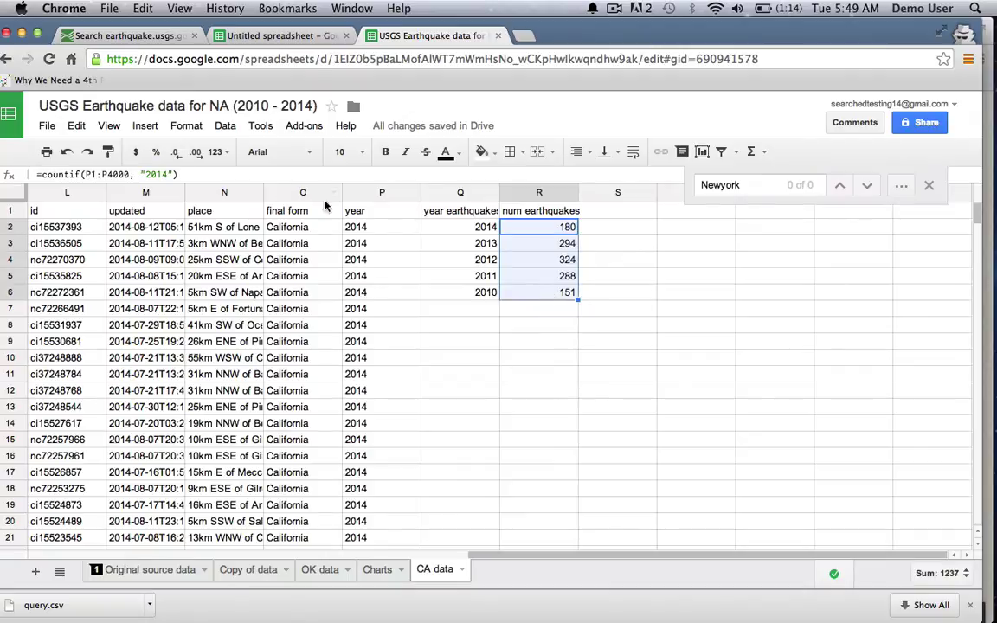
pyautogui.click(77, 127)
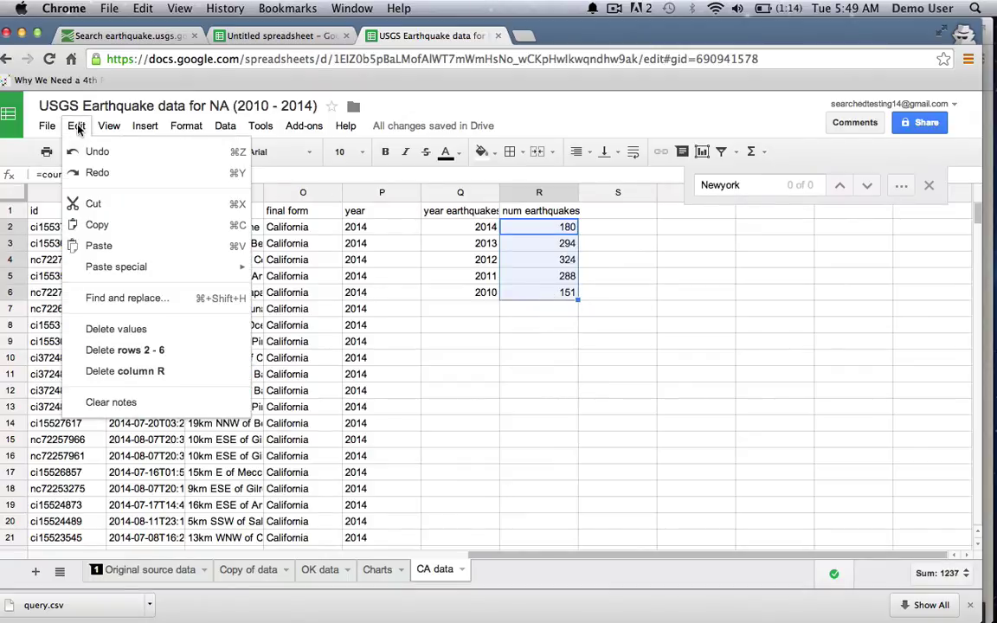
pyautogui.click(87, 224)
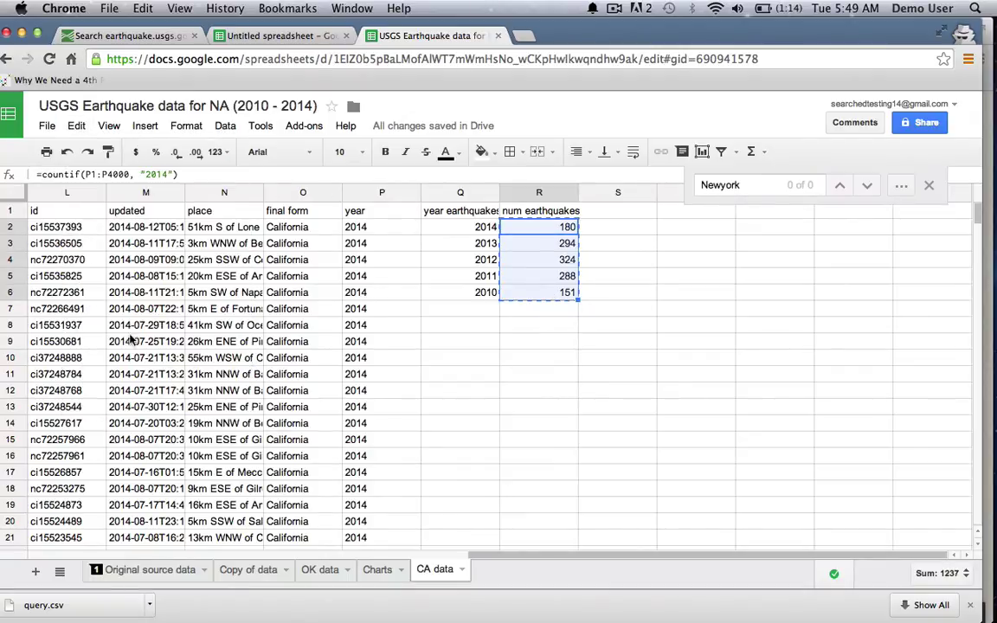
# Paste the California counts as values only into C2:C6 of the Charts sheet
pyautogui.click(377, 570)
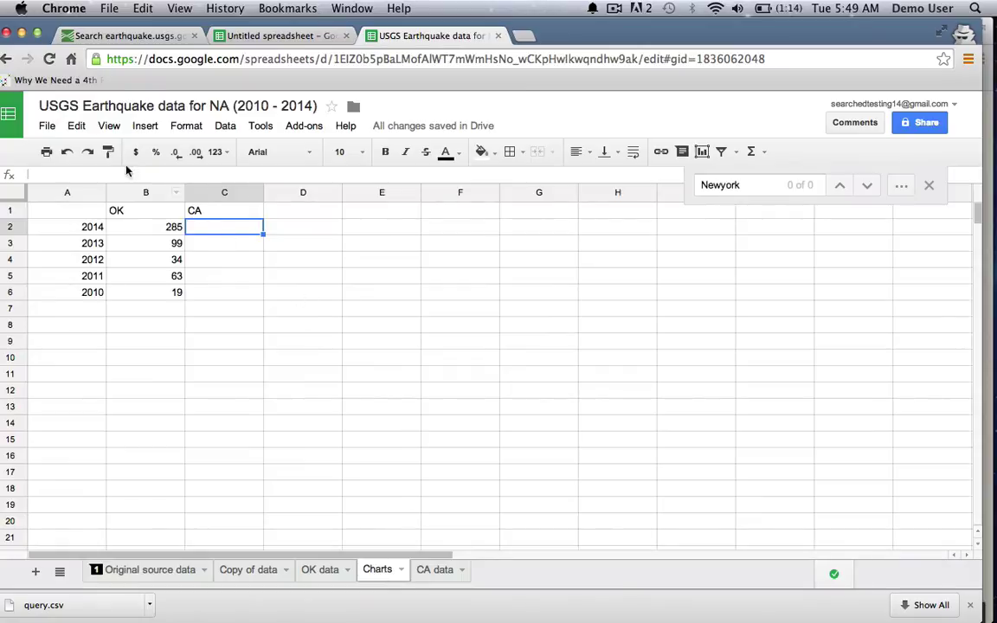
pyautogui.click(75, 128)
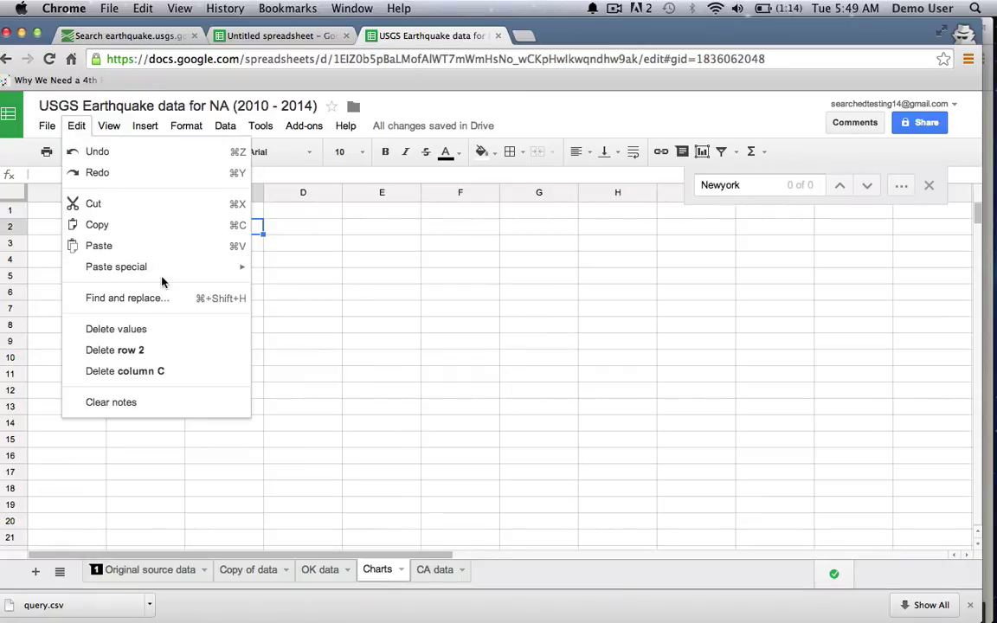
pyautogui.moveTo(187, 272)
pyautogui.click(307, 273)
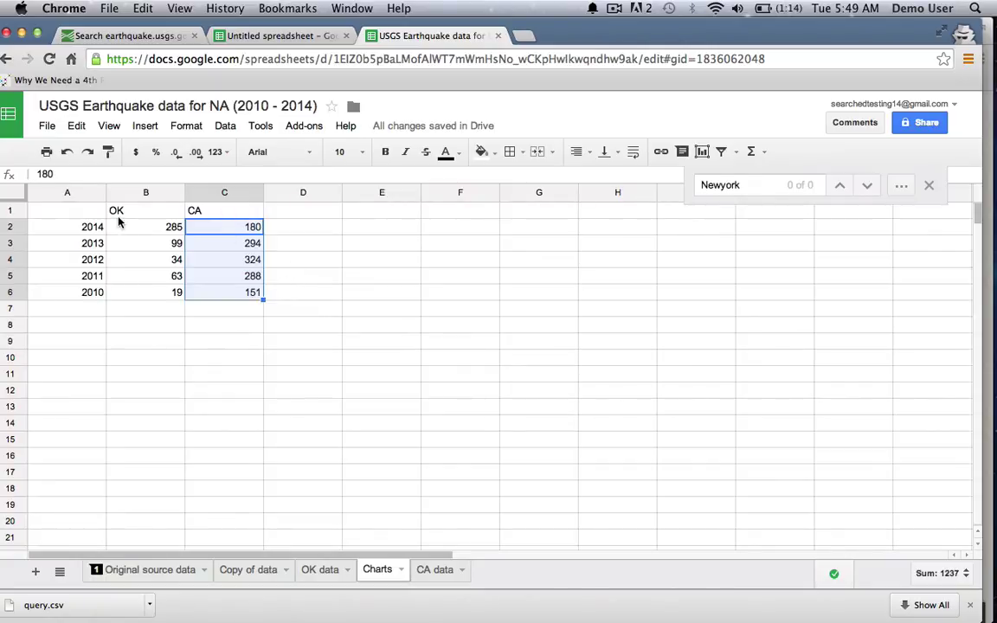
# Start a new chart from the range A1:C6 and use column A as its labels
pyautogui.click(87, 210)
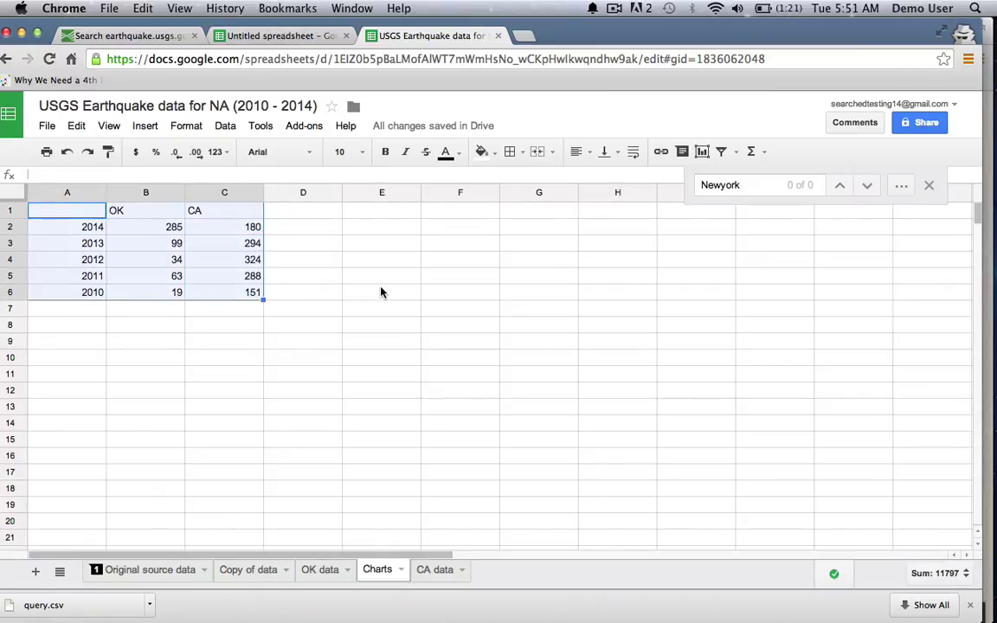
pyautogui.click(143, 127)
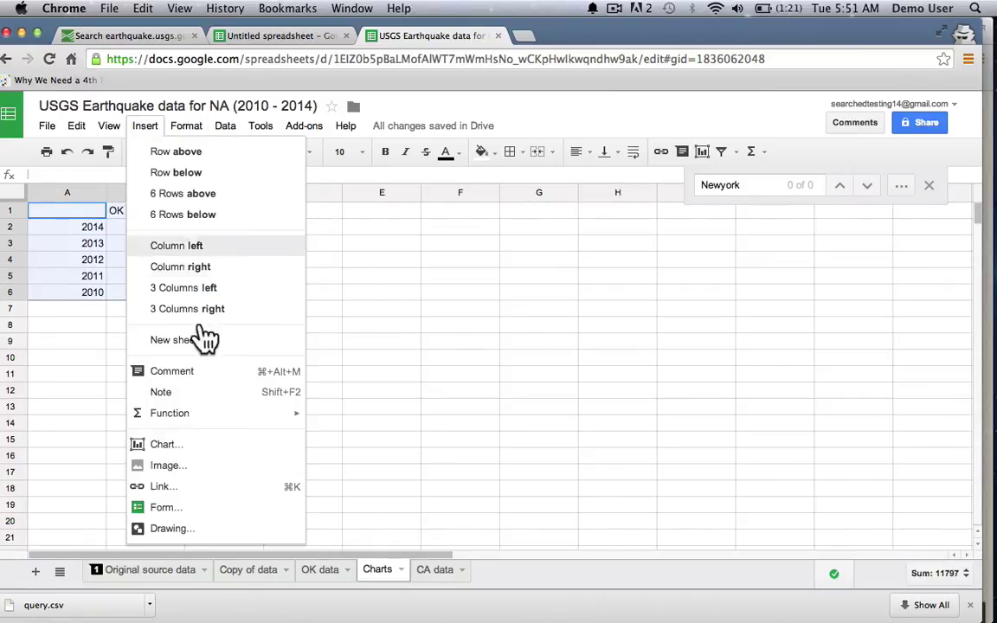
pyautogui.click(186, 447)
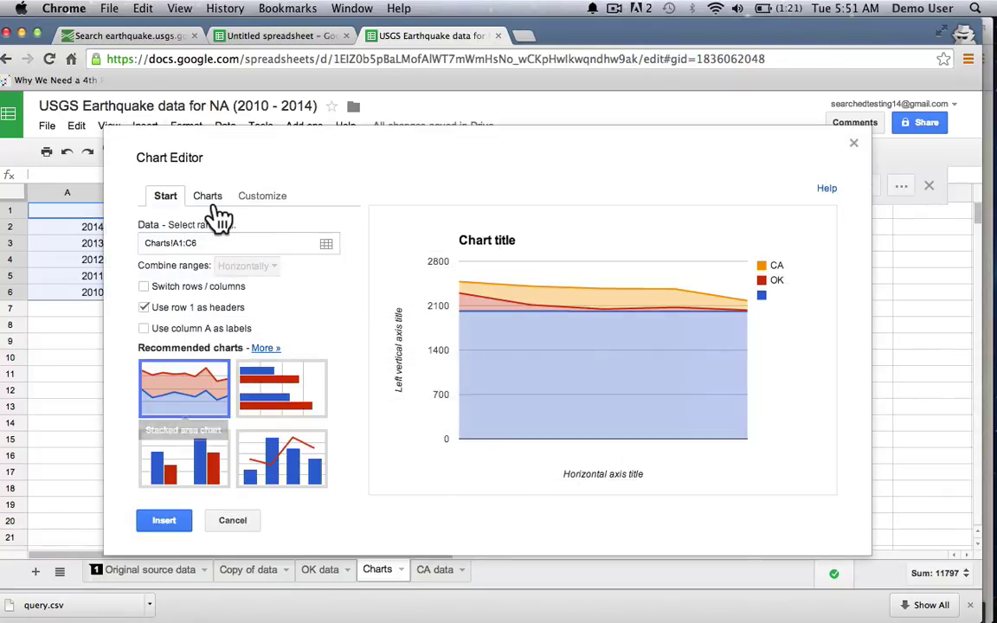
pyautogui.click(208, 197)
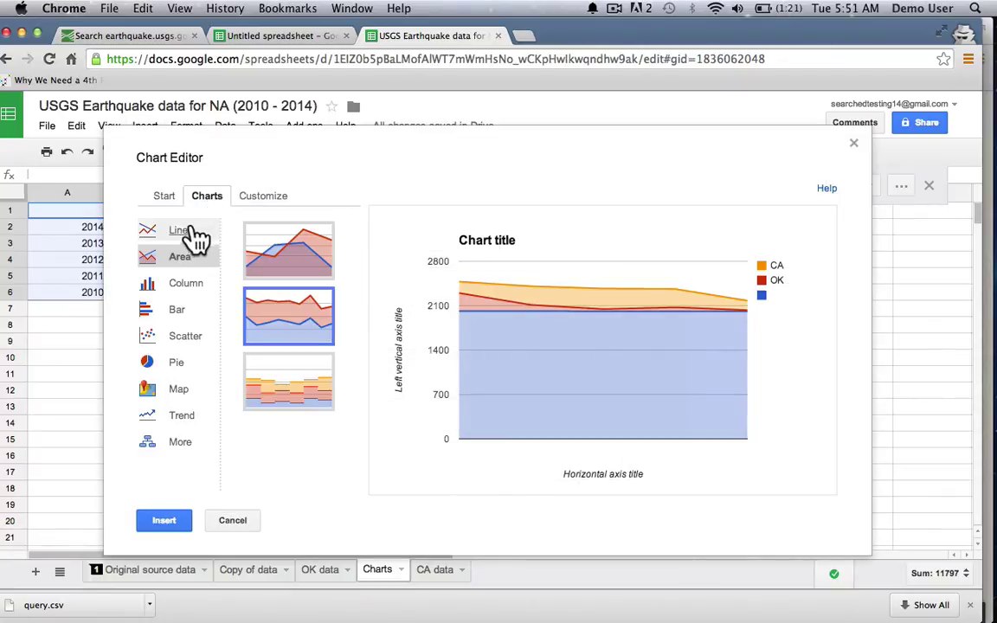
pyautogui.click(186, 230)
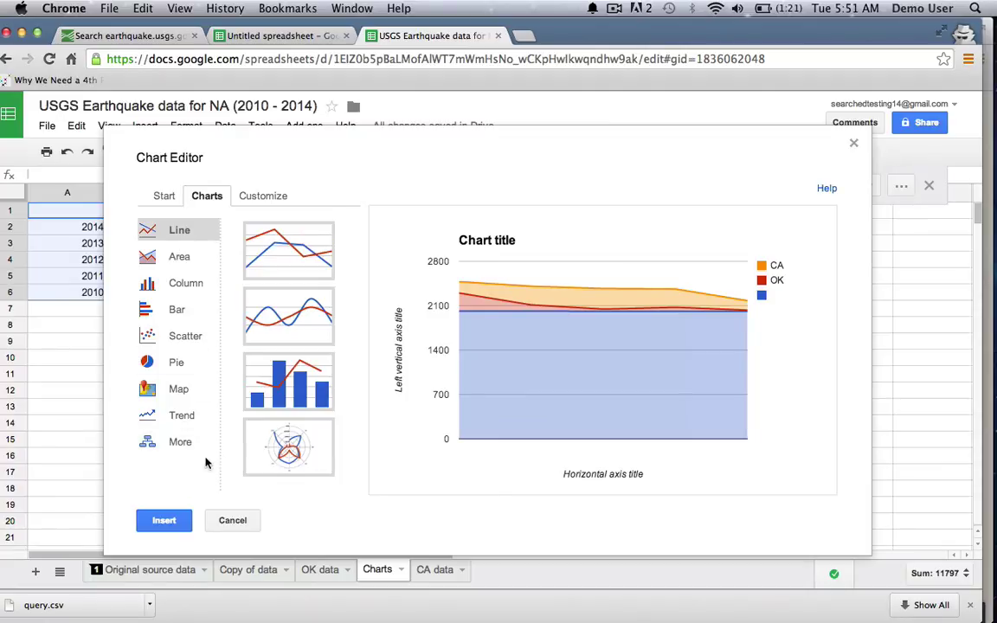
pyautogui.click(162, 195)
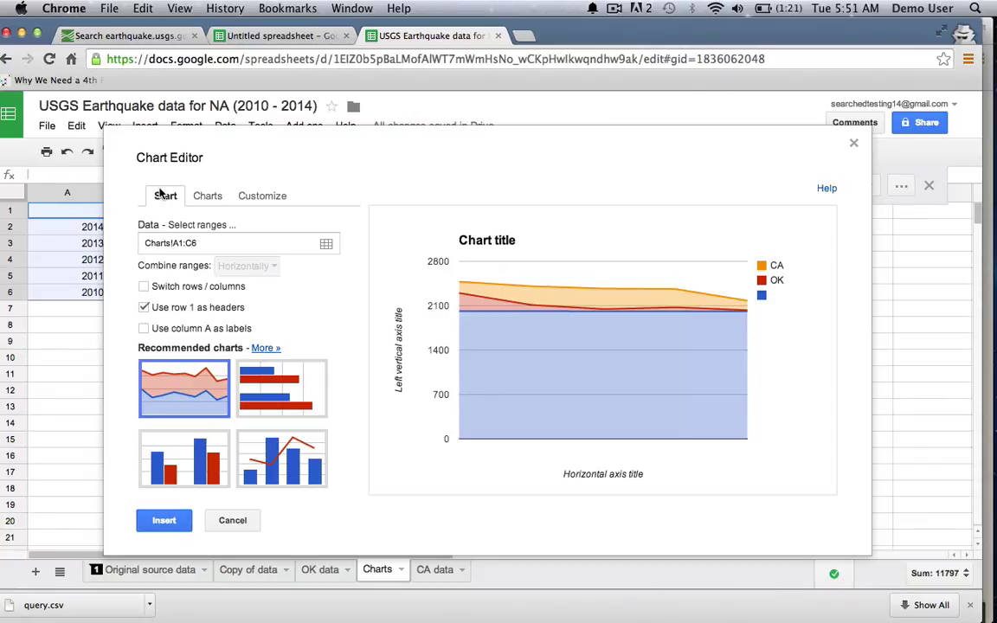
pyautogui.click(144, 329)
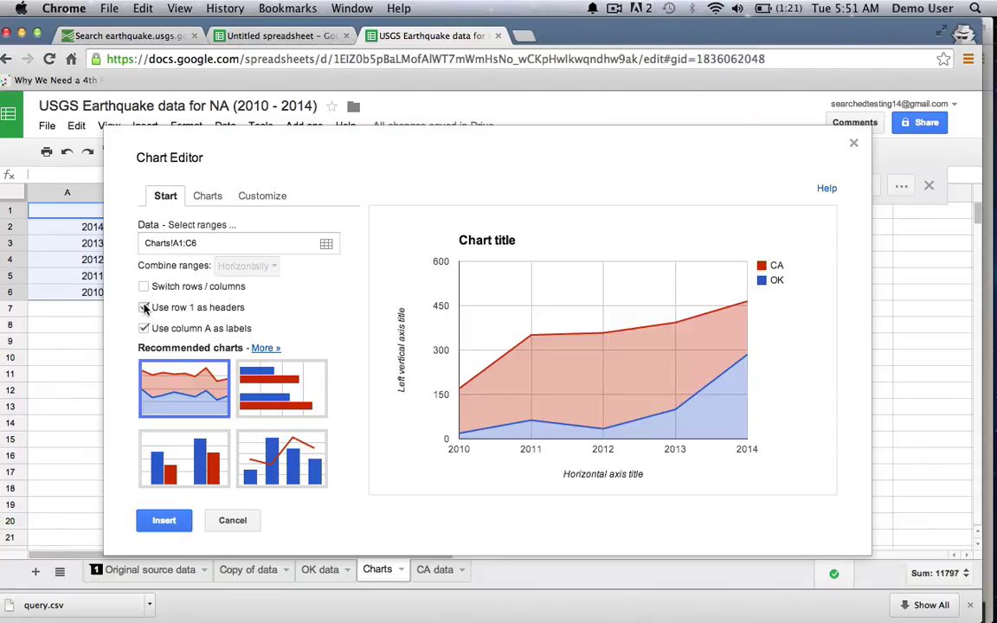
# Insert the chart as a standard straight-line chart and move it beside the data table, starting in column D
pyautogui.click(208, 196)
pyautogui.click(180, 231)
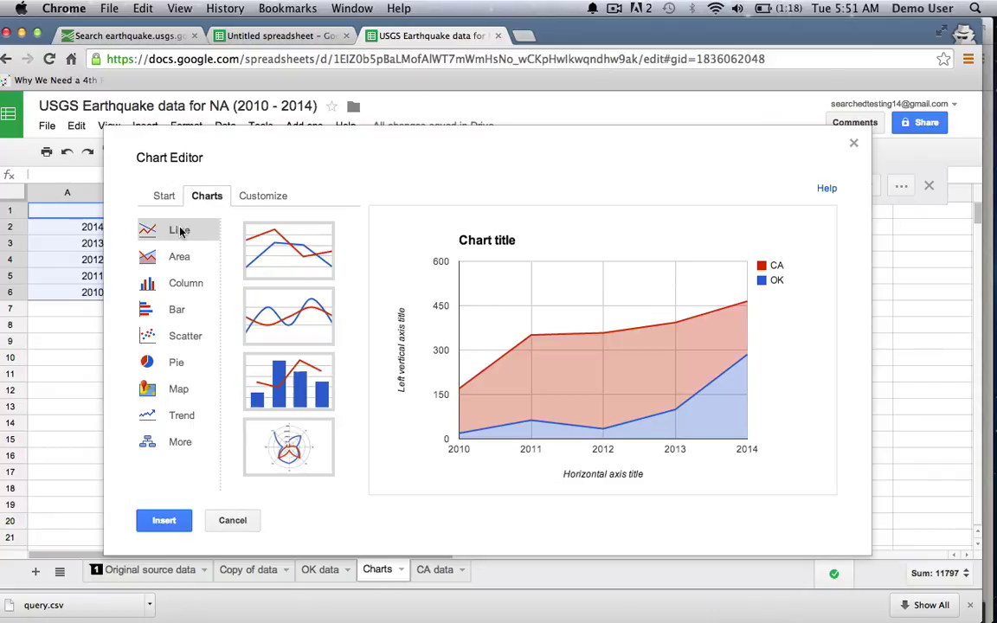
pyautogui.click(294, 263)
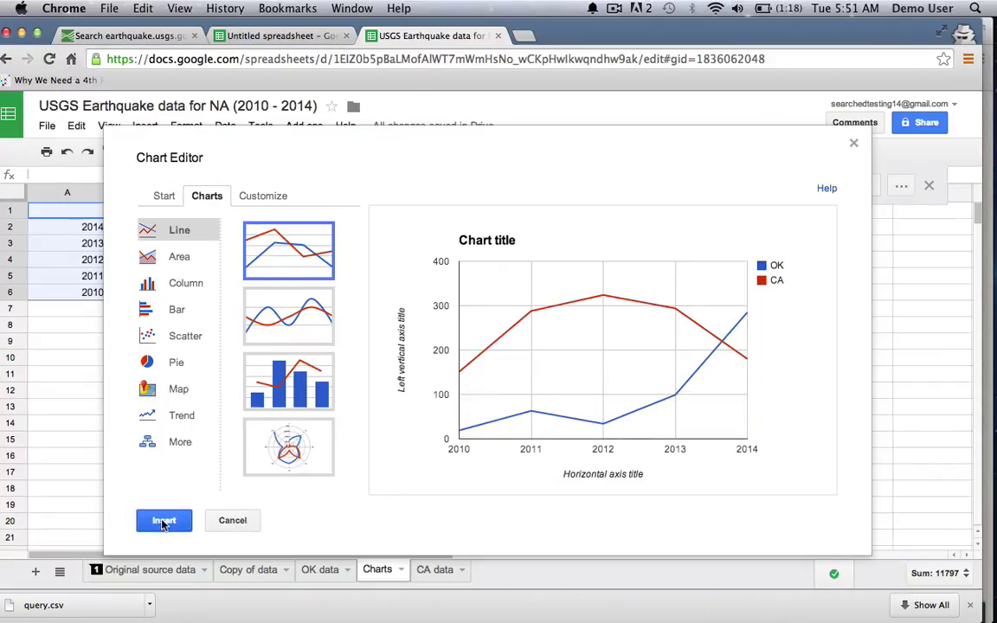
pyautogui.click(164, 519)
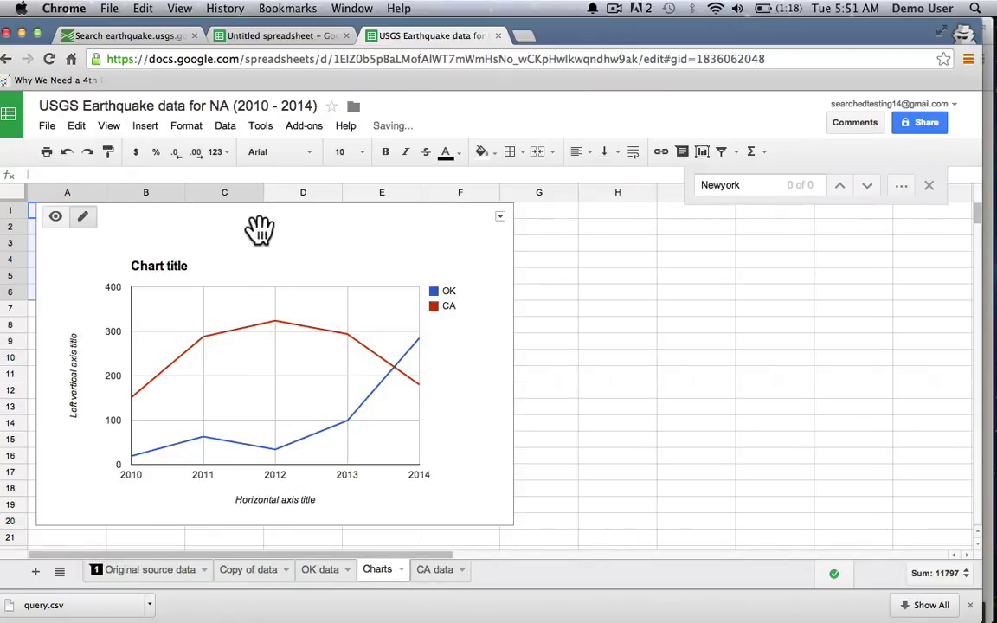
pyautogui.moveTo(260, 229); pyautogui.dragTo(534, 214)
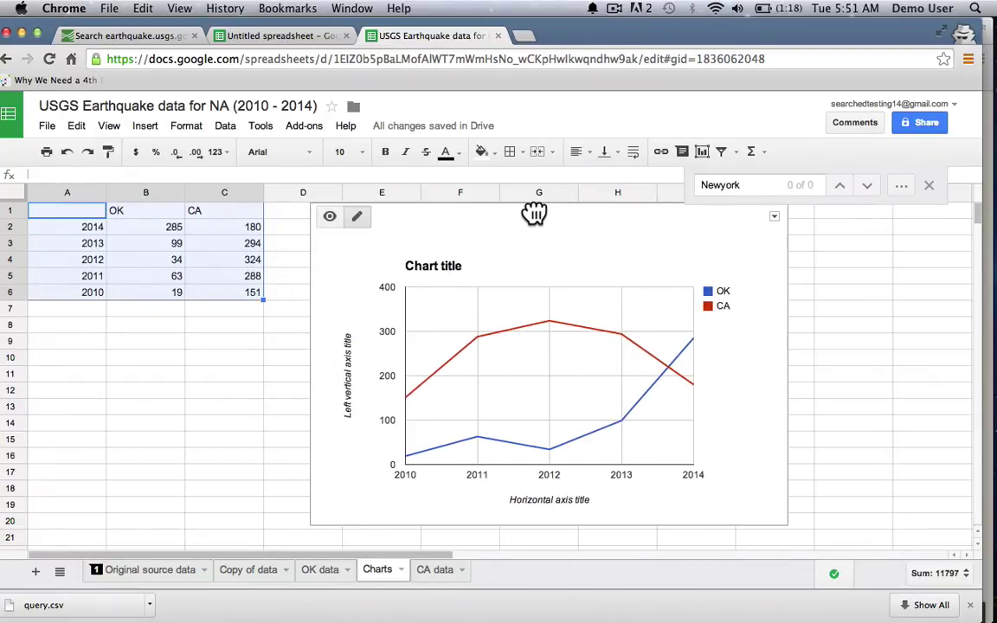